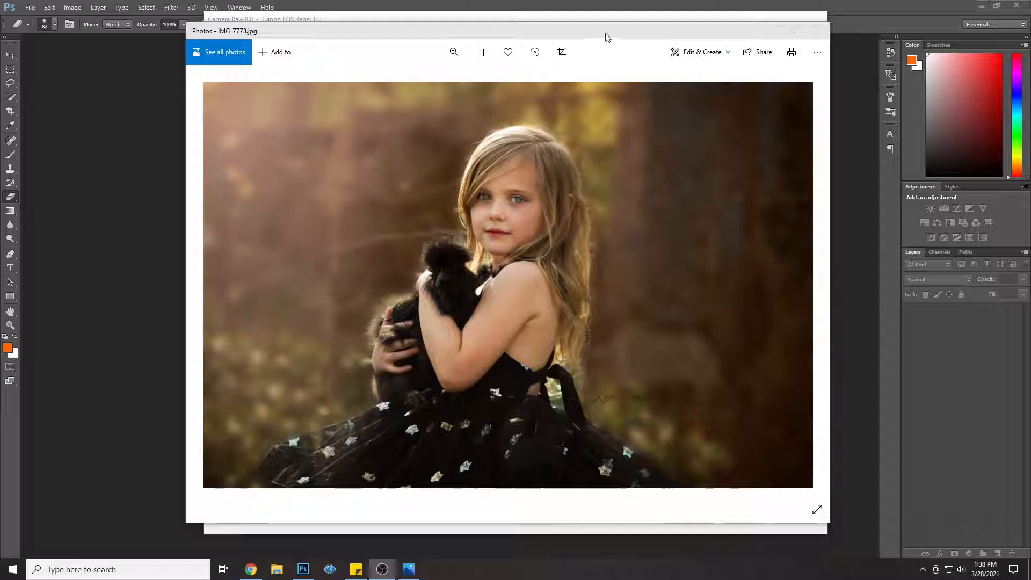
Step: Compare the finished IMG_7773.jpg in Photos with the unedited raw image, then return to the Camera Raw window
drag(594, 35, 991, 47)
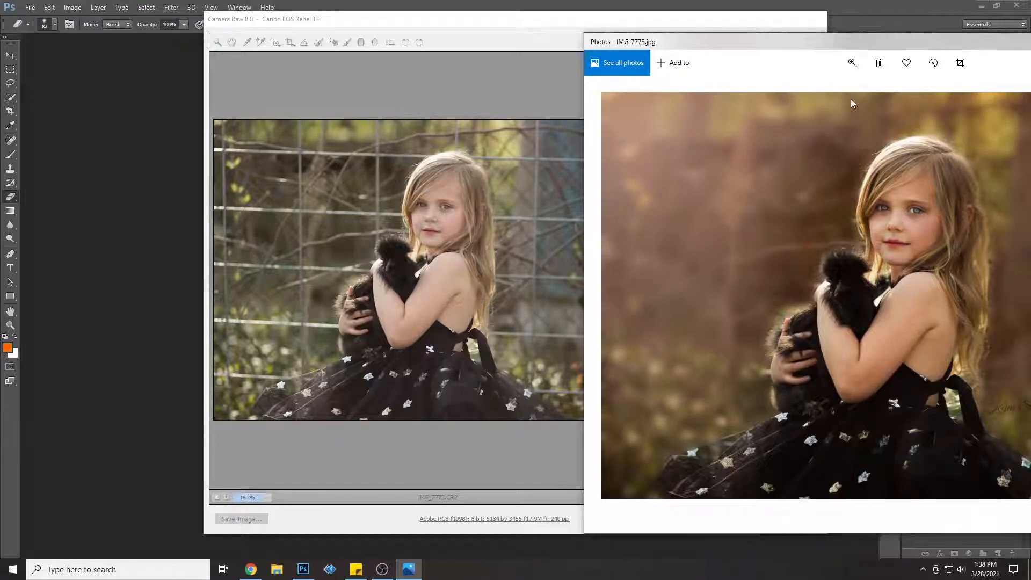
drag(810, 43, 841, 39)
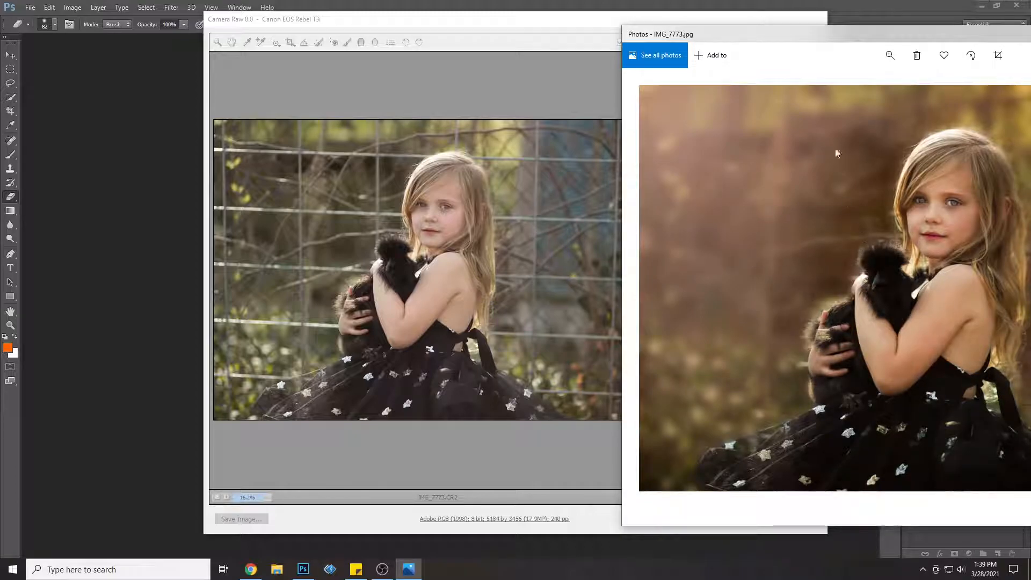
drag(851, 36, 573, 27)
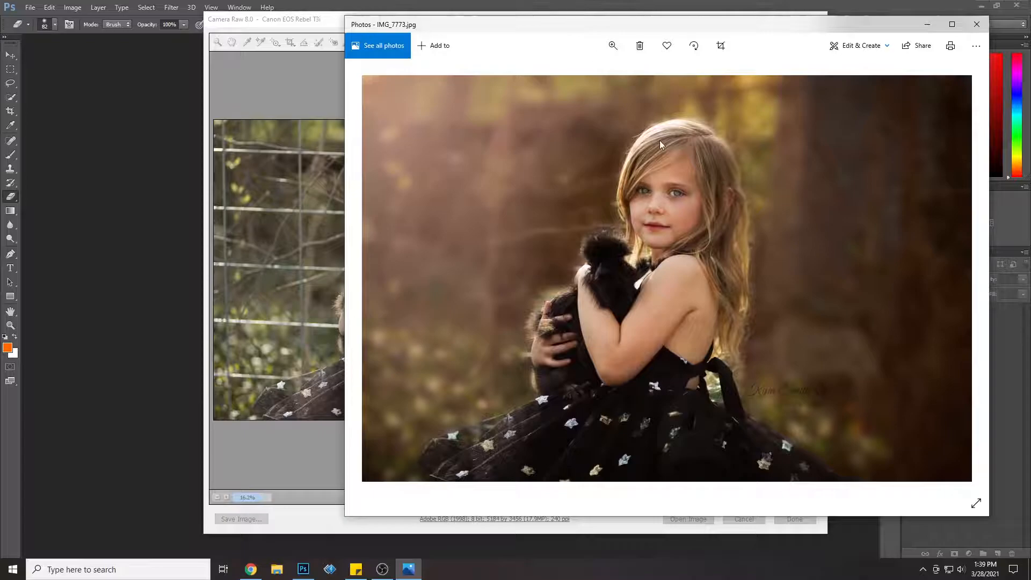
click(925, 24)
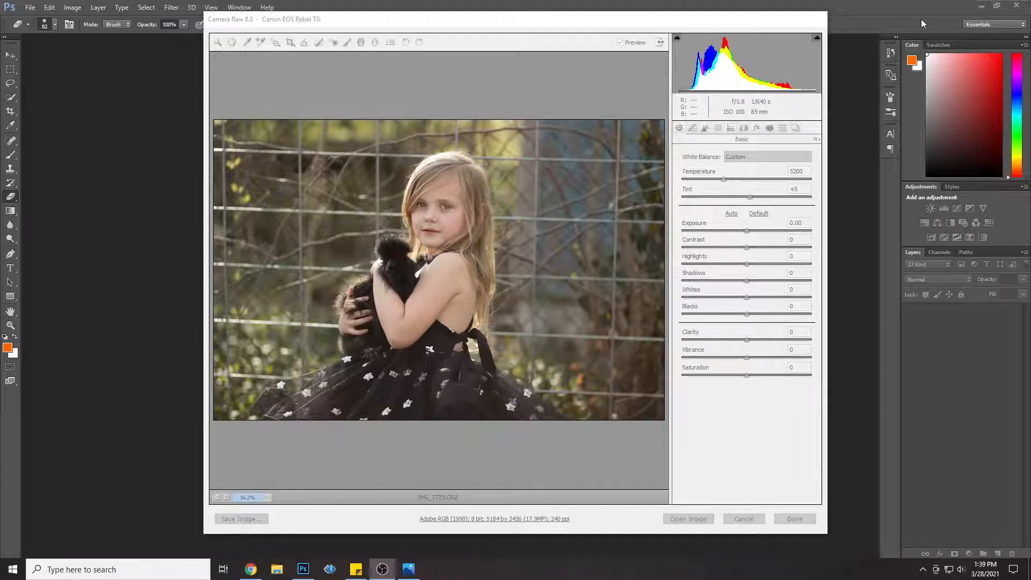
click(748, 412)
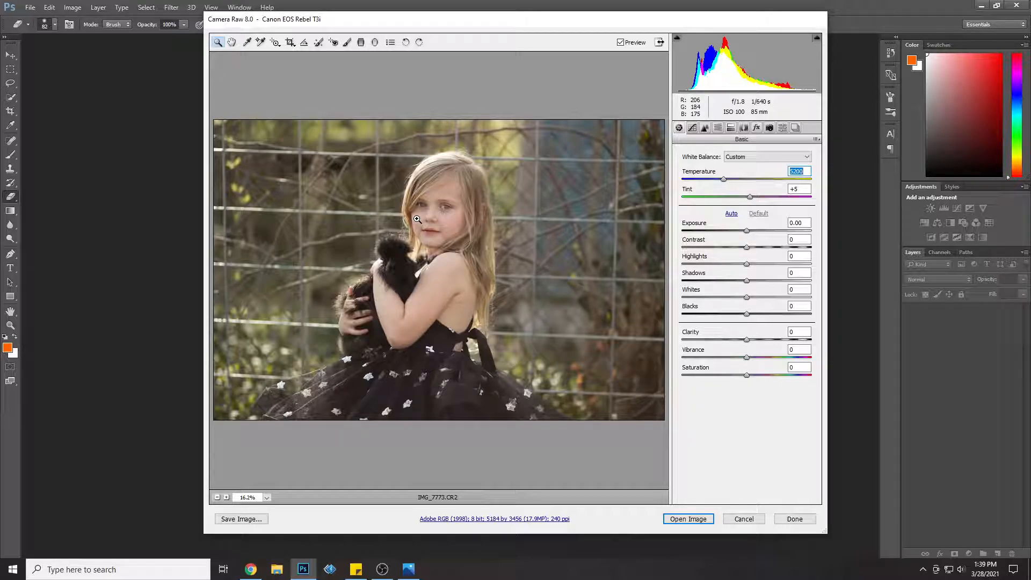
key(alt+Tab)
drag(727, 24, 1030, 54)
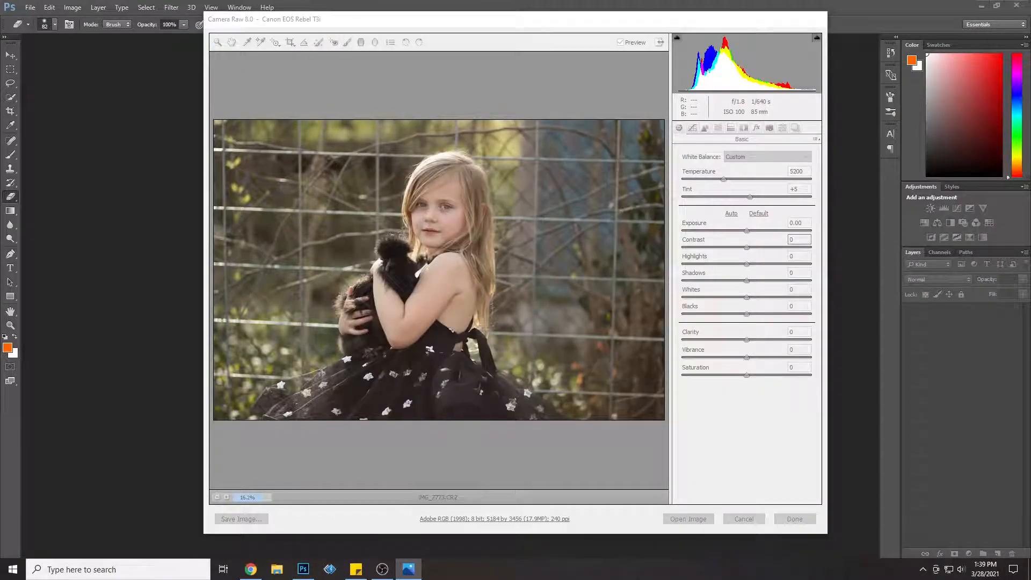
click(734, 419)
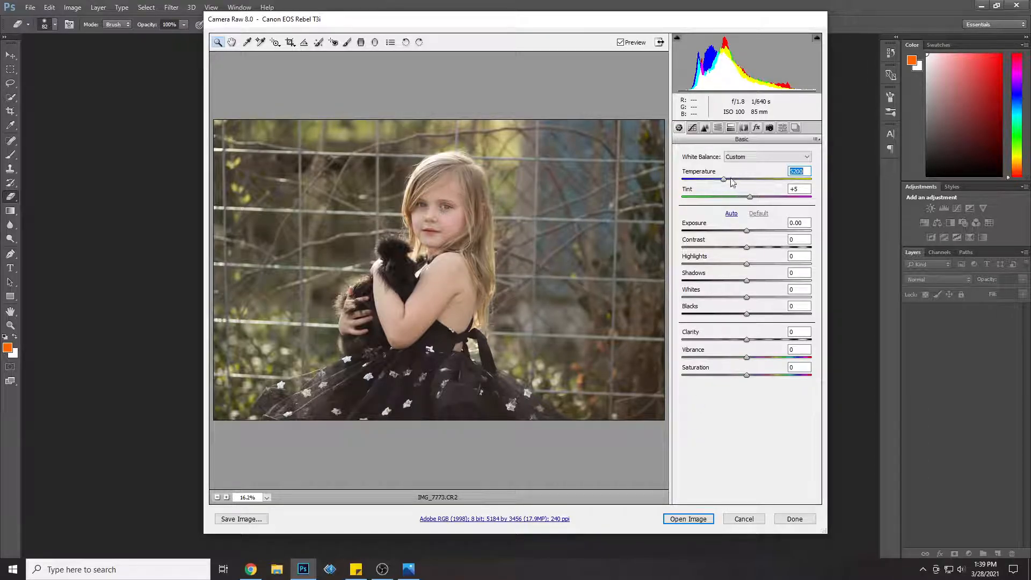
Step: Set Temperature to 5750, Exposure to -0.20, Contrast to +16, Highlights to -4, Shadows to -16, Whites to +8 and Blacks to -9
drag(725, 183, 732, 183)
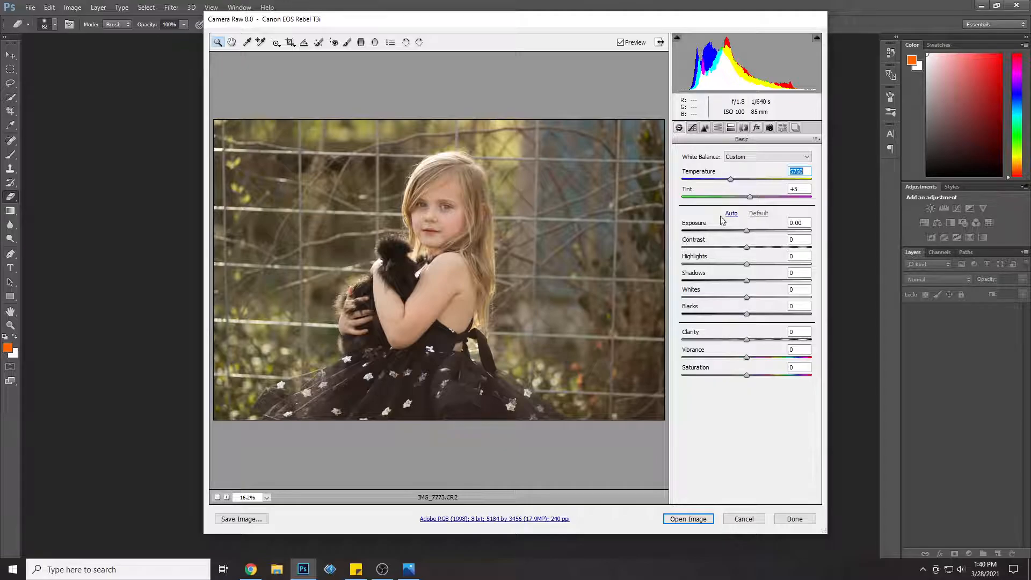
click(747, 231)
drag(747, 230, 745, 234)
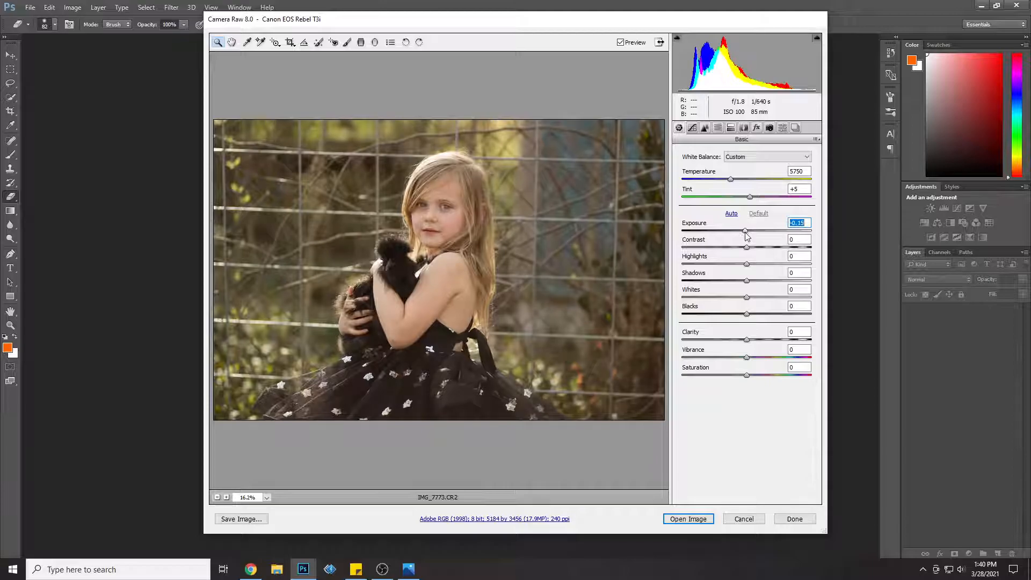
drag(746, 237, 741, 316)
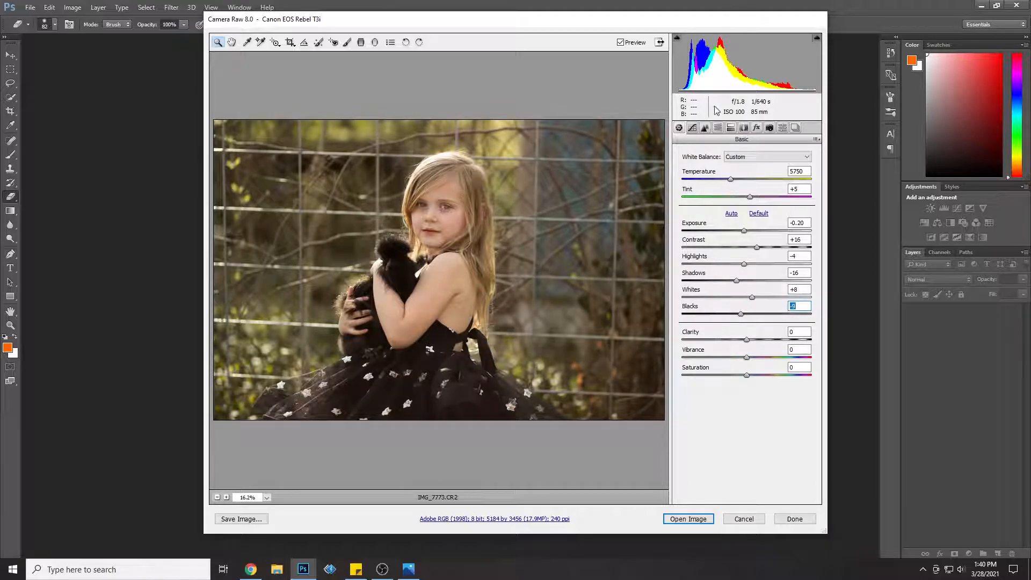
Step: Compare the raw photo before and after the Basic adjustments, leaving the preview of the edits enabled
click(620, 42)
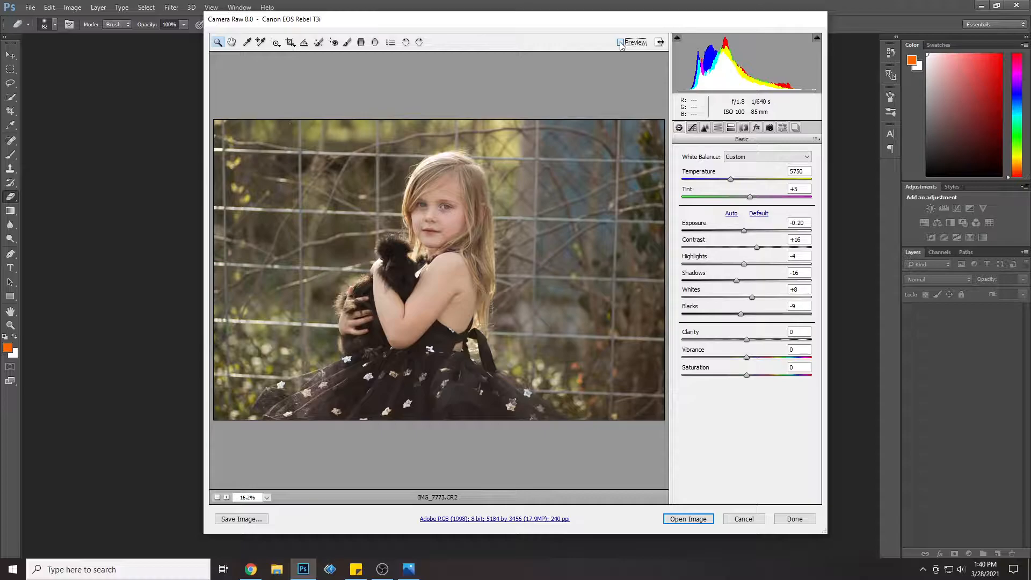
click(620, 42)
click(620, 43)
click(620, 42)
click(620, 42)
click(620, 42)
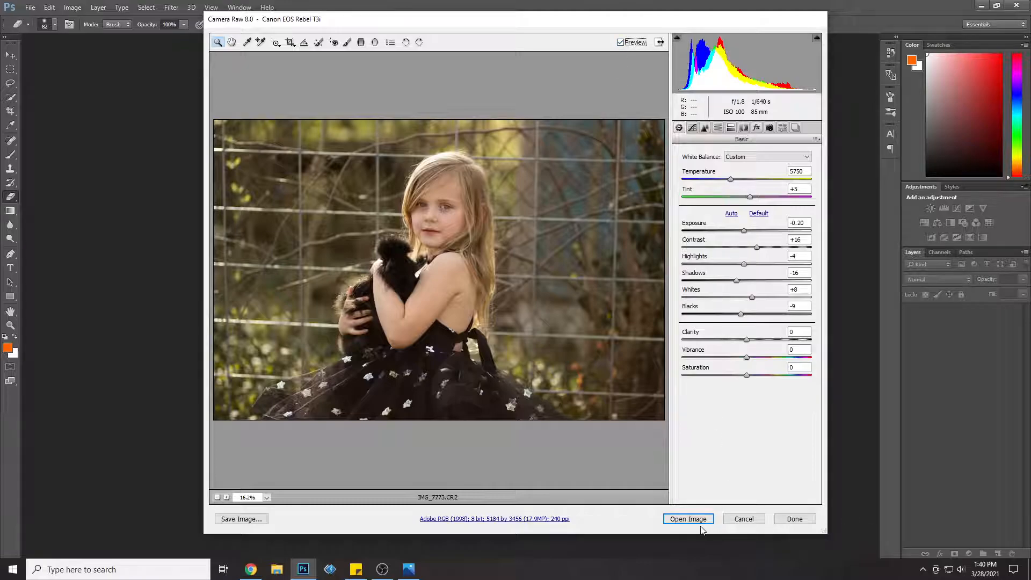
Step: Shift the photo's hues in the HSL adjustments, setting Yellows to +5 and Greens to +28
click(718, 129)
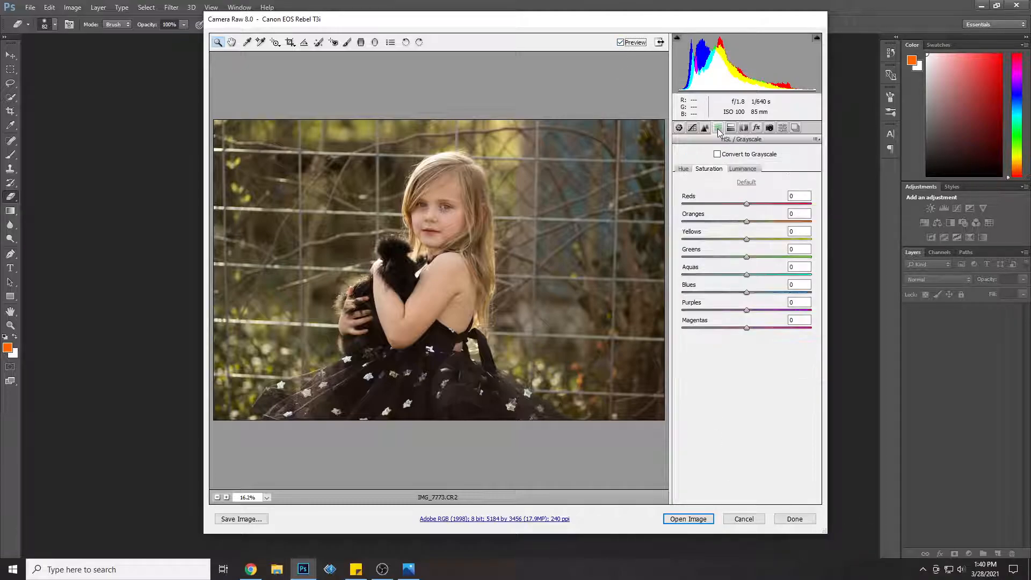
click(683, 168)
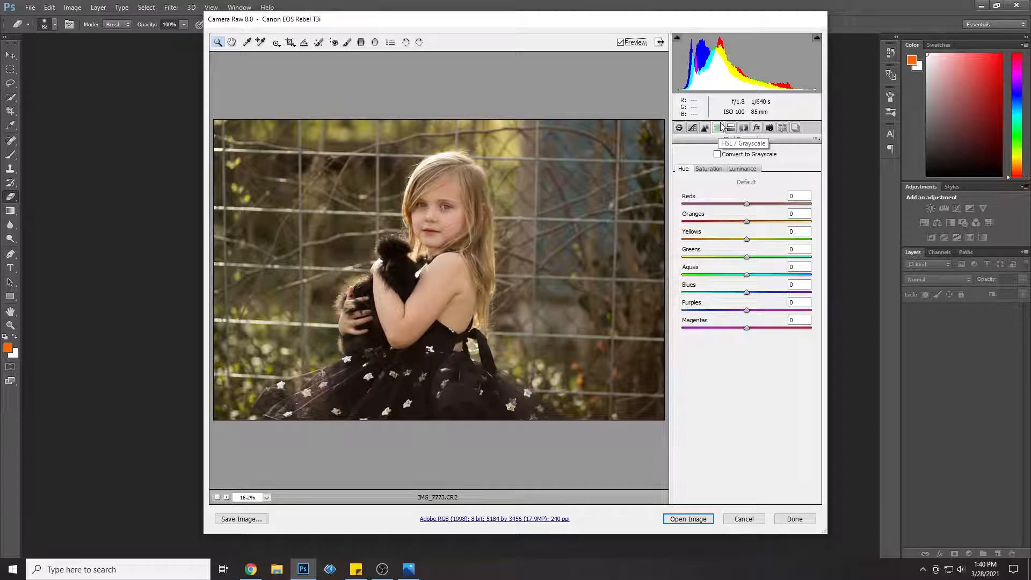
drag(747, 239, 862, 260)
mouse_move(772, 262)
mouse_down()
mouse_move(743, 257)
mouse_move(765, 251)
mouse_up()
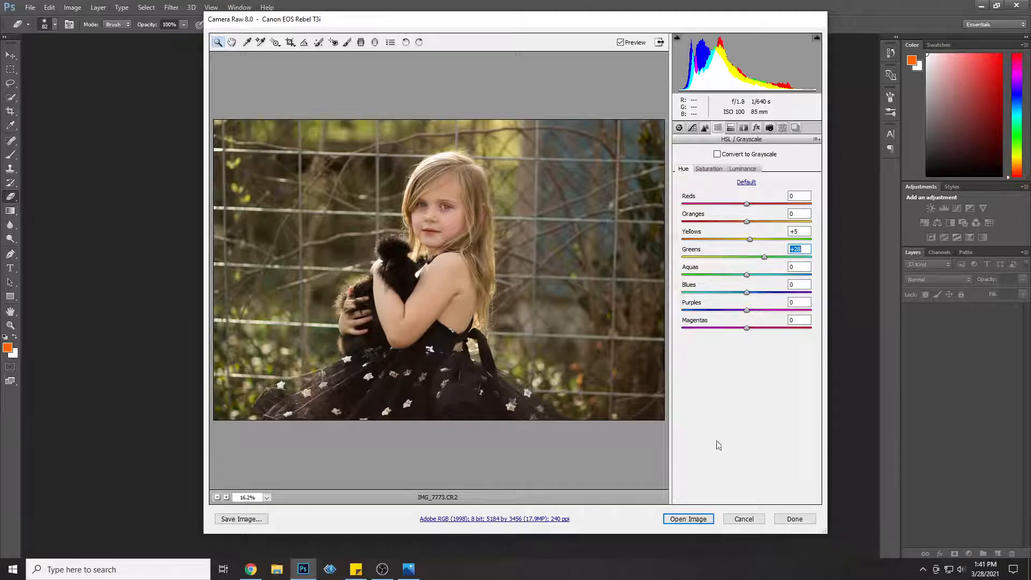
Step: Look through the Detail, Effects and Lens Corrections settings of the raw image, including the chromatic aberration and defringe options
click(731, 129)
click(749, 128)
click(718, 128)
click(704, 128)
click(758, 128)
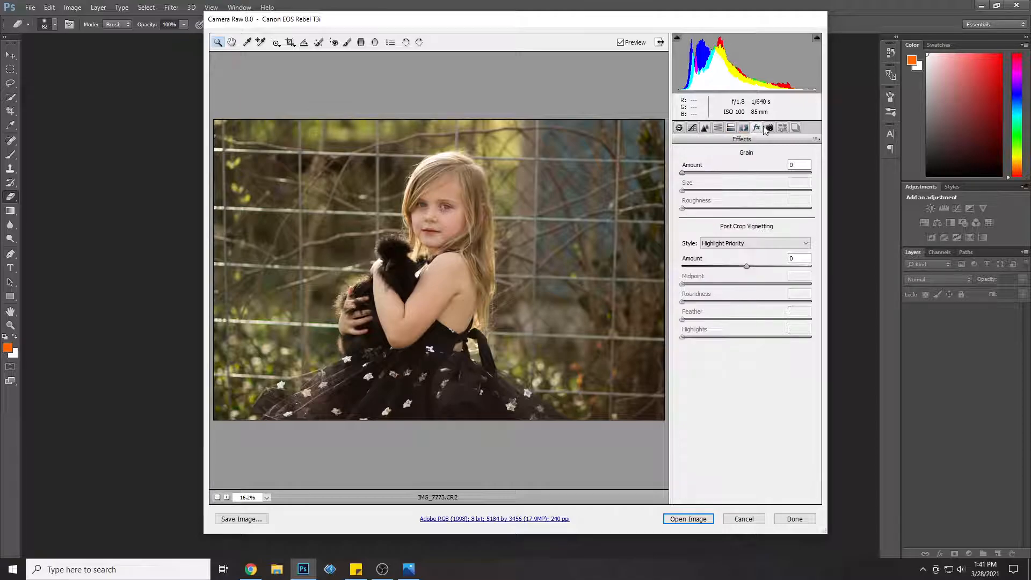
click(718, 129)
click(705, 128)
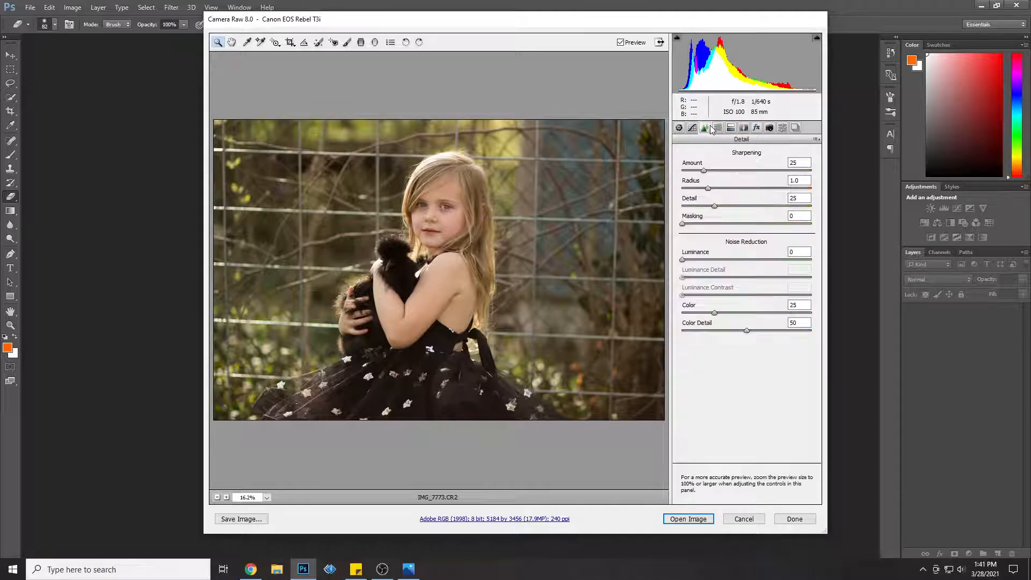
click(744, 128)
click(714, 153)
click(730, 128)
click(744, 128)
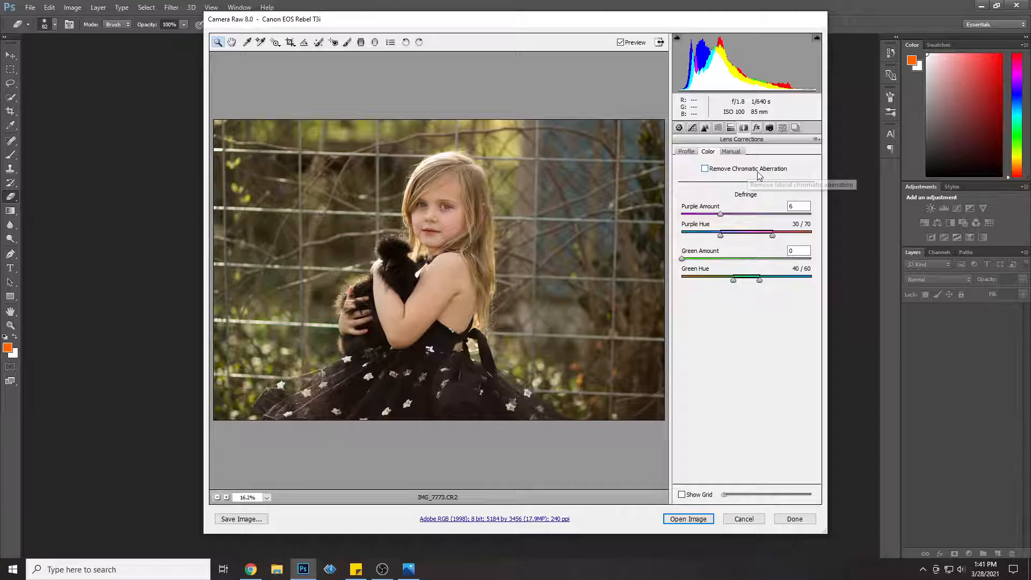
Step: Open the adjusted raw image in Photoshop and duplicate the Background layer as "Background copy"
click(706, 523)
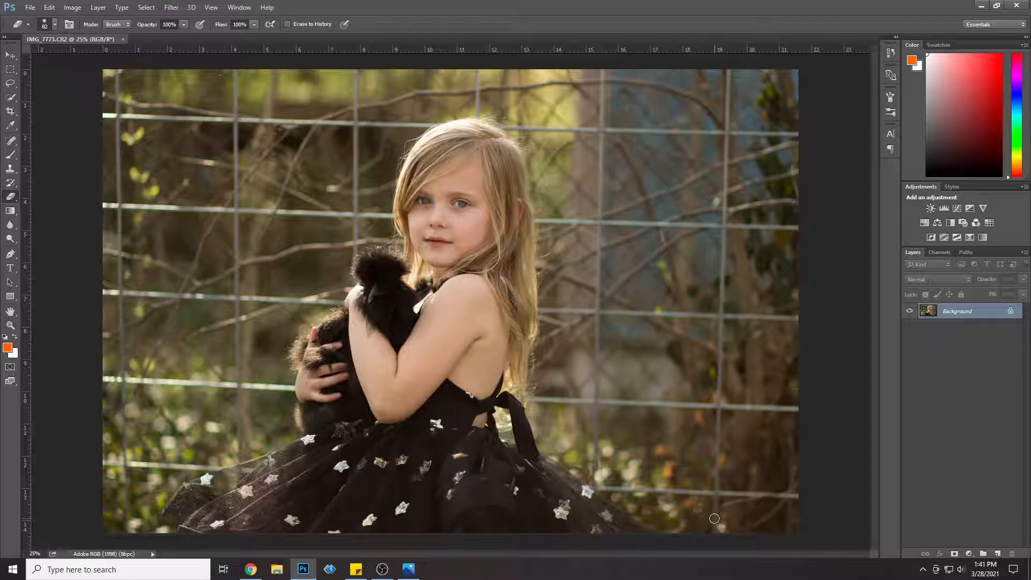
right_click(975, 311)
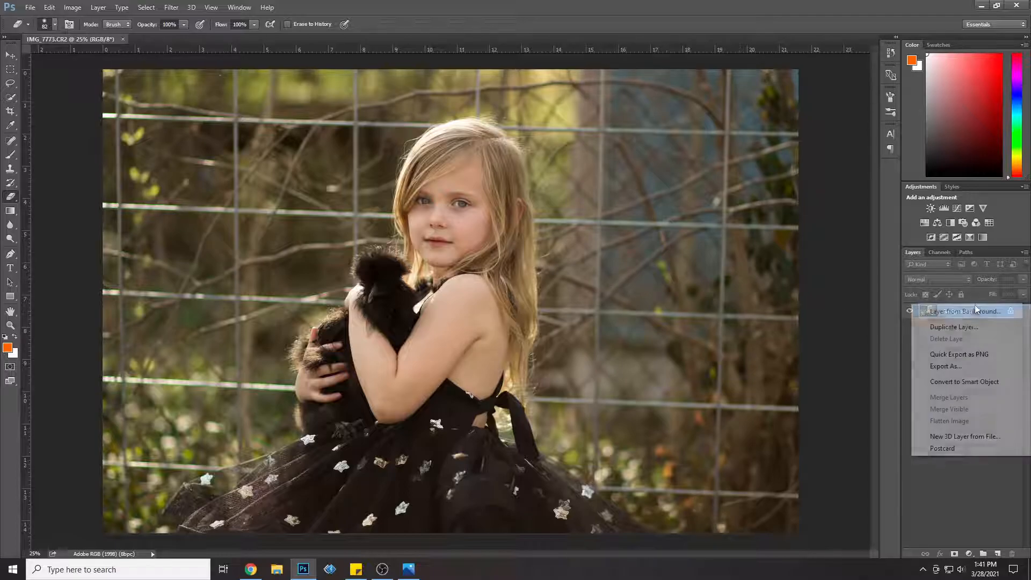
click(976, 327)
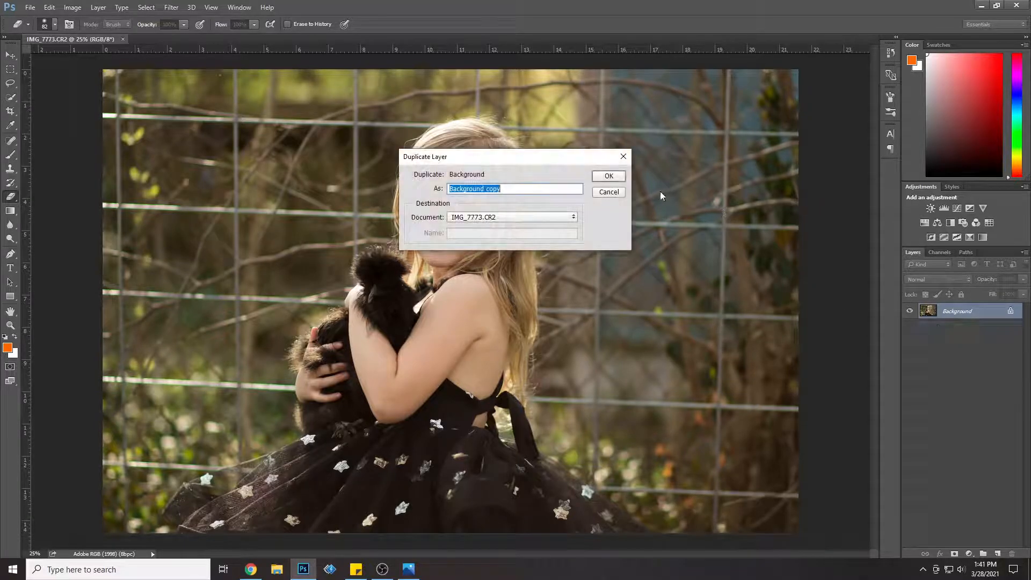
click(610, 179)
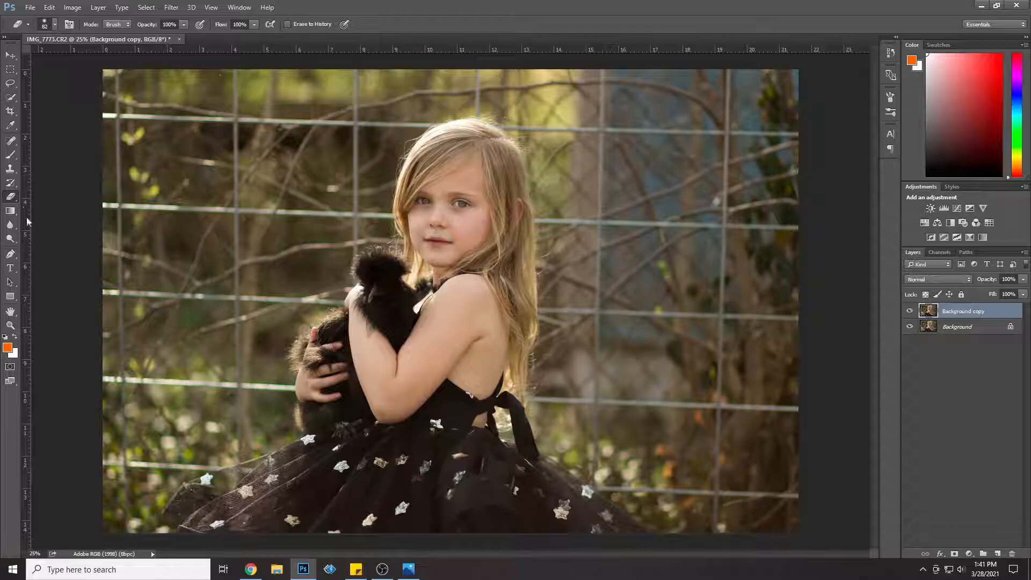
Step: Cover the grey patch on the girl's forearm, just below the bird's chest feathers, with skin using a 75 px Clone Stamp
click(10, 325)
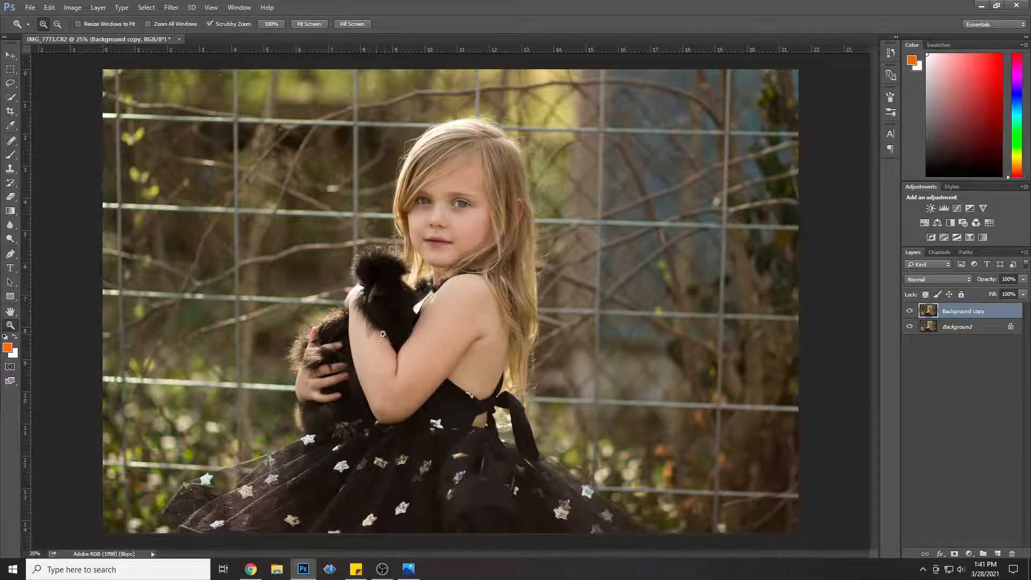
click(374, 339)
click(373, 339)
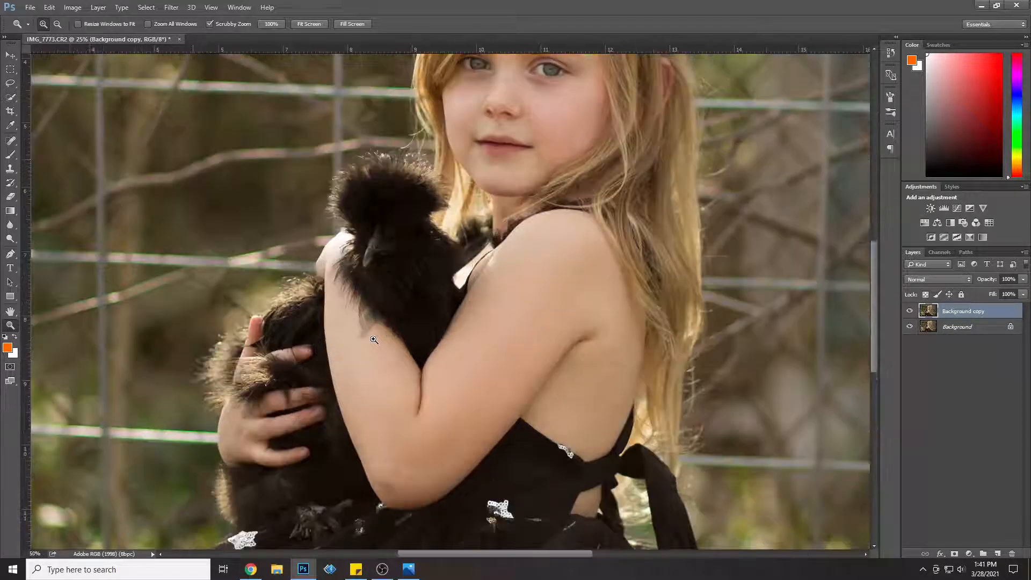
click(374, 338)
click(375, 336)
click(374, 336)
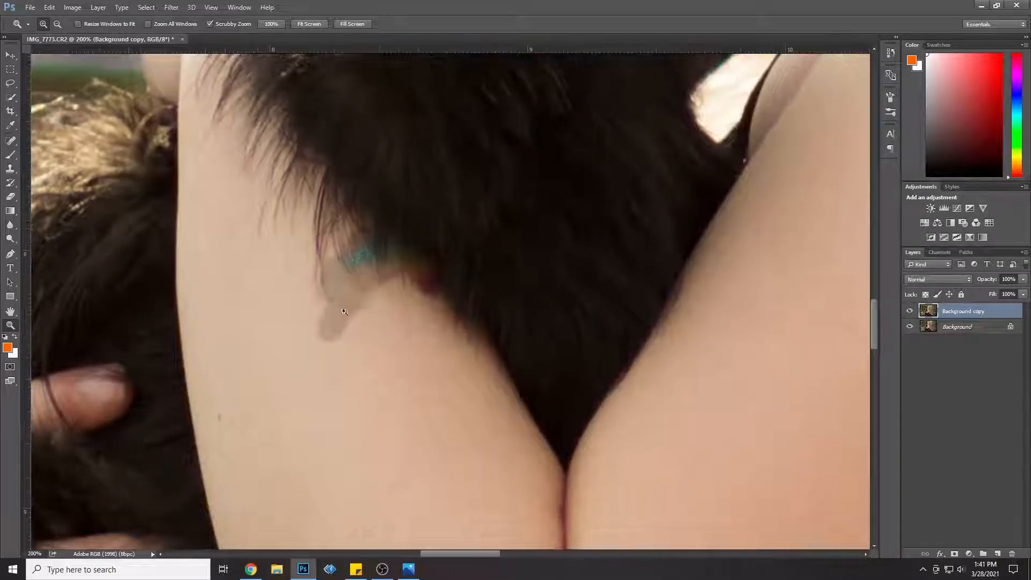
click(10, 168)
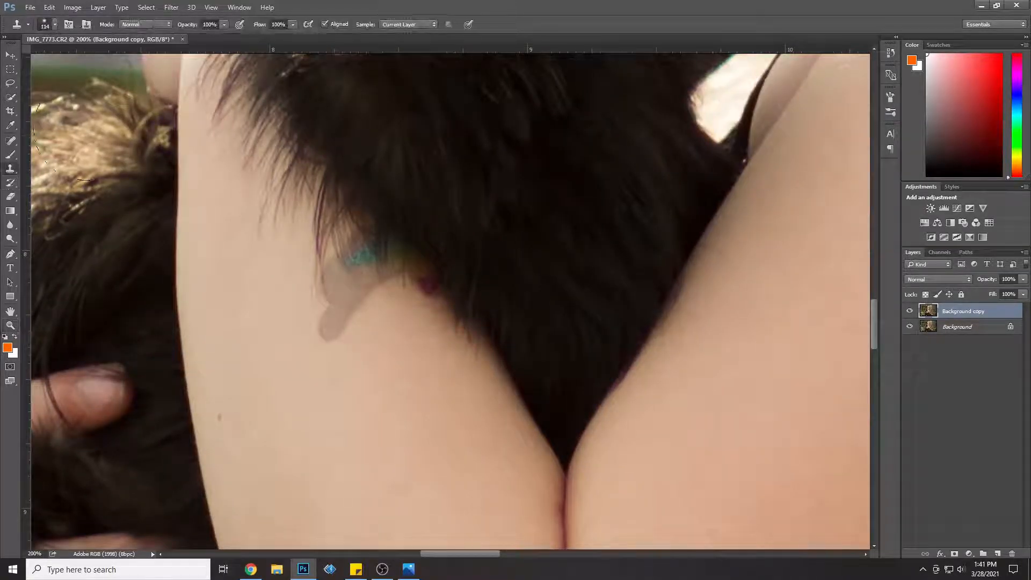
click(55, 25)
click(86, 58)
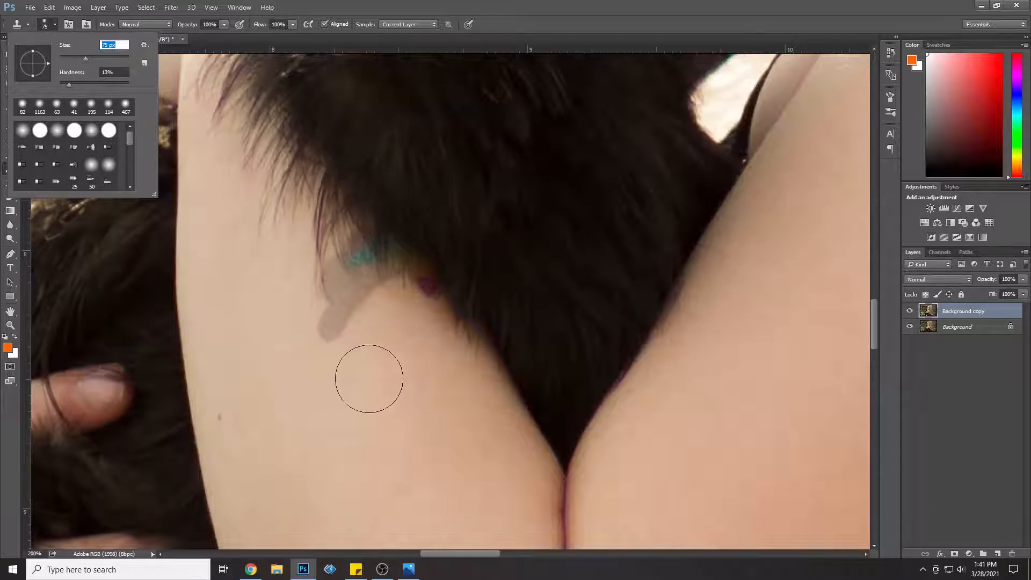
alt+click(378, 371)
mouse_move(329, 330)
mouse_down()
mouse_move(349, 340)
mouse_move(341, 317)
mouse_move(358, 328)
mouse_move(368, 306)
mouse_up()
Step: Clone nearby feathers over the discoloured spots to rebuild the bird's feather edge across the girl's forearm
alt+click(285, 183)
mouse_move(334, 257)
mouse_down()
mouse_move(352, 236)
mouse_move(389, 278)
mouse_move(395, 272)
mouse_move(423, 295)
mouse_move(390, 253)
mouse_up()
alt+click(432, 211)
drag(381, 217, 366, 236)
Step: Inspect the bird's chest, beak and head and the area around the girl's arms for remaining blemishes
scroll(603, 233, up, 4)
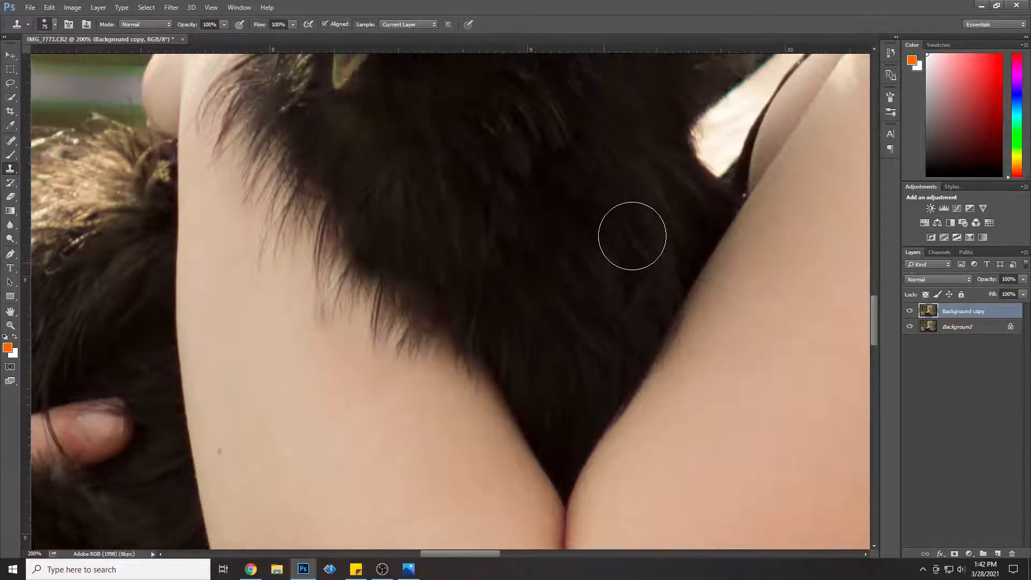
scroll(655, 240, up, 1)
scroll(663, 233, up, 4)
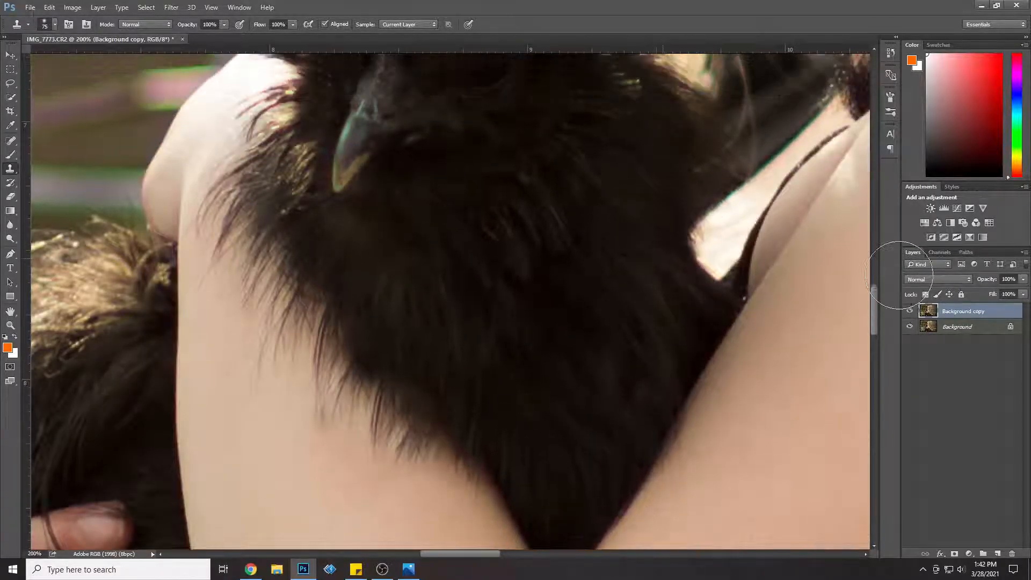
scroll(454, 178, up, 4)
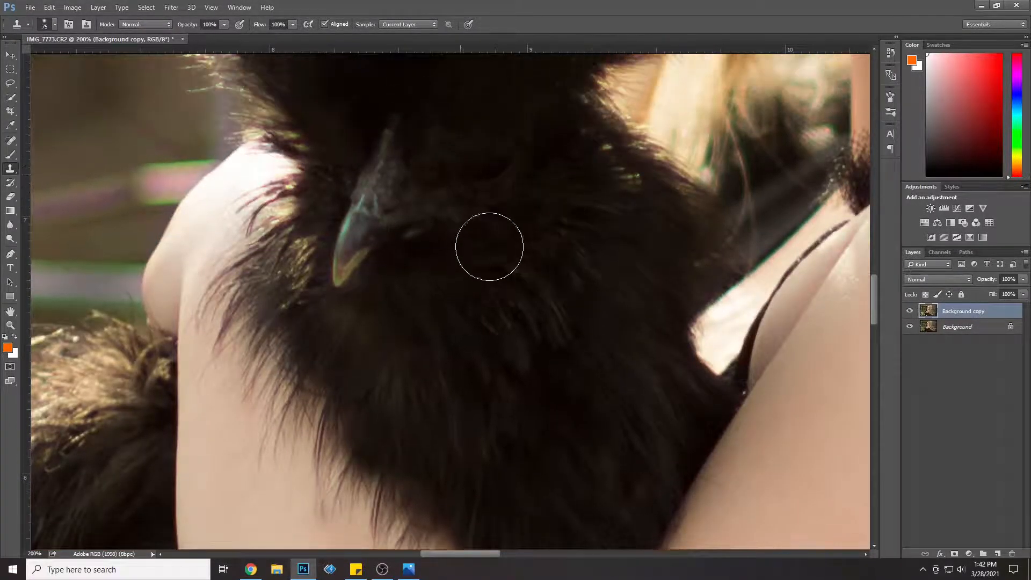
scroll(464, 300, up, 3)
scroll(464, 300, left, 2)
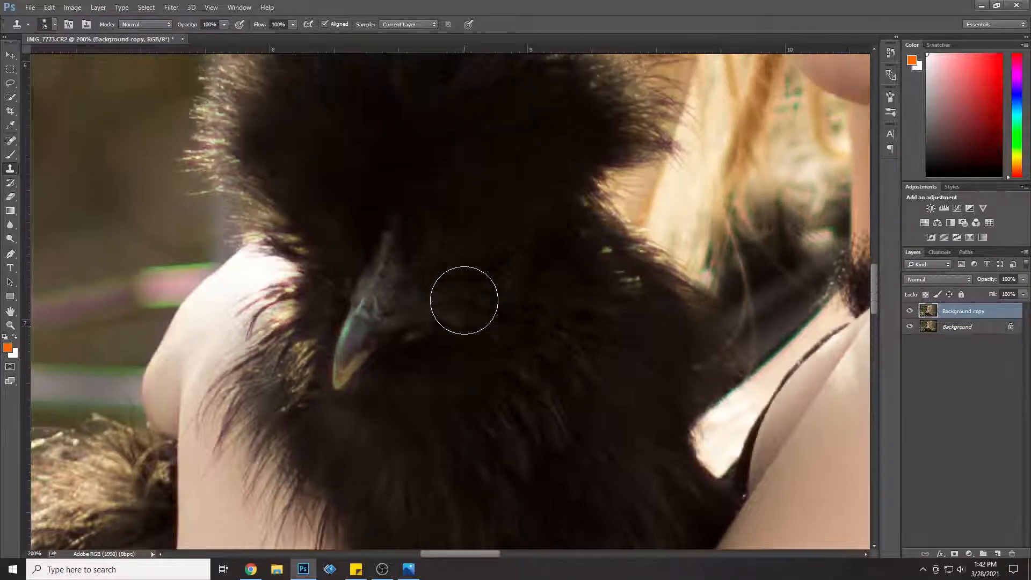
scroll(464, 300, down, 4)
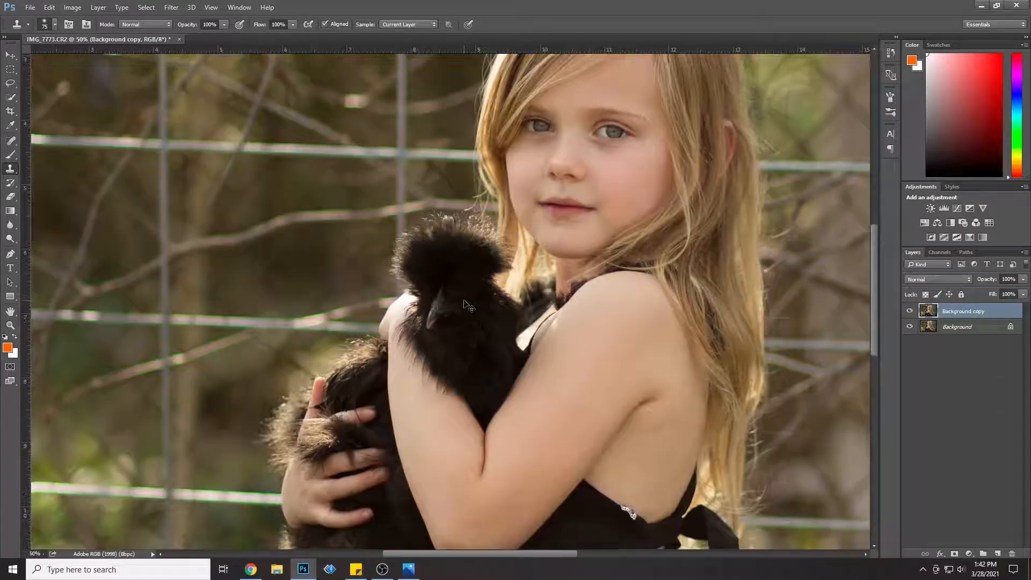
scroll(464, 300, down, 2)
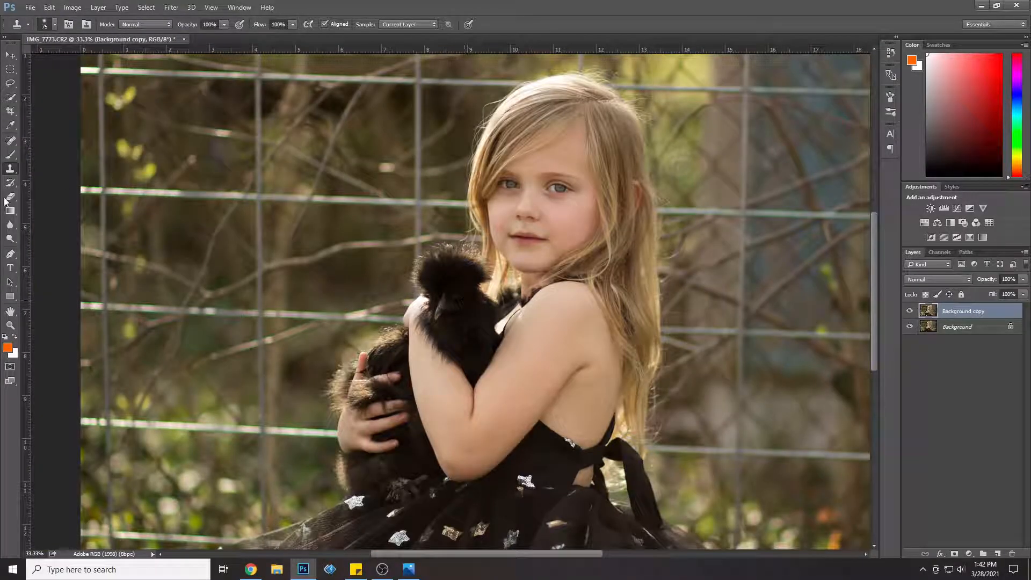
Step: Remove the small blemish on the bridge of the girl's nose using a 27 px Clone Stamp
click(10, 325)
click(524, 209)
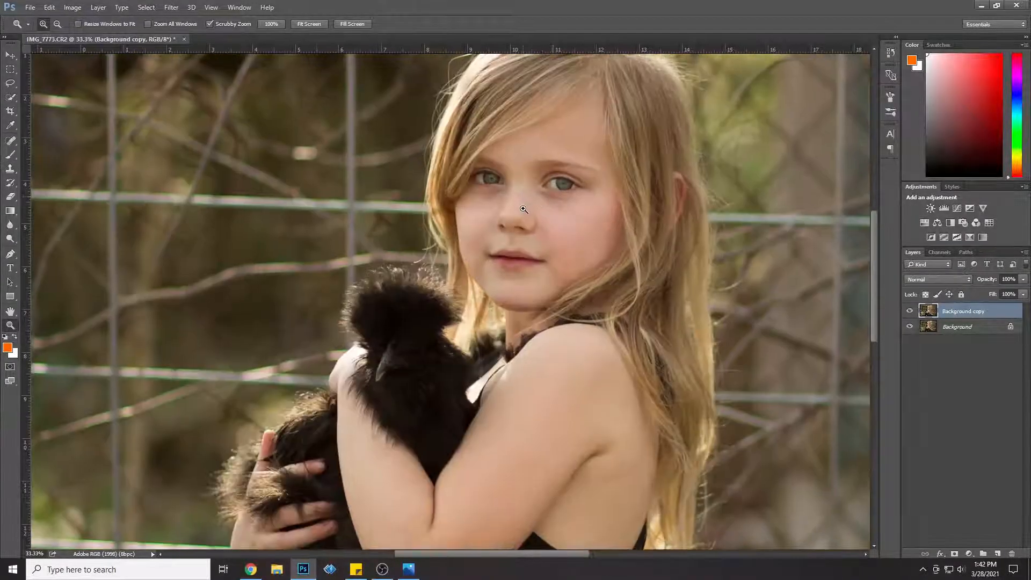
click(523, 209)
click(523, 209)
click(10, 169)
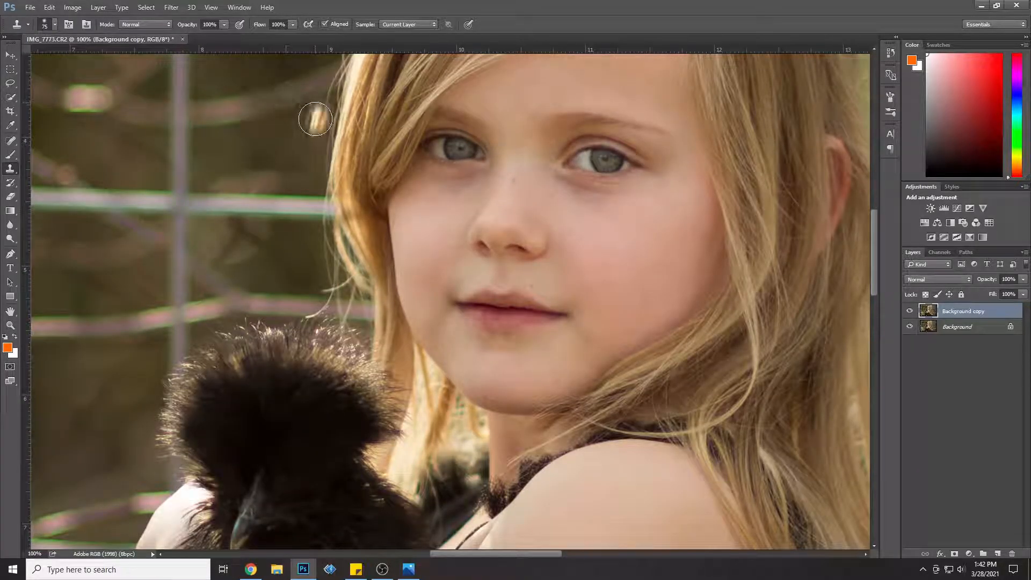
click(55, 23)
drag(69, 53, 65, 55)
click(515, 190)
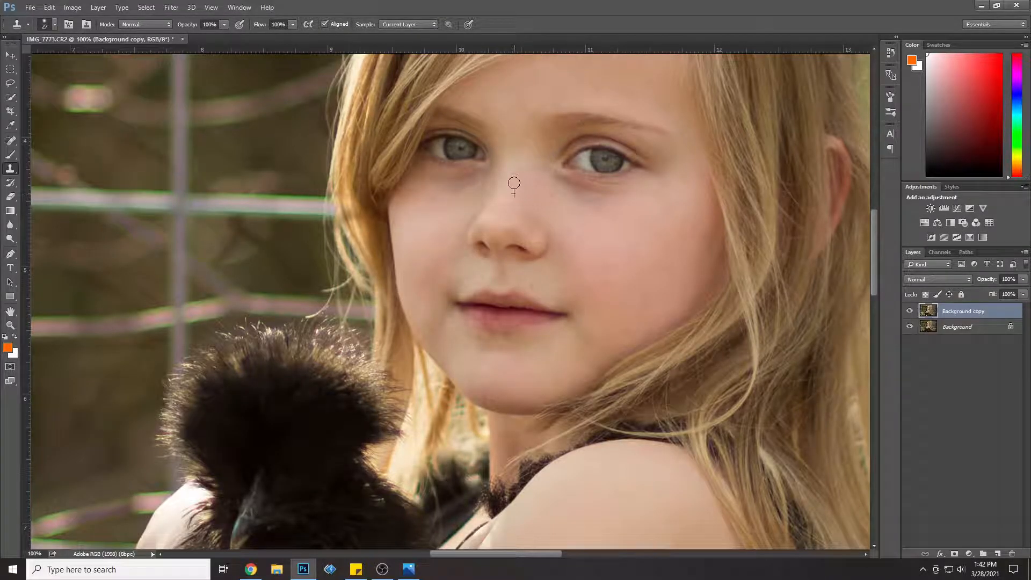
Step: Duplicate the Background copy layer as "Background copy 2"
key(ctrl+minus)
key(ctrl+minus)
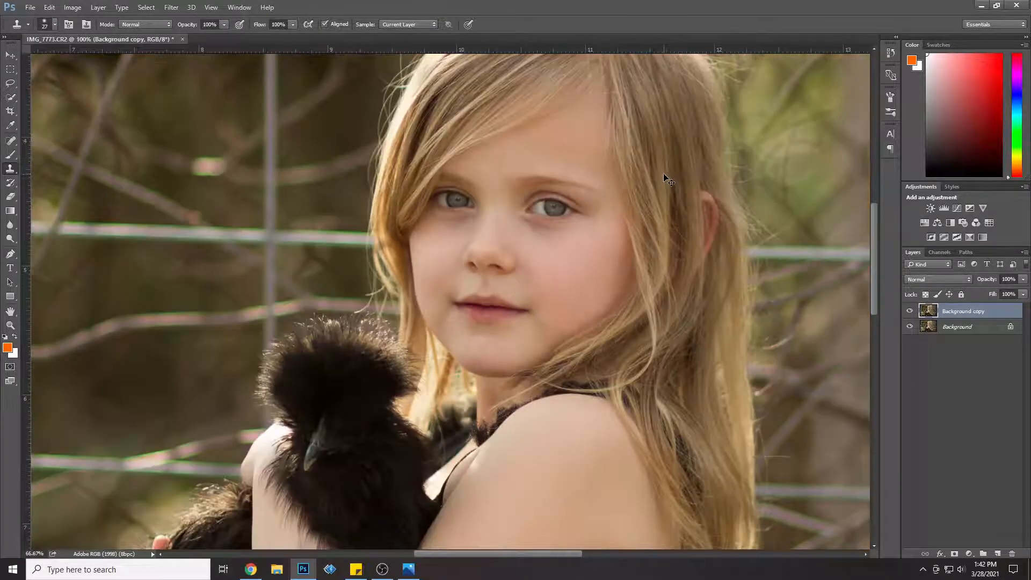
key(ctrl+minus)
key(ctrl+minus)
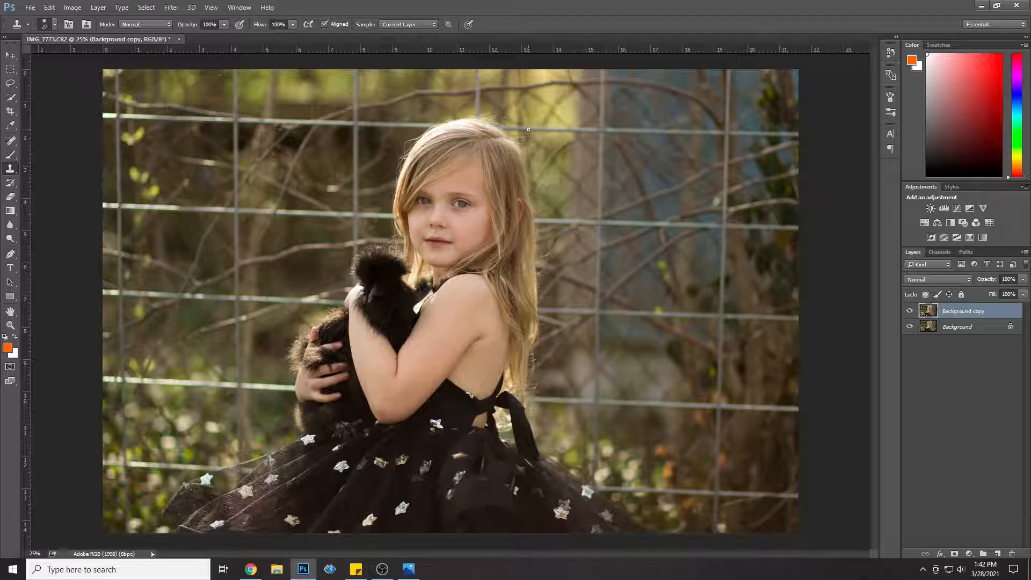
right_click(978, 313)
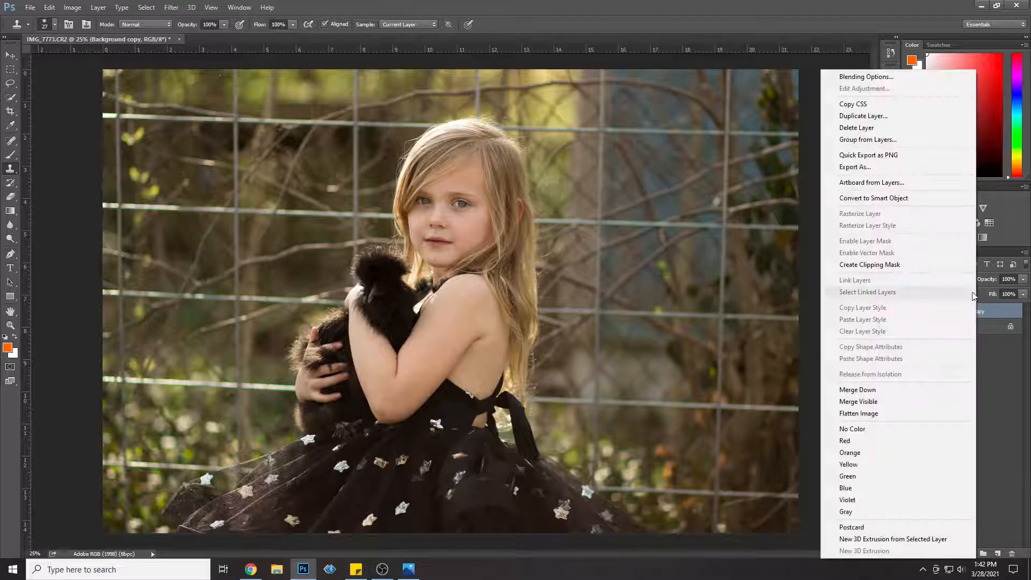
click(882, 116)
click(612, 175)
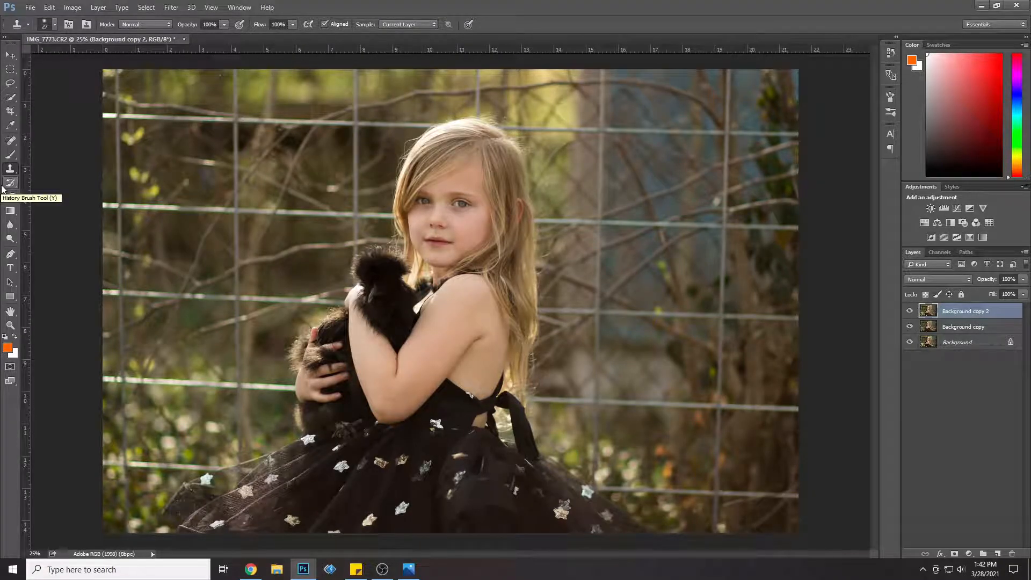
Step: With a 133 px Clone Stamp, remove the leftmost vertical fence wire from the photo's top edge down to the second horizontal wire
click(54, 25)
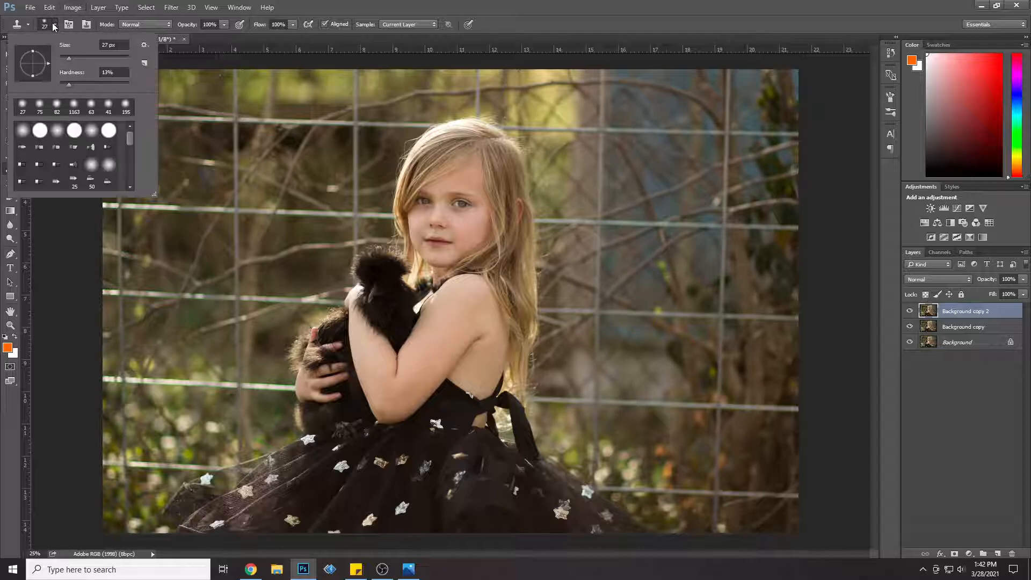
click(88, 57)
click(95, 55)
click(691, 7)
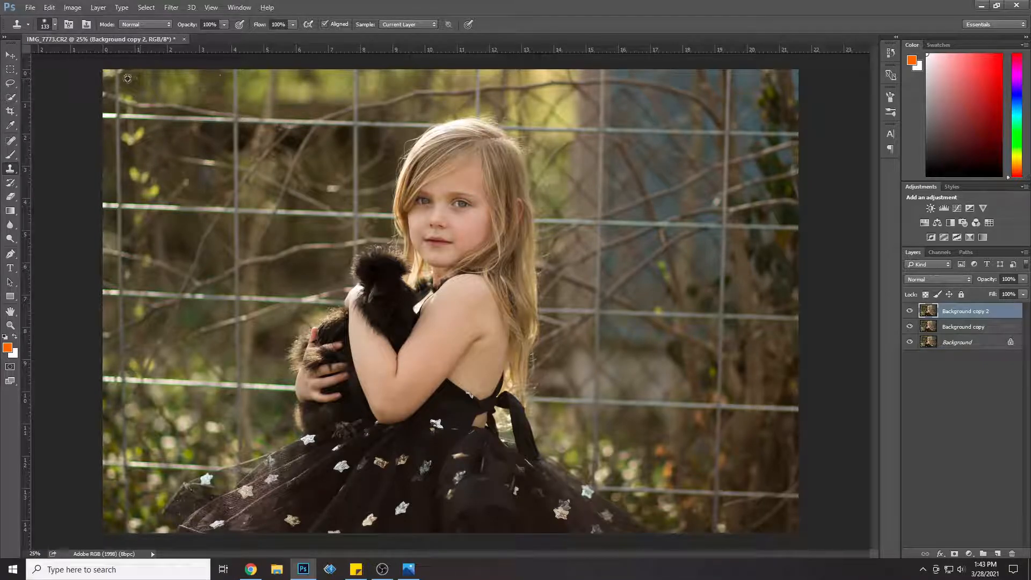
drag(117, 75, 112, 95)
alt+click(143, 85)
key(ctrl+z)
alt+click(110, 135)
drag(119, 122, 117, 143)
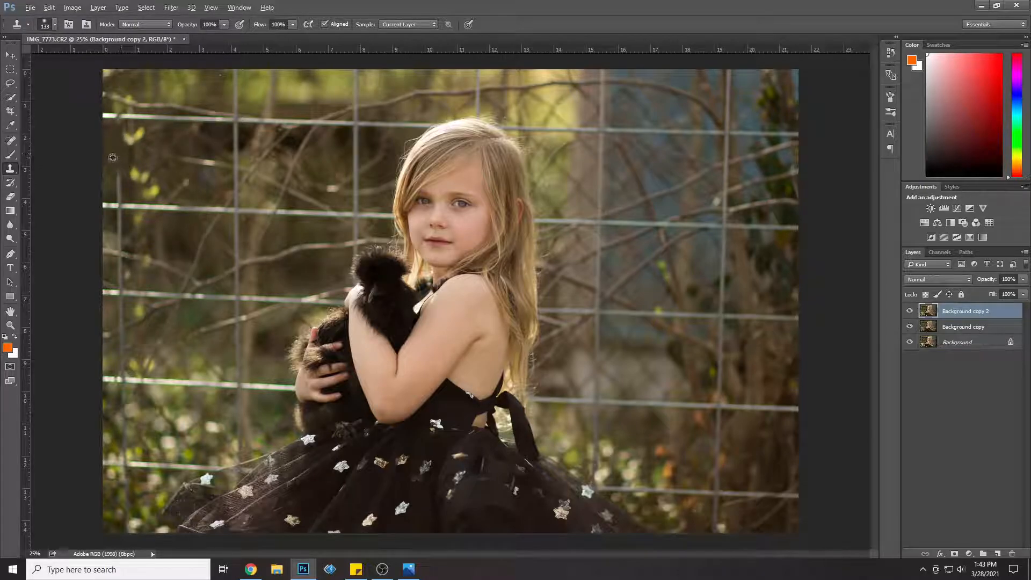
mouse_move(119, 170)
mouse_down()
mouse_move(123, 201)
mouse_move(113, 183)
mouse_up()
Step: Clone background over the top horizontal fence wire between the photo's left edge and the second vertical wire
drag(120, 115, 111, 128)
alt+click(123, 138)
mouse_move(208, 114)
mouse_down()
mouse_move(232, 120)
mouse_move(171, 120)
mouse_move(213, 129)
mouse_move(163, 131)
mouse_move(120, 116)
mouse_up()
alt+click(182, 96)
alt+click(197, 97)
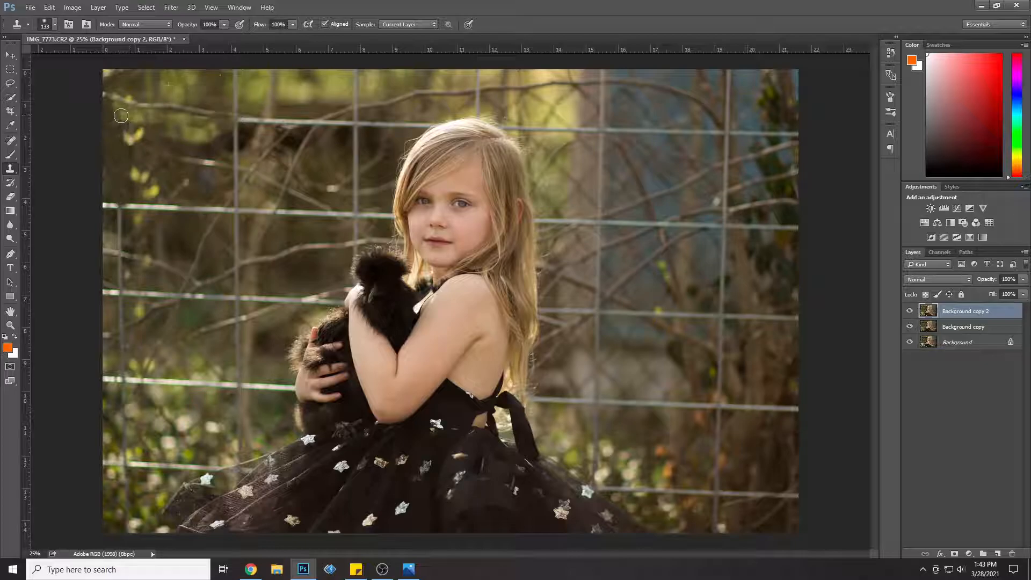
Step: Clone out the top section of the second vertical wire, including where it crosses the top horizontal wire
mouse_move(248, 110)
mouse_down()
mouse_move(241, 79)
mouse_move(235, 103)
mouse_up()
alt+click(205, 92)
alt+click(193, 100)
mouse_move(238, 102)
mouse_down()
mouse_move(229, 96)
mouse_move(257, 118)
mouse_move(238, 117)
mouse_move(248, 117)
mouse_move(236, 103)
mouse_move(257, 120)
mouse_up()
alt+click(261, 82)
alt+click(224, 101)
click(238, 112)
alt+click(249, 82)
alt+click(227, 118)
alt+click(237, 116)
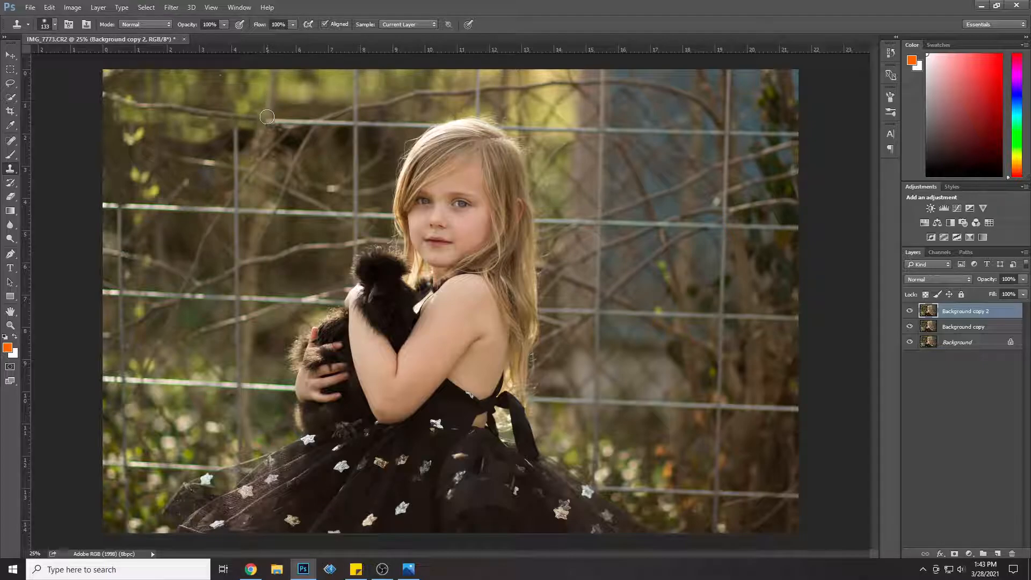
Step: Clone branches and foliage over the top horizontal wire between the second and third vertical wires
mouse_move(241, 117)
mouse_down()
mouse_move(317, 122)
mouse_move(310, 110)
mouse_move(333, 139)
mouse_move(344, 125)
mouse_move(351, 188)
mouse_move(342, 182)
mouse_move(355, 173)
mouse_up()
alt+click(295, 106)
alt+click(333, 112)
alt+click(305, 133)
alt+click(343, 147)
alt+click(336, 152)
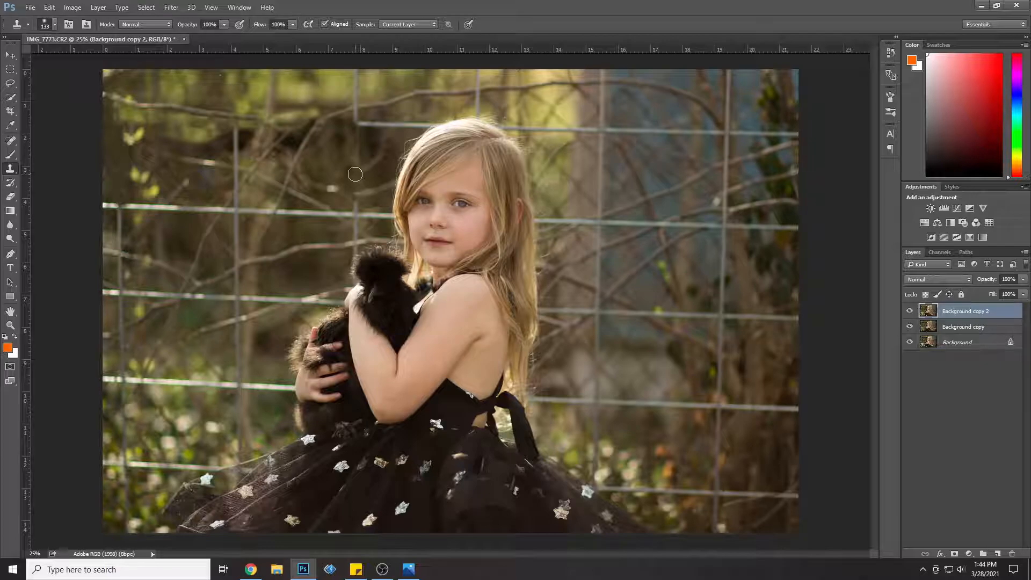
Step: Remove the third vertical wire, left of the girl's head, from the photo's top edge to the second horizontal wire
mouse_move(355, 174)
mouse_down()
mouse_move(338, 154)
mouse_move(358, 127)
mouse_up()
alt+click(317, 91)
drag(355, 73, 347, 97)
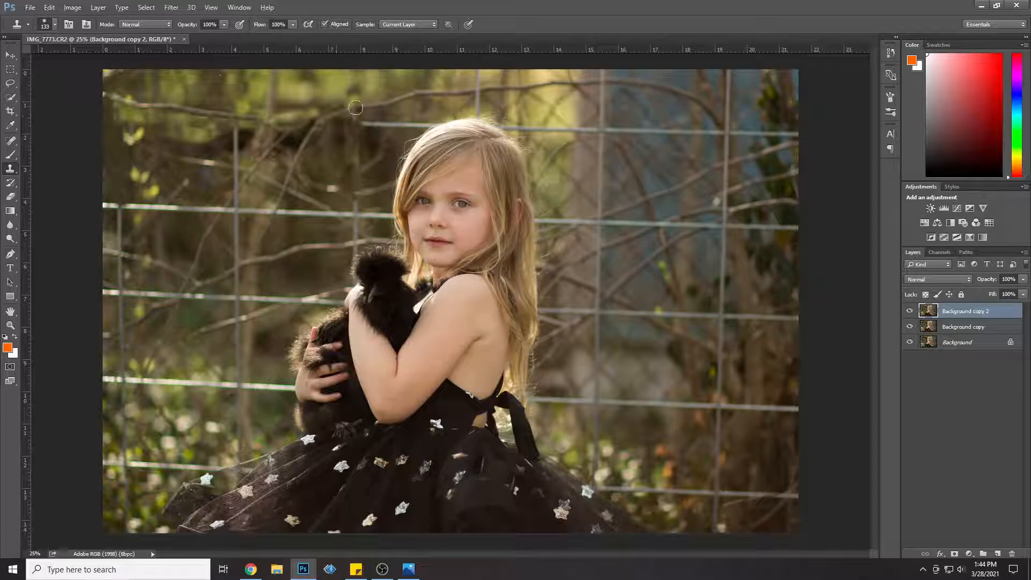
click(358, 115)
click(369, 128)
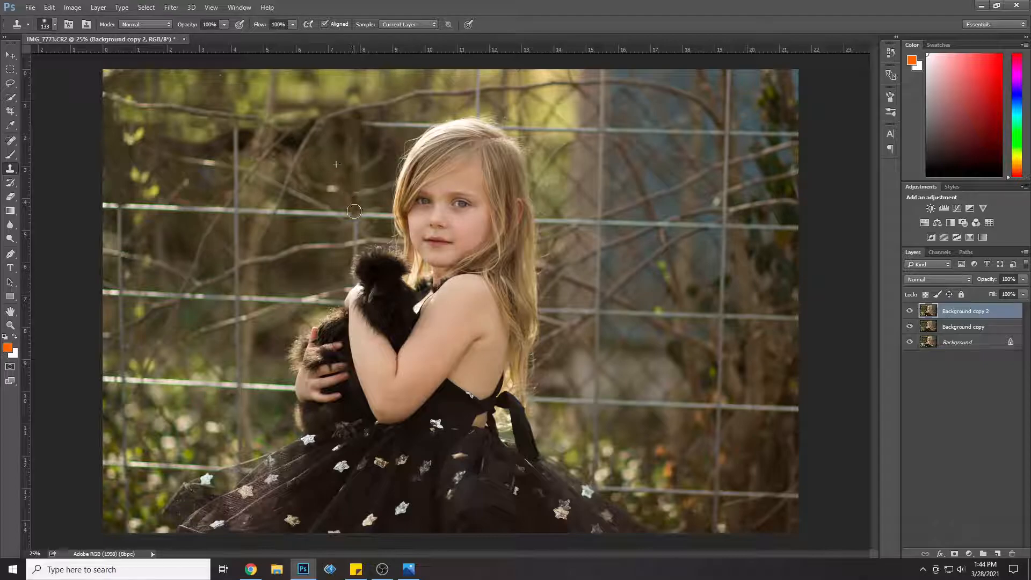
Step: Clone out the second vertical wire's section down to the second horizontal wire, left of the girl
alt+click(186, 140)
mouse_move(235, 131)
mouse_down()
mouse_move(236, 189)
mouse_move(225, 193)
mouse_move(244, 185)
mouse_move(239, 194)
mouse_up()
alt+click(203, 140)
click(236, 154)
alt+click(216, 163)
alt+click(220, 186)
alt+click(206, 185)
alt+click(265, 160)
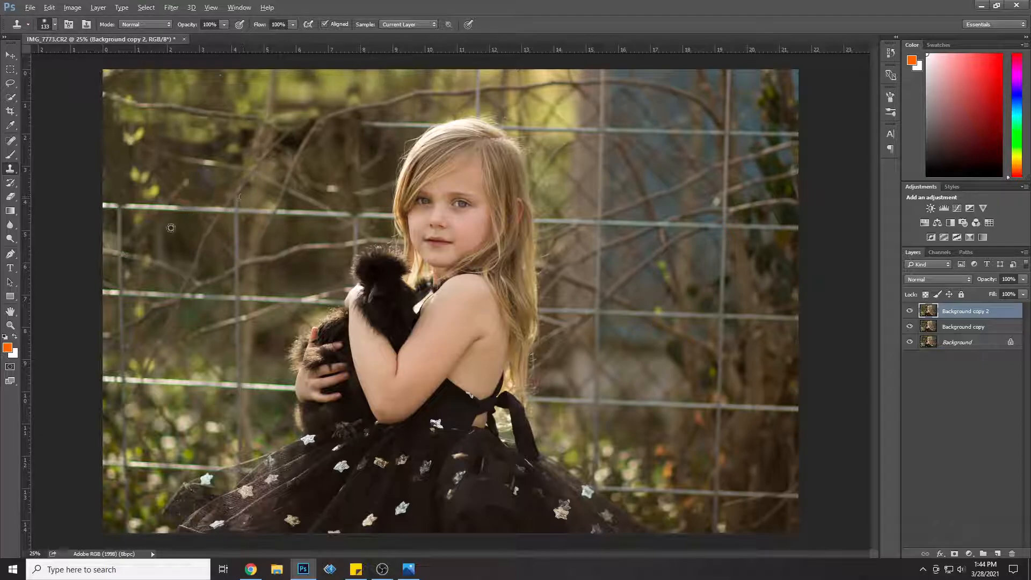
Step: Clone background over the second horizontal wire from the photo's left edge to the second vertical wire
mouse_move(190, 215)
mouse_down()
mouse_move(194, 206)
mouse_move(217, 209)
mouse_move(108, 206)
mouse_move(122, 248)
mouse_up()
alt+click(202, 218)
alt+click(182, 227)
alt+click(188, 226)
alt+click(174, 226)
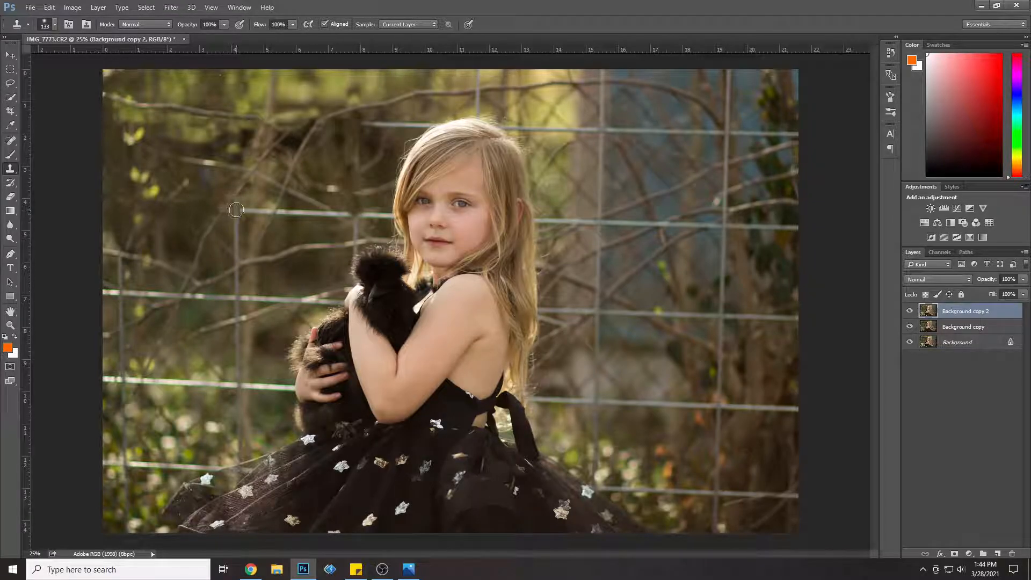
Step: Continue cloning out the second horizontal wire from the second vertical wire to the third one beside the girl
mouse_move(260, 212)
mouse_down()
mouse_move(251, 212)
mouse_move(269, 213)
mouse_up()
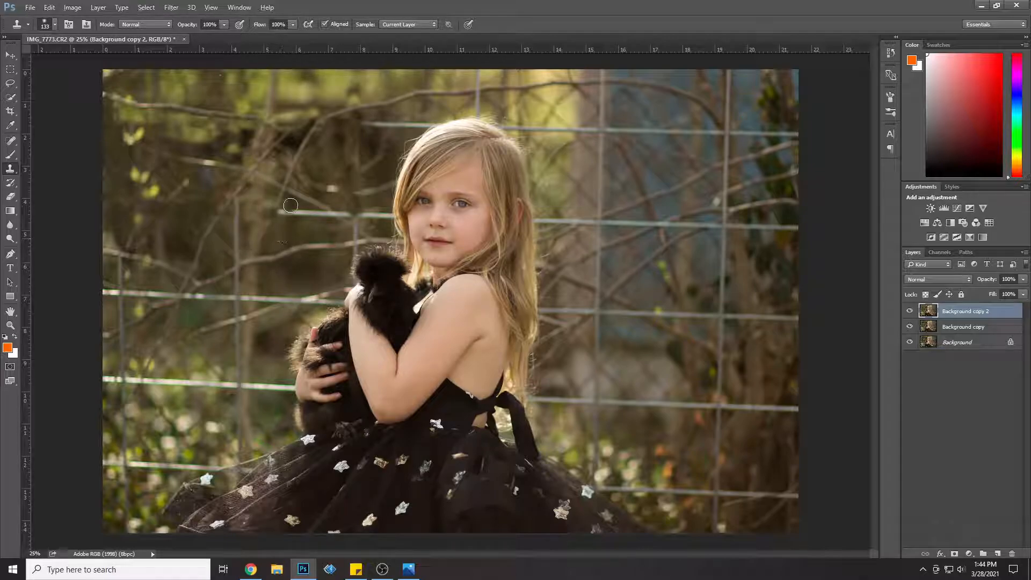
drag(280, 212, 320, 217)
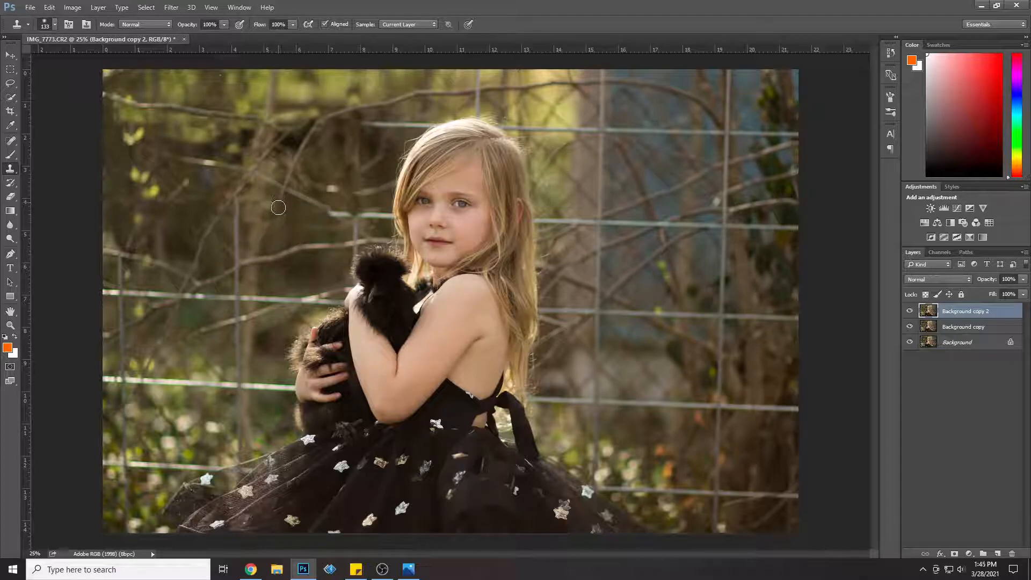
mouse_move(277, 206)
mouse_down()
mouse_move(321, 189)
mouse_move(292, 234)
mouse_move(355, 212)
mouse_move(318, 207)
mouse_move(350, 225)
mouse_up()
alt+click(291, 233)
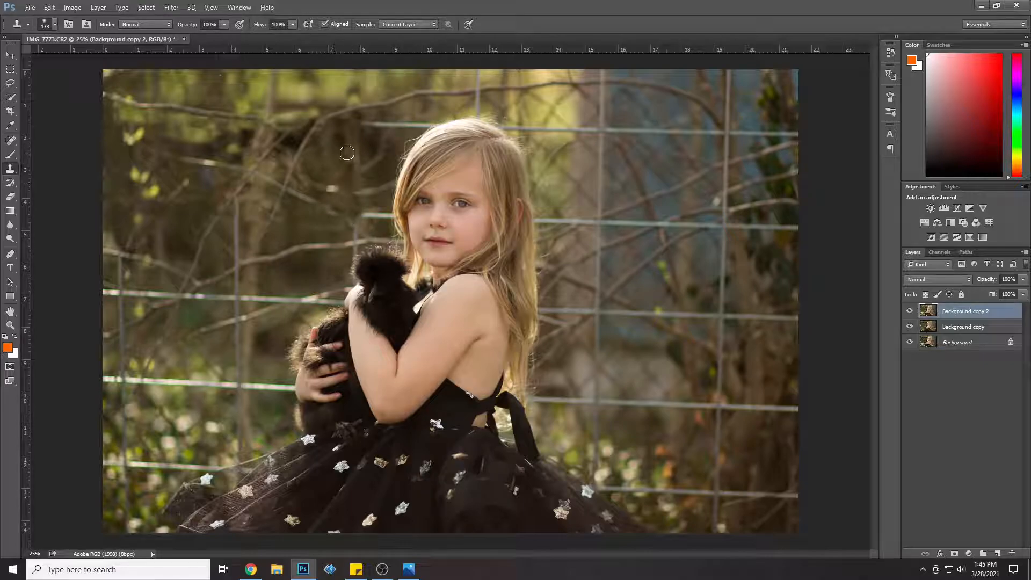
Step: Remove the remaining top horizontal wire left of the girl's hair and the vertical wire above her head
alt+click(378, 84)
click(369, 125)
mouse_move(363, 123)
mouse_down()
mouse_move(423, 123)
mouse_move(401, 127)
mouse_up()
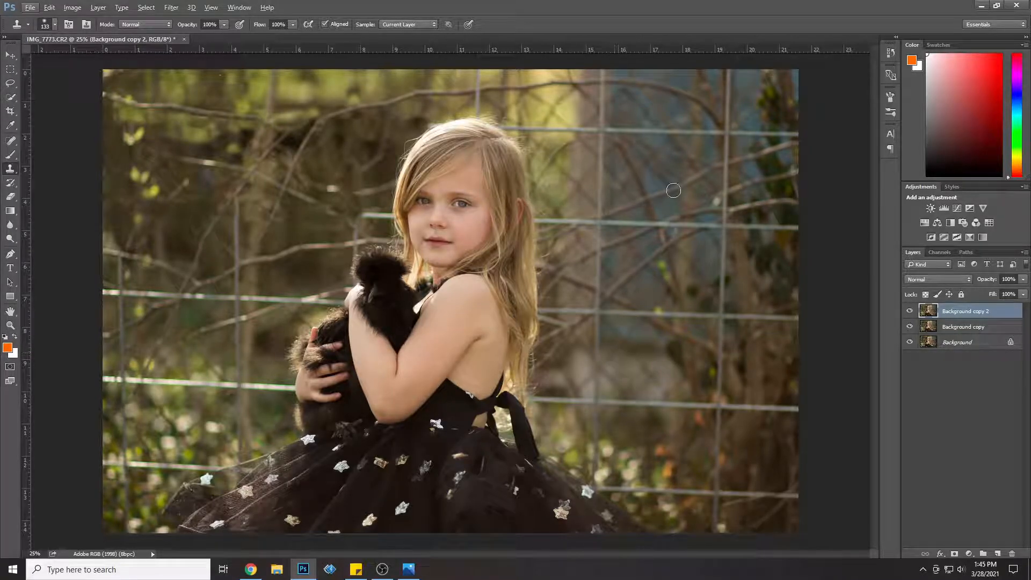
drag(479, 76, 465, 78)
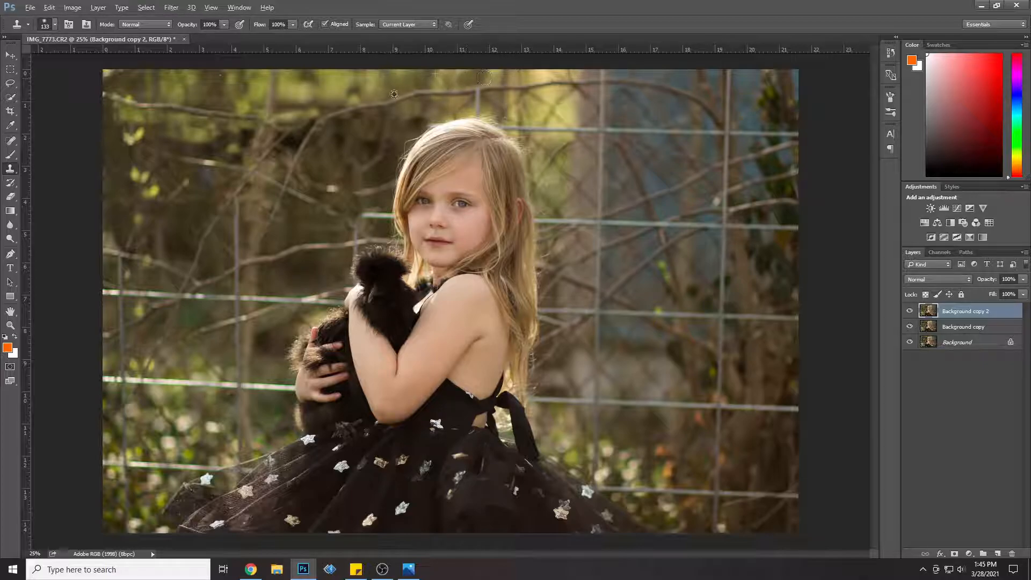
alt+click(450, 95)
drag(479, 92, 480, 108)
Step: Clone out the second vertical wire between the second and third horizontal wires, including their lower crossing
drag(209, 294, 234, 297)
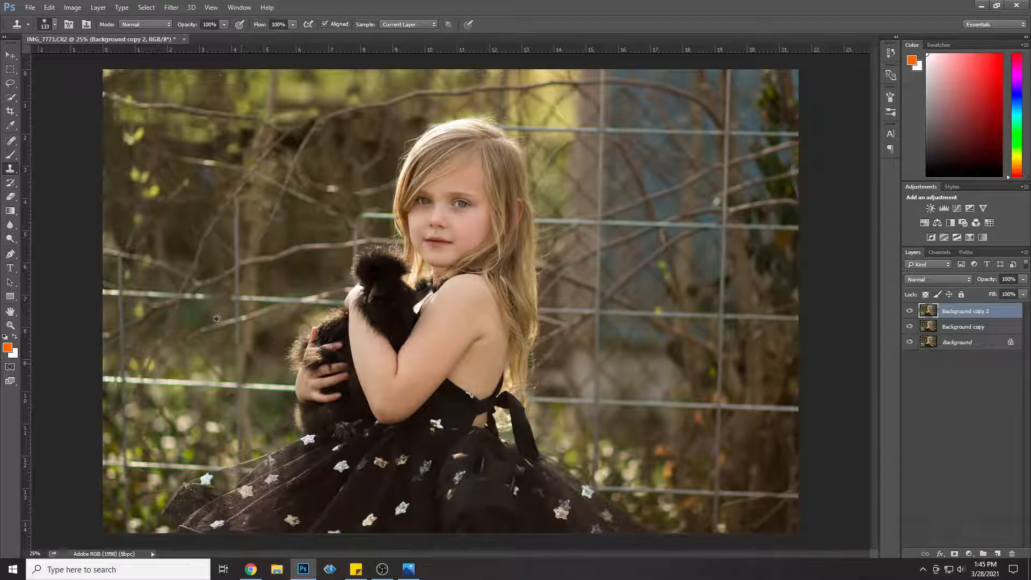
click(238, 306)
drag(238, 210, 236, 266)
alt+click(172, 215)
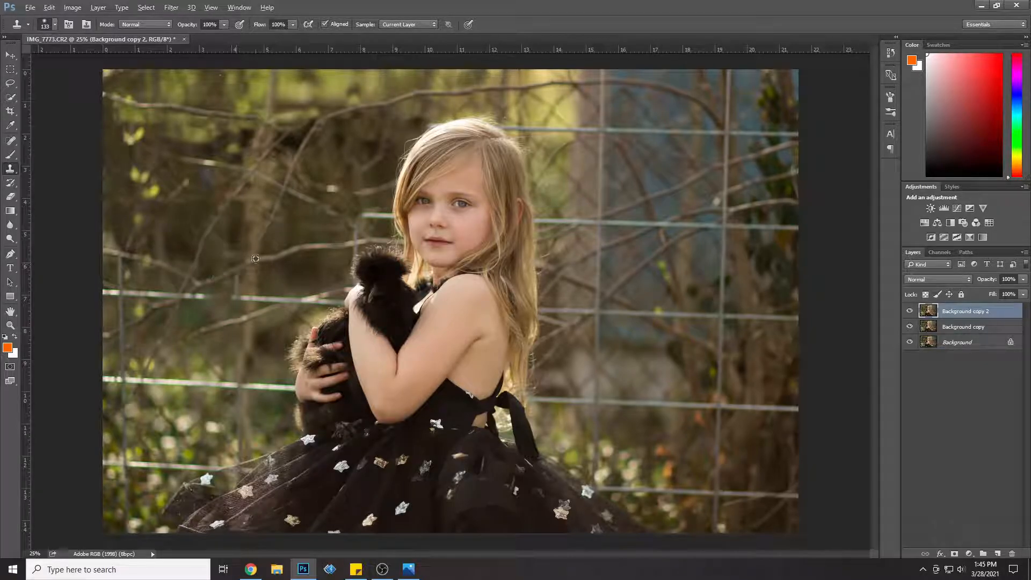
alt+click(252, 278)
drag(236, 280, 239, 292)
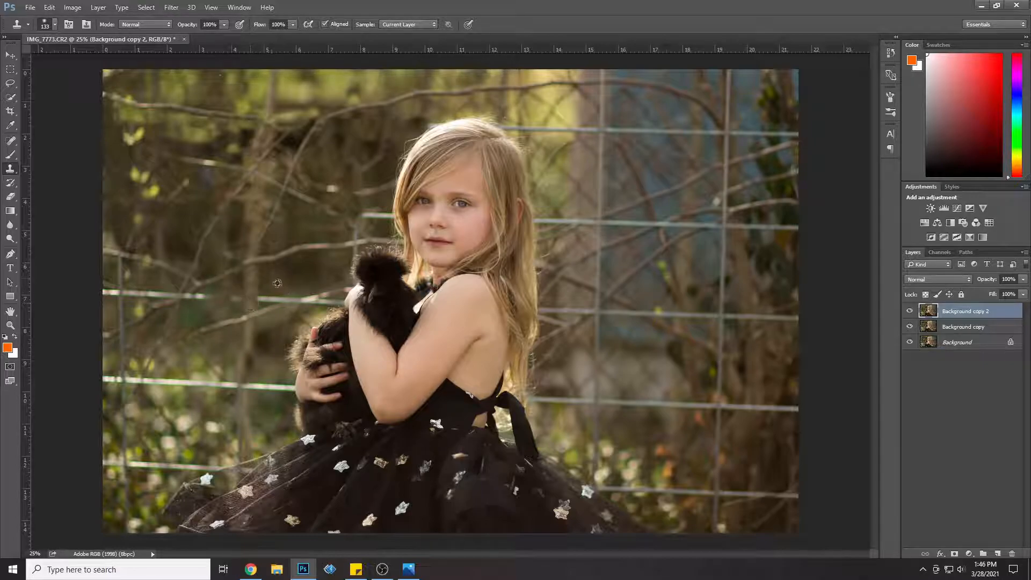
drag(234, 297, 232, 297)
Step: Clone background over the third horizontal wire near the photo's left edge
drag(108, 293, 201, 298)
alt+click(151, 271)
alt+click(200, 314)
alt+click(119, 280)
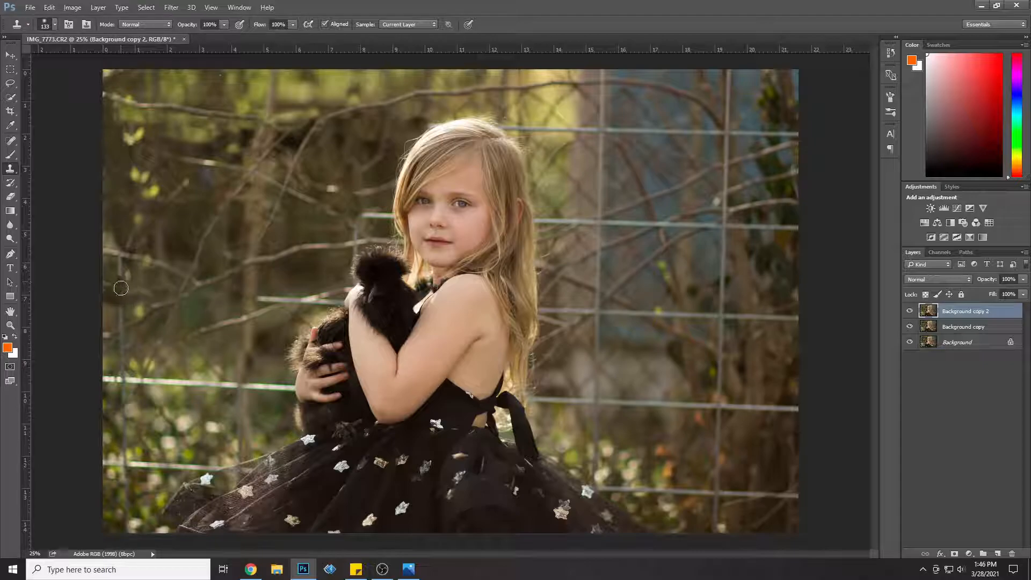
Step: Remove the leftmost vertical wire's remains on both sides of the third horizontal wire's former position
drag(123, 327, 121, 269)
alt+click(264, 333)
mouse_move(125, 344)
mouse_down()
mouse_move(123, 369)
mouse_move(131, 319)
mouse_up()
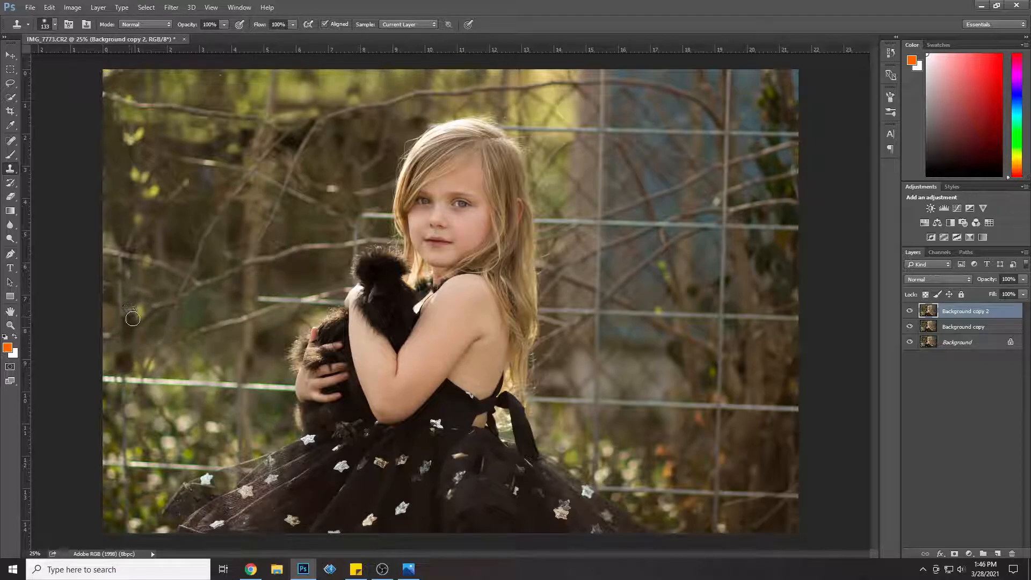
mouse_move(118, 319)
mouse_down()
mouse_move(123, 293)
mouse_move(121, 326)
mouse_move(131, 312)
mouse_move(130, 330)
mouse_move(118, 260)
mouse_up()
alt+click(150, 287)
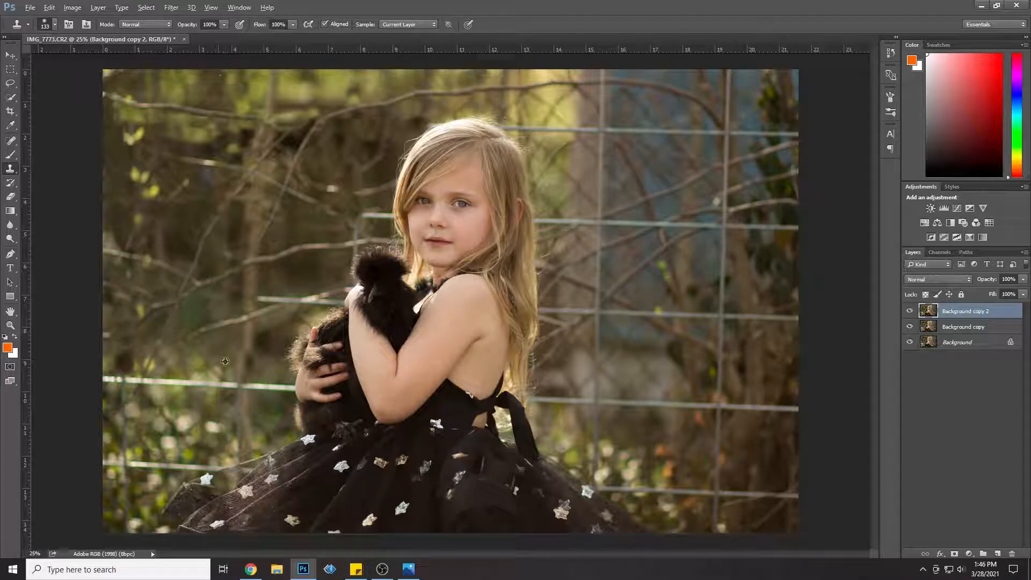
Step: Clone foliage over the two lowest horizontal wires left of the girl, up to her hand and skirt
drag(227, 386, 116, 381)
alt+click(190, 406)
mouse_move(177, 396)
mouse_down()
mouse_move(186, 384)
mouse_move(170, 390)
mouse_move(104, 377)
mouse_up()
alt+click(169, 412)
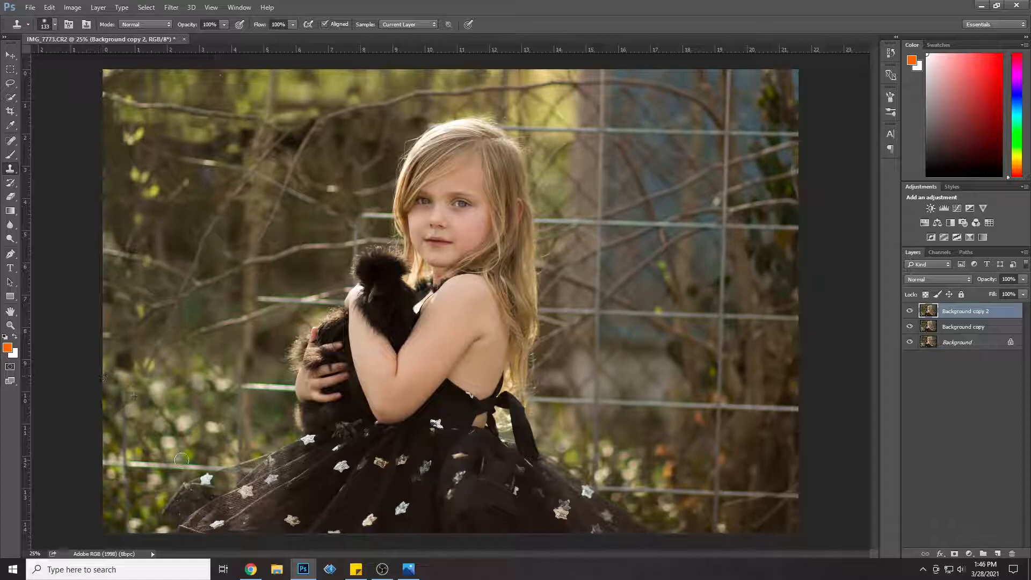
drag(210, 470, 97, 463)
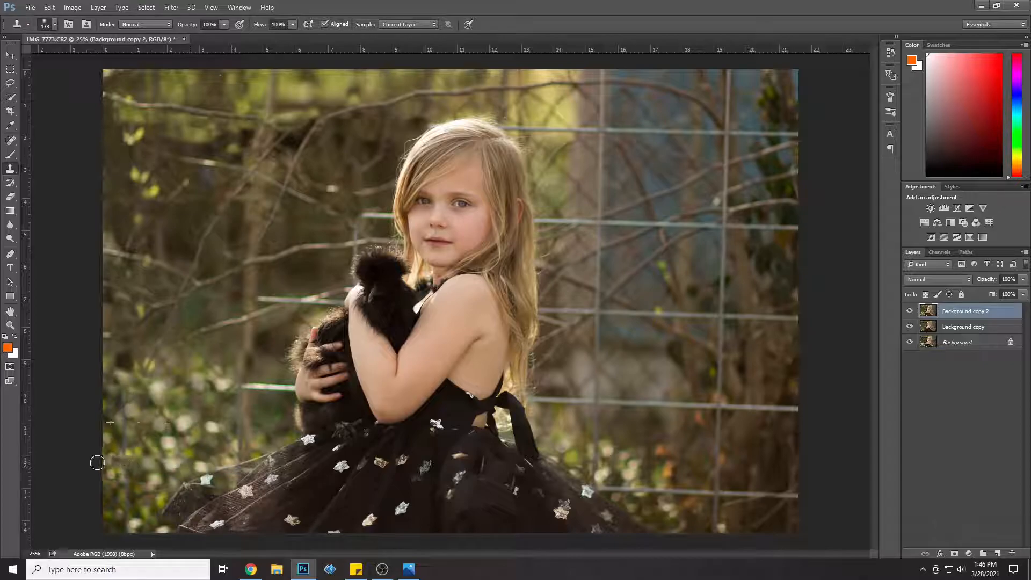
alt+click(246, 336)
mouse_move(251, 348)
mouse_down()
mouse_move(247, 399)
mouse_move(257, 386)
mouse_move(284, 389)
mouse_up()
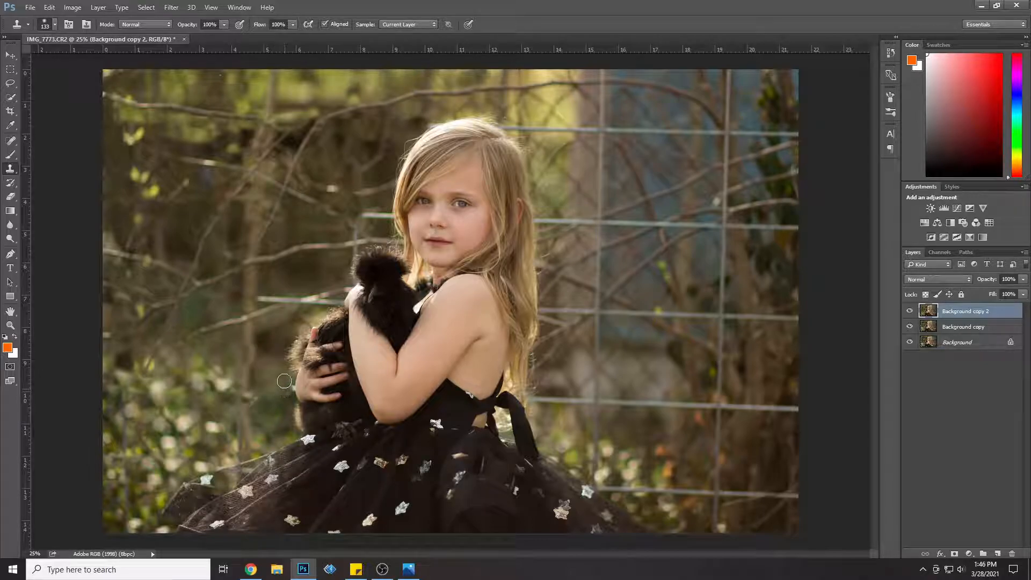
Step: Clone out the last horizontal wire pieces beside the bird's back and beside the girl's hair
alt+click(270, 280)
mouse_move(259, 300)
mouse_down()
mouse_move(322, 294)
mouse_move(289, 301)
mouse_move(311, 299)
mouse_move(290, 329)
mouse_move(331, 300)
mouse_move(279, 323)
mouse_move(333, 301)
mouse_up()
alt+click(339, 273)
alt+click(308, 282)
alt+click(280, 323)
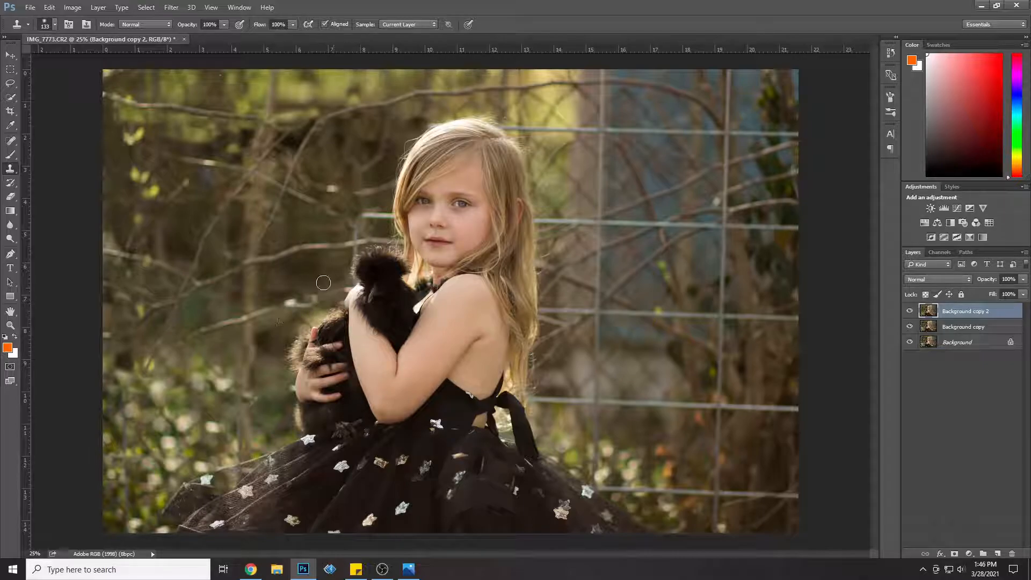
drag(367, 213, 383, 215)
Step: Right of the girl's head, clone out the two upper horizontal wires up to the first vertical wire, plus that vertical wire's top section
mouse_move(517, 124)
mouse_down()
mouse_move(591, 131)
mouse_move(602, 96)
mouse_move(575, 106)
mouse_move(600, 100)
mouse_move(600, 112)
mouse_move(603, 81)
mouse_move(589, 122)
mouse_move(596, 88)
mouse_up()
alt+click(584, 168)
alt+click(618, 76)
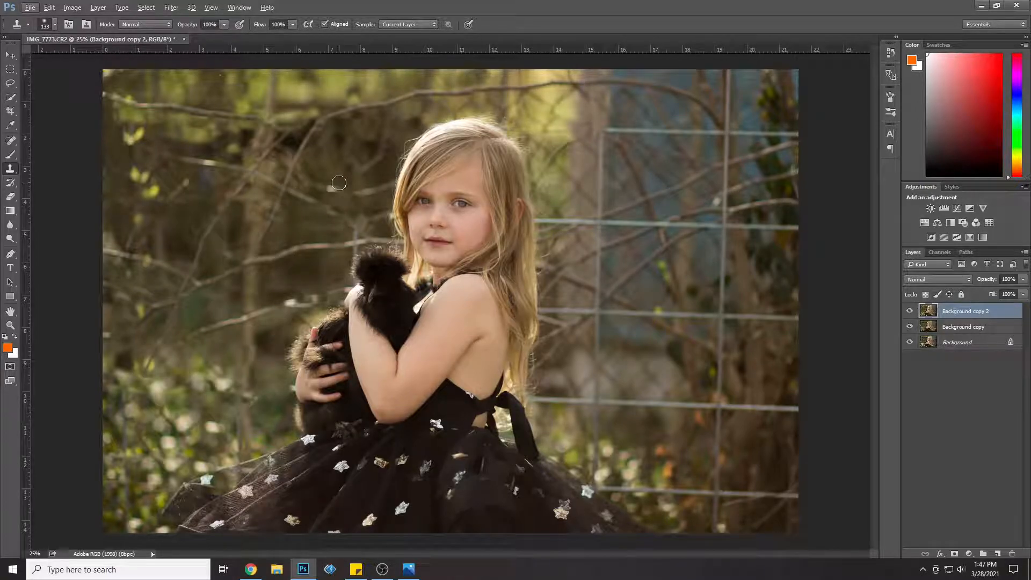
mouse_move(575, 230)
mouse_down()
mouse_move(568, 221)
mouse_move(579, 226)
mouse_up()
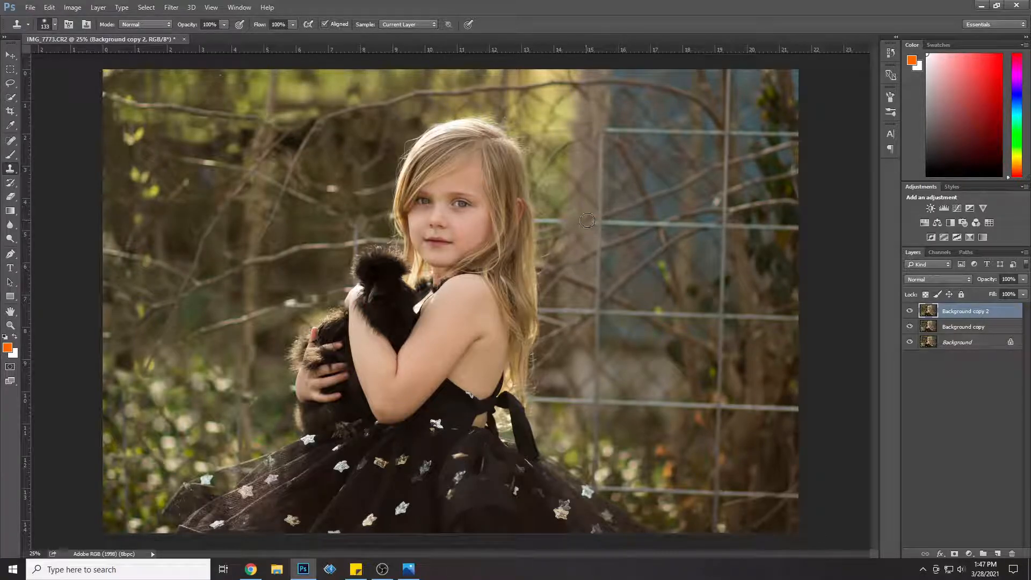
mouse_move(544, 219)
mouse_down()
mouse_move(559, 219)
mouse_move(541, 219)
mouse_up()
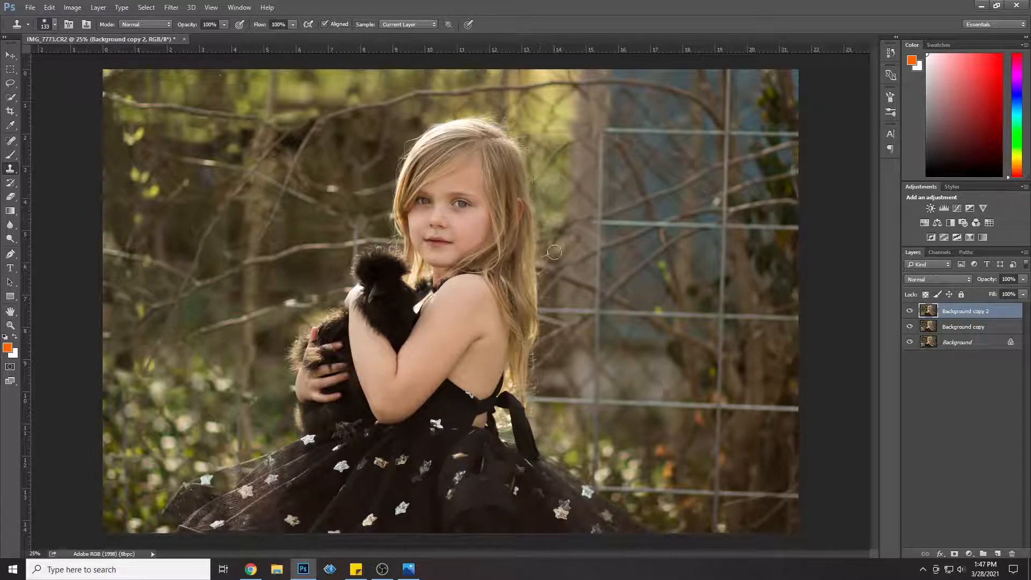
Step: Clone out the third horizontal wire beside the girl's hair and the two lowest ones almost up to the rightmost vertical wire
mouse_move(551, 313)
mouse_down()
mouse_move(539, 310)
mouse_move(546, 304)
mouse_up()
mouse_move(568, 405)
mouse_down()
mouse_move(531, 402)
mouse_move(556, 400)
mouse_up()
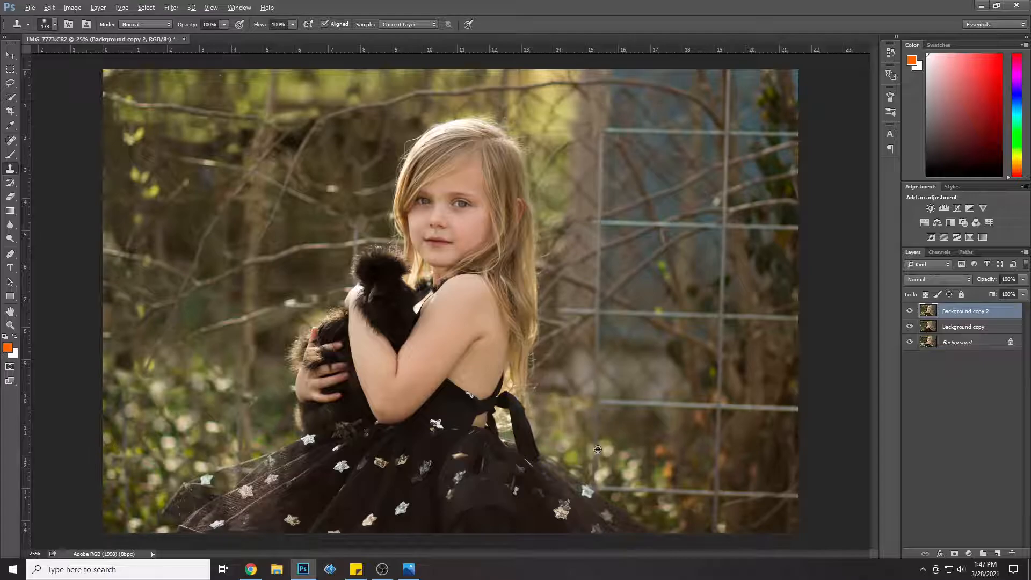
alt+click(625, 469)
drag(597, 489, 698, 489)
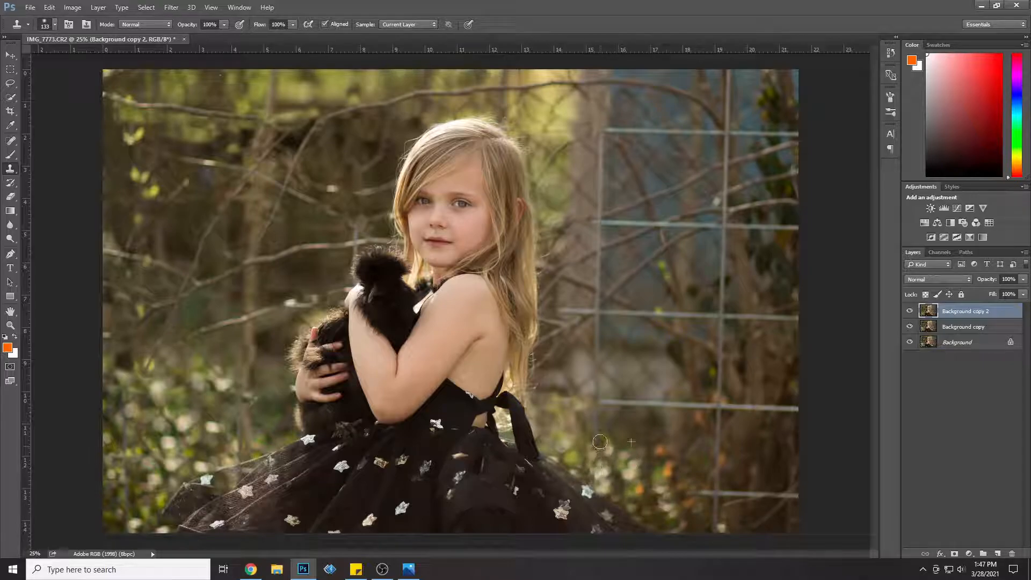
alt+click(612, 386)
drag(604, 408, 692, 411)
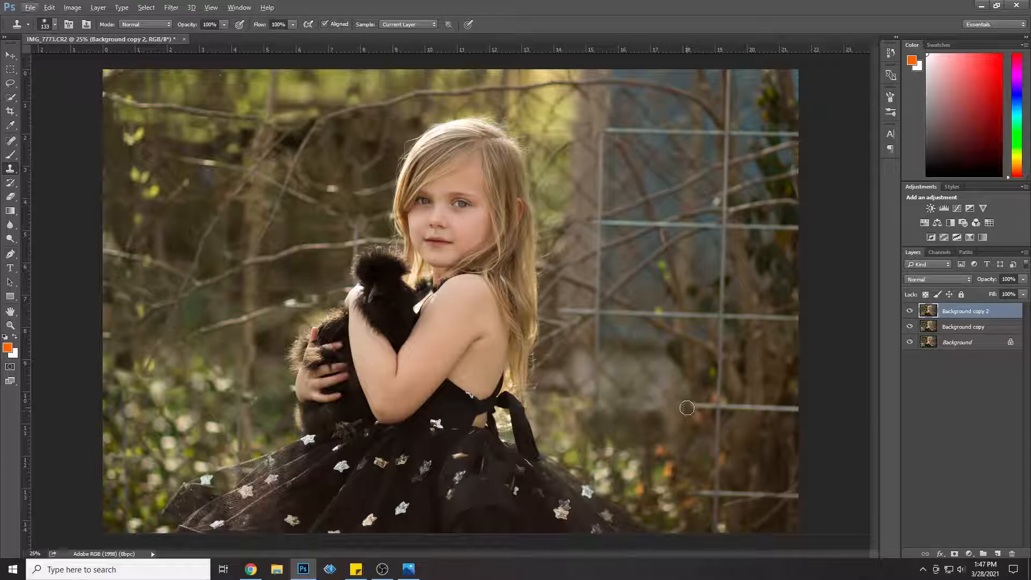
Step: Clone bark over the two lowest horizontal wires at the photo's right edge and the lowest section of the rightmost vertical wire
alt+click(759, 450)
mouse_move(755, 494)
mouse_down()
mouse_move(798, 496)
mouse_move(748, 470)
mouse_move(744, 492)
mouse_move(720, 493)
mouse_move(717, 524)
mouse_move(733, 510)
mouse_move(714, 493)
mouse_move(720, 408)
mouse_move(794, 411)
mouse_move(728, 408)
mouse_up()
alt+click(759, 465)
alt+click(751, 478)
alt+click(745, 483)
alt+click(755, 436)
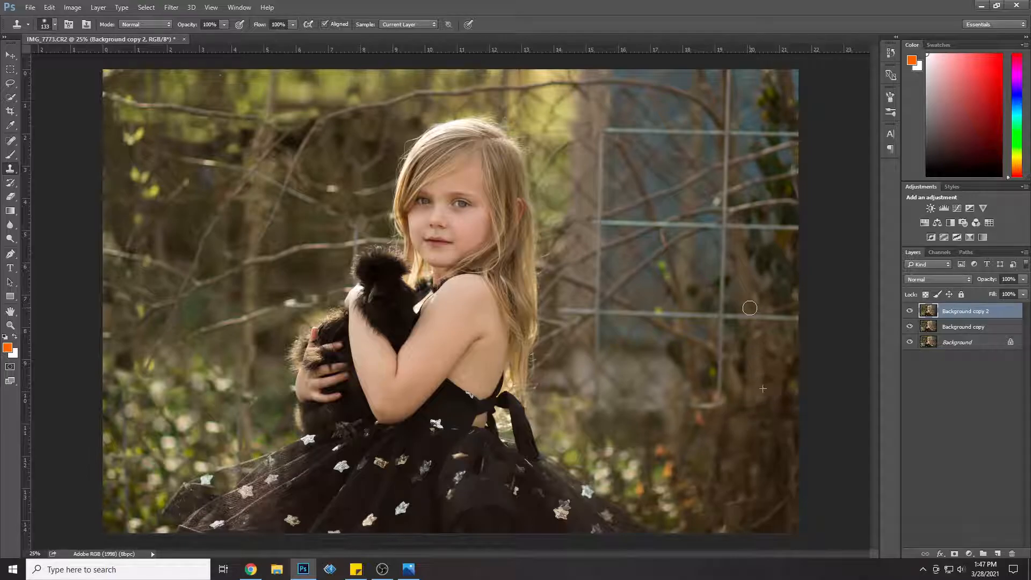
Step: Clone out the three upper horizontal wires between the rightmost vertical wire and the photo's right edge
mouse_move(780, 324)
mouse_down()
mouse_move(801, 315)
mouse_move(776, 315)
mouse_up()
mouse_move(792, 227)
mouse_down()
mouse_move(794, 251)
mouse_move(779, 256)
mouse_move(773, 221)
mouse_move(742, 252)
mouse_move(737, 228)
mouse_move(767, 241)
mouse_up()
alt+click(777, 100)
drag(778, 130, 736, 131)
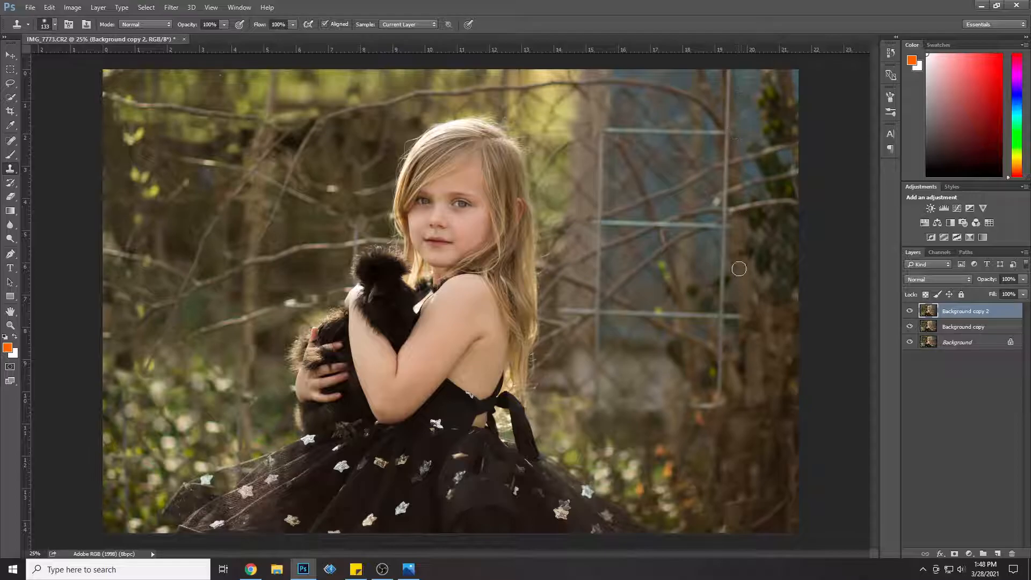
Step: Remove the rightmost vertical wire's upper section and the top horizontal wire across the blue background
drag(727, 140, 729, 189)
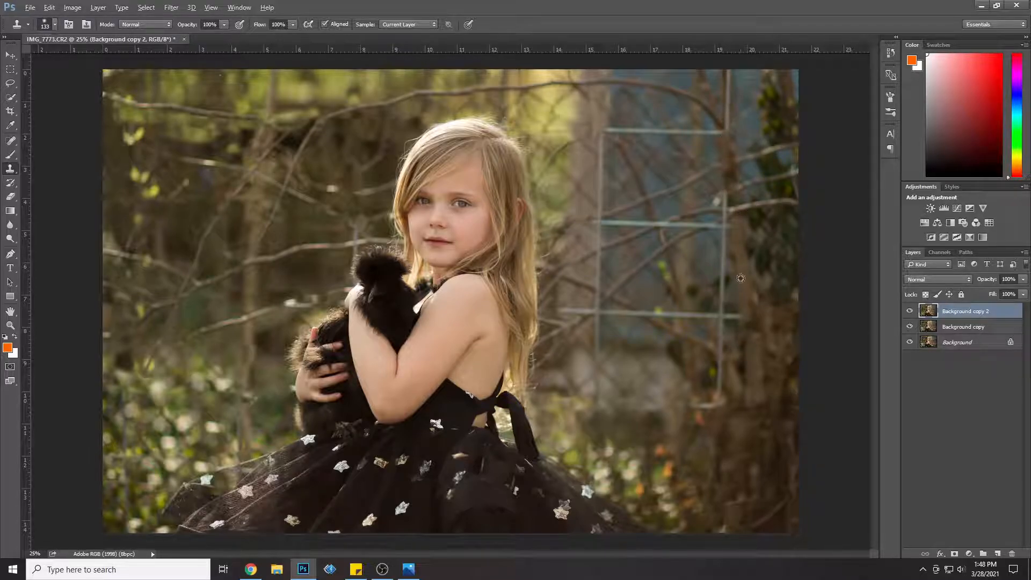
drag(730, 129, 729, 71)
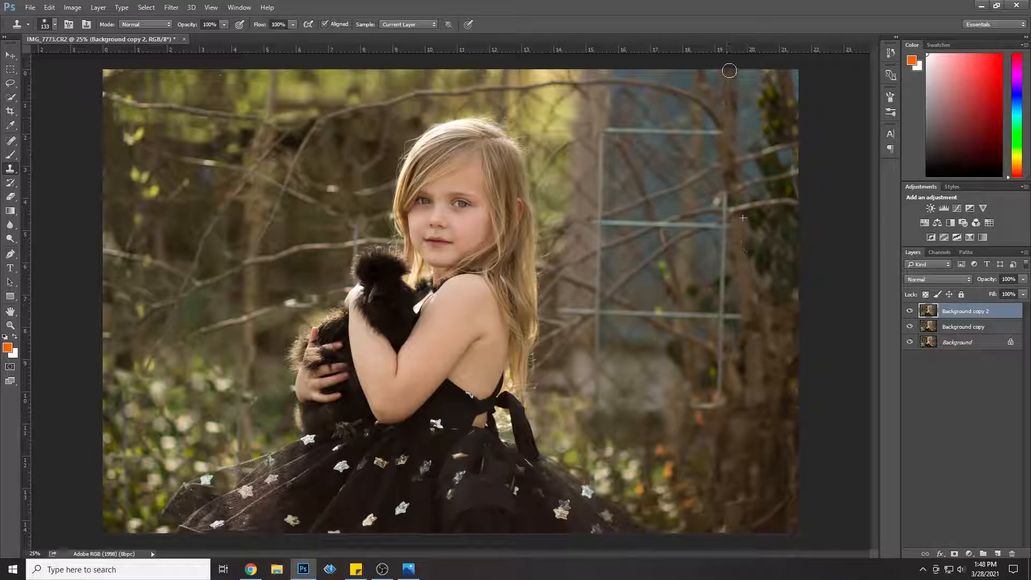
drag(612, 130, 722, 132)
alt+click(697, 114)
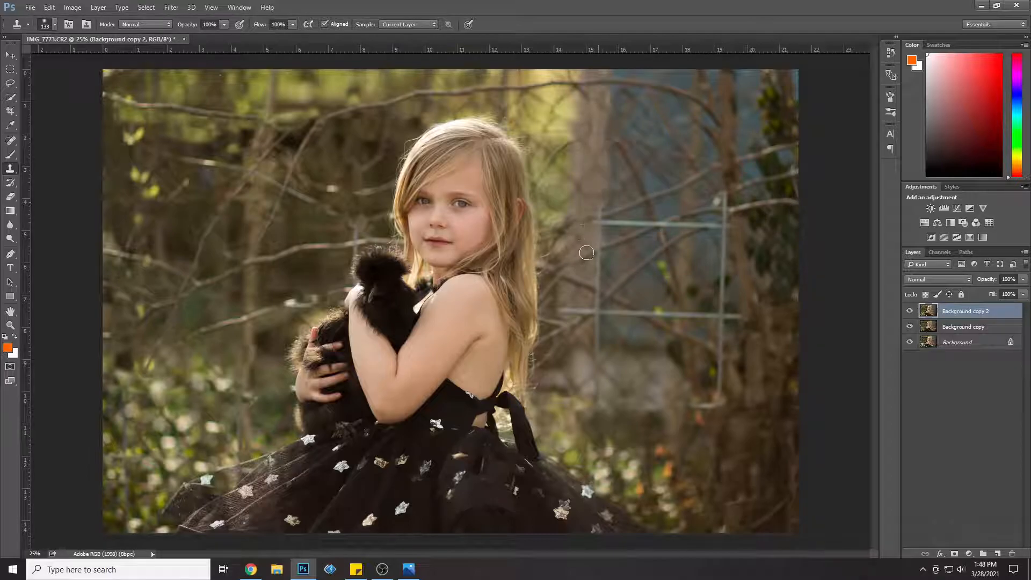
Step: Clone out the vertical wire running along the tree trunk's right edge down to the stone wall
alt+click(581, 340)
mouse_move(590, 313)
mouse_down()
mouse_move(575, 309)
mouse_move(596, 277)
mouse_move(583, 309)
mouse_up()
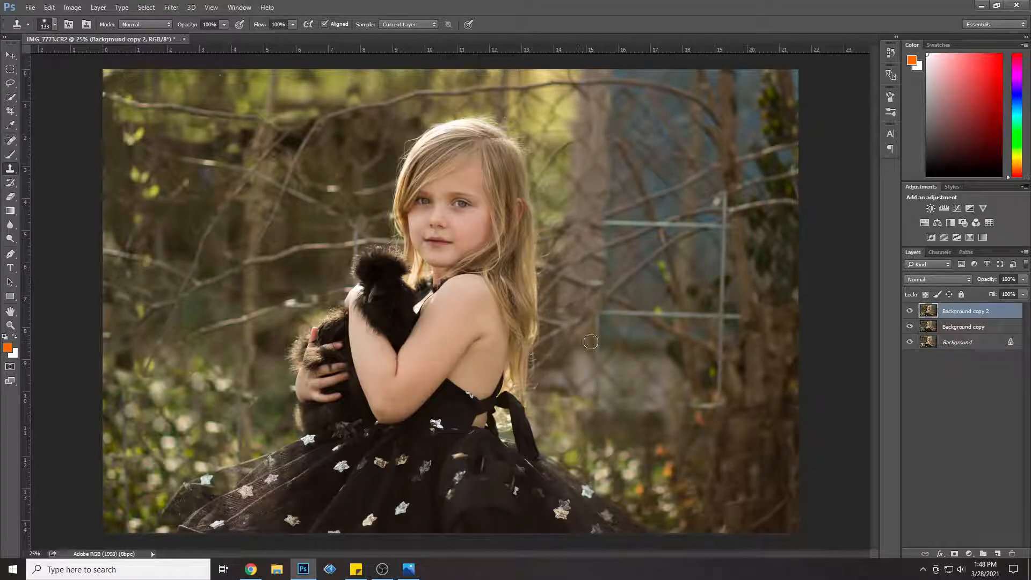
alt+click(575, 288)
drag(591, 281, 600, 283)
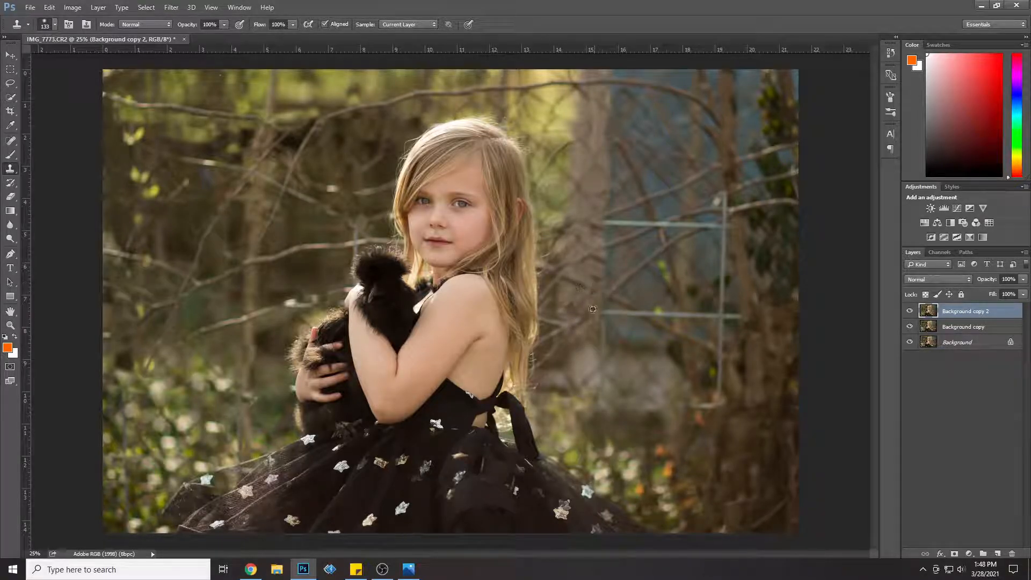
Step: Clone out the rightmost vertical wire's remaining middle section between the second and fourth horizontal wires' positions
alt+click(698, 390)
mouse_move(701, 408)
mouse_down()
mouse_move(720, 406)
mouse_move(723, 324)
mouse_move(714, 318)
mouse_up()
alt+click(727, 426)
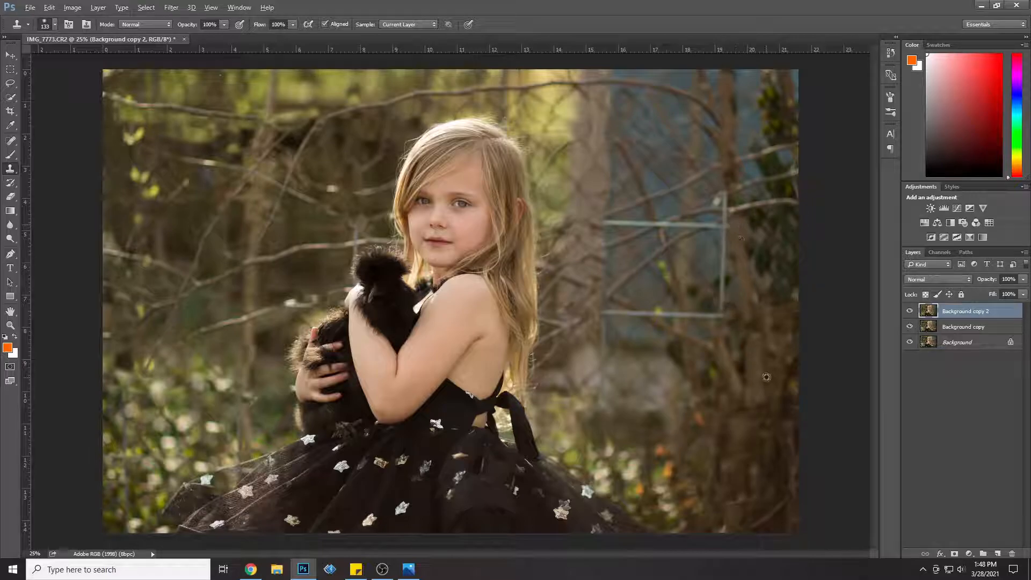
alt+click(700, 253)
drag(723, 262, 723, 313)
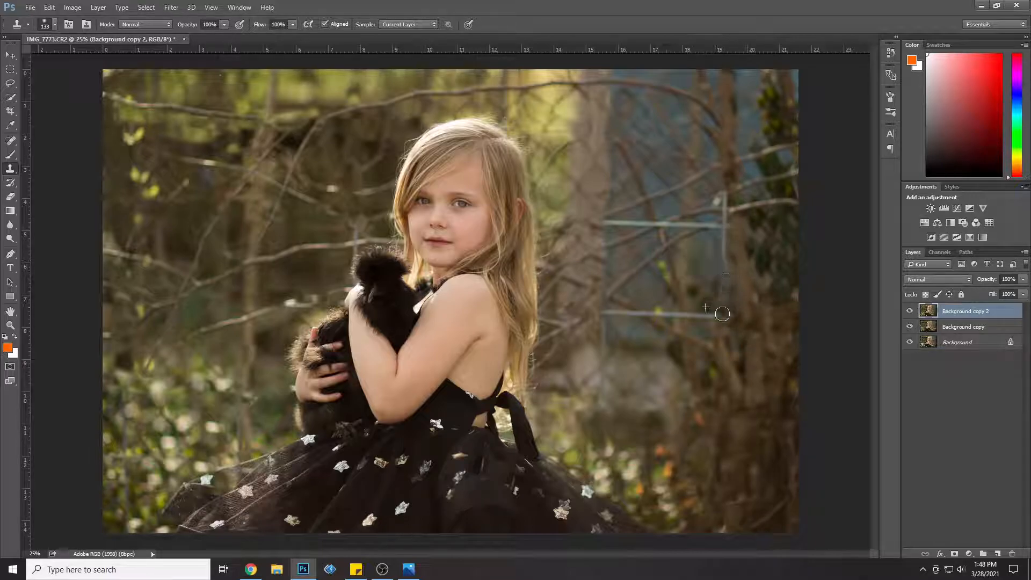
drag(725, 248, 725, 234)
Step: Clone out the last two horizontal wires right of the trunk and the vertical wire remnant in the lower-left foliage
alt+click(659, 322)
mouse_move(651, 313)
mouse_down()
mouse_move(636, 310)
mouse_move(644, 322)
mouse_move(717, 319)
mouse_up()
alt+click(607, 185)
mouse_move(623, 216)
mouse_down()
mouse_move(615, 219)
mouse_move(651, 213)
mouse_move(733, 242)
mouse_up()
key(alt)
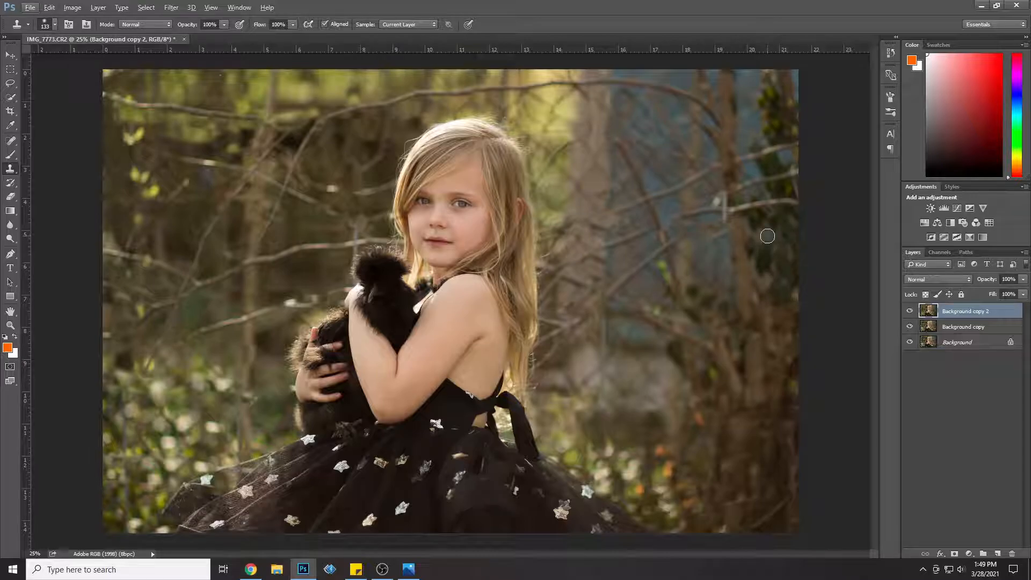
alt+click(195, 437)
mouse_move(231, 429)
mouse_down()
mouse_move(234, 455)
mouse_move(240, 403)
mouse_up()
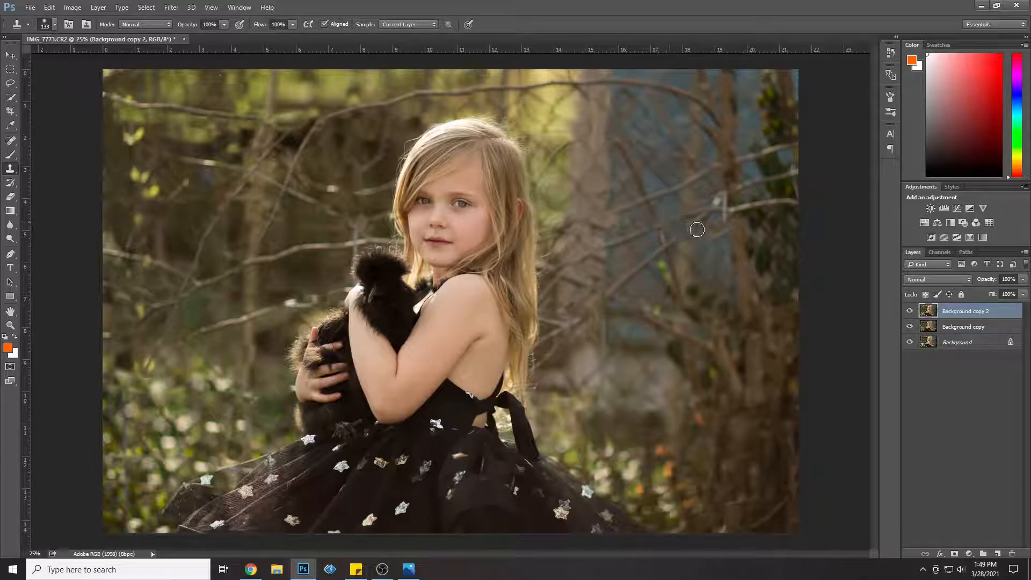
Step: Compare the photo with and without the fence by toggling the visibility of the Background copy 2 layer
click(910, 311)
click(909, 312)
click(910, 312)
click(910, 311)
click(910, 312)
click(910, 311)
click(909, 312)
click(909, 312)
click(909, 312)
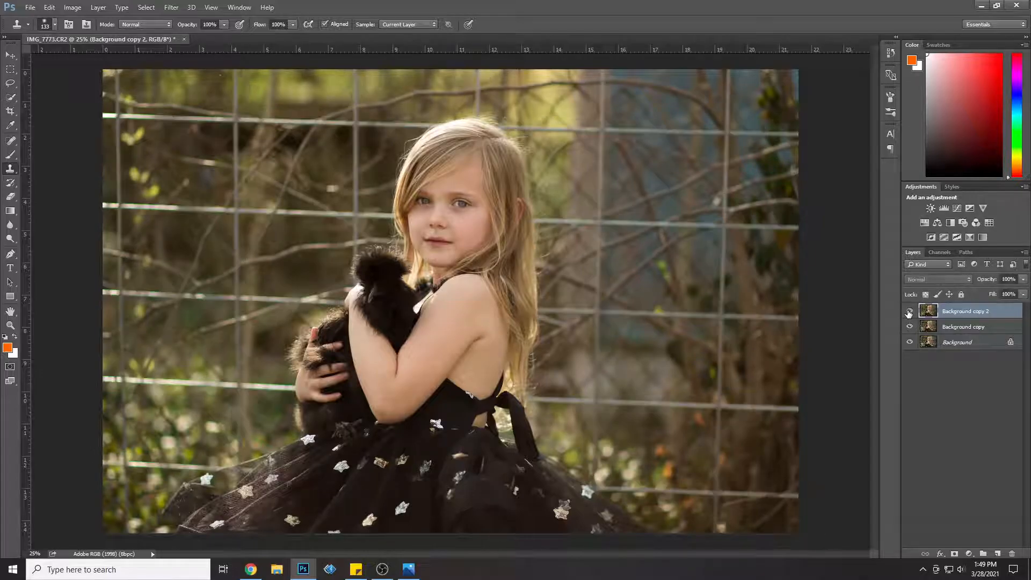
click(909, 312)
click(909, 312)
click(909, 312)
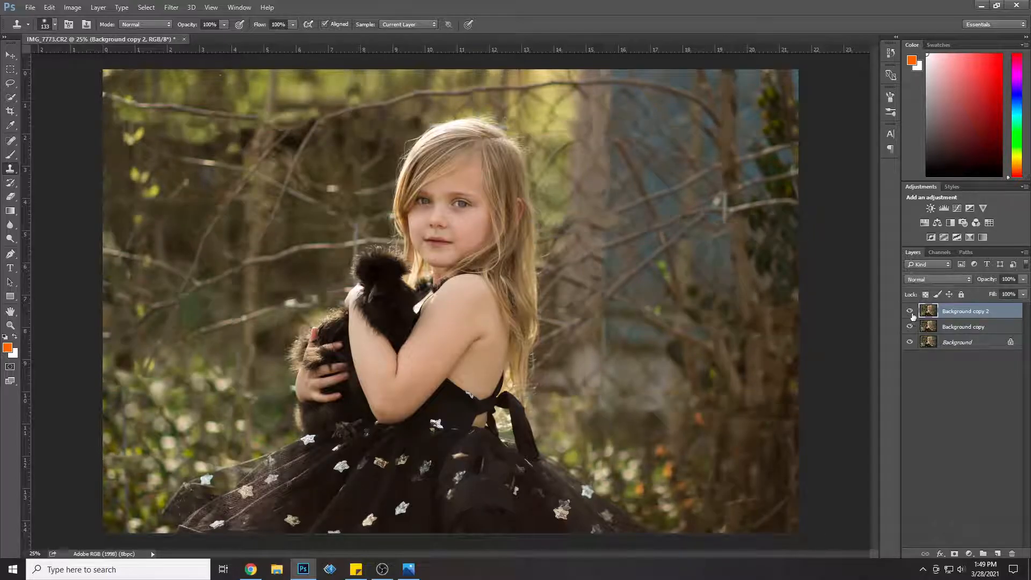
Step: Merge the Background copy and Background copy 2 layers, and duplicate the merged layer
shift+click(957, 327)
right_click(958, 328)
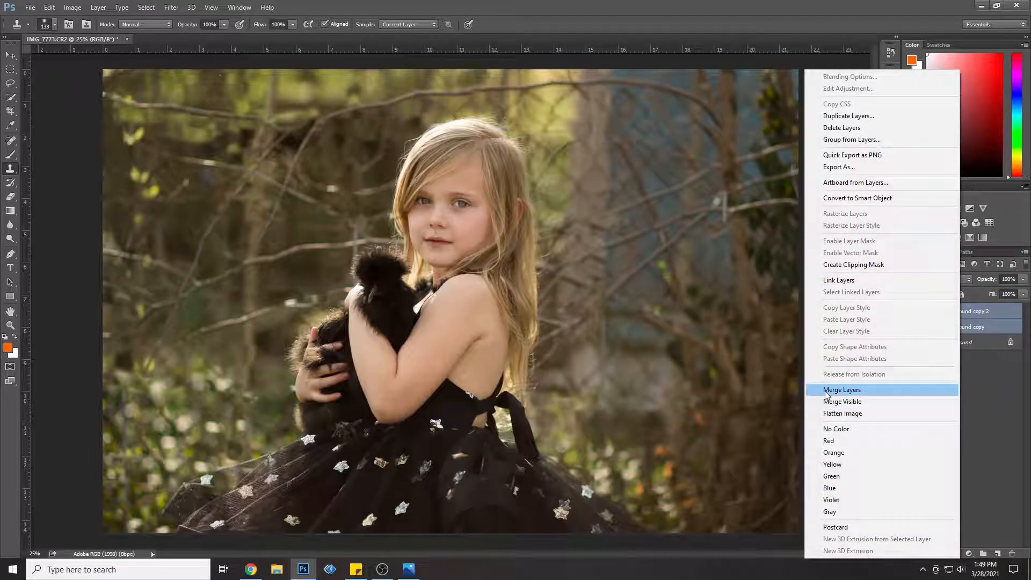
click(825, 392)
right_click(952, 314)
click(849, 117)
click(607, 173)
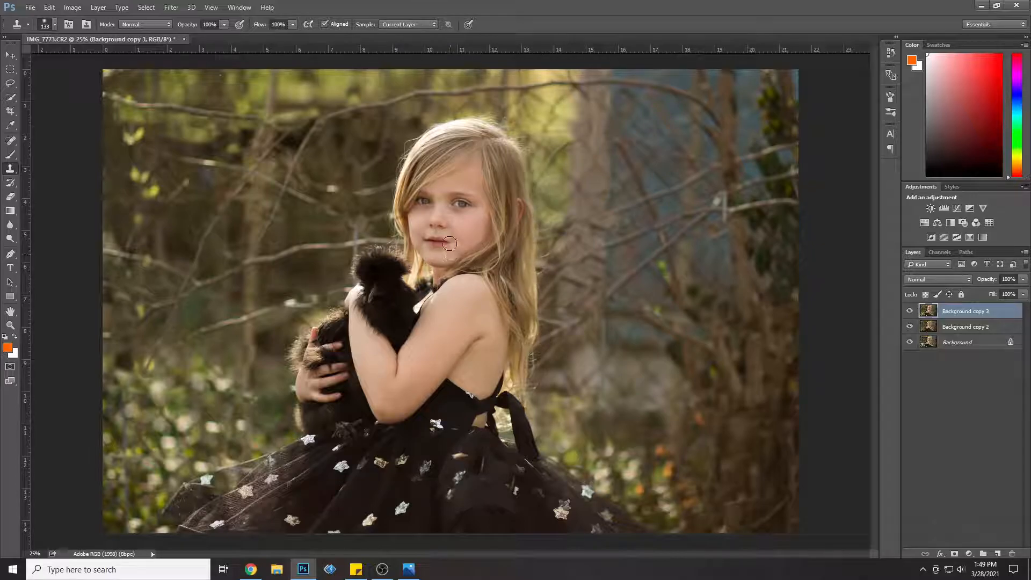
Step: Use Liquify with brush size 314 to push the girl's long hair outward along her back for more volume
click(163, 7)
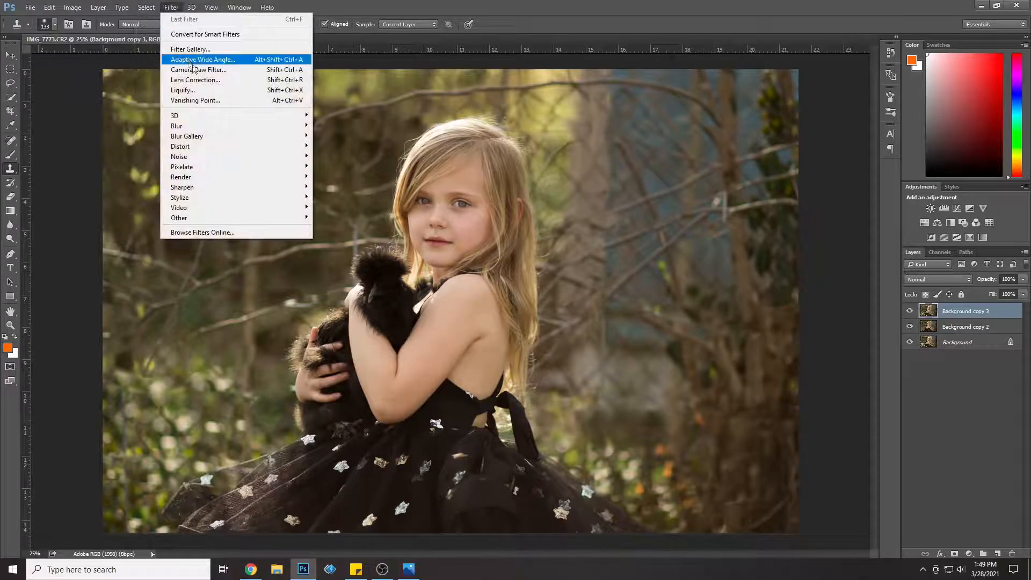
click(209, 92)
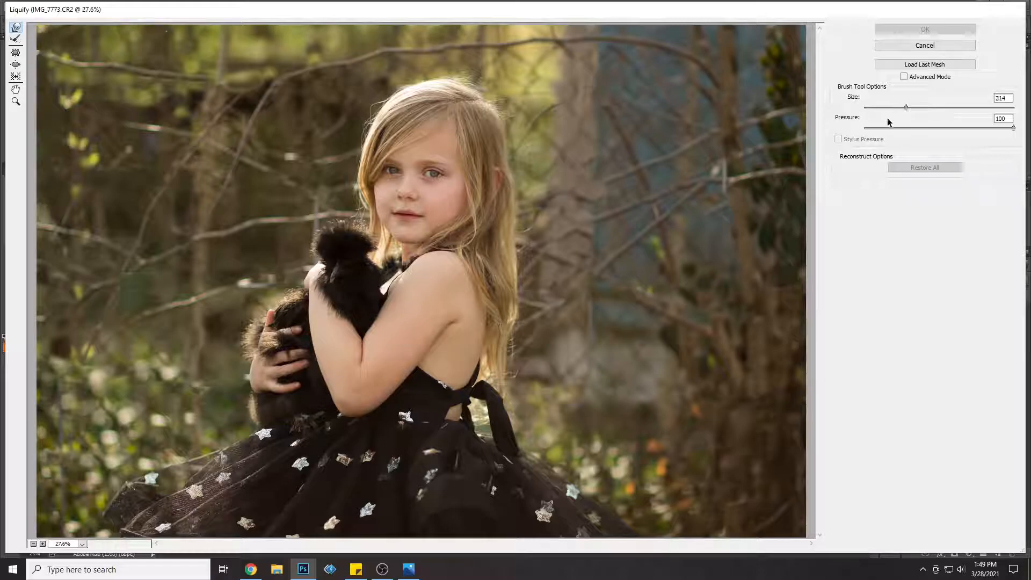
mouse_move(525, 372)
mouse_down()
mouse_move(517, 378)
mouse_move(525, 313)
mouse_up()
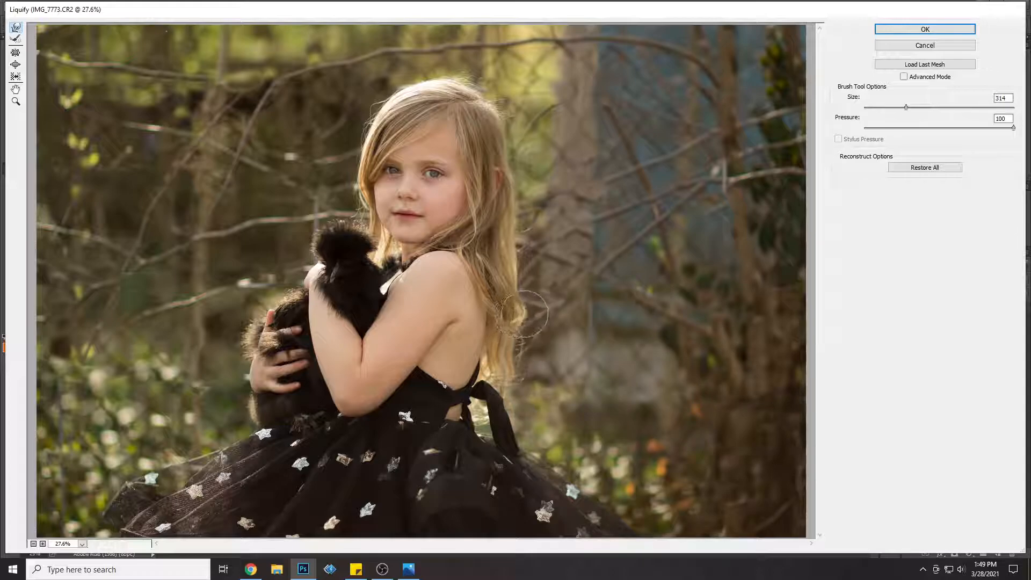
mouse_move(497, 204)
mouse_down()
mouse_move(525, 206)
mouse_move(508, 231)
mouse_move(534, 230)
mouse_move(497, 236)
mouse_move(531, 242)
mouse_move(499, 239)
mouse_move(524, 253)
mouse_move(505, 269)
mouse_move(532, 268)
mouse_move(516, 290)
mouse_move(526, 306)
mouse_move(514, 352)
mouse_move(515, 329)
mouse_move(520, 321)
mouse_move(519, 372)
mouse_move(532, 336)
mouse_up()
drag(517, 376, 534, 333)
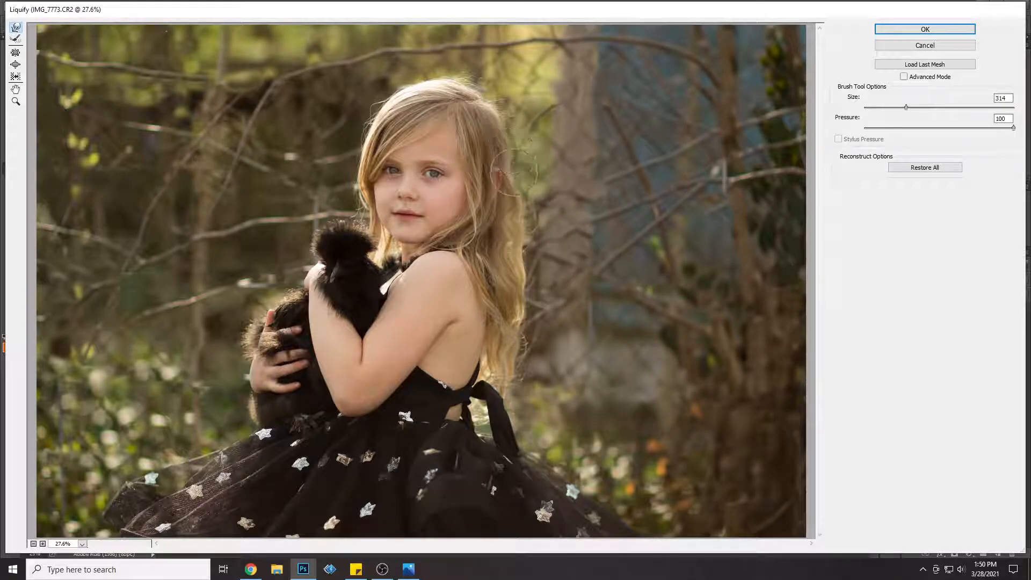
drag(518, 168, 491, 129)
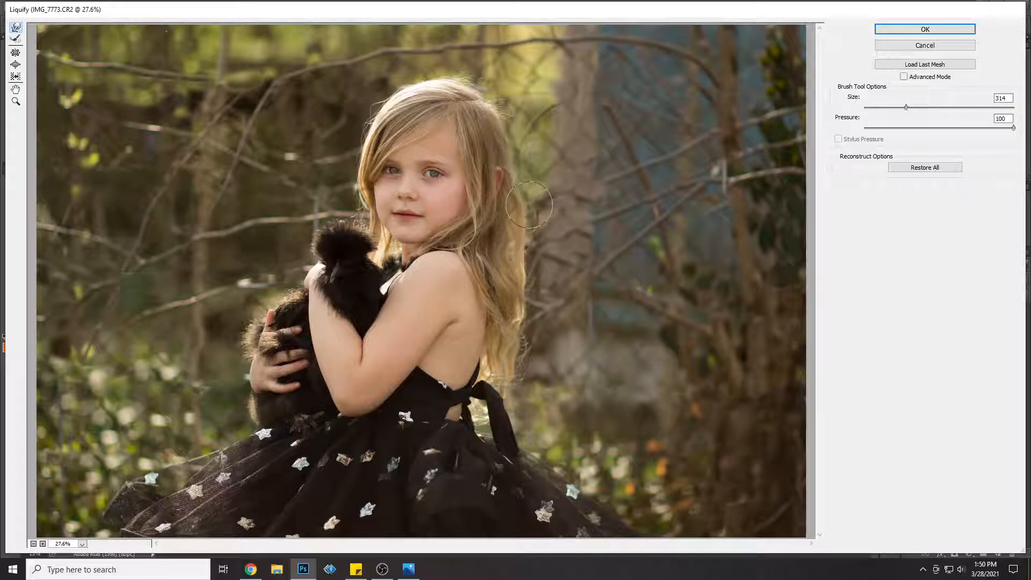
Step: Reduce the Liquify brush size to 101 over the girl's face and apply the Liquify changes
key(ctrl+plus)
key(ctrl+plus)
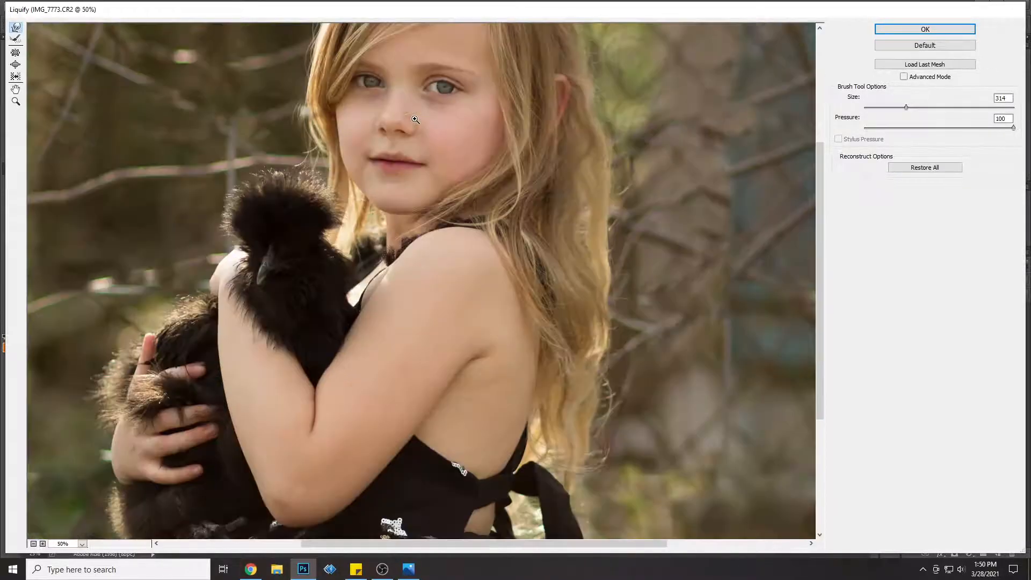
key(ctrl+plus)
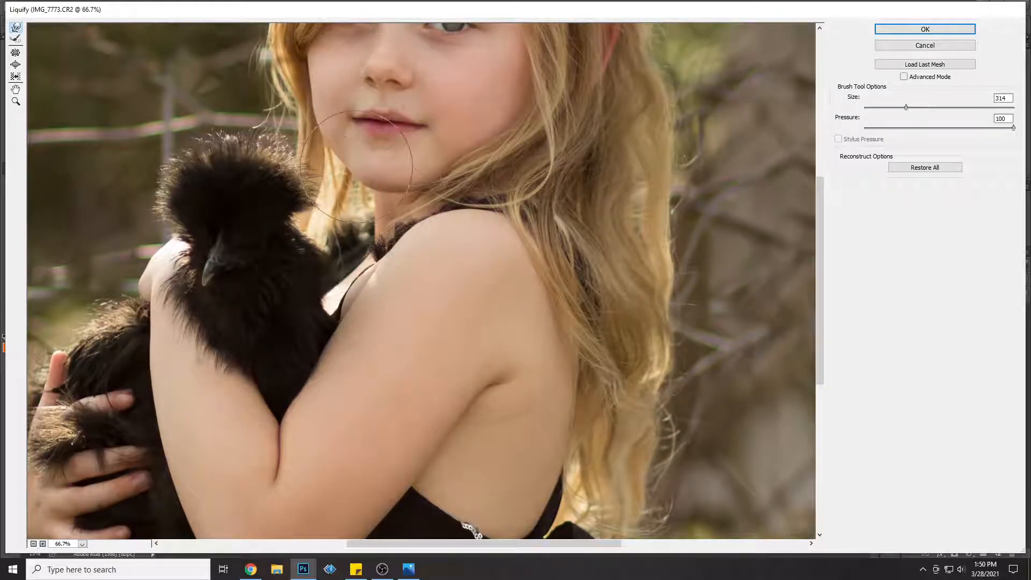
scroll(491, 153, up, 5)
drag(900, 107, 894, 107)
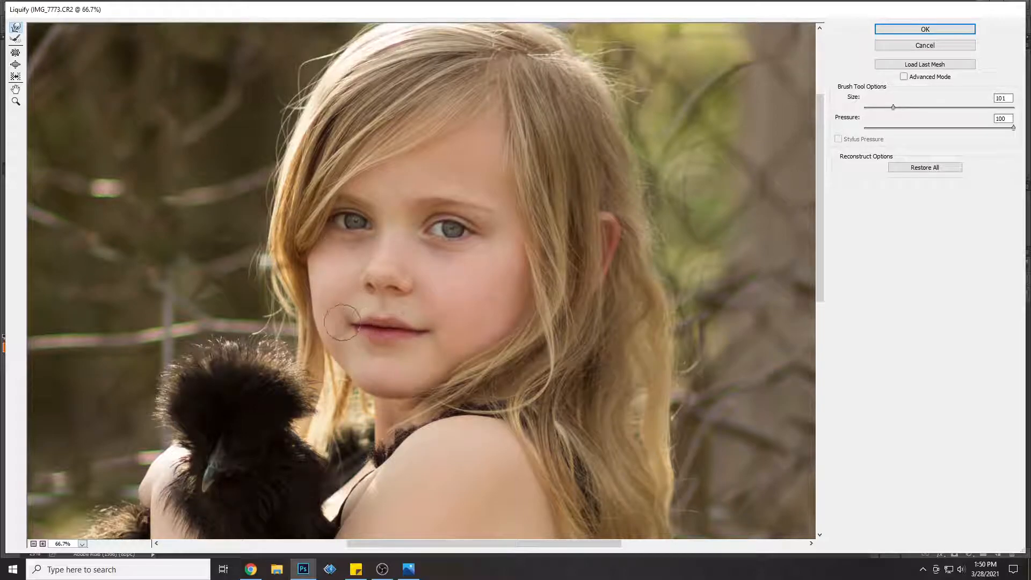
click(902, 32)
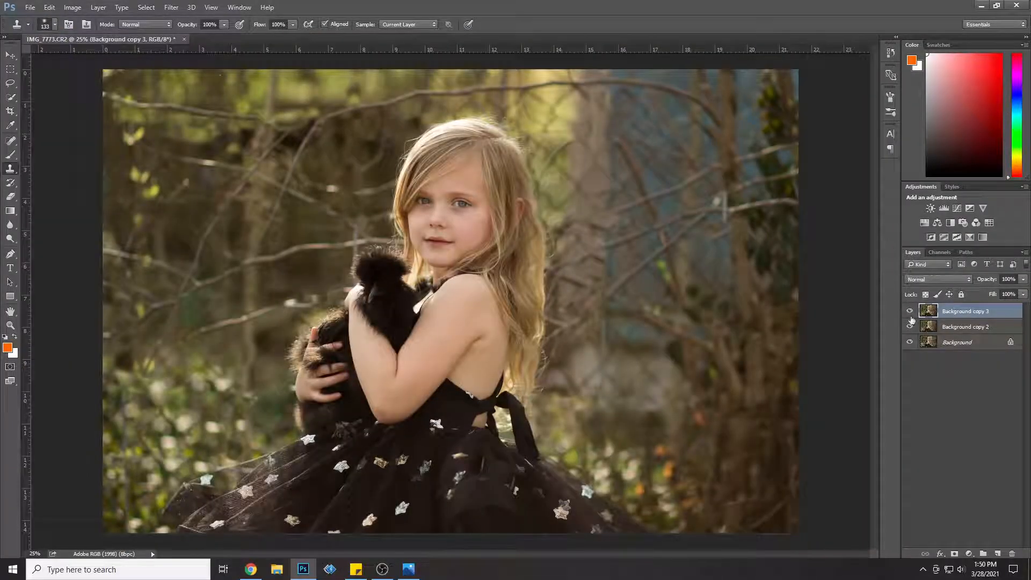
Step: Compare the hair before and after, merge Background copy 3 with Background copy 2, and duplicate the merged layer
click(910, 311)
click(909, 312)
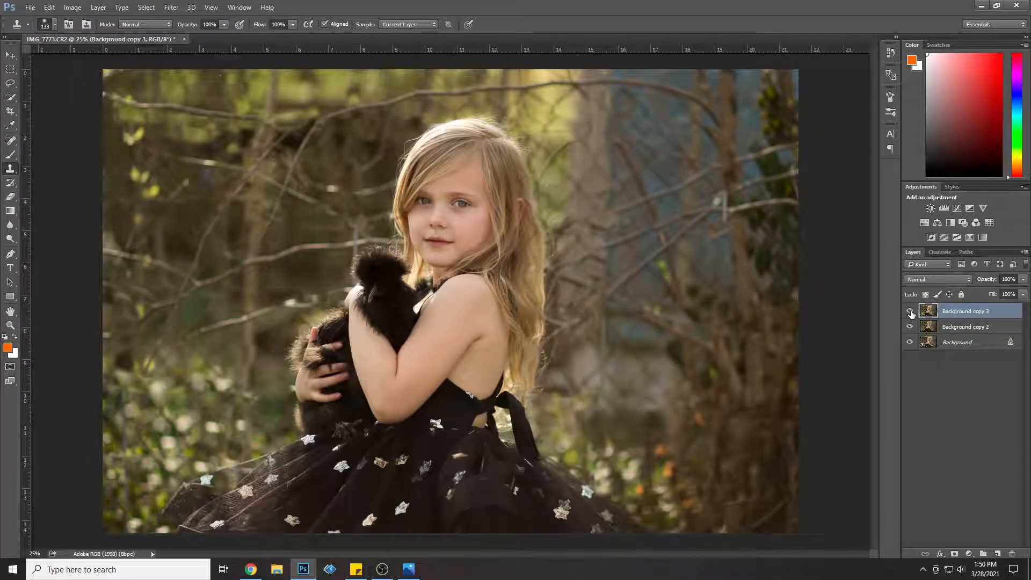
shift+click(976, 333)
right_click(983, 331)
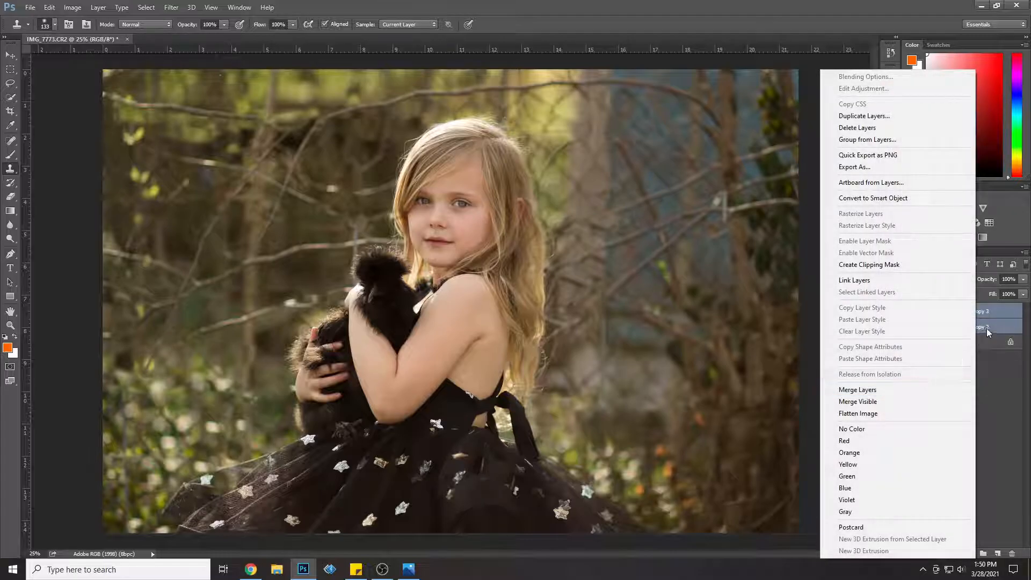
click(925, 389)
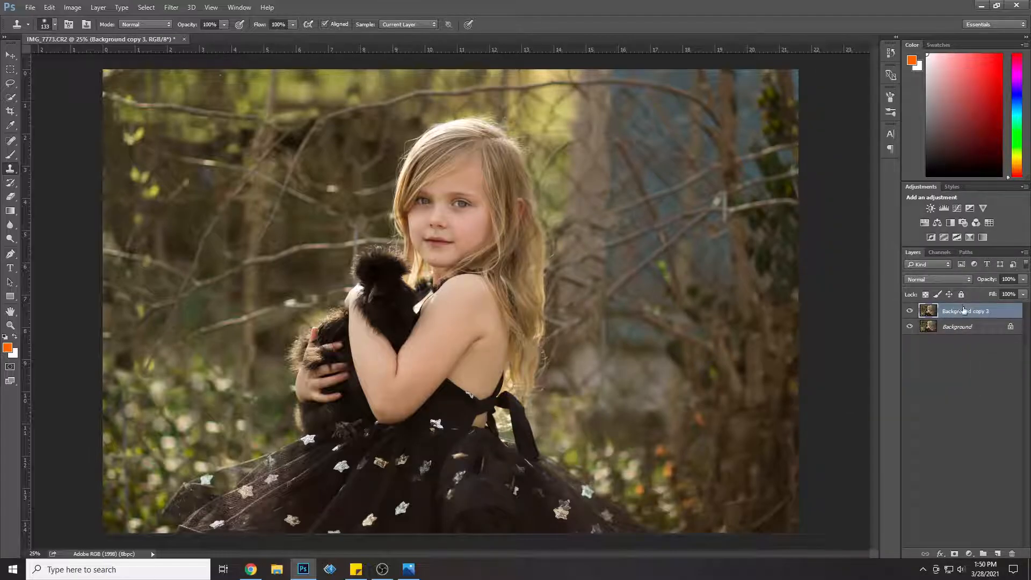
right_click(963, 311)
click(878, 116)
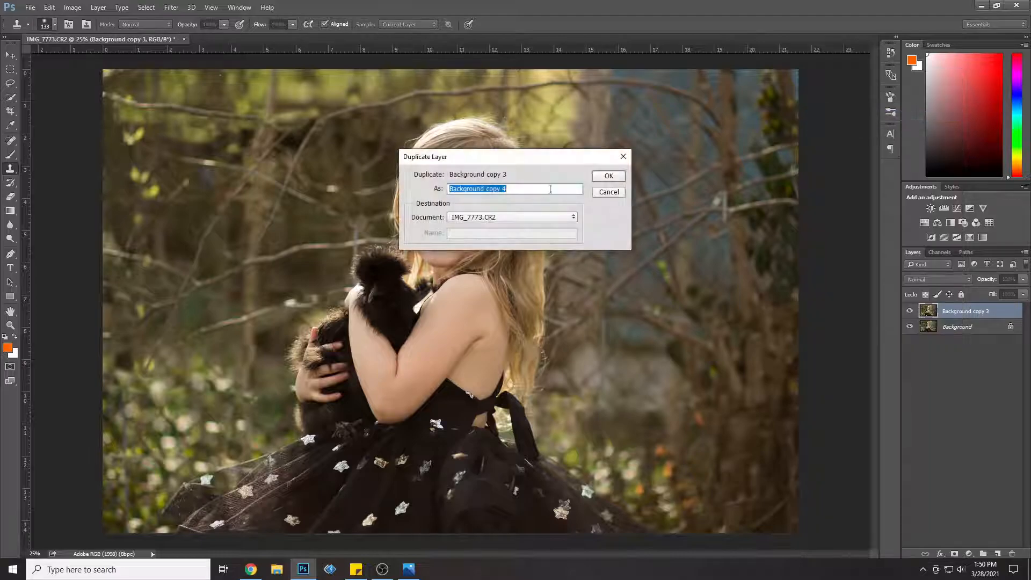
click(615, 175)
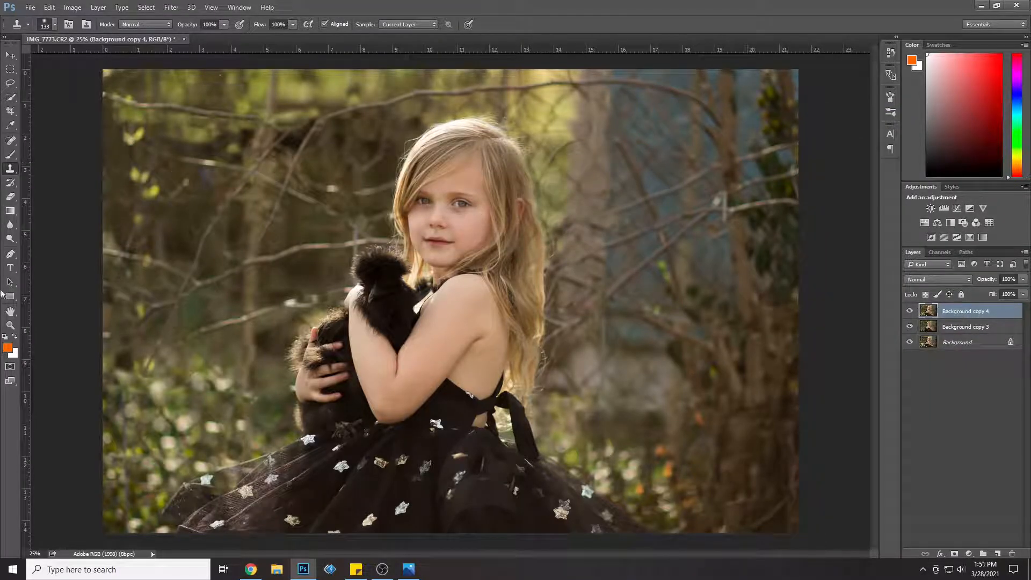
Step: Sample a light skin tone on the girl's cheek beside the nose and make it the foreground color for the Brush
click(10, 326)
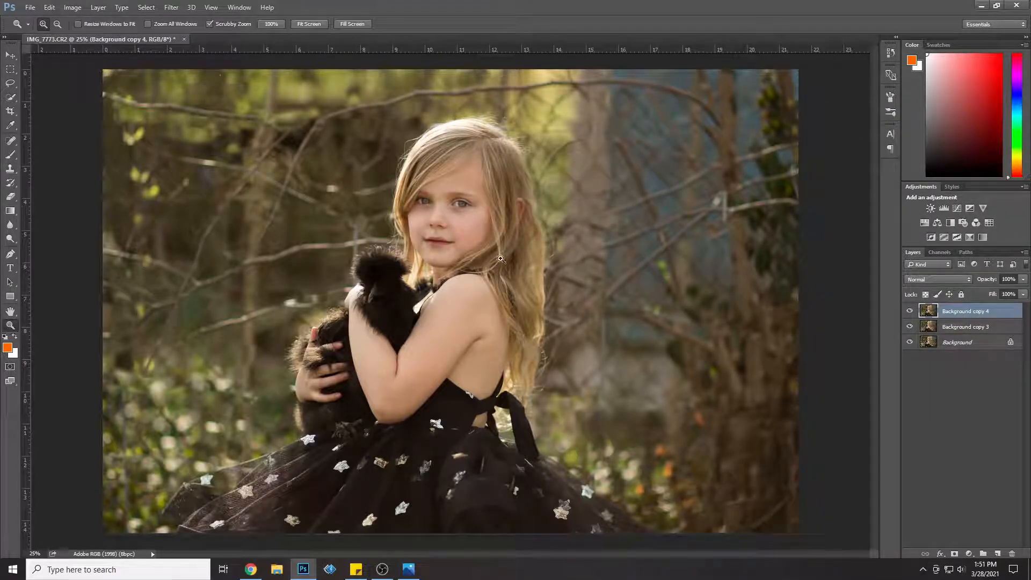
click(462, 207)
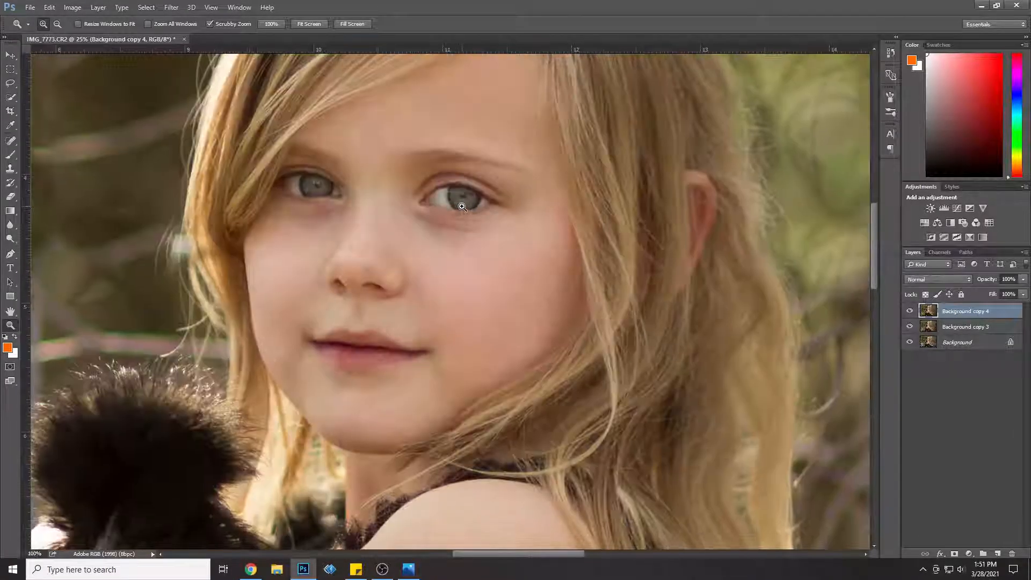
click(462, 207)
click(11, 125)
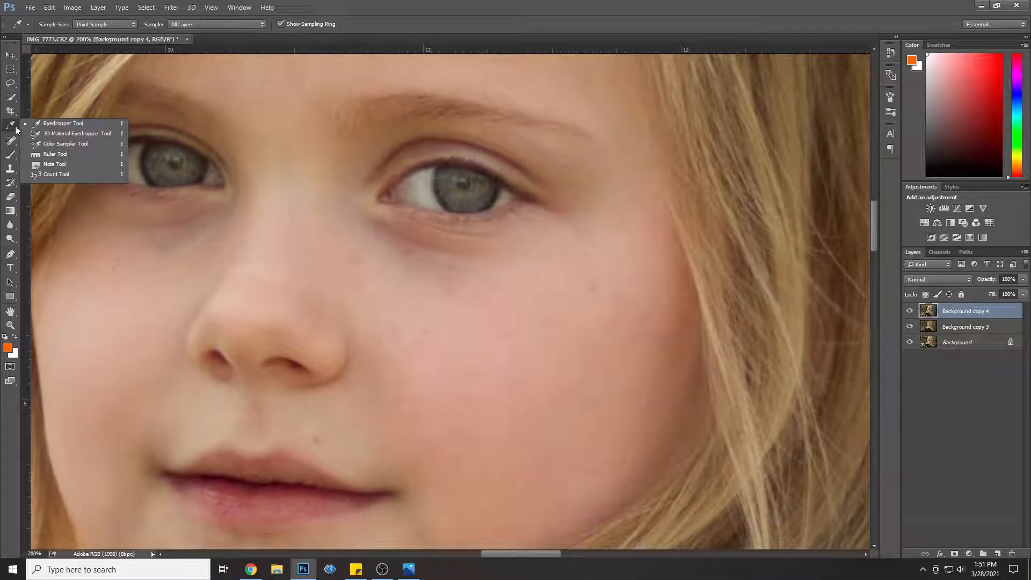
drag(403, 274, 397, 279)
click(11, 156)
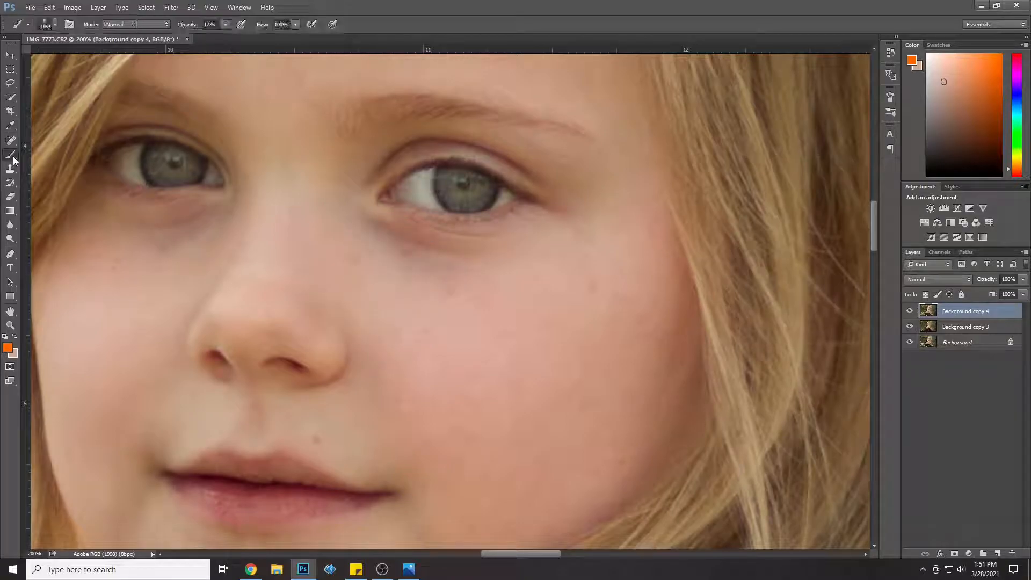
click(16, 337)
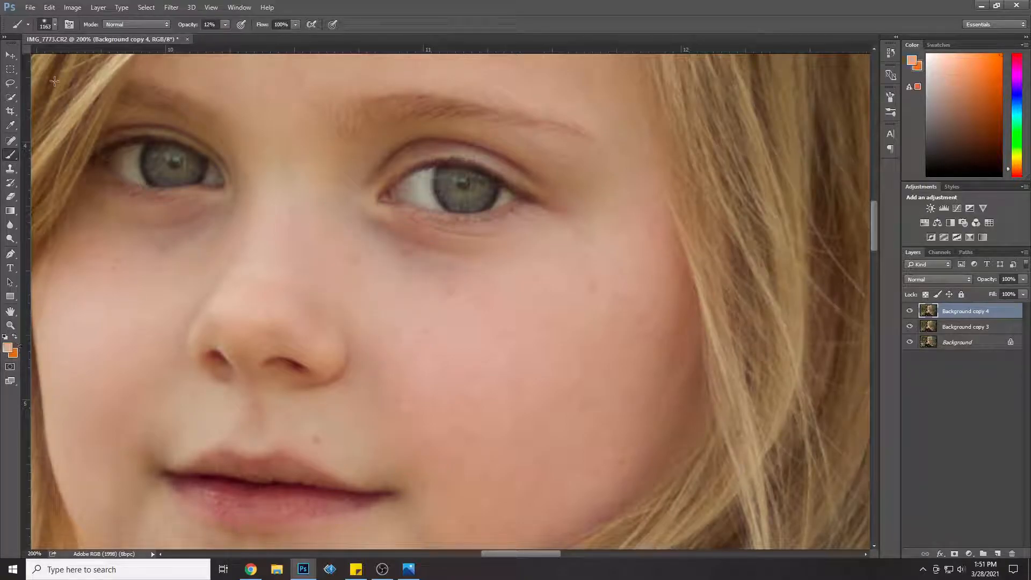
Step: Set the brush size to 52 px and paint the skin tone at 12% opacity over the shadow beneath the girl's left eye
click(56, 27)
drag(79, 56, 88, 58)
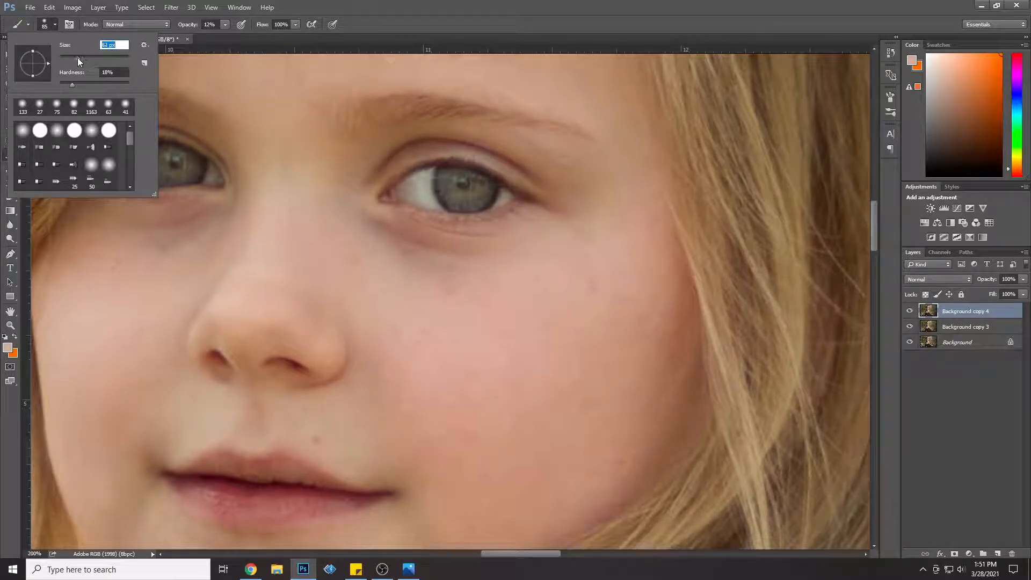
key(Return)
mouse_move(520, 254)
mouse_down()
mouse_move(432, 255)
mouse_move(383, 227)
mouse_move(376, 236)
mouse_move(418, 260)
mouse_move(528, 243)
mouse_move(503, 245)
mouse_up()
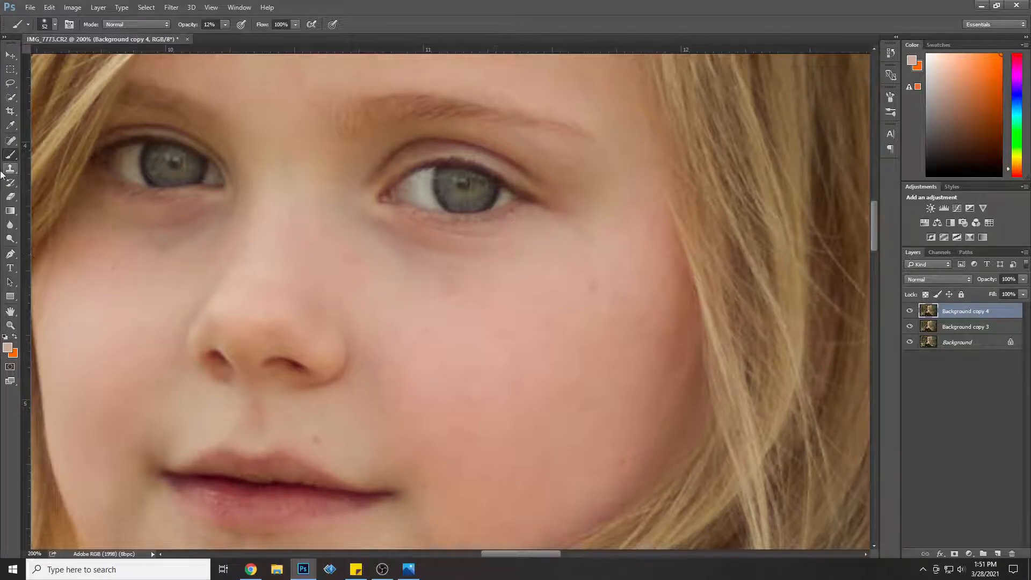
Step: Sample the skin beside the nose below the girl's right eye and brush that tone over the shadow under that eye
click(10, 125)
click(187, 261)
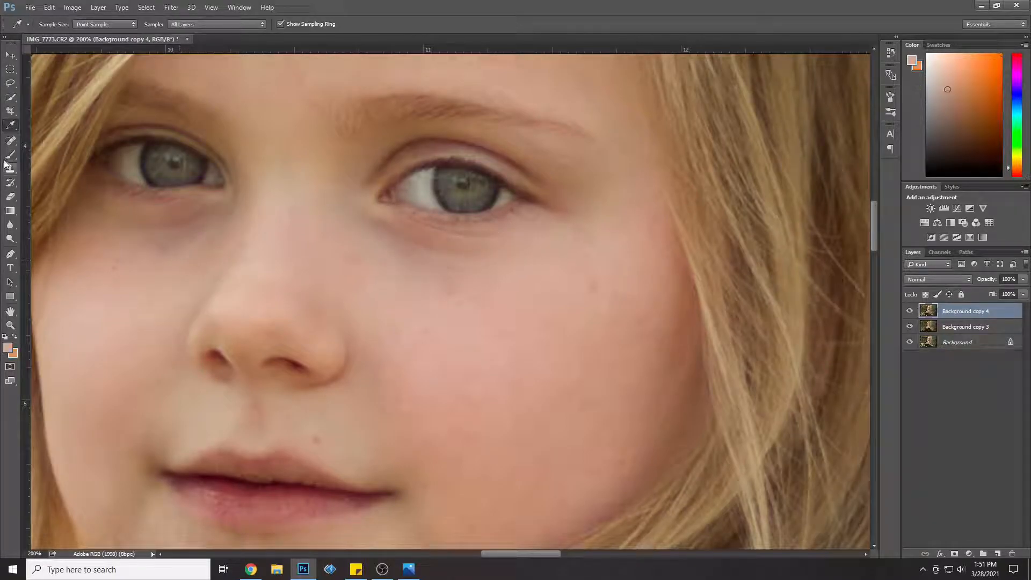
click(10, 155)
mouse_move(131, 229)
mouse_down()
mouse_move(221, 220)
mouse_move(103, 237)
mouse_up()
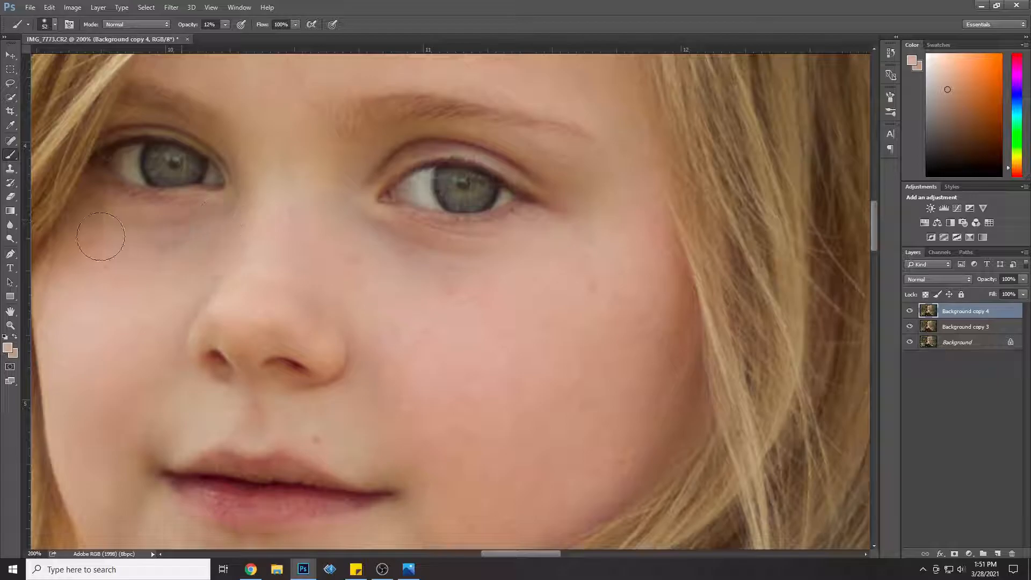
Step: Lower the opacity of Background copy 4 to 45% and compare the under-eye retouching with the layer hidden and shown
drag(1025, 284, 978, 301)
click(910, 311)
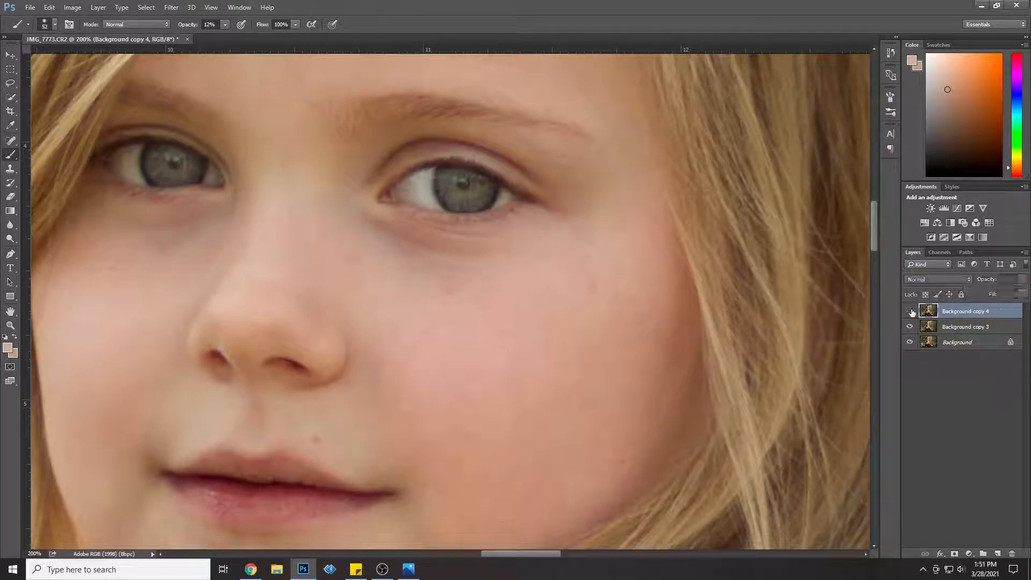
click(910, 311)
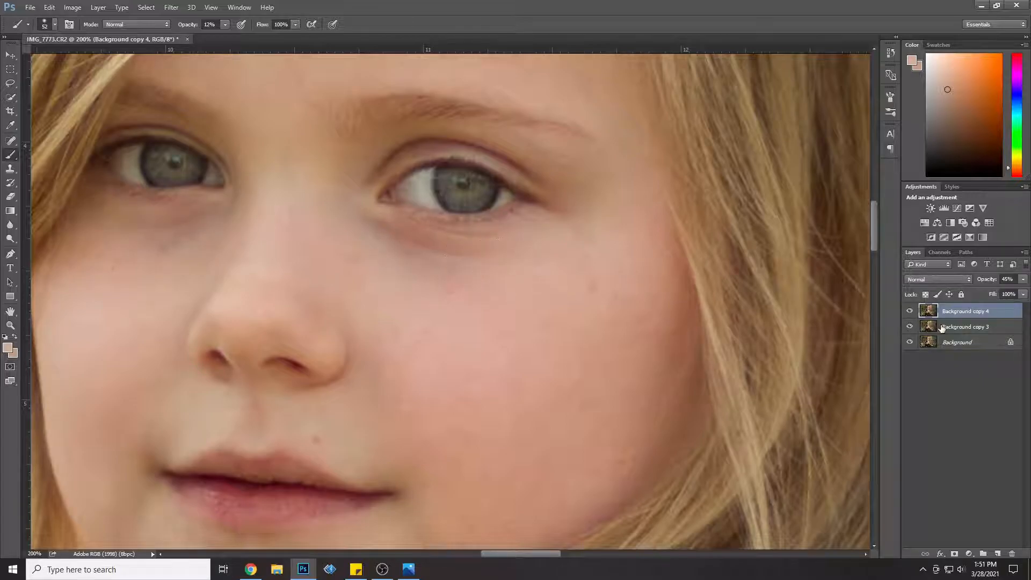
click(909, 311)
click(909, 311)
Step: Merge Background copy 4 with Background copy 3, and duplicate the merged layer
shift+click(967, 328)
right_click(967, 329)
click(921, 389)
right_click(973, 310)
click(864, 114)
click(621, 179)
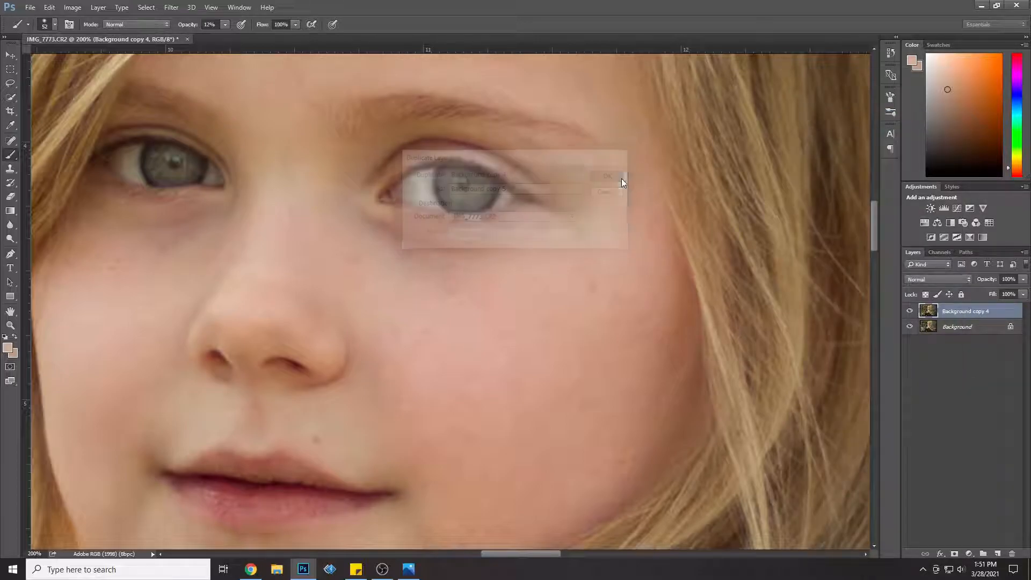
Step: Brighten the irises of both eyes with a small Dodge tool brush, with the range at Midtones and 50% exposure
right_click(10, 240)
click(51, 237)
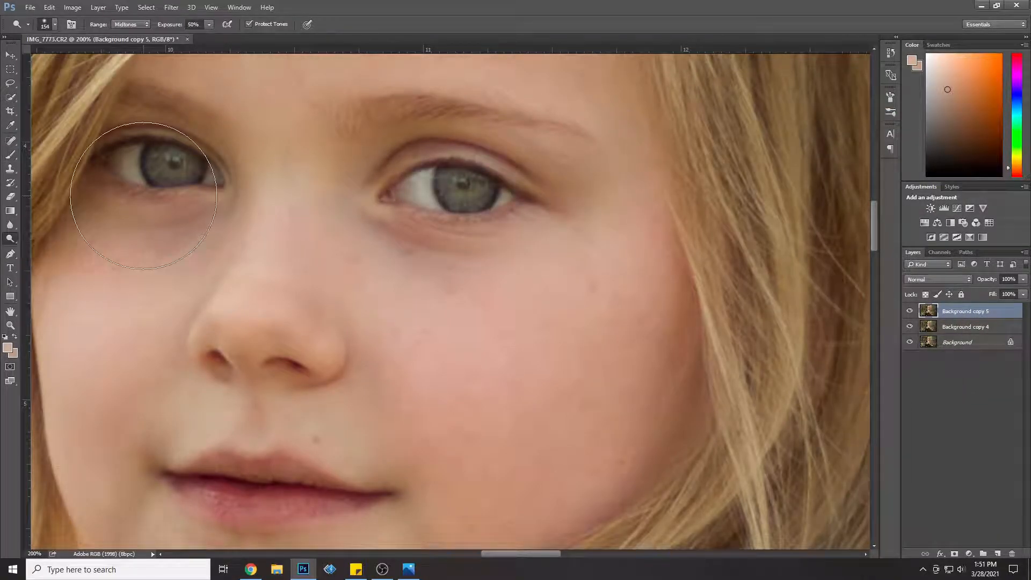
click(55, 24)
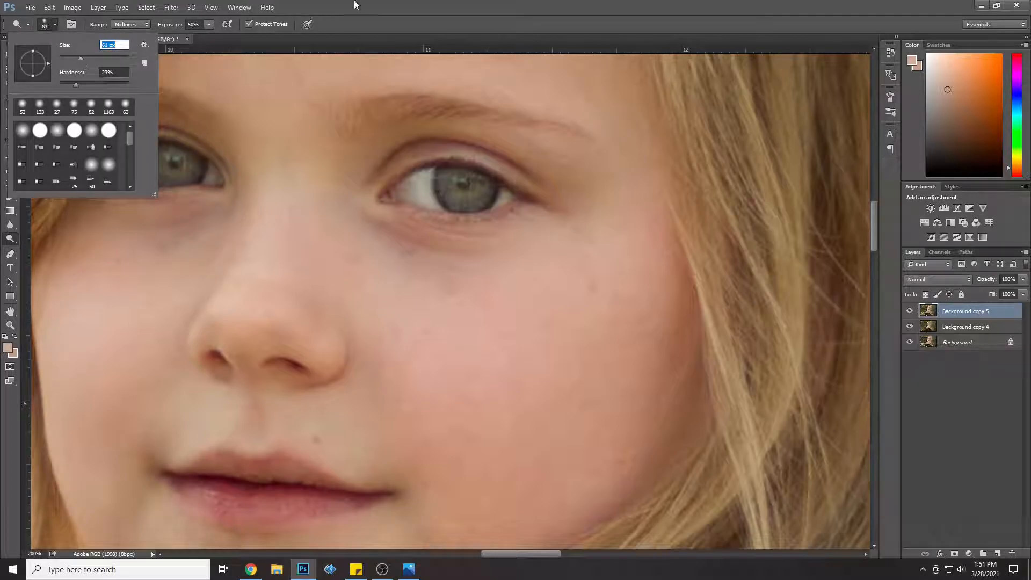
click(375, 5)
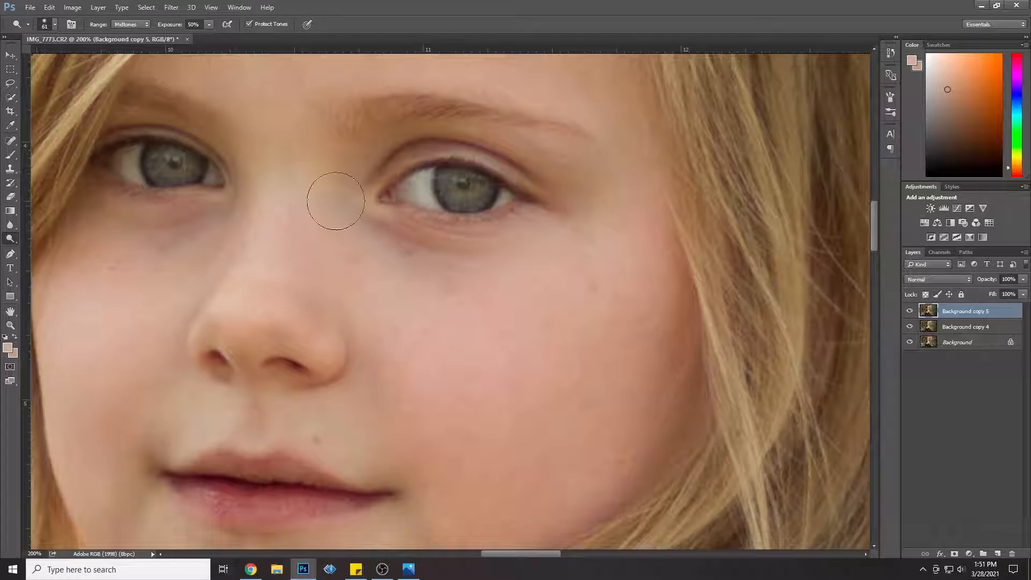
click(43, 25)
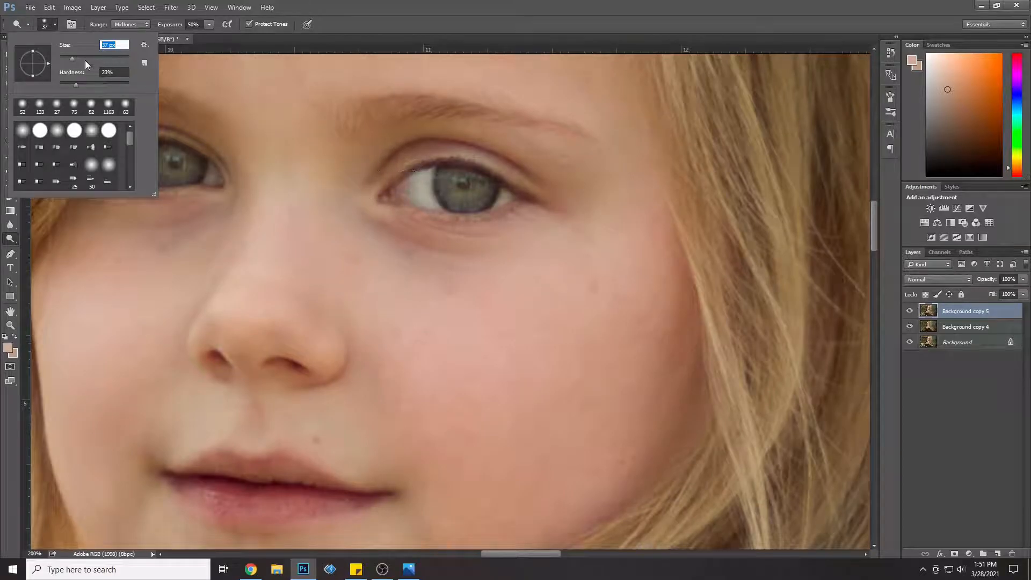
mouse_move(402, 190)
mouse_down()
mouse_move(499, 198)
mouse_move(464, 198)
mouse_move(443, 182)
mouse_move(478, 187)
mouse_move(482, 198)
mouse_move(460, 197)
mouse_move(472, 205)
mouse_move(447, 192)
mouse_move(464, 182)
mouse_move(487, 195)
mouse_move(457, 199)
mouse_up()
mouse_move(180, 168)
mouse_down()
mouse_move(119, 162)
mouse_move(206, 174)
mouse_move(161, 157)
mouse_move(131, 161)
mouse_move(192, 170)
mouse_move(154, 165)
mouse_up()
drag(189, 171, 164, 138)
Step: Darken the pupils and iris edges of both eyes with the Burn tool at brush size 9 and 25% exposure
right_click(10, 239)
click(43, 248)
click(45, 25)
drag(83, 58, 76, 56)
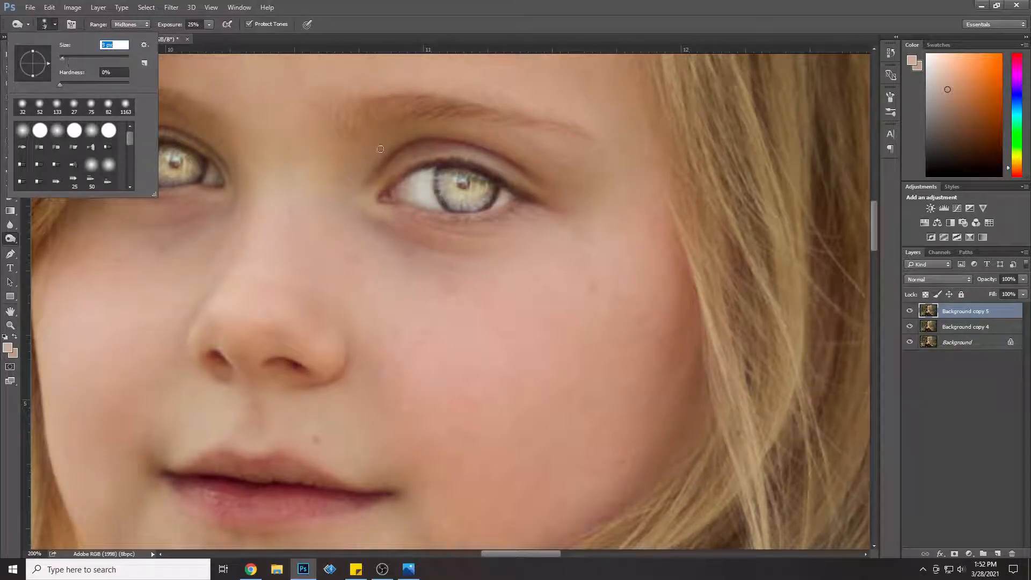
key(Return)
mouse_move(432, 168)
mouse_down()
mouse_move(444, 205)
mouse_move(479, 215)
mouse_move(497, 186)
mouse_move(465, 187)
mouse_up()
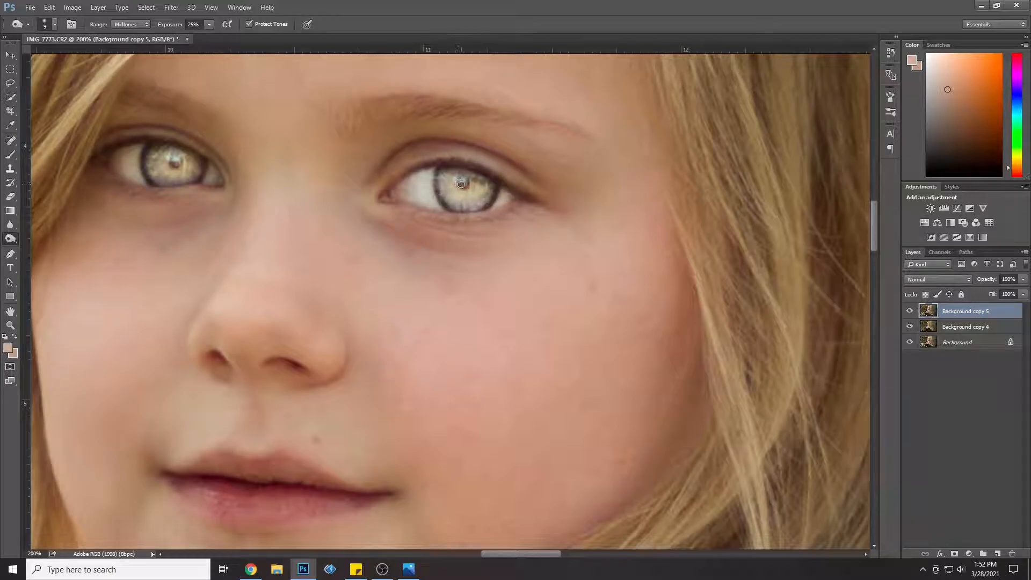
mouse_move(151, 155)
mouse_down()
mouse_move(158, 183)
mouse_move(200, 181)
mouse_move(205, 159)
mouse_move(175, 160)
mouse_up()
Step: Burn along the upper and lower lash lines of both eyes to define them
mouse_move(388, 187)
mouse_down()
mouse_move(441, 164)
mouse_move(486, 174)
mouse_up()
mouse_move(533, 198)
mouse_down()
mouse_move(492, 171)
mouse_move(441, 160)
mouse_up()
mouse_move(407, 207)
mouse_down()
mouse_move(448, 218)
mouse_move(524, 204)
mouse_up()
mouse_move(114, 146)
mouse_down()
mouse_move(172, 145)
mouse_move(218, 164)
mouse_move(155, 143)
mouse_move(102, 151)
mouse_up()
mouse_move(124, 189)
mouse_down()
mouse_move(160, 197)
mouse_move(226, 182)
mouse_up()
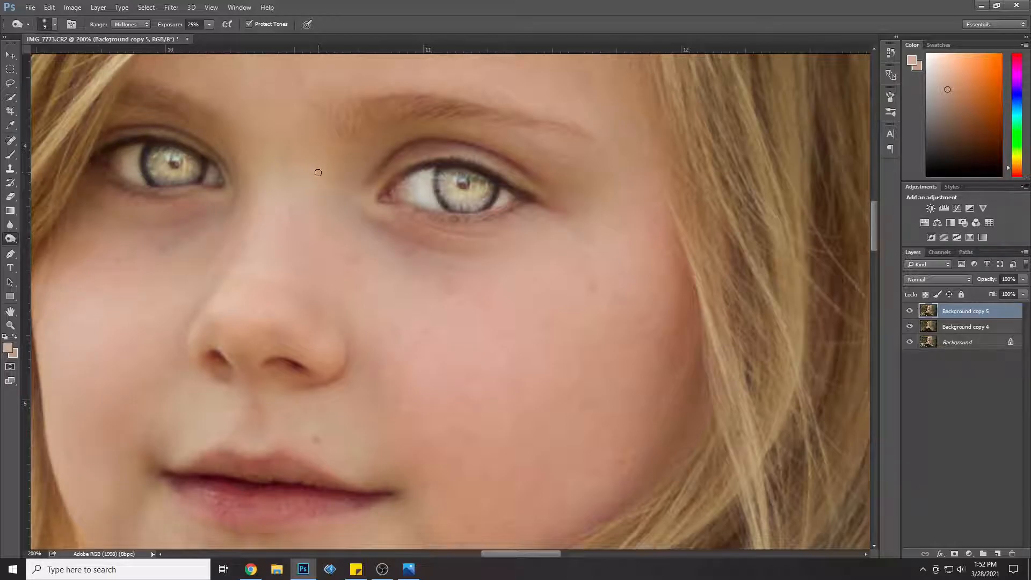
Step: Reduce the opacity of Background copy 5 to 36% so the eye retouching blends naturally into the whole portrait
key(ctrl+minus)
key(ctrl+minus)
key(ctrl+minus)
key(ctrl+minus)
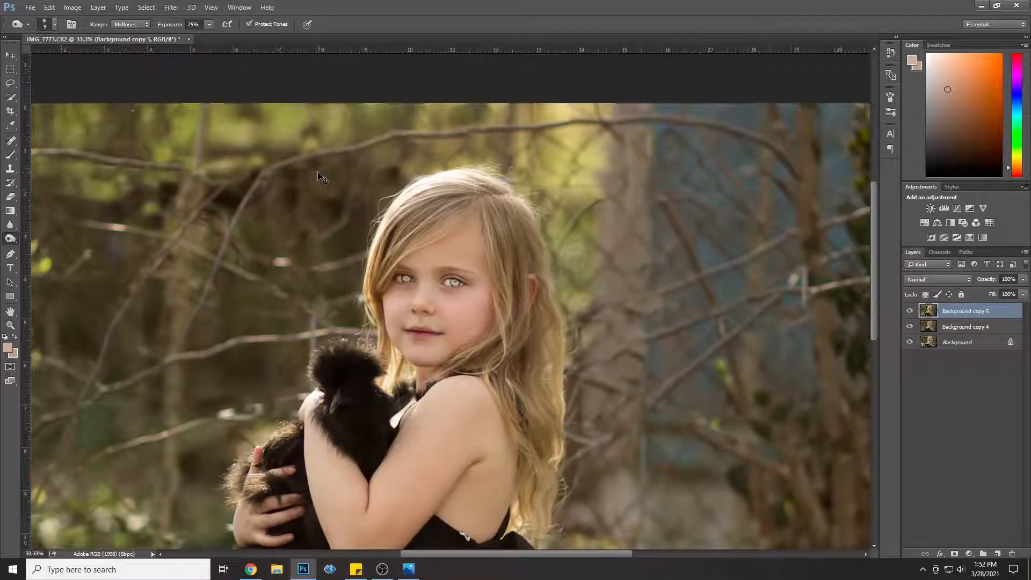
key(ctrl+minus)
click(1023, 280)
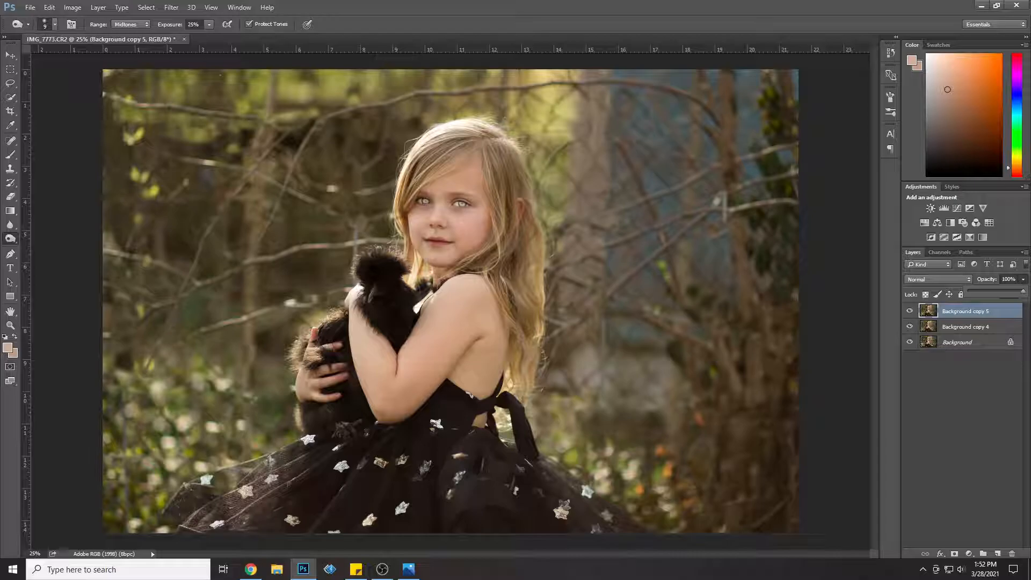
drag(1023, 291, 1019, 285)
Step: Merge the Background copy 5 and Background copy 4 layers, and duplicate the merged layer
shift+click(977, 327)
right_click(993, 327)
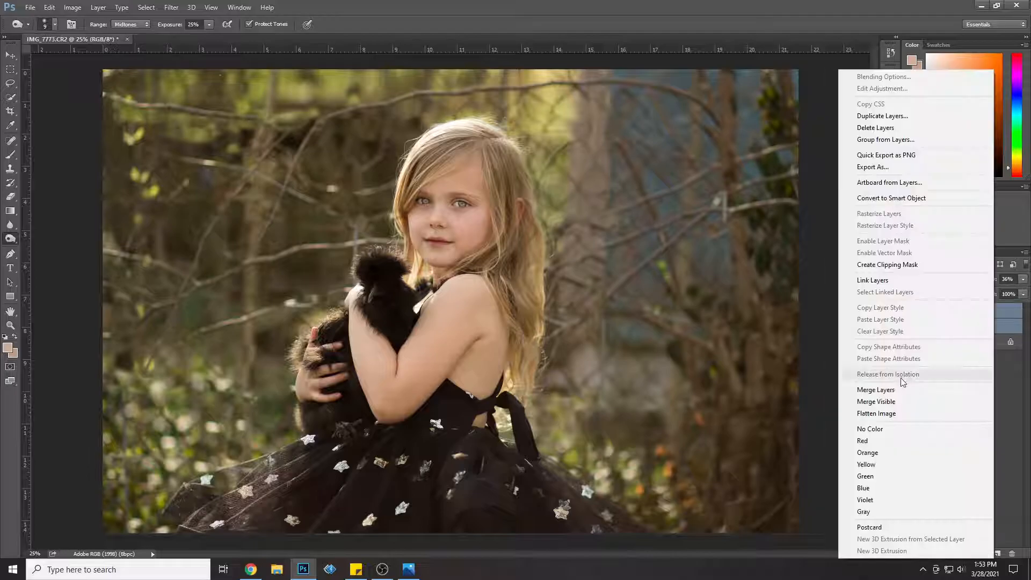
click(906, 402)
right_click(966, 311)
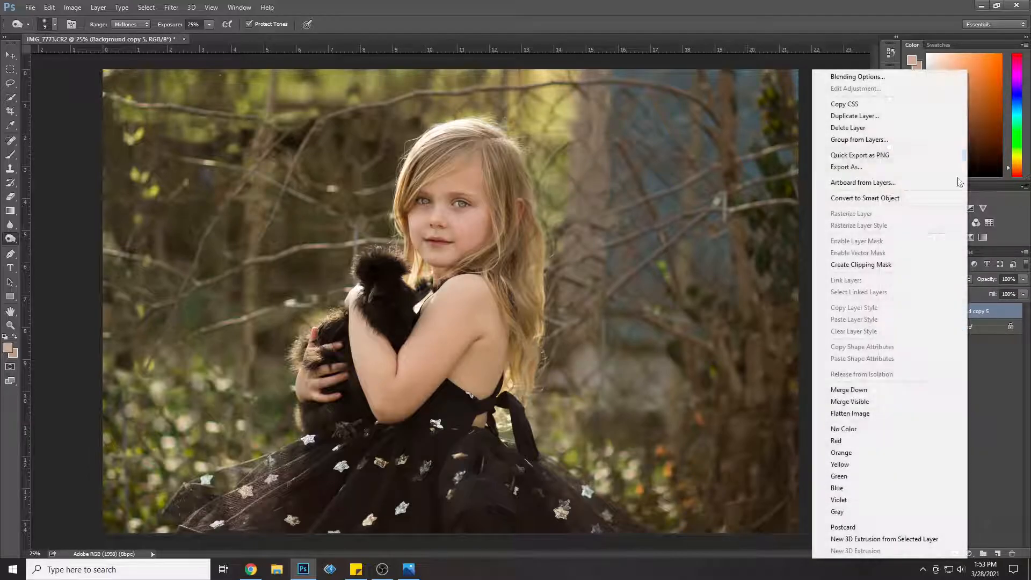
click(921, 124)
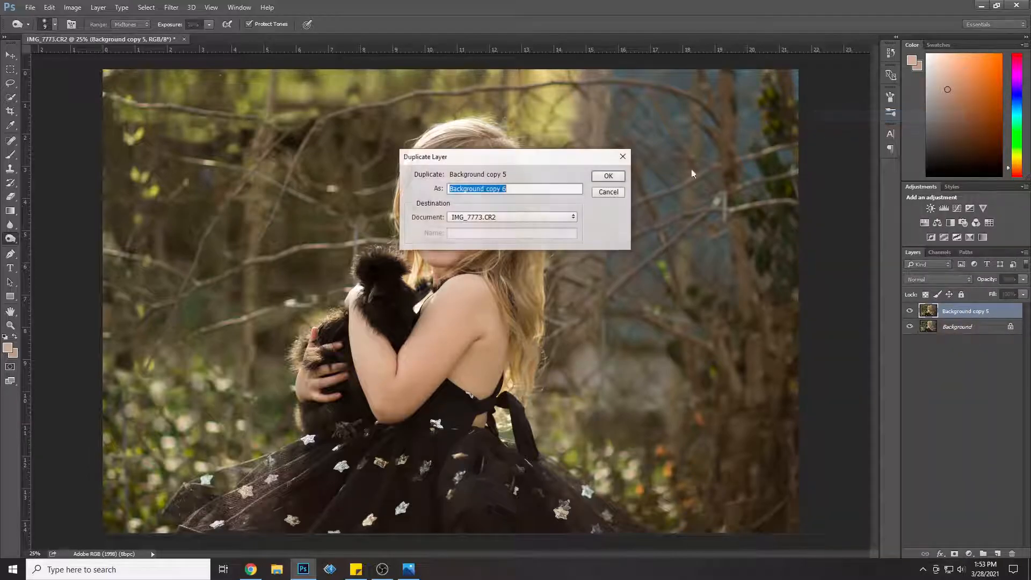
click(623, 180)
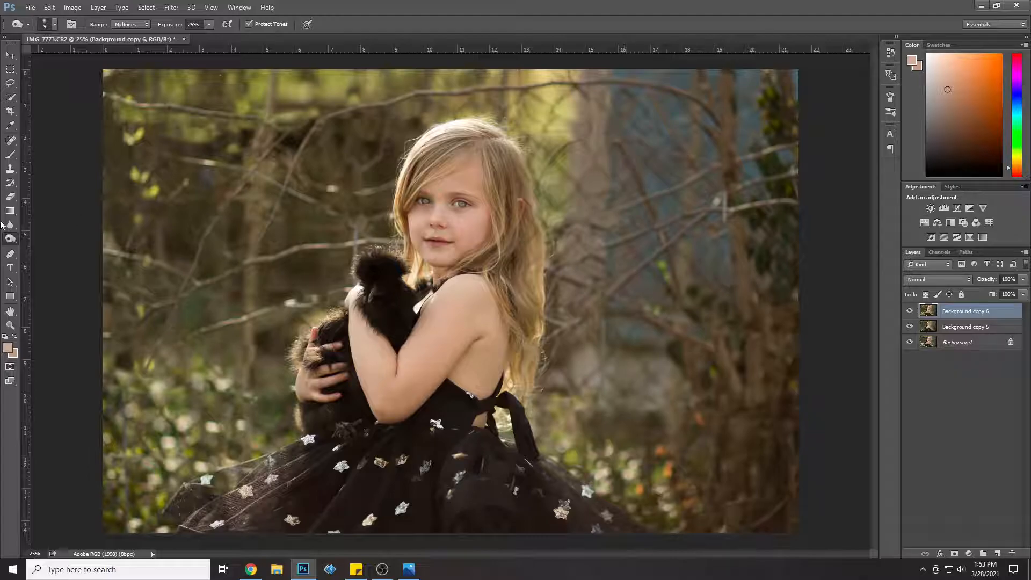
Step: Choose a pinkish-red paint color for tinting the girl's lips and cheeks
click(11, 325)
click(434, 242)
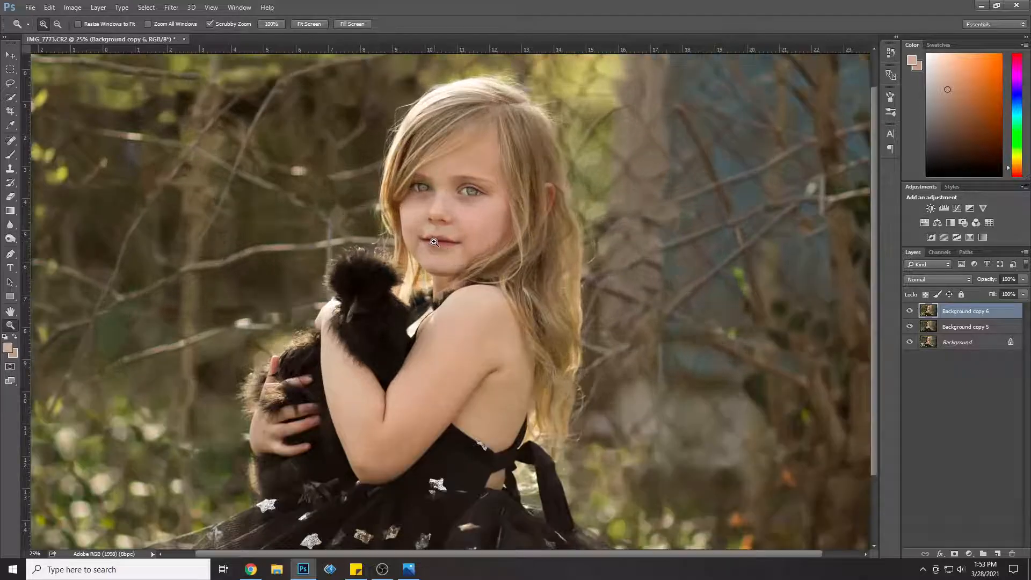
click(434, 242)
click(435, 240)
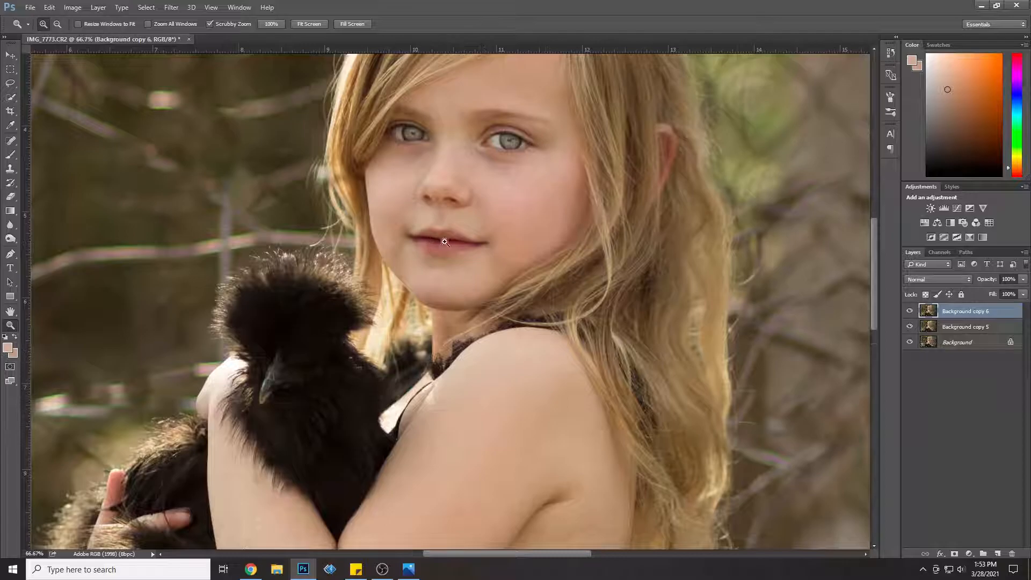
scroll(492, 123, up, 2)
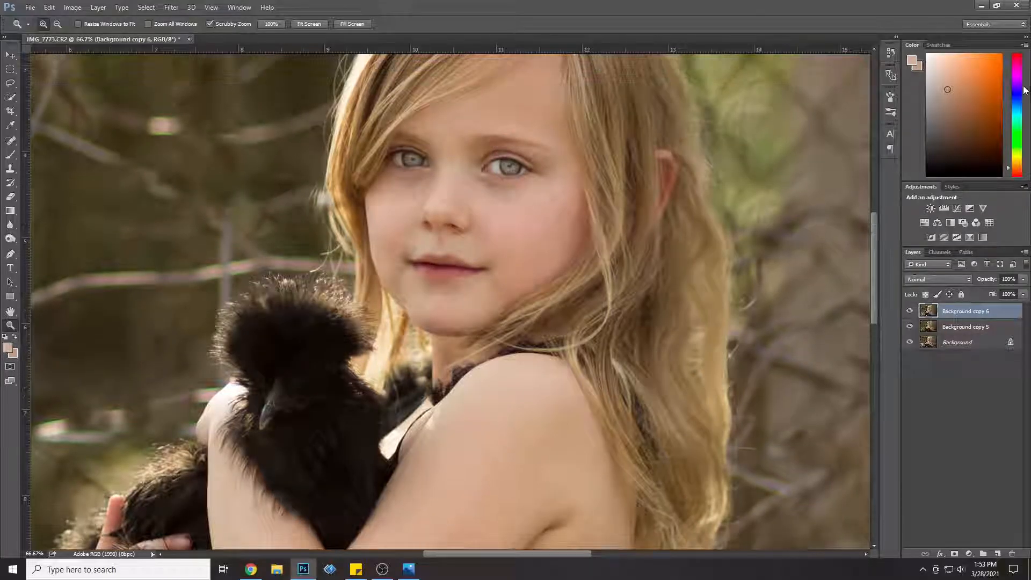
click(1019, 64)
mouse_move(1019, 63)
mouse_down()
mouse_move(1022, 54)
mouse_move(974, 58)
mouse_move(985, 65)
mouse_up()
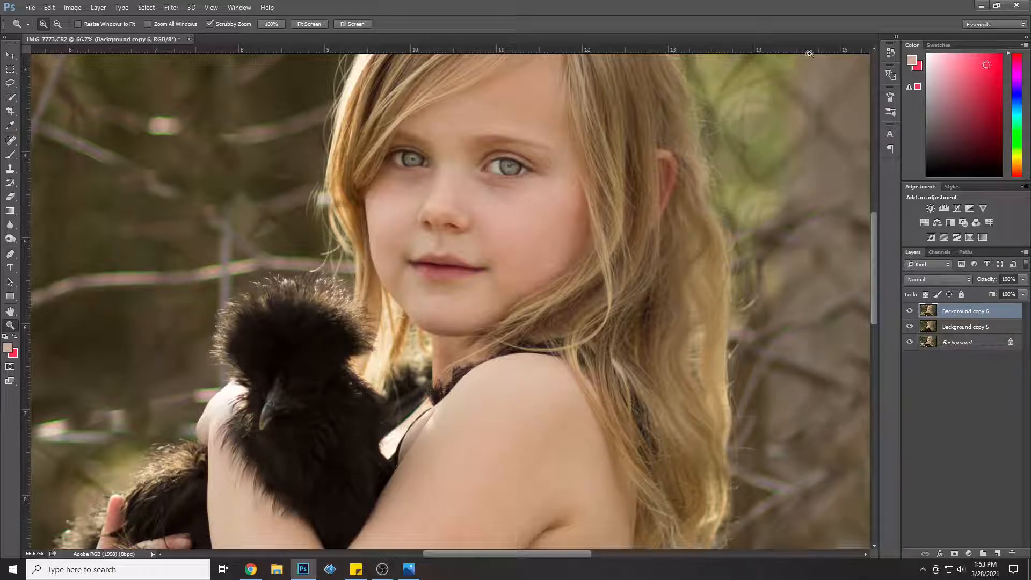
Step: Set the Brush to 16% opacity and size 37 px, and try painting over the girl's lips
click(12, 155)
click(228, 26)
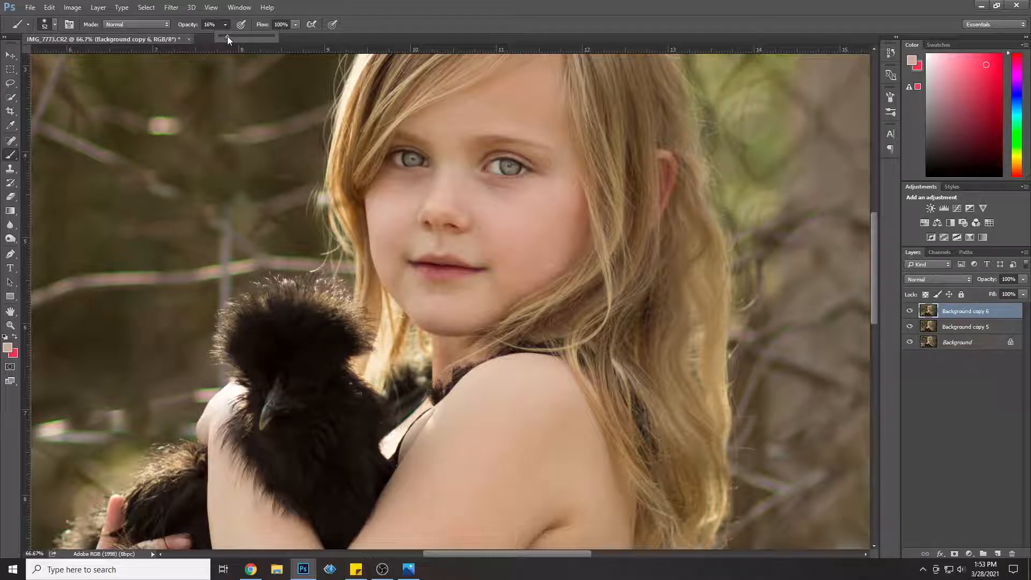
click(46, 24)
click(72, 56)
click(424, 269)
drag(436, 272, 464, 269)
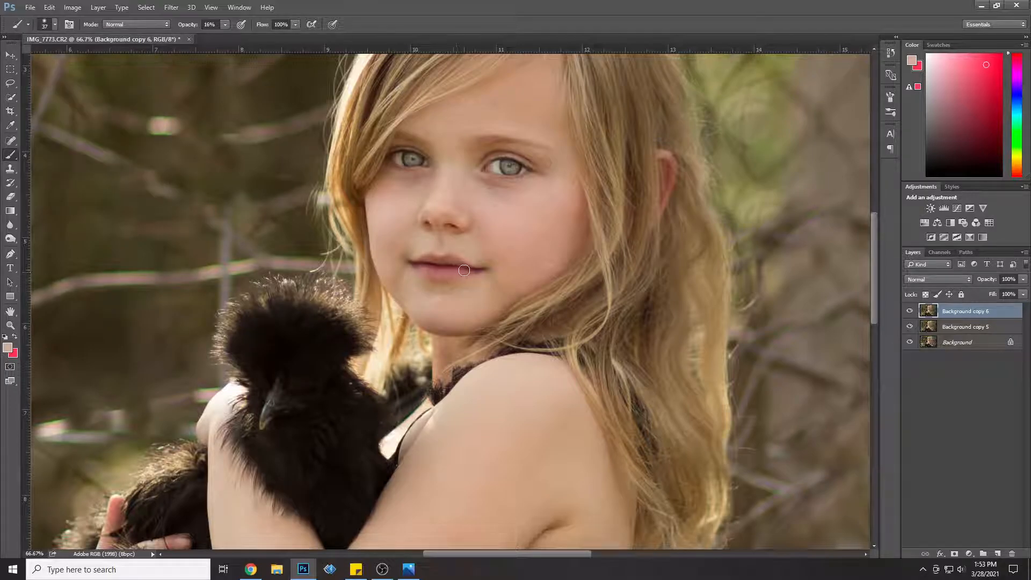
Step: Undo the skin-tone stroke and paint the lips with the pinkish red as the foreground color
click(15, 336)
click(49, 7)
click(69, 37)
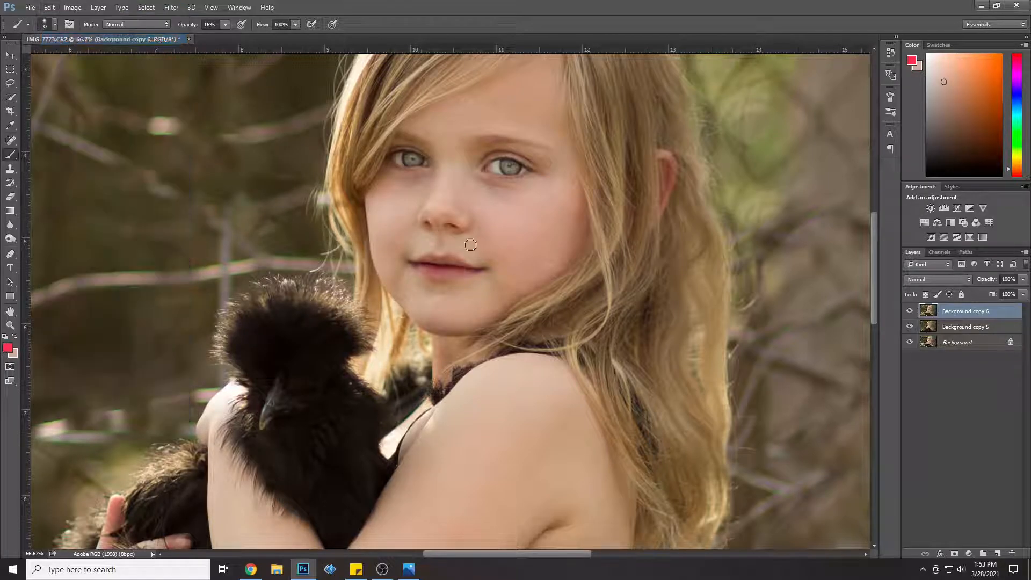
mouse_move(420, 266)
mouse_down()
mouse_move(463, 270)
mouse_move(448, 261)
mouse_move(460, 260)
mouse_move(426, 262)
mouse_move(468, 270)
mouse_up()
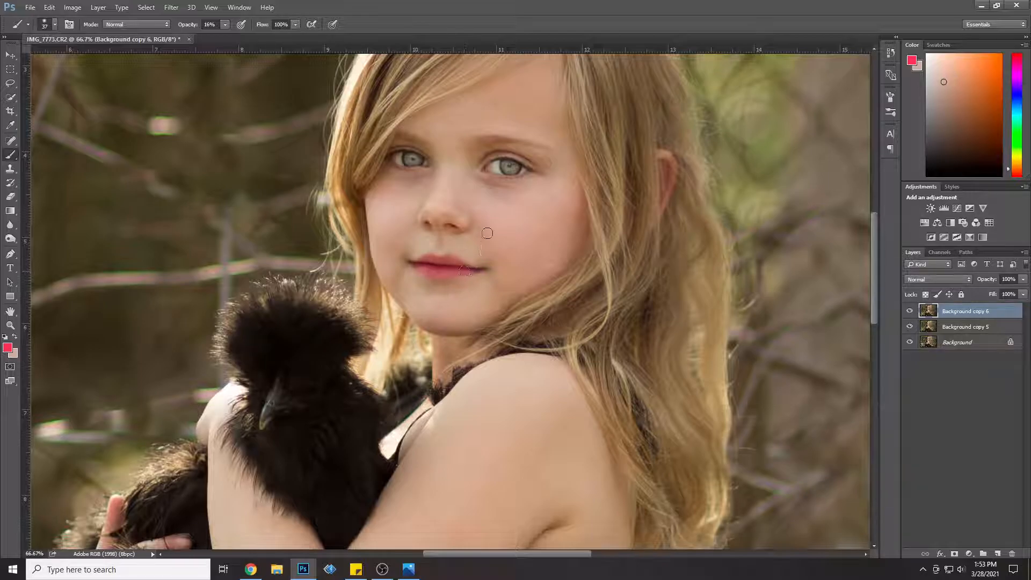
Step: Paint pinkish-red blush on both cheeks with the Brush at size 191 px and 9% opacity
click(55, 25)
drag(111, 59, 110, 59)
click(220, 30)
mouse_move(545, 230)
mouse_down()
mouse_move(518, 230)
mouse_move(543, 225)
mouse_move(543, 250)
mouse_move(523, 230)
mouse_move(544, 226)
mouse_up()
drag(400, 207, 388, 212)
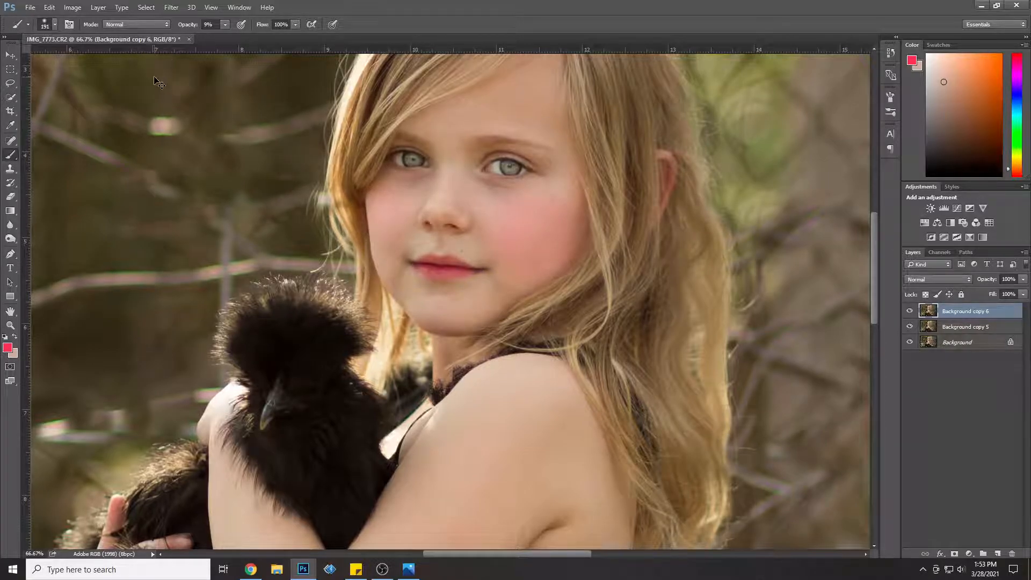
key(ctrl+minus)
key(ctrl+minus)
key(ctrl+minus)
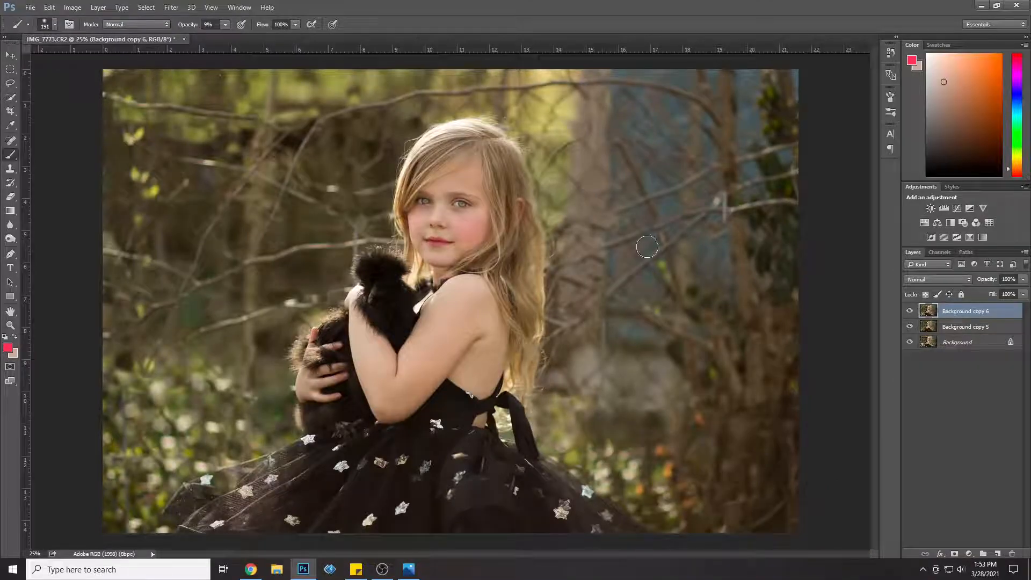
Step: Lower the Background copy 6 layer's opacity to about 40% and merge it with Background copy 5
click(1023, 294)
shift+click(957, 329)
right_click(957, 329)
click(900, 388)
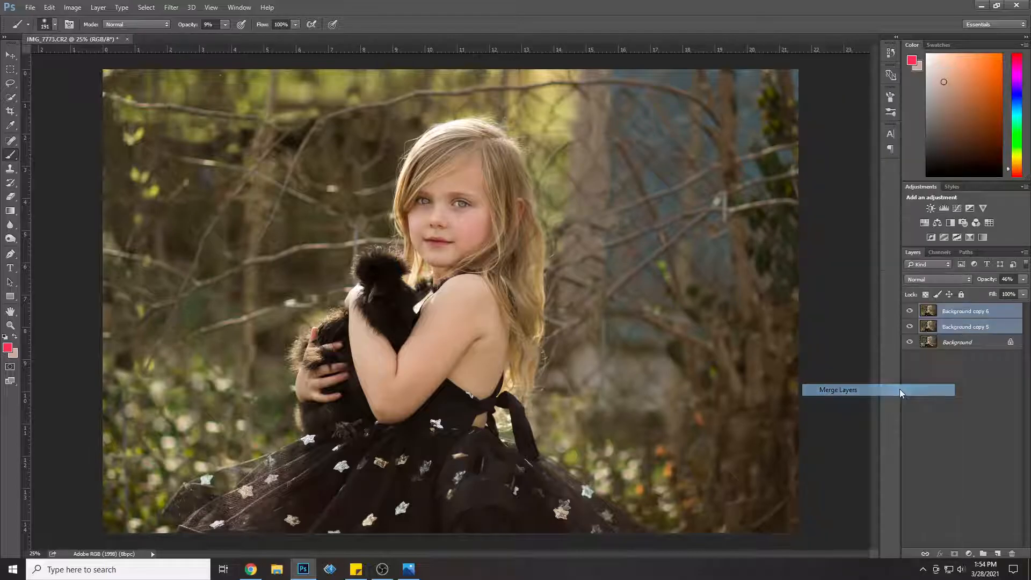
Step: Compare the image with and without the Background copy 6 layer, and duplicate that layer as Background copy 7
click(909, 312)
click(909, 312)
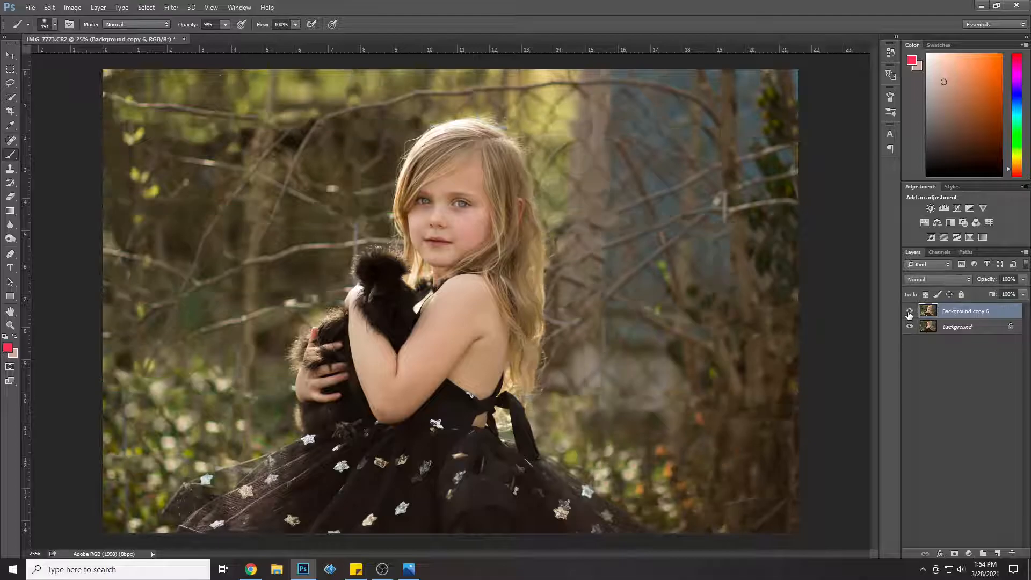
click(909, 313)
click(909, 313)
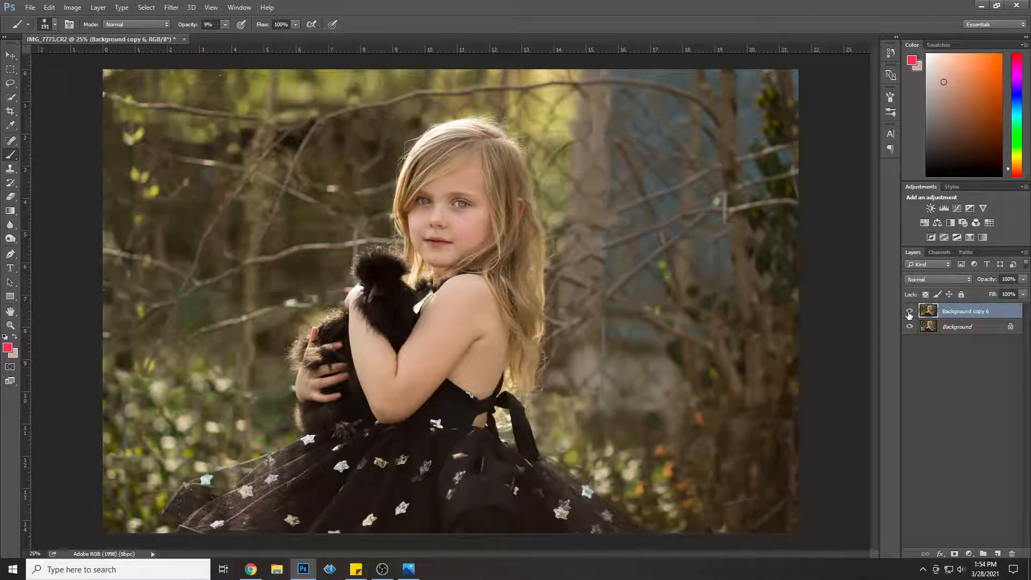
right_click(991, 323)
right_click(992, 314)
click(891, 116)
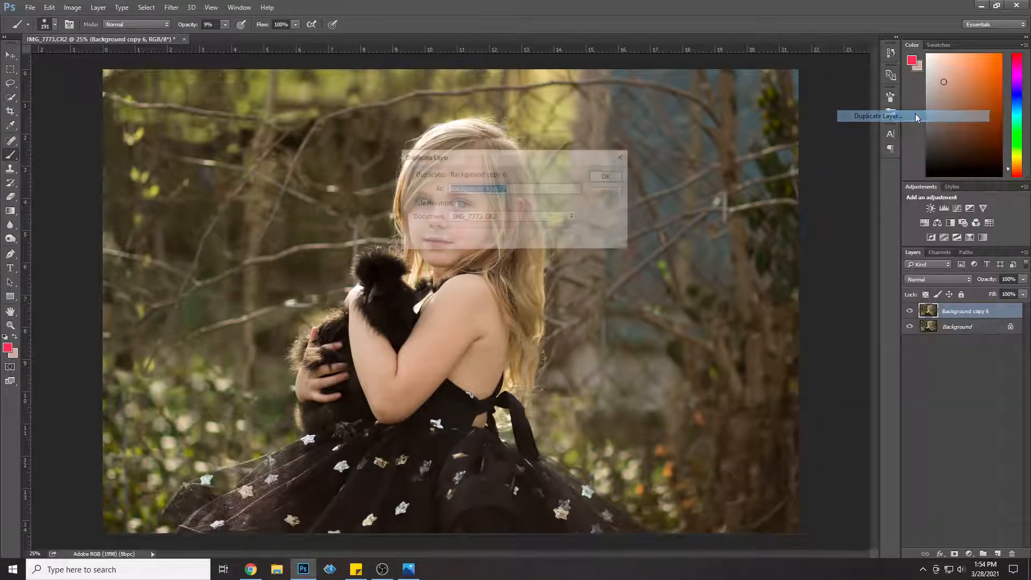
click(623, 180)
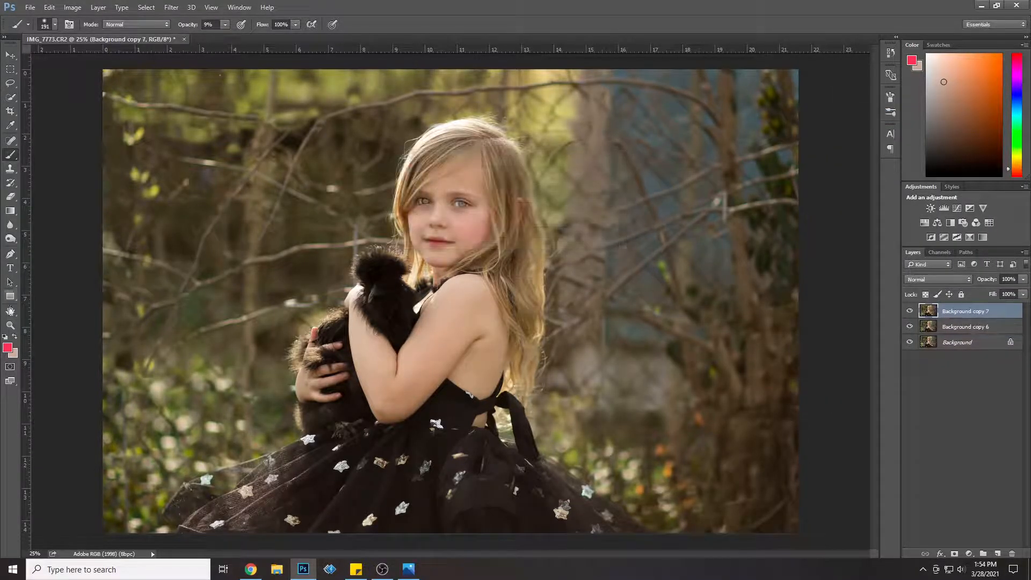
Step: Lighten the bird's face with the Dodge tool at size 32 px, Midtones range and 50% exposure, and compare the result
click(10, 325)
drag(397, 353, 384, 353)
click(384, 353)
click(385, 352)
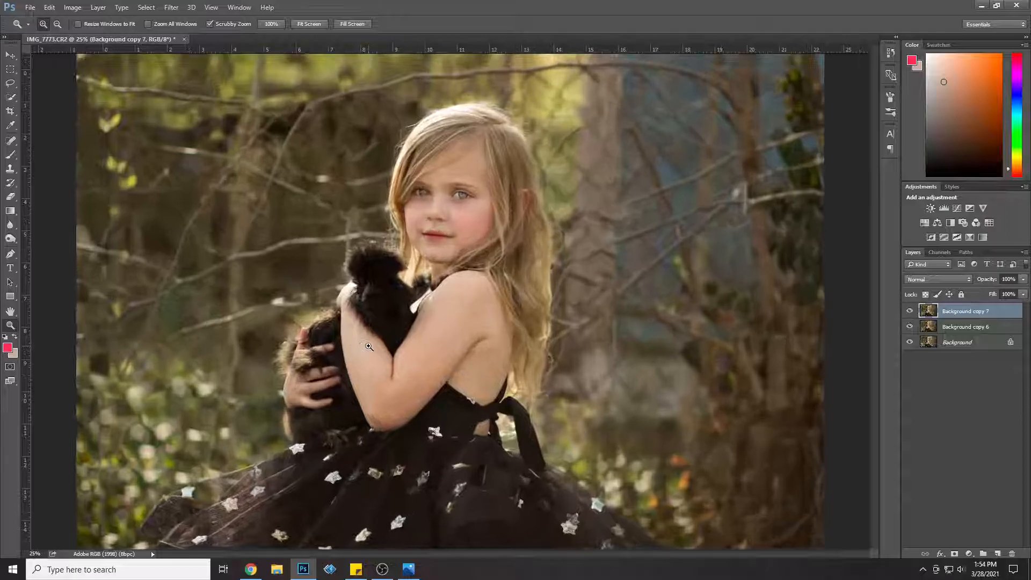
click(394, 271)
click(377, 240)
click(10, 239)
click(39, 238)
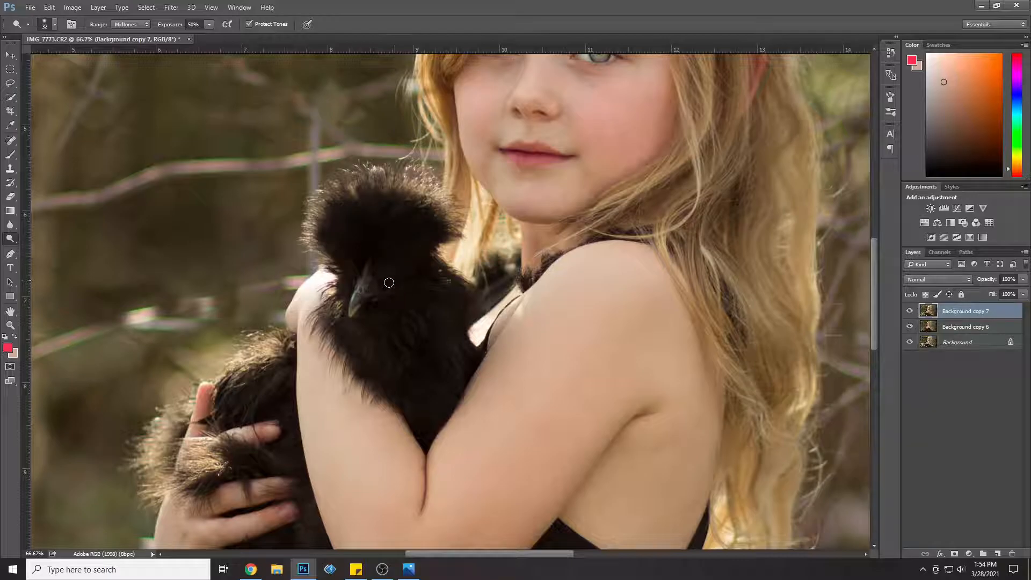
click(910, 312)
click(910, 311)
Step: Merge the Background copy 7 and Background copy 6 layers
shift+click(984, 328)
right_click(983, 328)
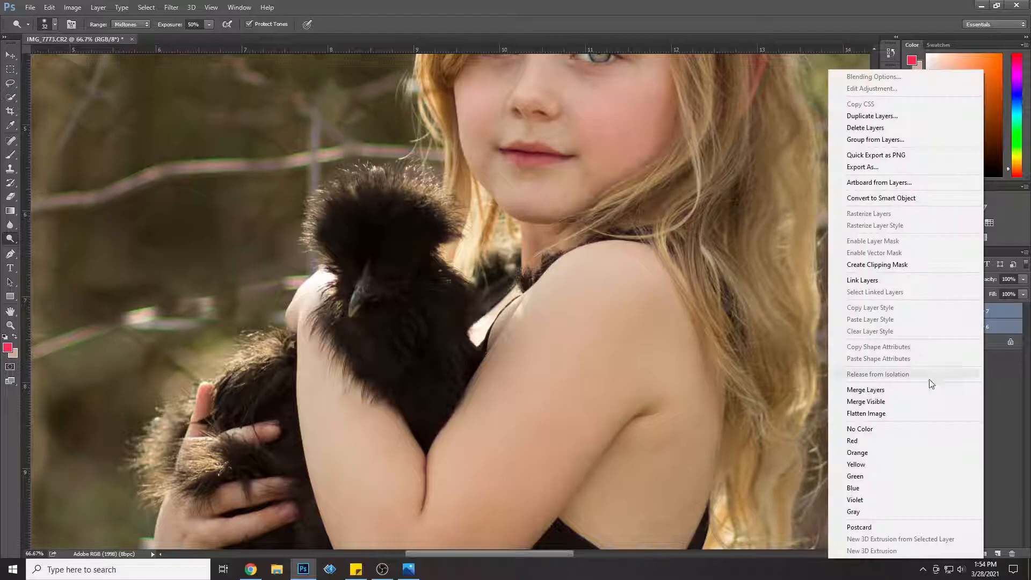
click(910, 390)
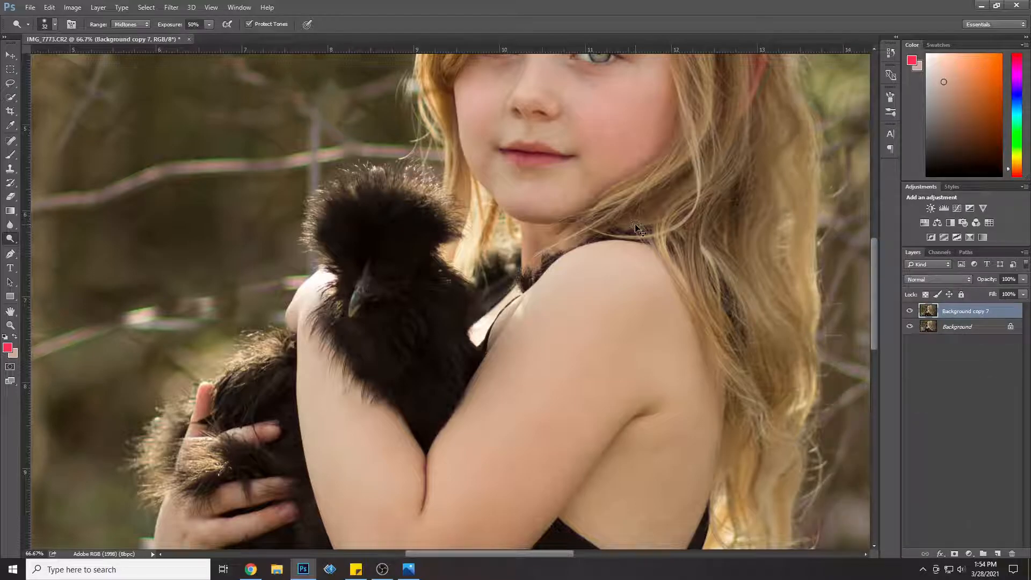
Step: Duplicate the merged Background copy 7 layer as Background copy 8
key(ctrl+minus)
key(ctrl+minus)
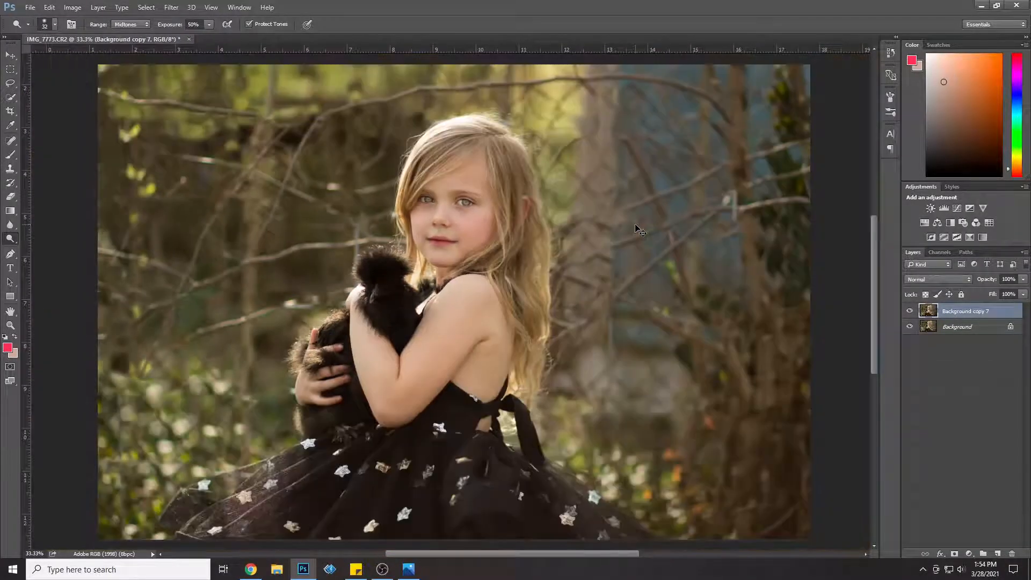
key(ctrl+minus)
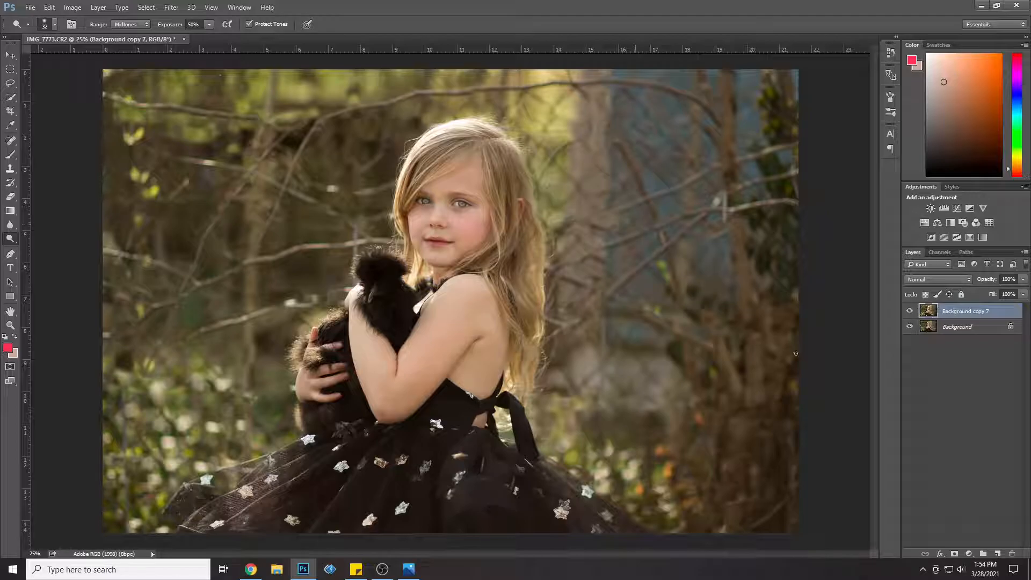
right_click(945, 312)
click(859, 115)
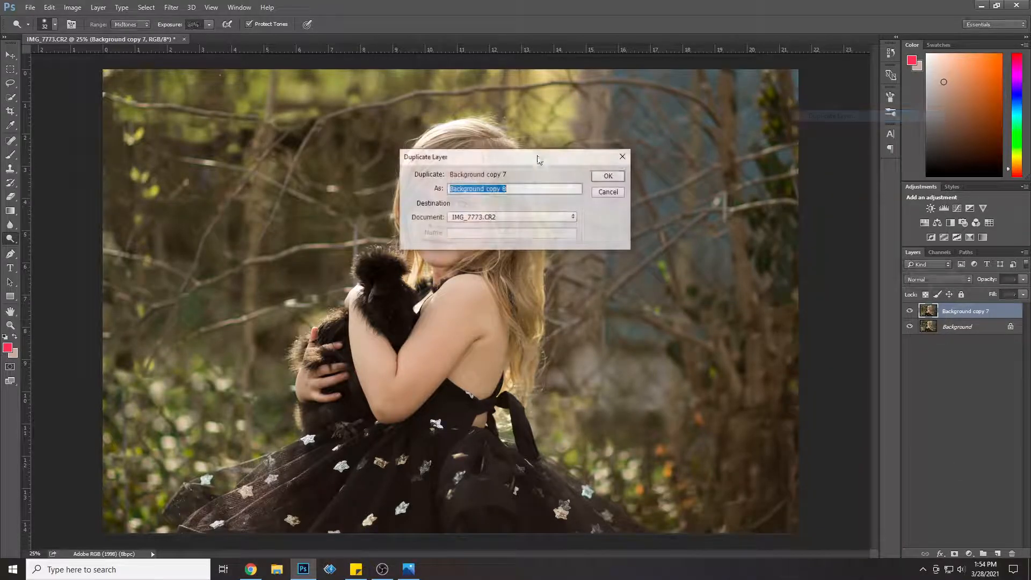
click(609, 175)
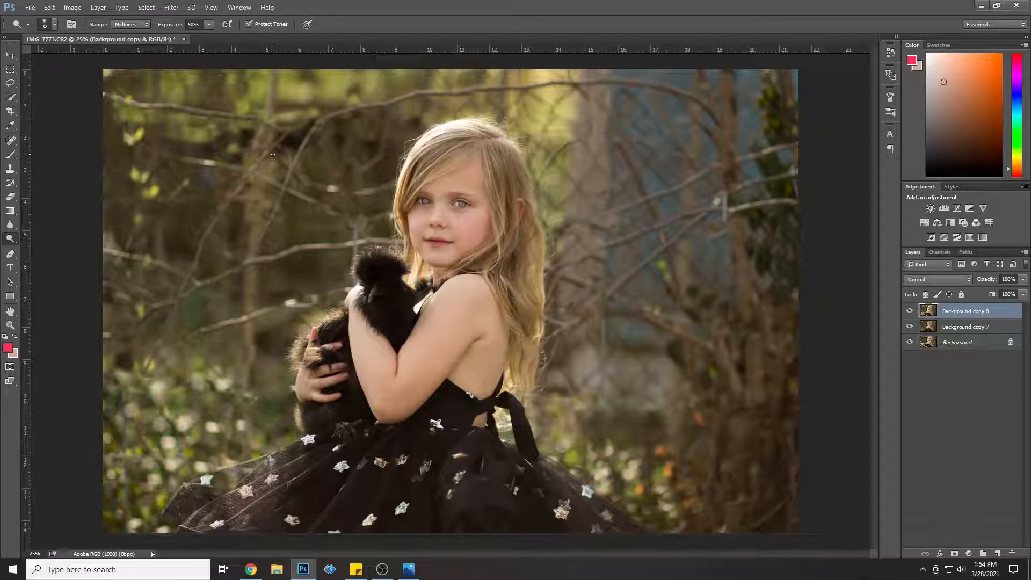
Step: Apply a Gaussian Blur with a radius of 34.6 pixels to the Background copy 8 layer
click(172, 7)
mouse_move(230, 126)
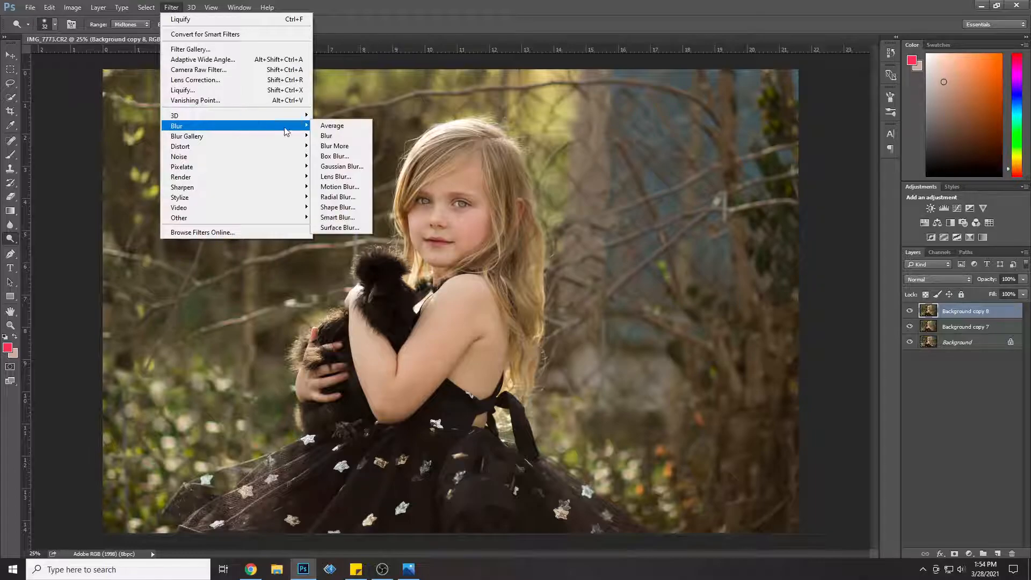
click(339, 167)
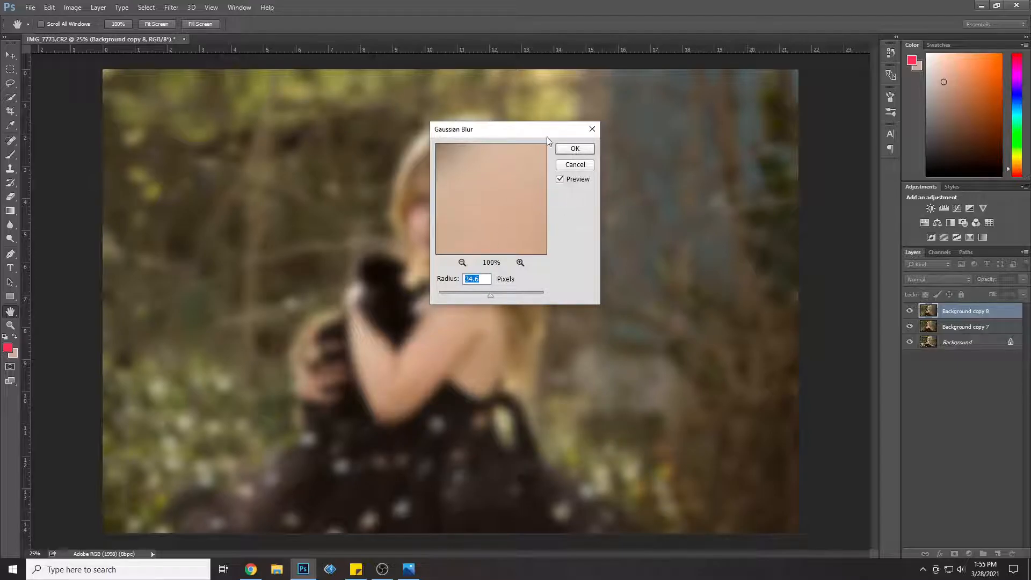
click(574, 149)
key(o)
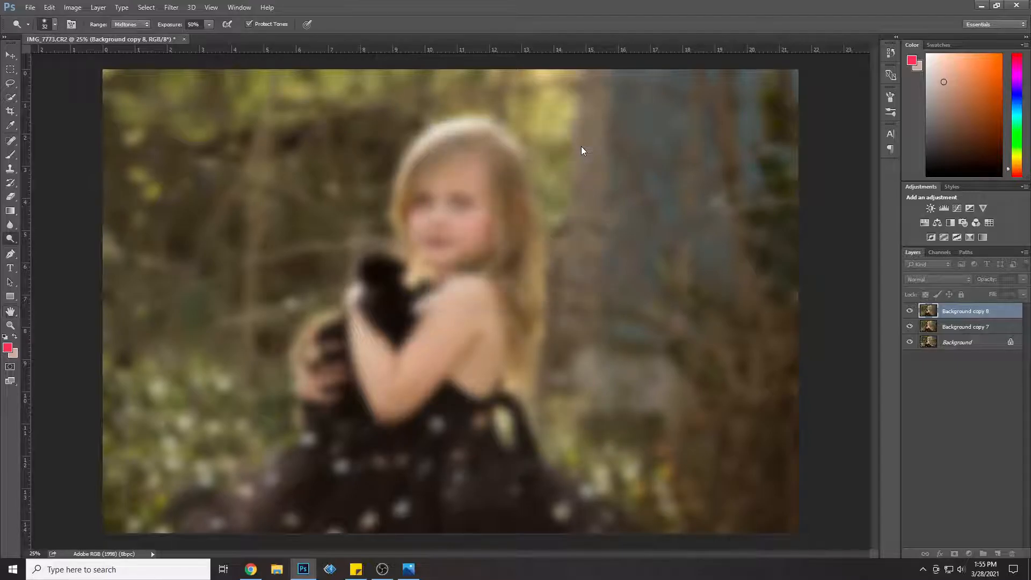
Step: Set the Eraser to 198 px with increased hardness, and lower the blurred Background copy 8 layer's opacity to 44%
click(10, 197)
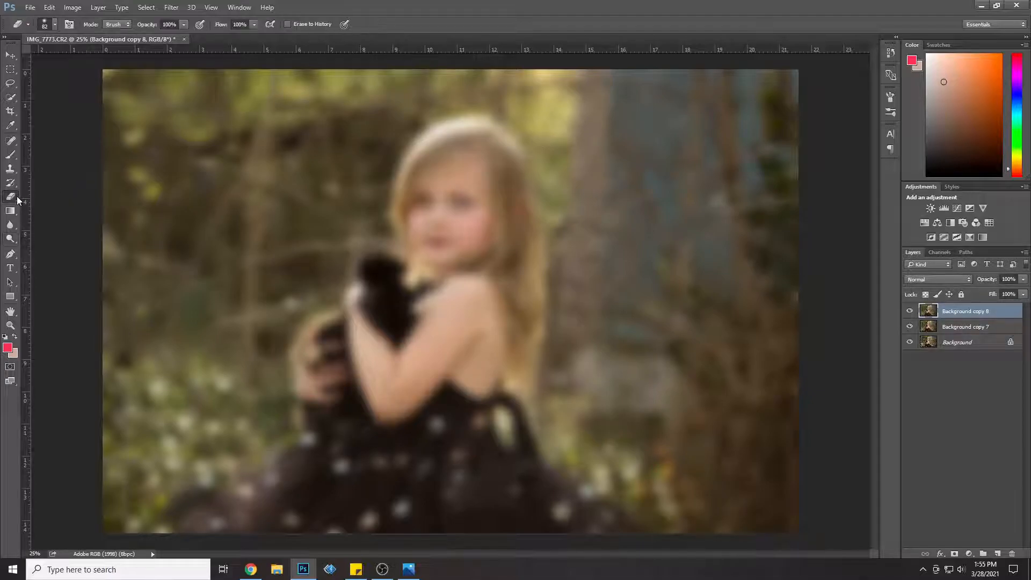
click(55, 25)
drag(109, 58, 111, 60)
click(1023, 279)
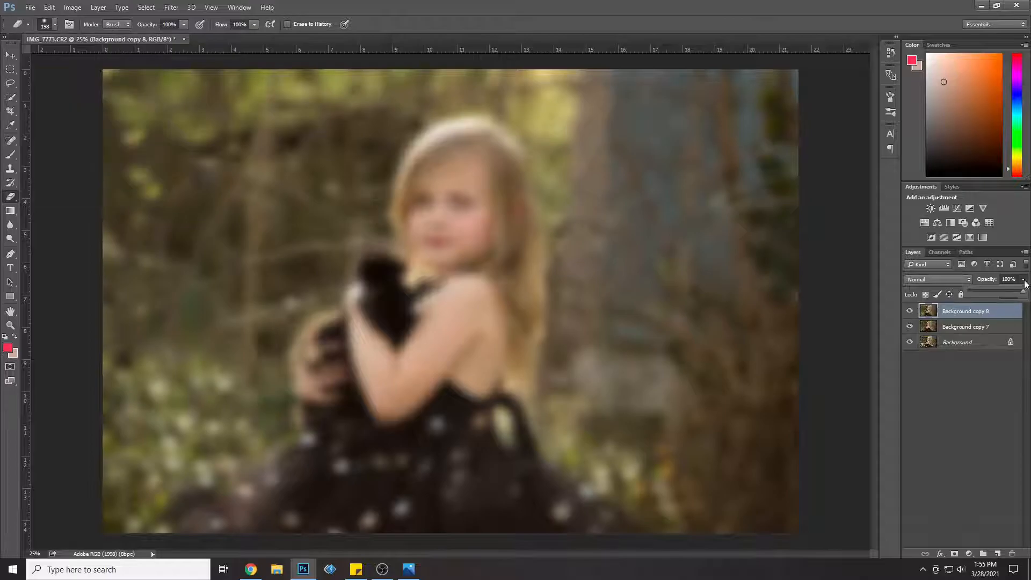
click(992, 292)
click(54, 24)
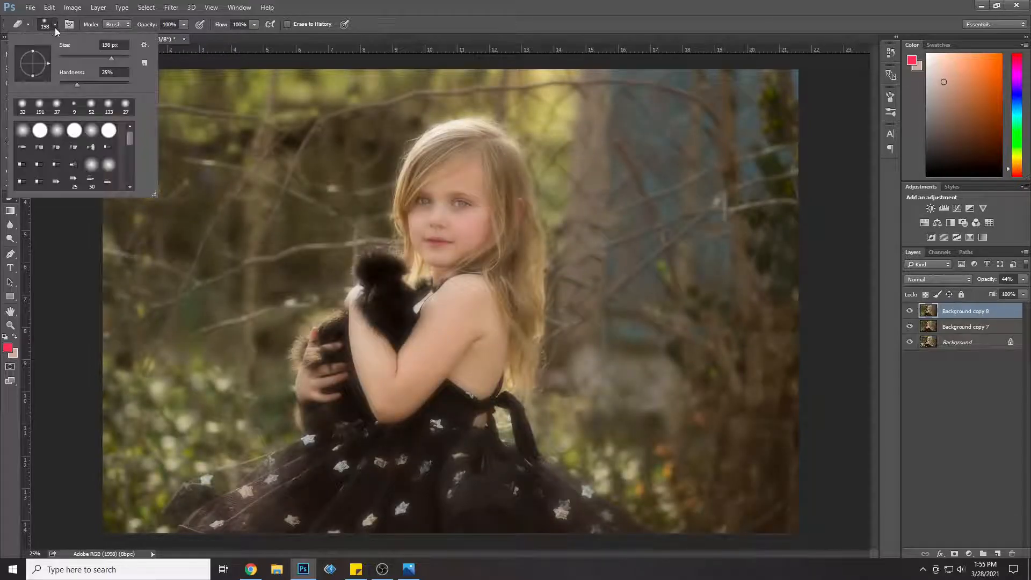
click(117, 83)
Step: Erase the blur over the girl's black dress, from the bodice out to both ends of the skirt
mouse_move(406, 469)
mouse_down()
mouse_move(383, 477)
mouse_move(409, 537)
mouse_move(439, 570)
mouse_move(466, 542)
mouse_move(486, 542)
mouse_move(467, 514)
mouse_move(439, 532)
mouse_move(418, 474)
mouse_move(404, 361)
mouse_move(457, 322)
mouse_move(434, 364)
mouse_move(441, 448)
mouse_move(465, 441)
mouse_move(468, 458)
mouse_move(473, 442)
mouse_move(405, 491)
mouse_move(379, 563)
mouse_move(385, 514)
mouse_move(349, 462)
mouse_move(305, 483)
mouse_move(285, 524)
mouse_up()
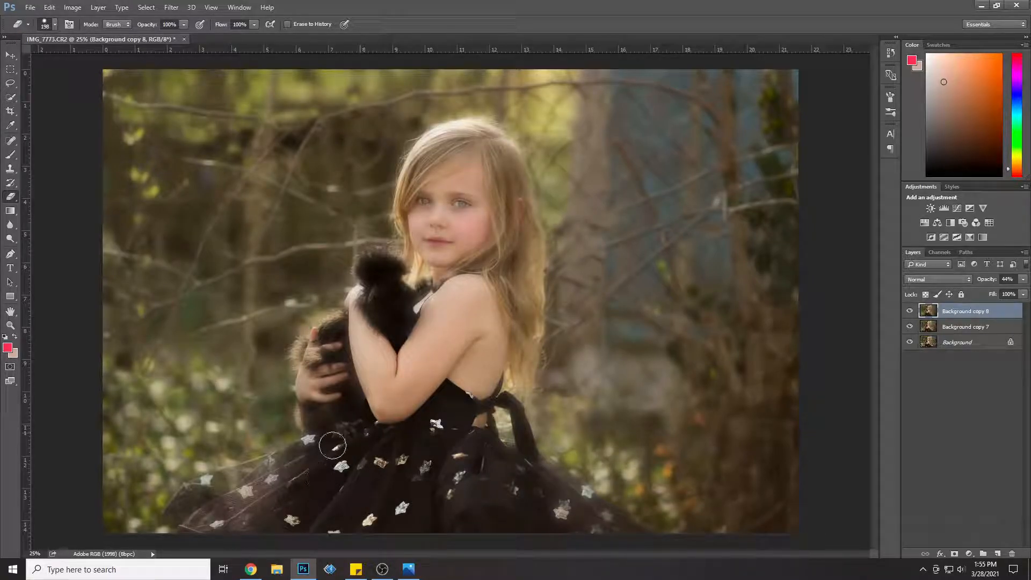
mouse_move(306, 453)
mouse_down()
mouse_move(270, 513)
mouse_move(235, 535)
mouse_move(251, 511)
mouse_move(192, 522)
mouse_up()
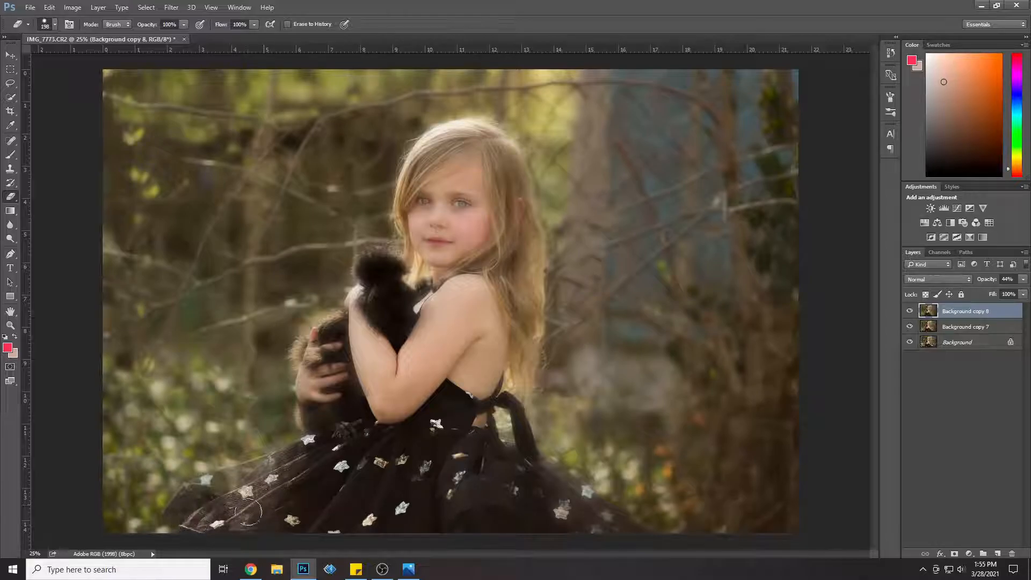
mouse_move(250, 474)
mouse_down()
mouse_move(195, 490)
mouse_move(183, 517)
mouse_move(197, 513)
mouse_up()
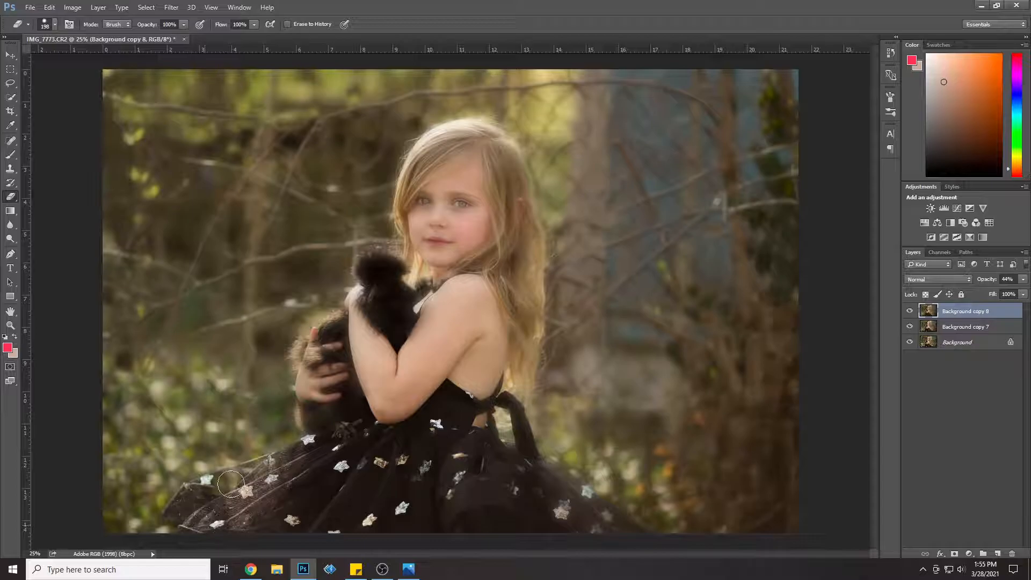
mouse_move(286, 471)
mouse_down()
mouse_move(312, 457)
mouse_move(298, 470)
mouse_up()
mouse_move(484, 542)
mouse_down()
mouse_move(509, 519)
mouse_move(537, 553)
mouse_move(538, 520)
mouse_move(555, 546)
mouse_move(563, 503)
mouse_move(611, 540)
mouse_up()
drag(551, 485, 534, 472)
mouse_move(462, 455)
mouse_down()
mouse_move(489, 372)
mouse_move(526, 468)
mouse_move(518, 457)
mouse_up()
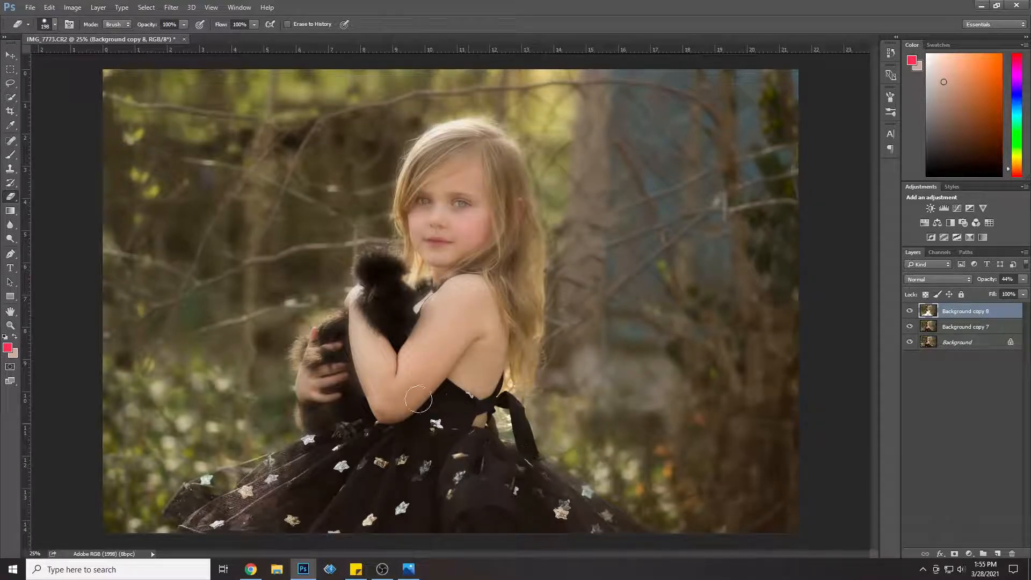
Step: Erase the blur over the bird and the girl's arms, back, hair and face
mouse_move(359, 403)
mouse_down()
mouse_move(323, 423)
mouse_move(306, 361)
mouse_move(319, 342)
mouse_move(353, 328)
mouse_move(338, 370)
mouse_move(361, 344)
mouse_up()
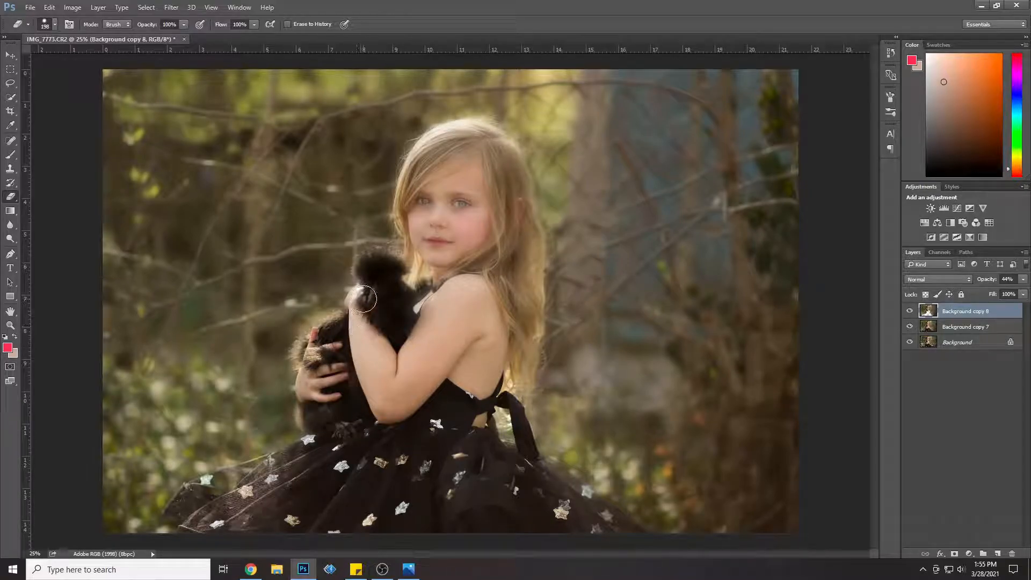
mouse_move(366, 300)
mouse_down()
mouse_move(415, 311)
mouse_move(391, 292)
mouse_move(388, 271)
mouse_move(382, 292)
mouse_move(370, 266)
mouse_move(412, 276)
mouse_move(427, 257)
mouse_move(427, 315)
mouse_move(458, 345)
mouse_move(465, 399)
mouse_move(496, 347)
mouse_move(499, 317)
mouse_move(504, 378)
mouse_up()
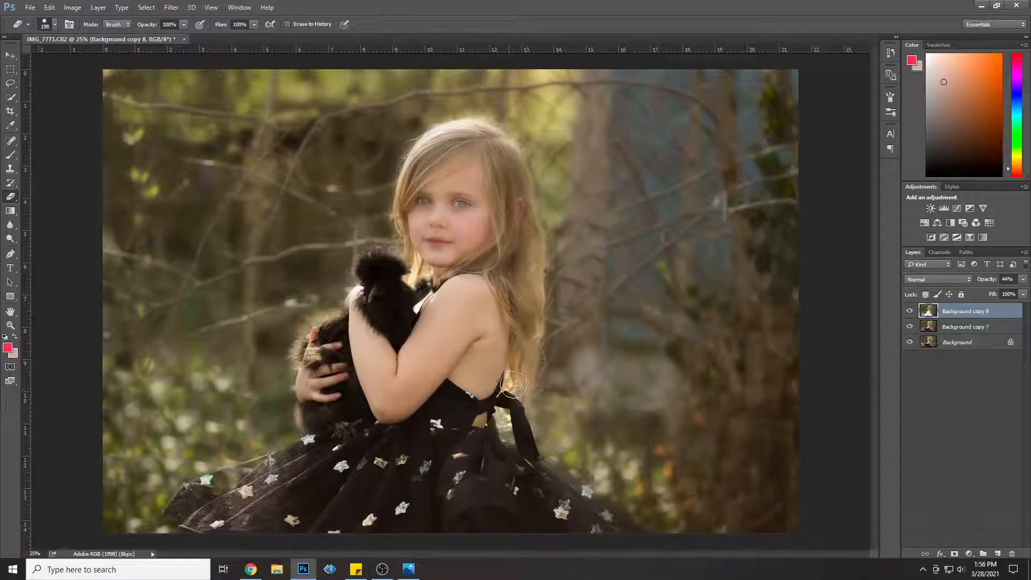
mouse_move(514, 285)
mouse_down()
mouse_move(477, 245)
mouse_move(460, 259)
mouse_move(416, 219)
mouse_up()
mouse_move(437, 147)
mouse_down()
mouse_move(465, 138)
mouse_move(500, 148)
mouse_move(513, 171)
mouse_move(518, 244)
mouse_up()
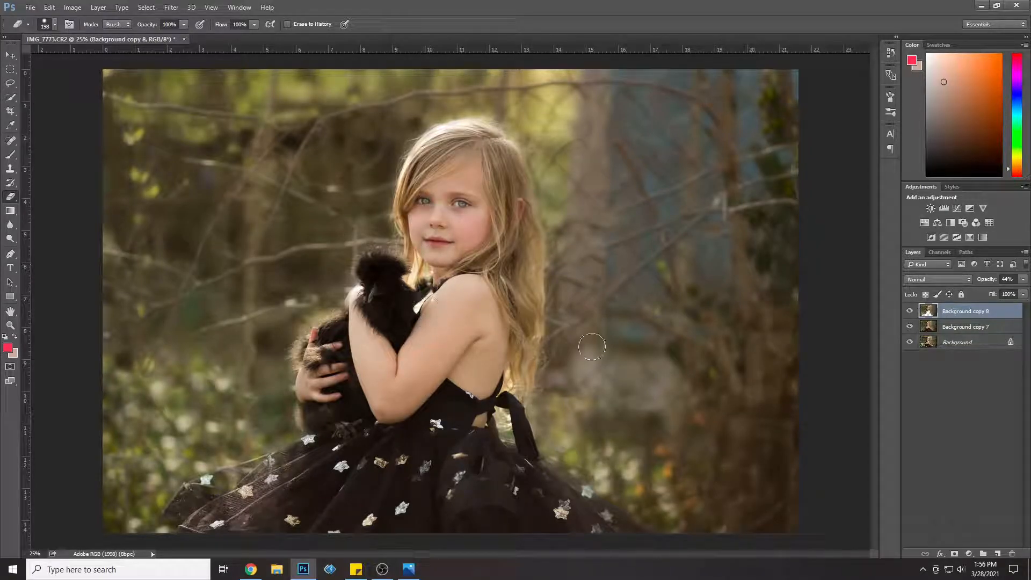
Step: Erase the remaining blur over the girl's hand and the bird's feathers, comparing the image with and without the blurred layer
click(908, 311)
click(910, 311)
click(911, 311)
click(910, 311)
click(910, 311)
drag(328, 342, 313, 383)
click(908, 312)
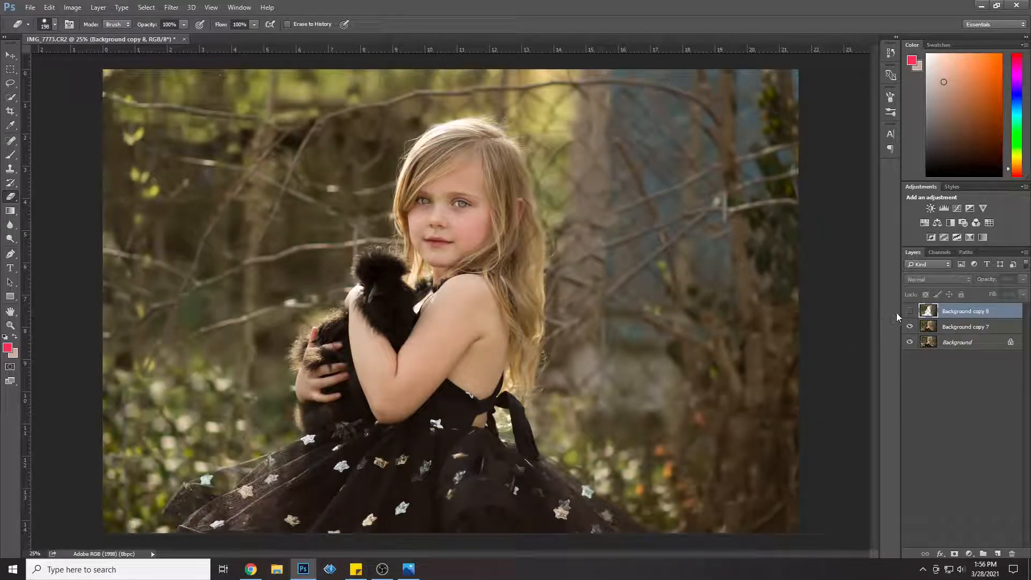
click(911, 311)
click(911, 311)
click(910, 310)
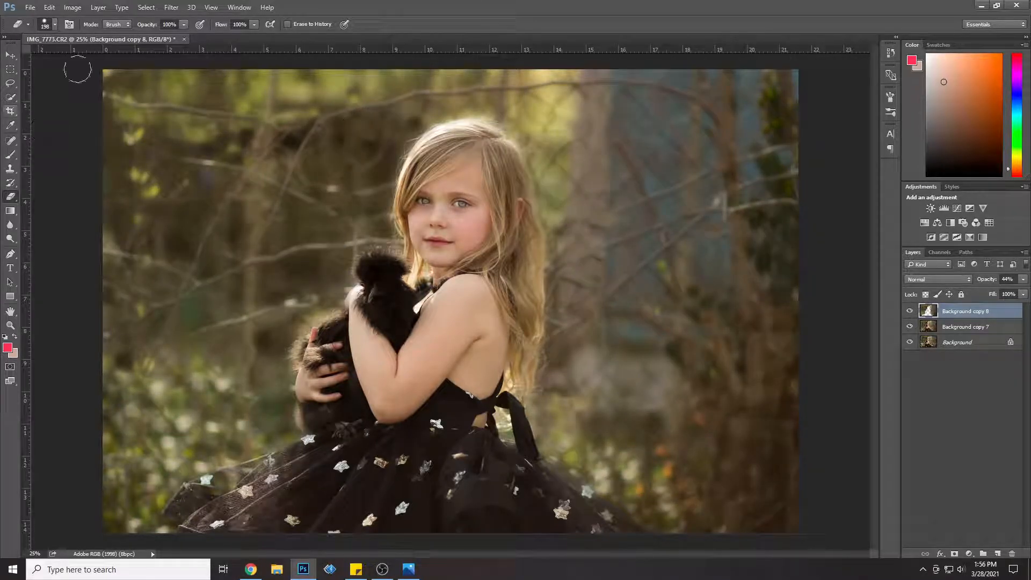
Step: Set the Eraser to 26% opacity with lower hardness, and raise the Background copy 8 layer's opacity to 100%
click(184, 24)
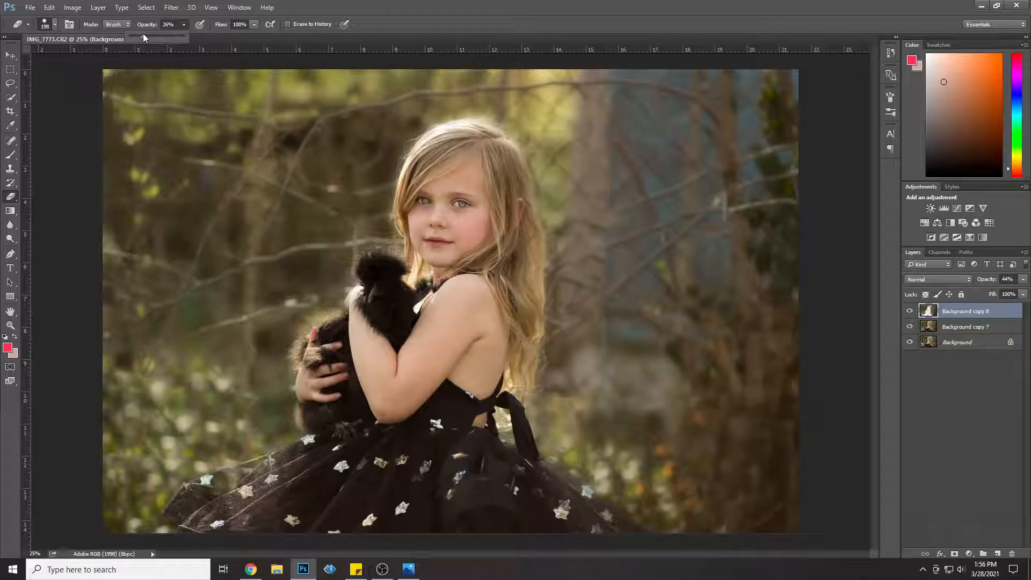
click(54, 25)
drag(98, 85, 86, 86)
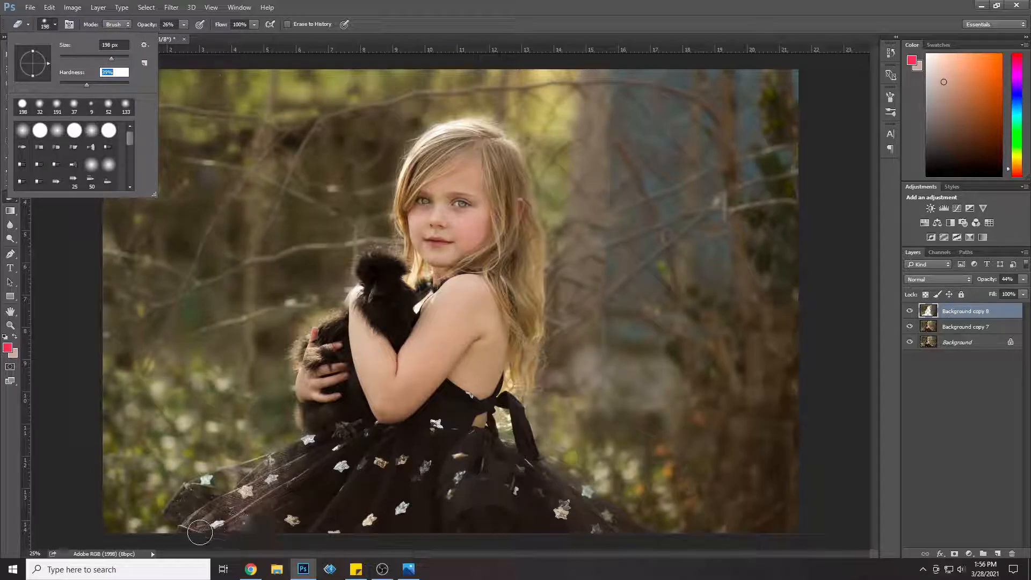
click(1023, 280)
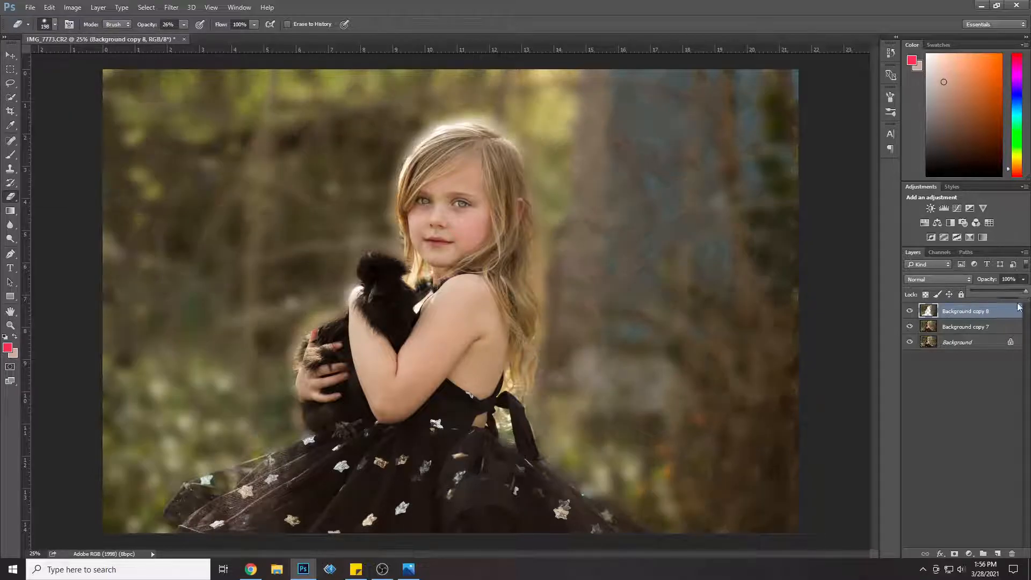
Step: Softly erase the blur along the outer edge of the skirt up to the bird's lower body
drag(198, 529, 180, 517)
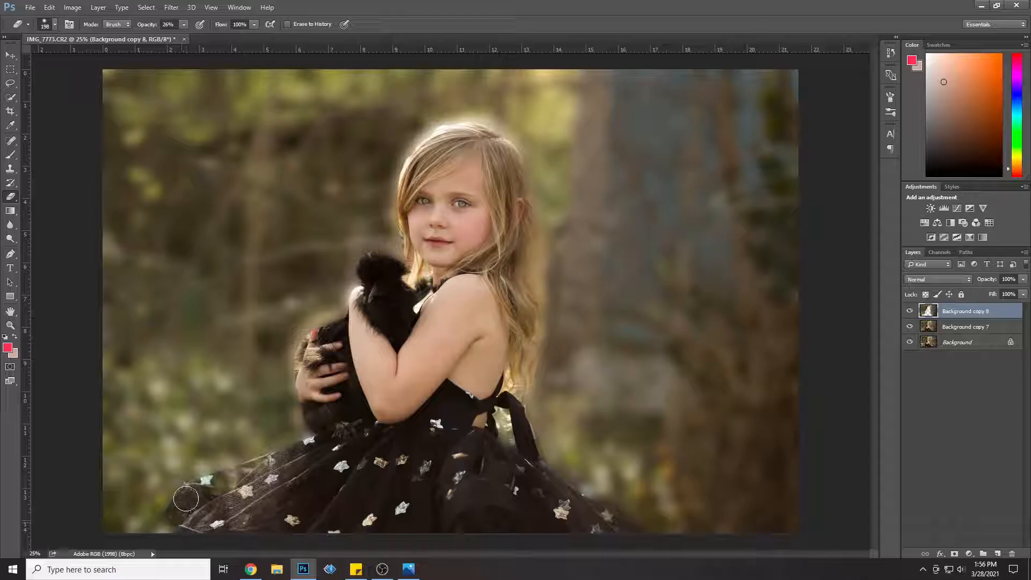
drag(227, 483, 246, 473)
drag(324, 430, 310, 424)
Step: Set the Eraser to 38% opacity and erase the blur around the edge of the bird's feathers and the girl's hand
click(11, 324)
click(310, 416)
click(308, 411)
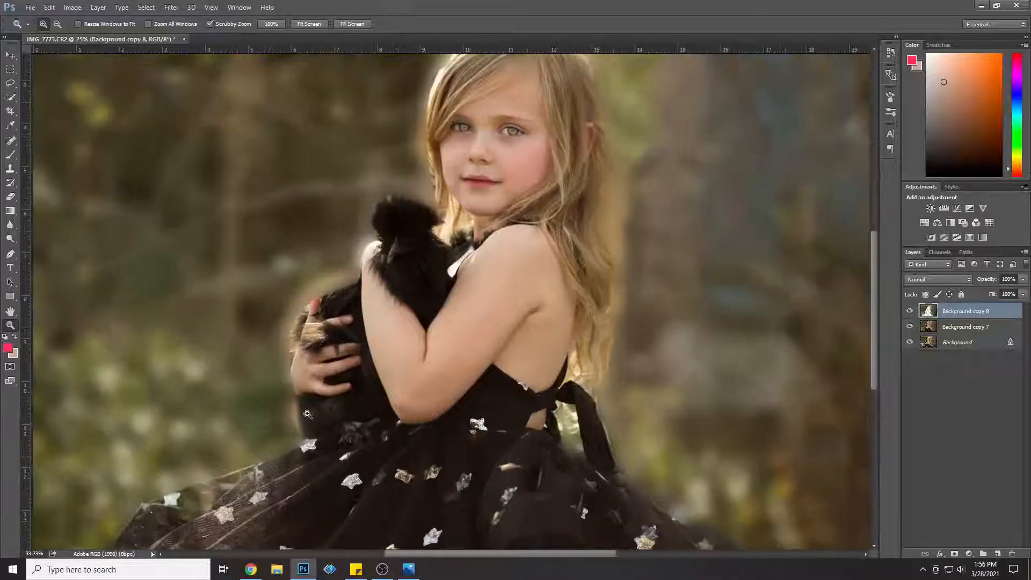
click(308, 411)
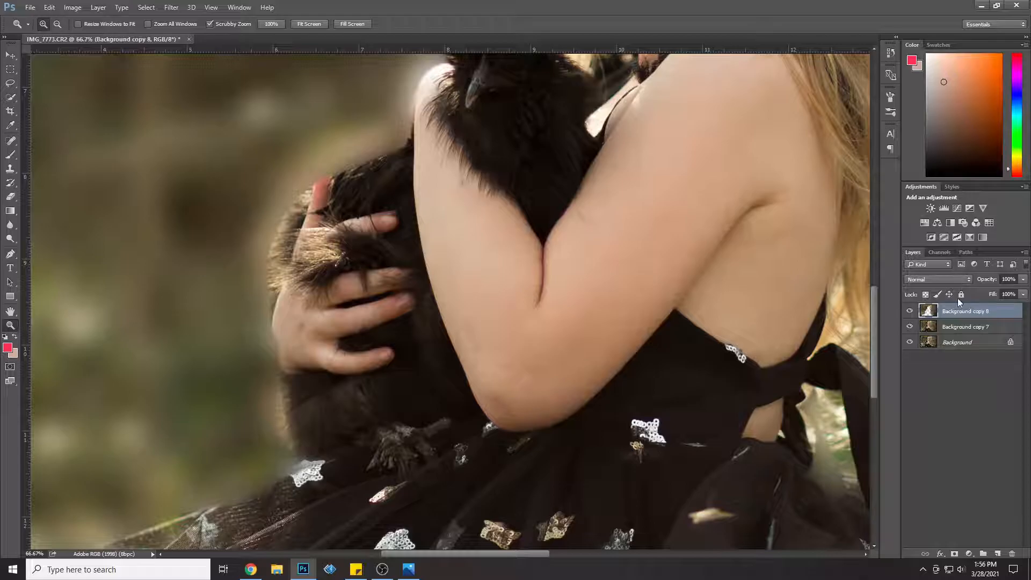
click(11, 197)
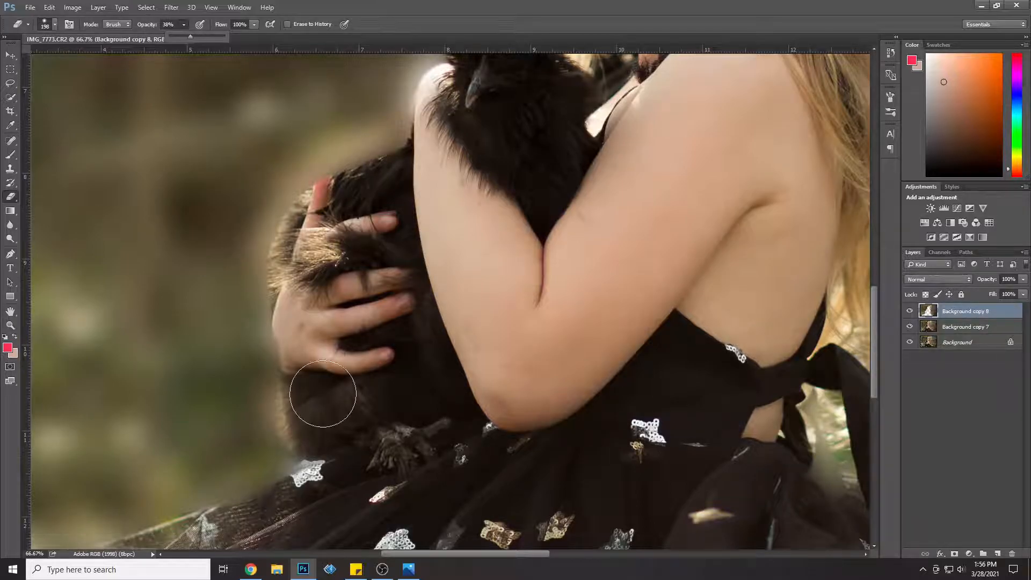
mouse_move(307, 426)
mouse_down()
mouse_move(300, 318)
mouse_move(314, 358)
mouse_move(294, 278)
mouse_move(301, 241)
mouse_move(291, 271)
mouse_move(293, 244)
mouse_move(292, 268)
mouse_move(281, 253)
mouse_move(281, 268)
mouse_move(261, 264)
mouse_move(261, 275)
mouse_move(258, 250)
mouse_move(310, 200)
mouse_move(379, 191)
mouse_move(311, 201)
mouse_move(306, 188)
mouse_move(429, 146)
mouse_move(309, 191)
mouse_move(336, 167)
mouse_move(425, 140)
mouse_move(389, 168)
mouse_move(360, 204)
mouse_up()
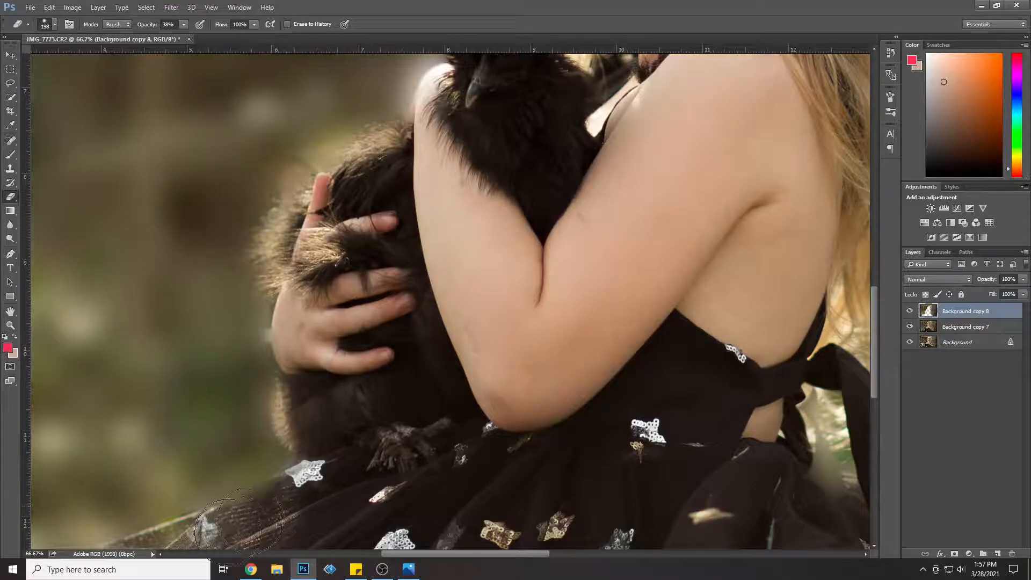
Step: Softly erase the blur along the girl's wrist and around the feathers on the bird's head
scroll(651, 424, up, 2)
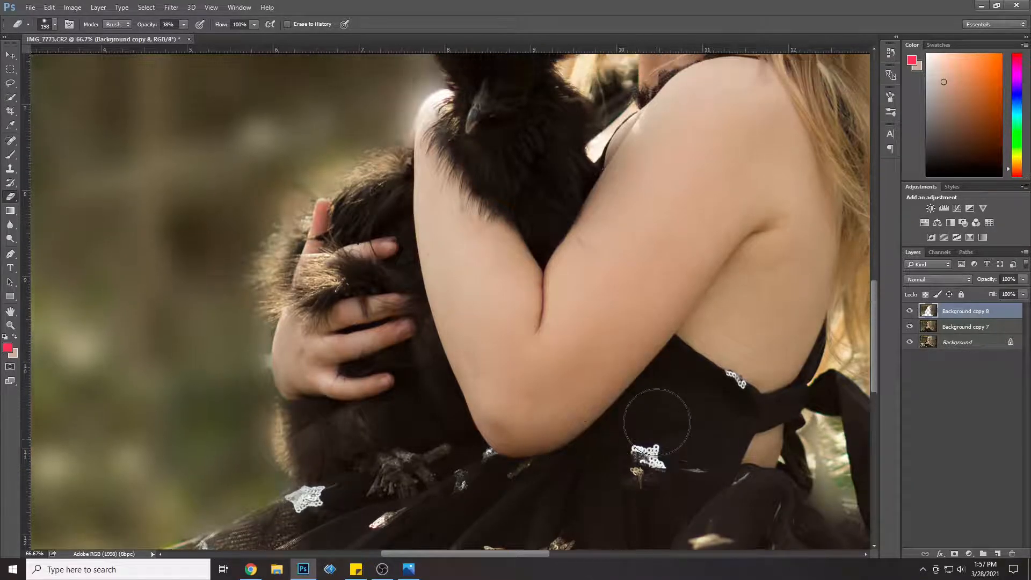
scroll(657, 421, up, 8)
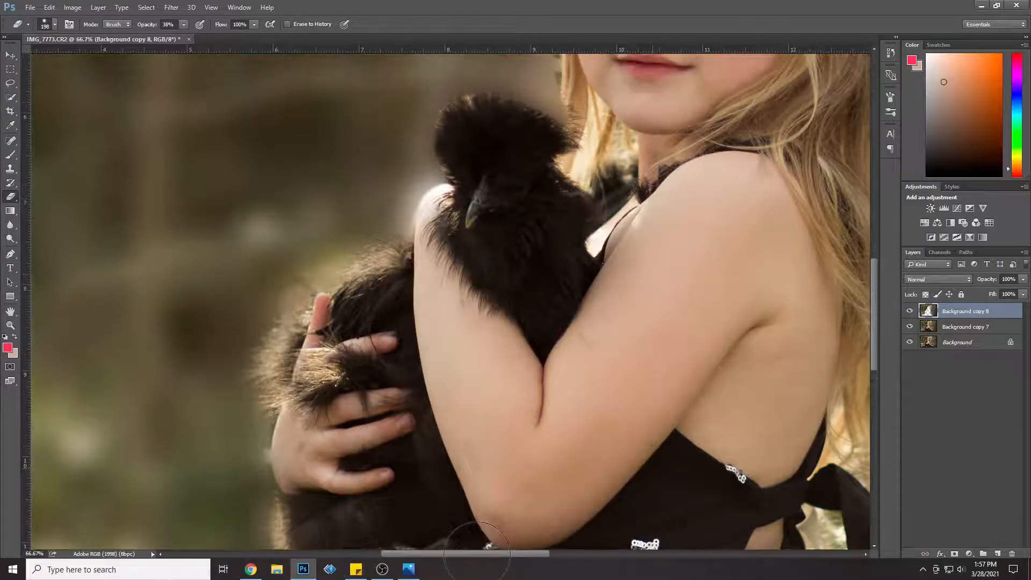
scroll(476, 548, up, 8)
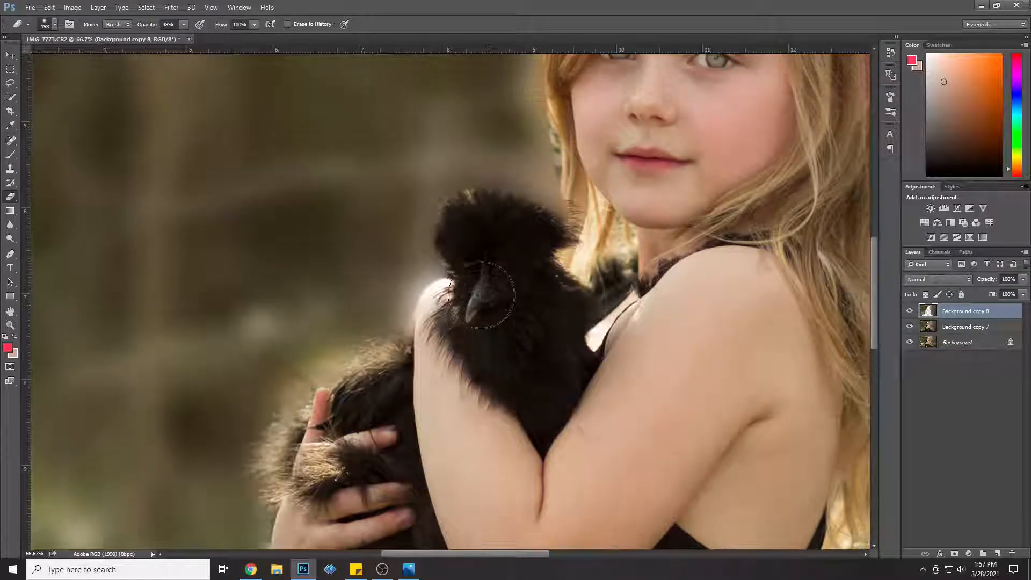
scroll(481, 295, down, 1)
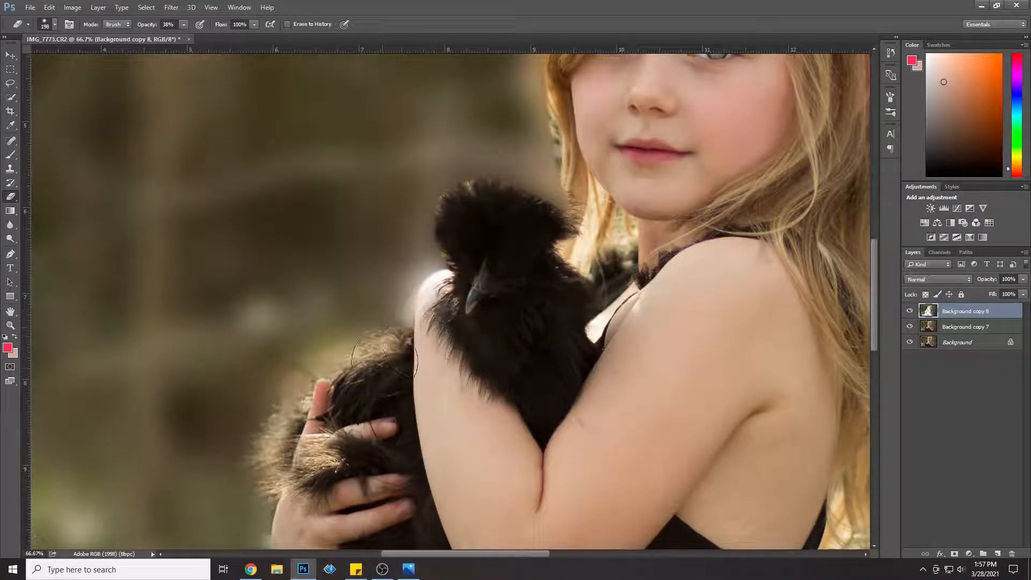
mouse_move(429, 317)
mouse_down()
mouse_move(468, 290)
mouse_move(449, 308)
mouse_move(435, 305)
mouse_move(455, 292)
mouse_move(473, 300)
mouse_move(438, 313)
mouse_move(463, 271)
mouse_move(491, 255)
mouse_move(437, 208)
mouse_move(500, 197)
mouse_move(557, 220)
mouse_move(555, 204)
mouse_move(499, 183)
mouse_move(456, 194)
mouse_move(445, 224)
mouse_move(459, 227)
mouse_move(472, 200)
mouse_move(537, 214)
mouse_up()
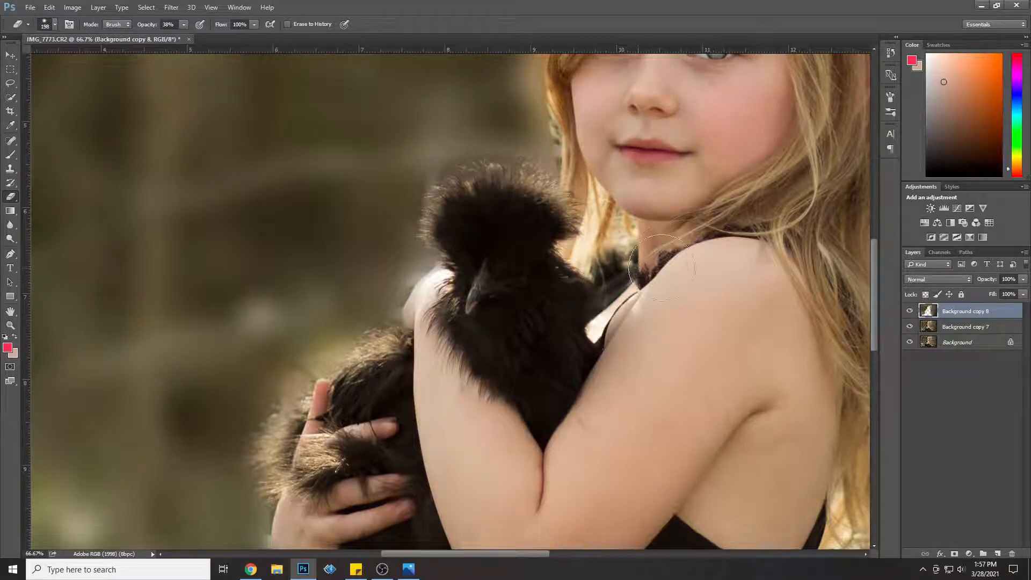
Step: Erase the blur along the edge of the girl's hair beside her cheek, above the bird
drag(879, 297, 886, 256)
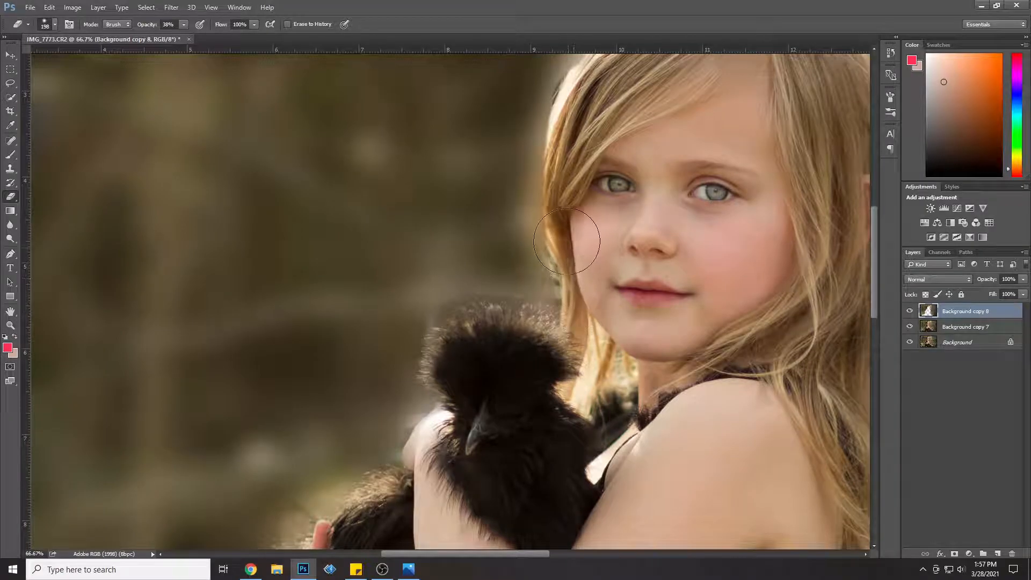
mouse_move(559, 207)
mouse_down()
mouse_move(569, 240)
mouse_move(560, 124)
mouse_up()
mouse_move(534, 199)
mouse_down()
mouse_move(549, 240)
mouse_move(507, 233)
mouse_up()
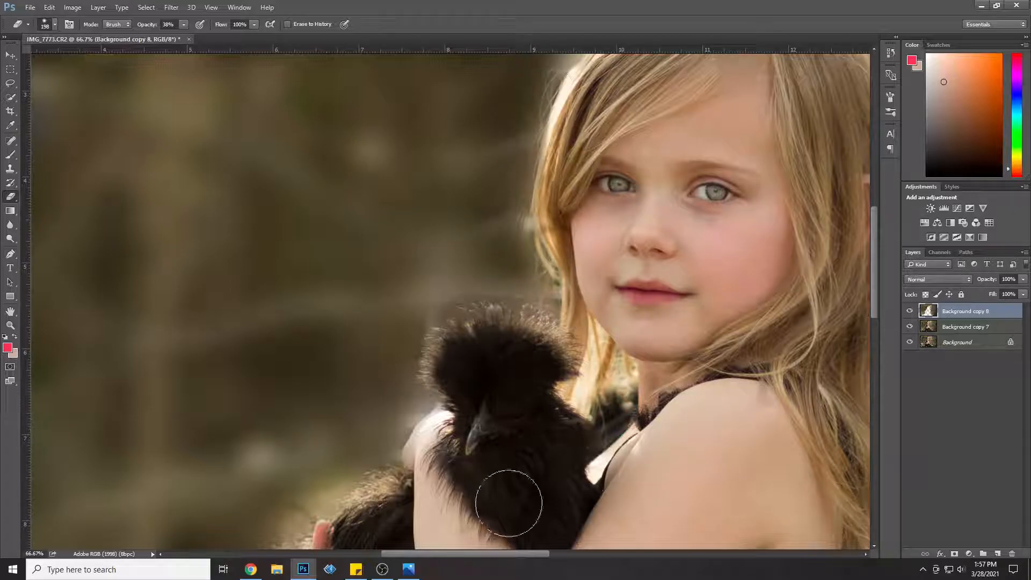
Step: Erase the blur around the crown of the girl's head and down the hair behind her ear to reveal the fine strands
drag(525, 555, 555, 552)
scroll(530, 437, up, 1)
scroll(530, 437, up, 2)
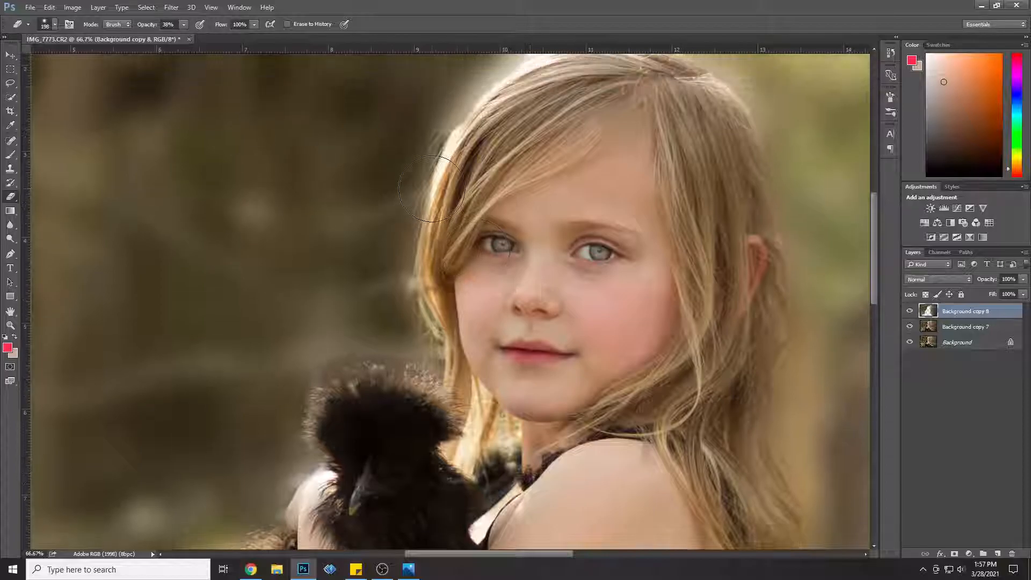
mouse_move(455, 165)
mouse_down()
mouse_move(464, 115)
mouse_move(503, 88)
mouse_move(434, 169)
mouse_move(522, 84)
mouse_move(556, 72)
mouse_move(643, 122)
mouse_move(613, 127)
mouse_up()
scroll(723, 220, up, 2)
scroll(723, 220, up, 1)
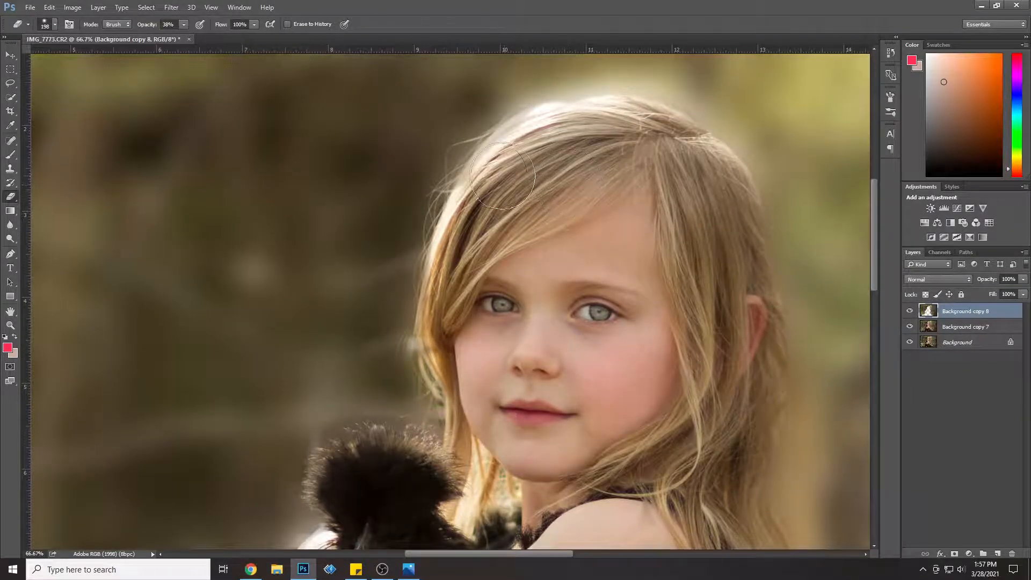
mouse_move(501, 127)
mouse_down()
mouse_move(652, 102)
mouse_move(713, 113)
mouse_move(712, 100)
mouse_move(691, 97)
mouse_move(703, 95)
mouse_move(761, 169)
mouse_move(764, 191)
mouse_up()
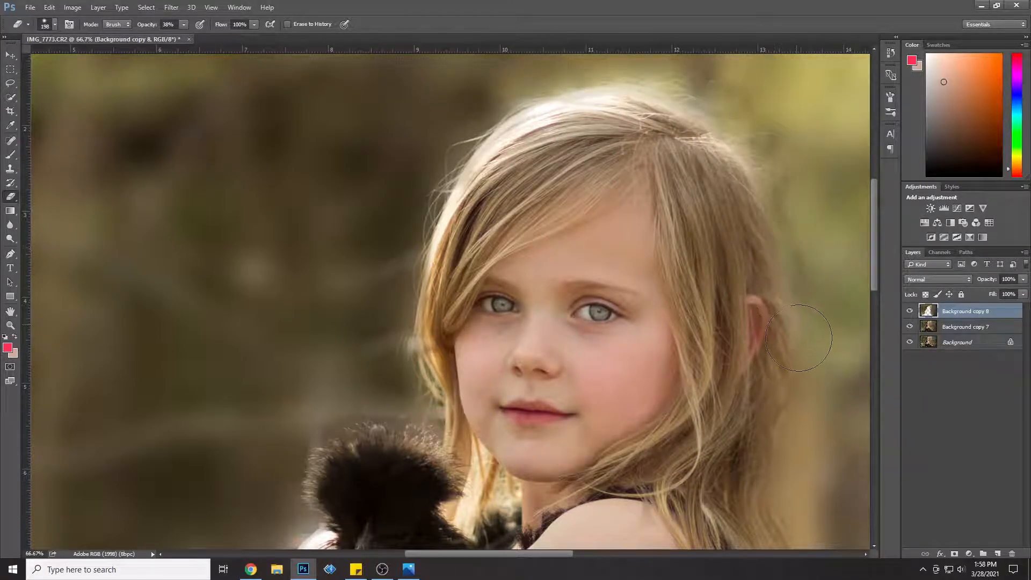
drag(793, 405, 799, 479)
mouse_move(618, 132)
mouse_down()
mouse_move(603, 106)
mouse_move(558, 121)
mouse_move(666, 87)
mouse_move(712, 93)
mouse_move(746, 139)
mouse_move(785, 285)
mouse_up()
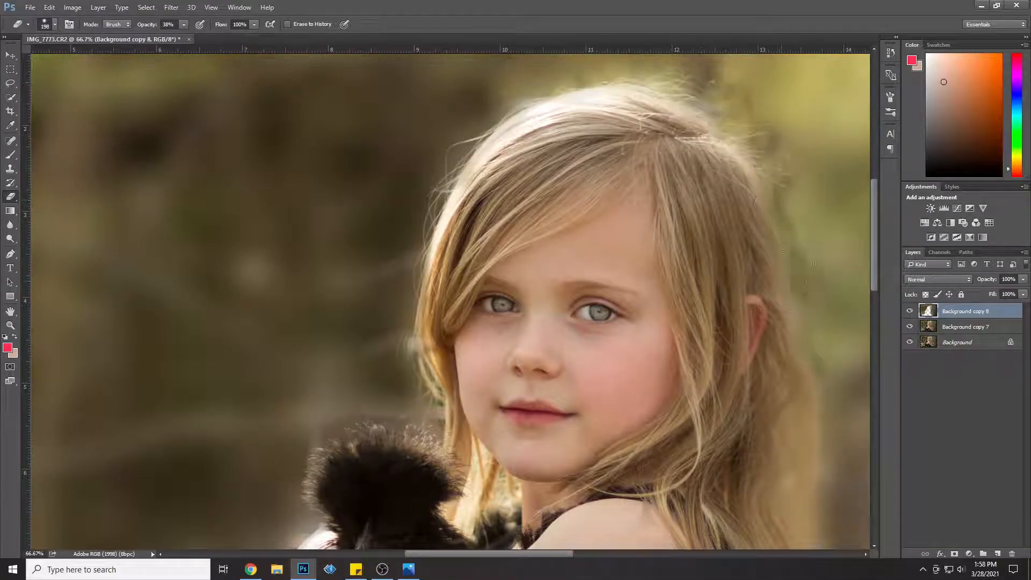
Step: Erase the blur along the outer edge of the girl's long hair, from her ear down to the dress bow
drag(569, 552, 612, 558)
scroll(603, 429, down, 5)
scroll(602, 422, down, 10)
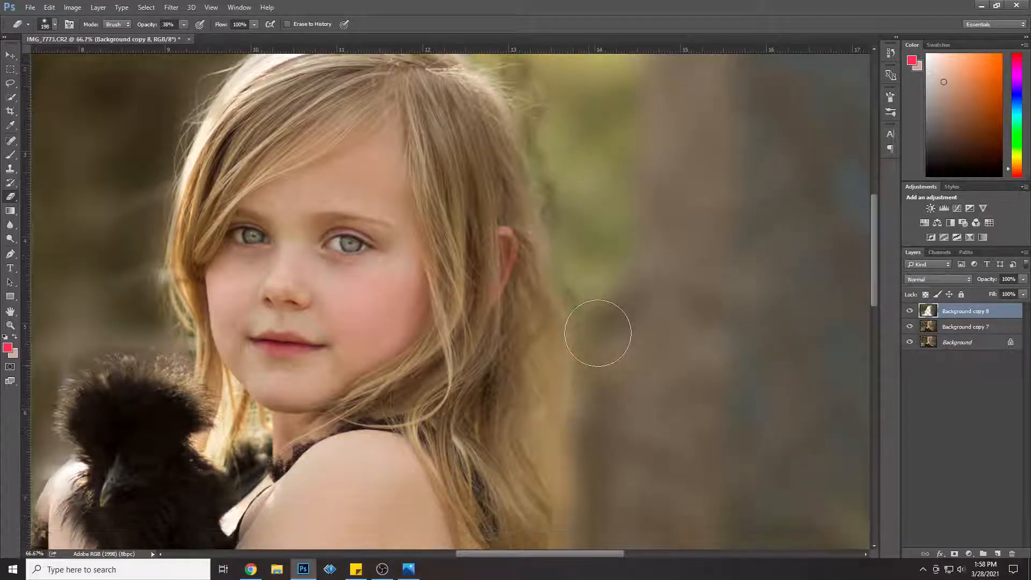
scroll(544, 277, down, 10)
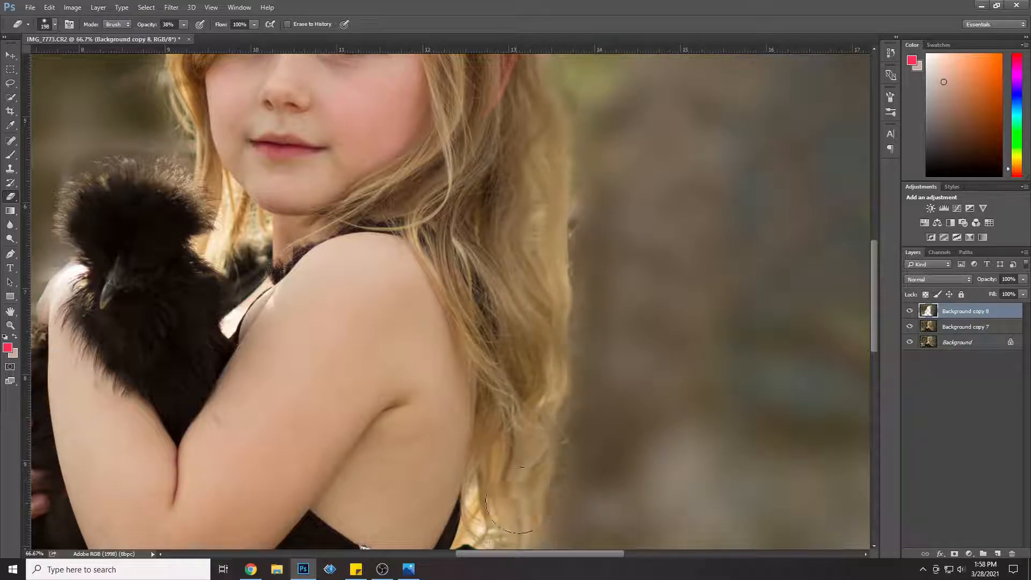
scroll(523, 478, down, 4)
scroll(526, 462, down, 2)
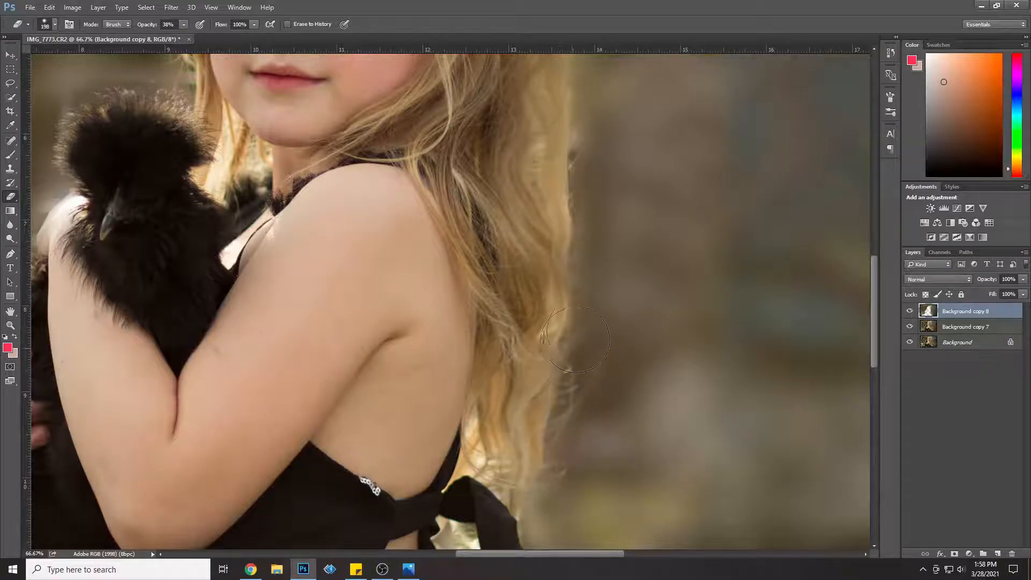
scroll(577, 115, up, 8)
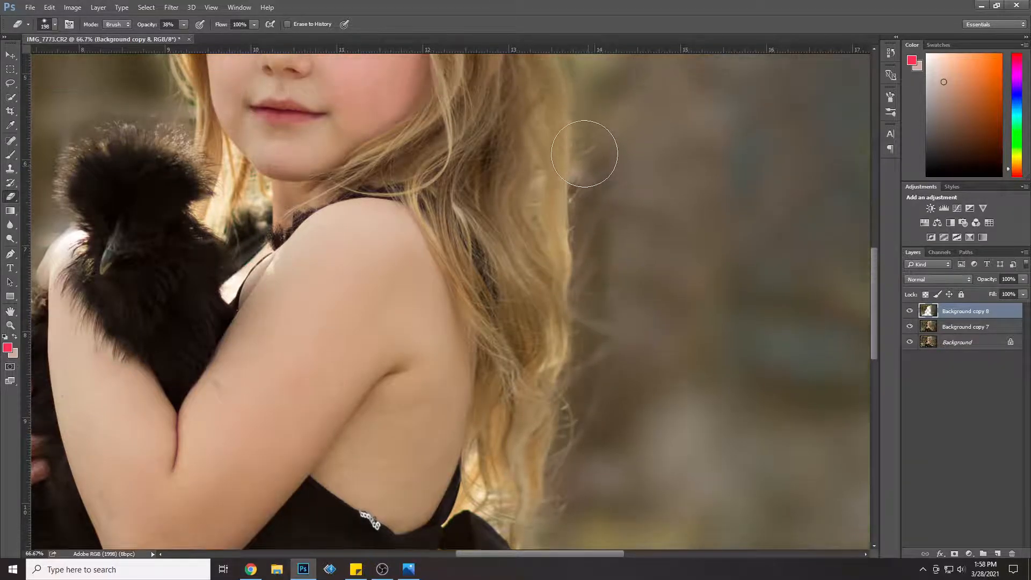
scroll(568, 138, up, 3)
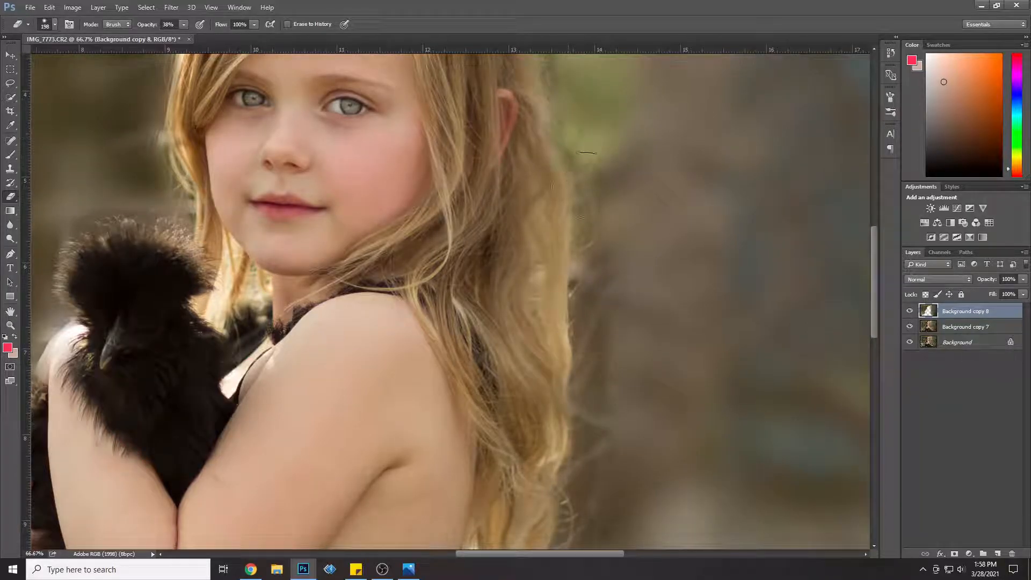
drag(871, 265, 874, 388)
mouse_move(549, 208)
mouse_down()
mouse_move(518, 230)
mouse_move(431, 166)
mouse_move(475, 166)
mouse_move(448, 200)
mouse_move(439, 129)
mouse_move(451, 183)
mouse_move(497, 104)
mouse_move(545, 171)
mouse_move(558, 211)
mouse_move(540, 187)
mouse_move(513, 104)
mouse_move(564, 266)
mouse_move(591, 306)
mouse_move(613, 327)
mouse_move(592, 291)
mouse_move(858, 476)
mouse_move(710, 390)
mouse_move(569, 274)
mouse_up()
Step: Compare the whole portrait with and without the Background copy 8 layer, and slightly lower that layer's opacity
key(ctrl+minus)
key(ctrl+minus)
key(ctrl+minus)
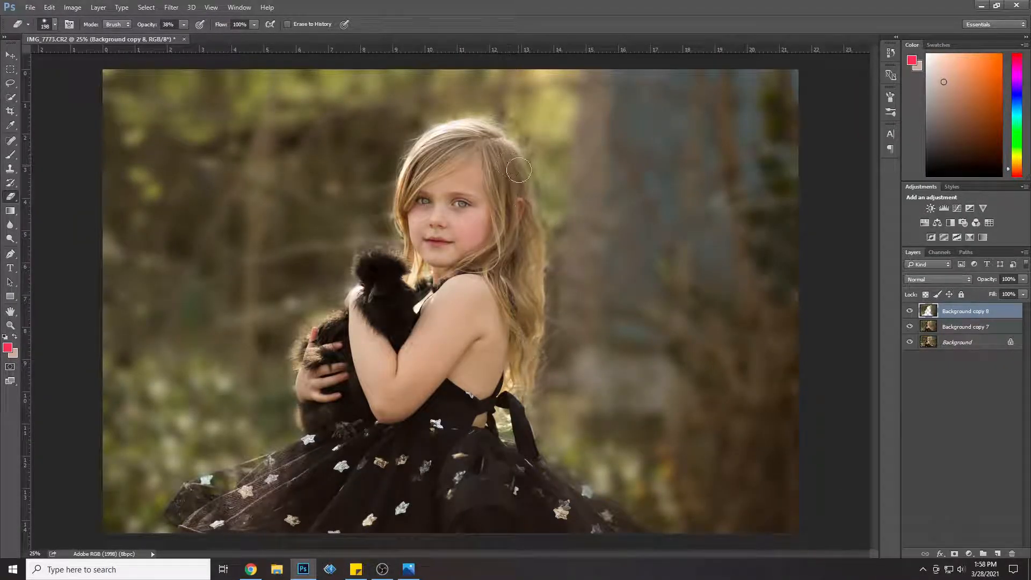
click(909, 313)
click(910, 313)
click(1023, 279)
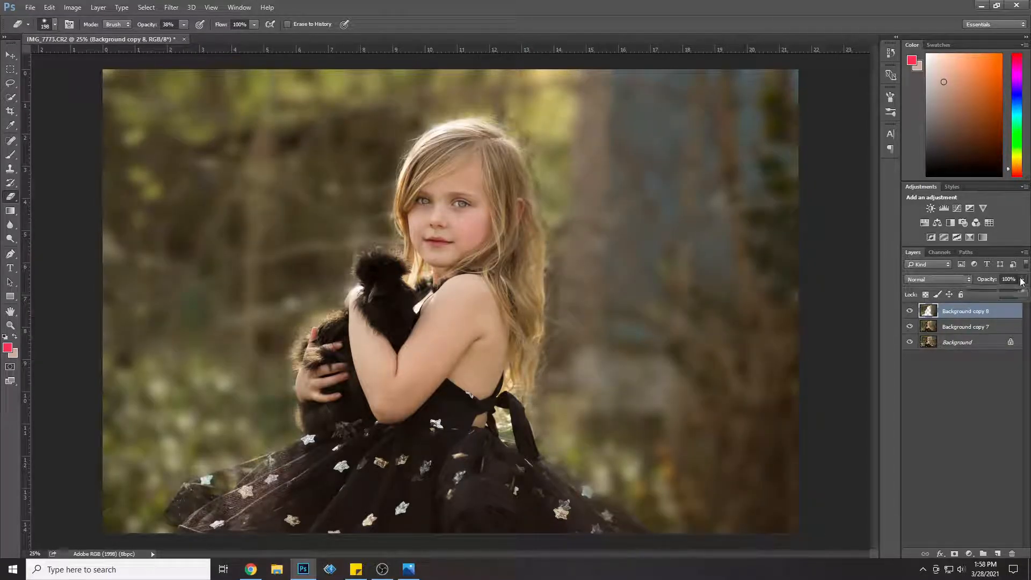
drag(1022, 293, 1012, 297)
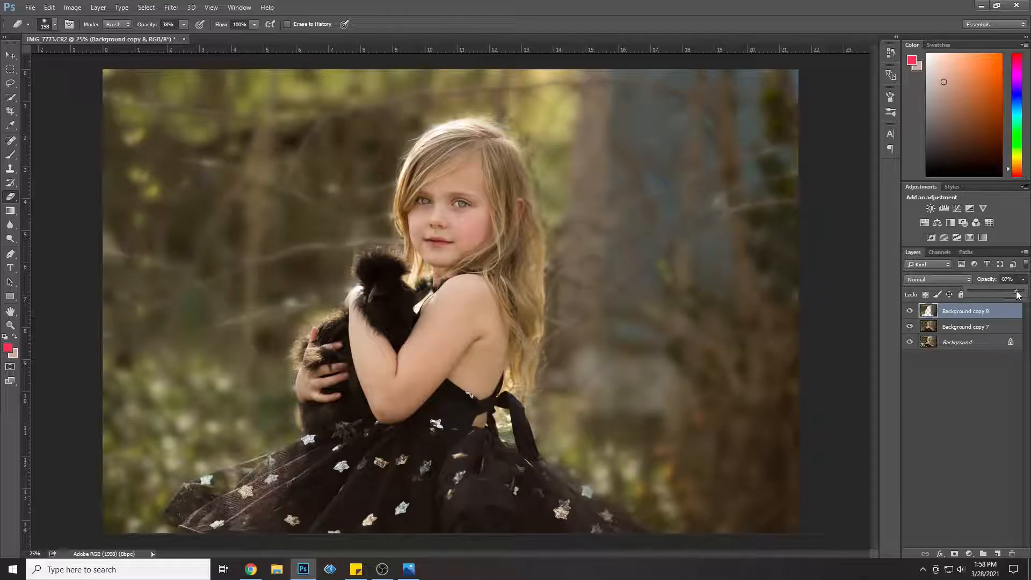
Step: Merge the Background copy 7 and Background copy 8 layers, and duplicate the merged layer
shift+click(985, 326)
right_click(985, 326)
click(902, 383)
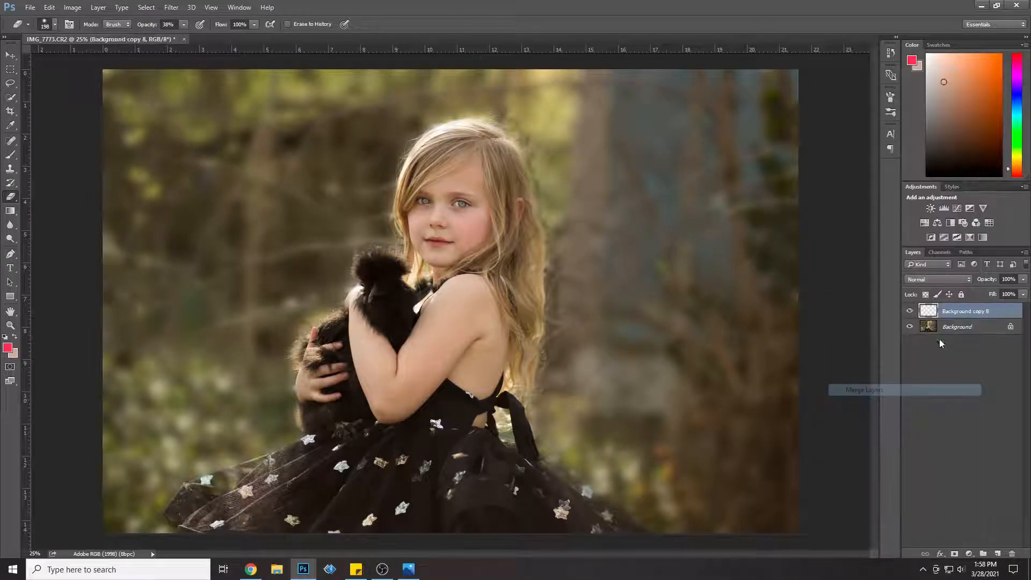
right_click(967, 312)
click(864, 115)
key(Return)
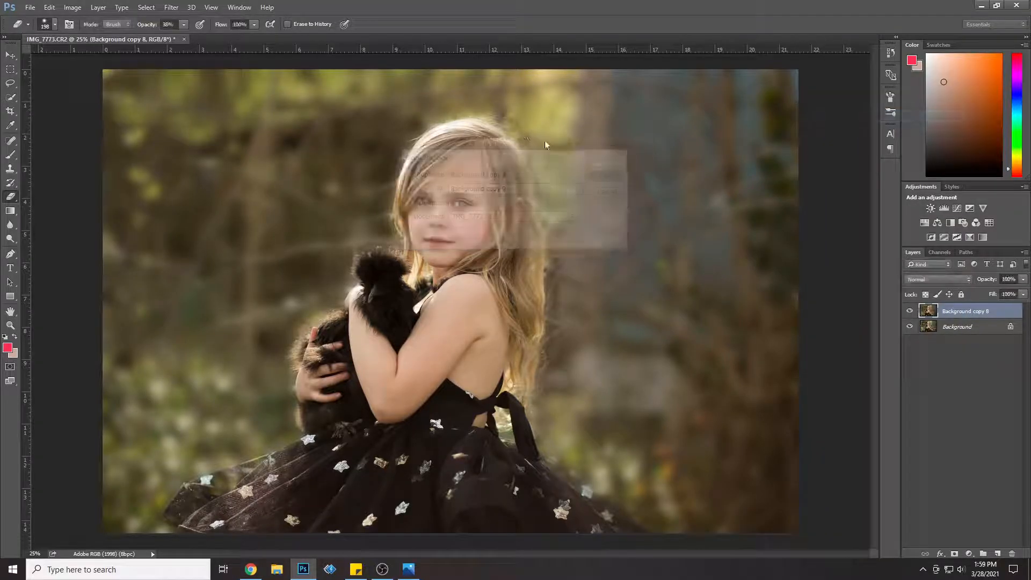
Step: Apply a Gaussian Blur with a 34.6-pixel radius to the Background copy 9 layer
click(171, 7)
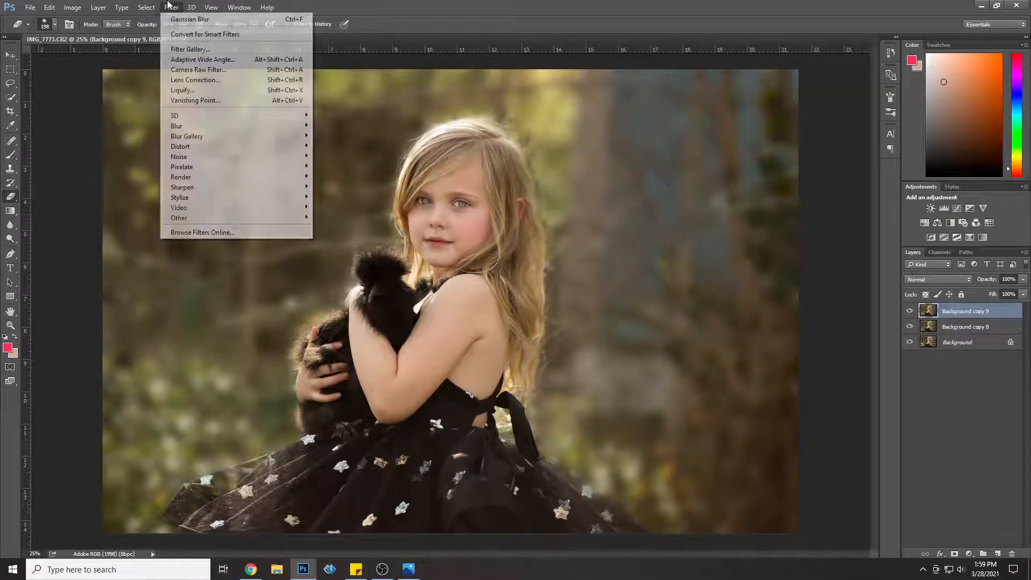
mouse_move(225, 129)
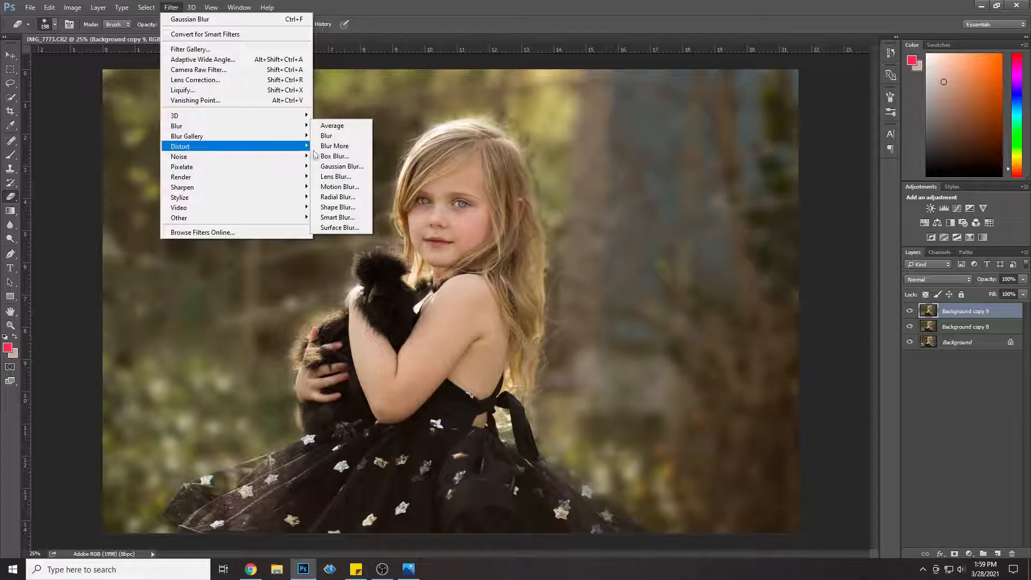
click(338, 167)
click(582, 147)
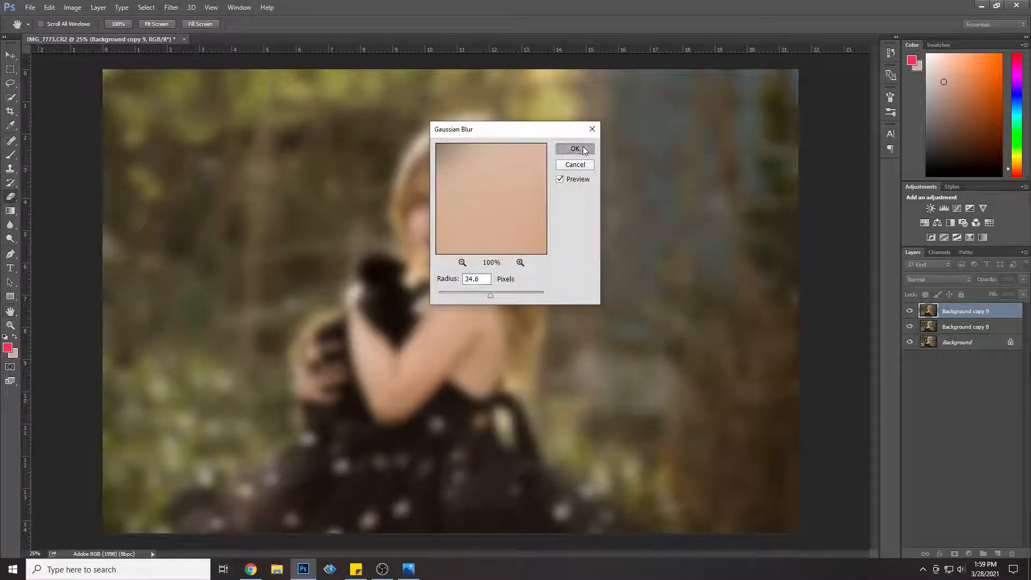
Step: Set the Eraser to a size of 4651 px and 98% opacity
click(47, 24)
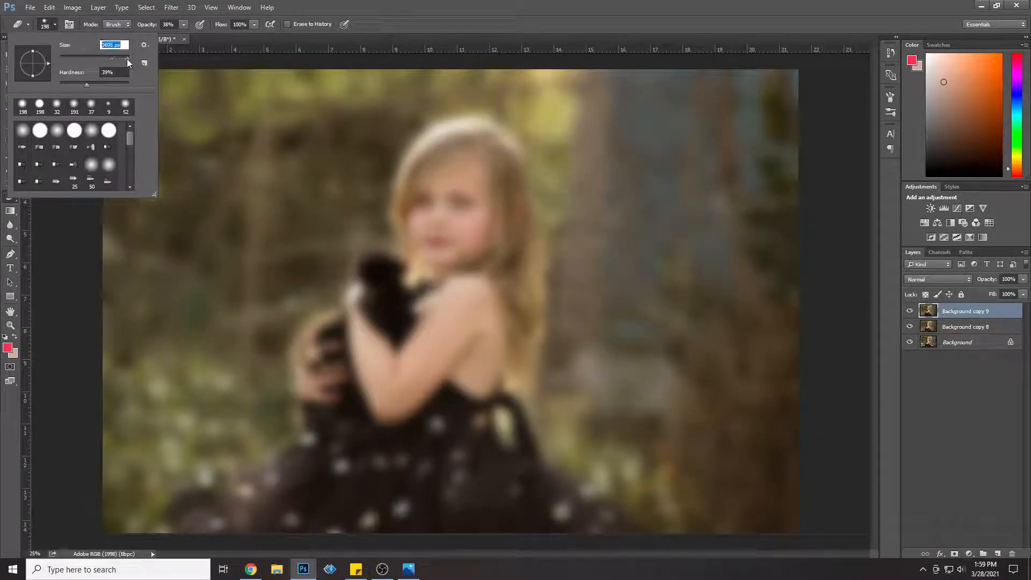
drag(126, 59, 129, 57)
click(184, 25)
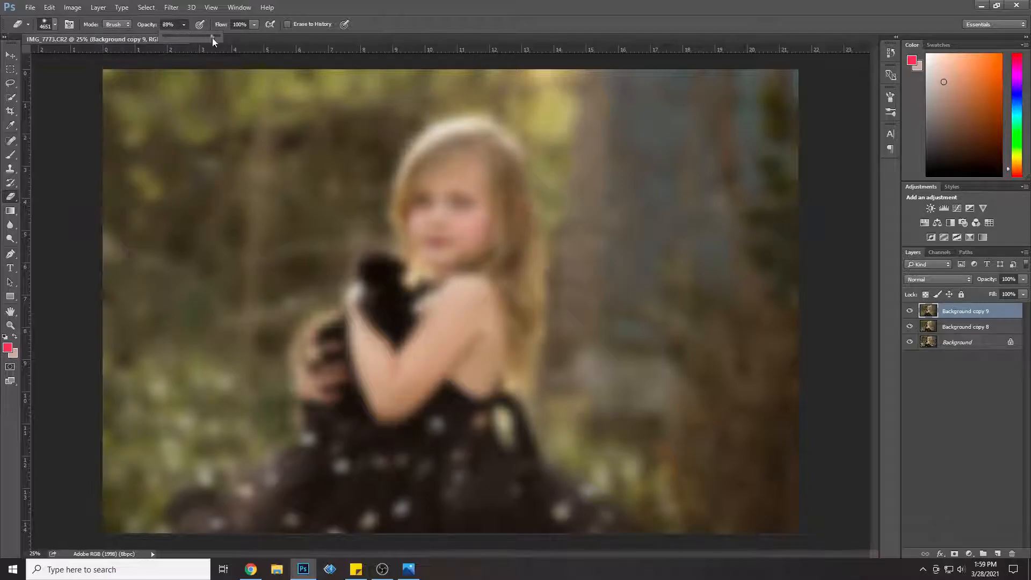
Step: Try erasing the blur over the girl's face and the bird with the very large Eraser, and step backward
click(208, 73)
click(202, 71)
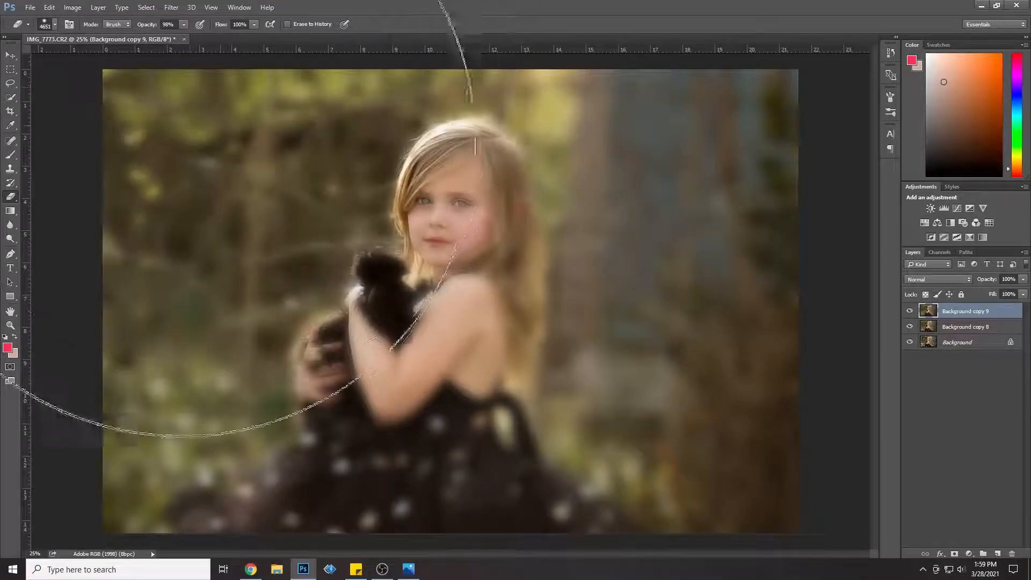
click(160, 216)
click(30, 7)
mouse_move(50, 7)
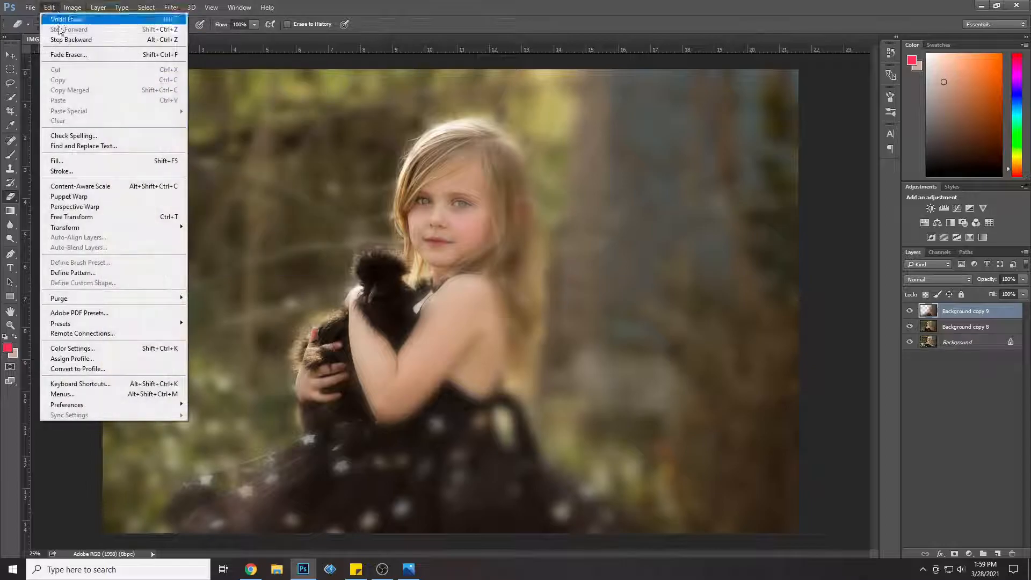
click(135, 38)
Step: Reduce the Eraser to about 2550 px and erase the blur over the girl, the bird and the whole skirt
click(48, 24)
drag(124, 59, 119, 60)
click(247, 129)
mouse_move(198, 284)
mouse_down()
mouse_move(258, 146)
mouse_move(317, 266)
mouse_move(344, 363)
mouse_move(324, 436)
mouse_move(345, 440)
mouse_up()
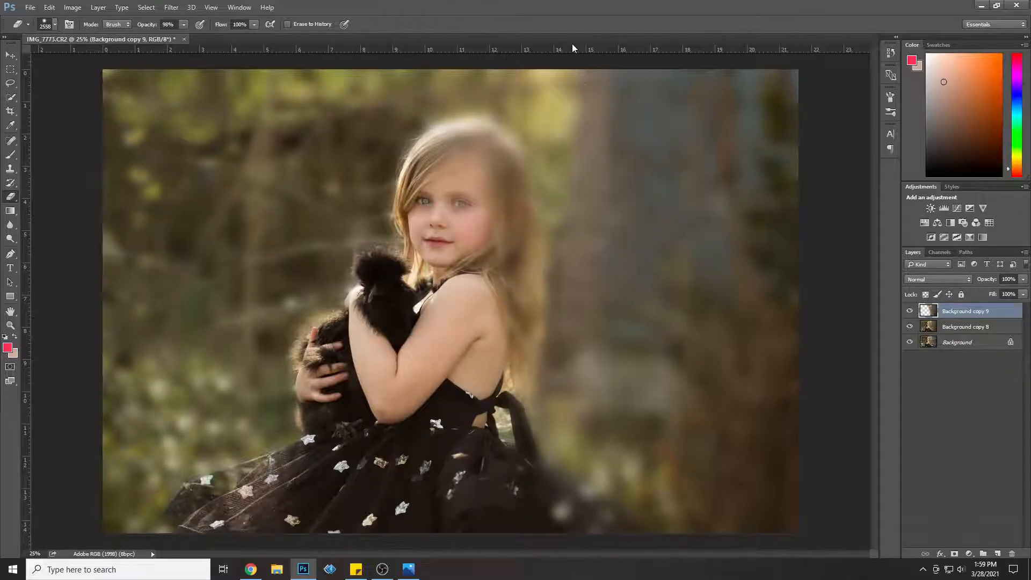
mouse_move(751, 505)
mouse_down()
mouse_move(714, 532)
mouse_move(357, 498)
mouse_up()
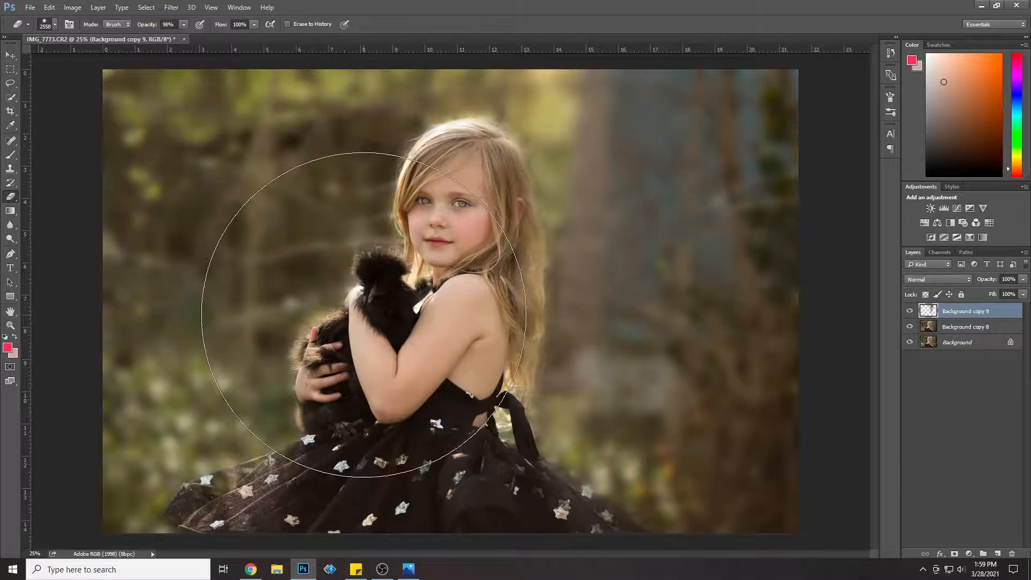
Step: Compare the portrait with and without the Background copy 9 blur layer
click(910, 311)
click(910, 312)
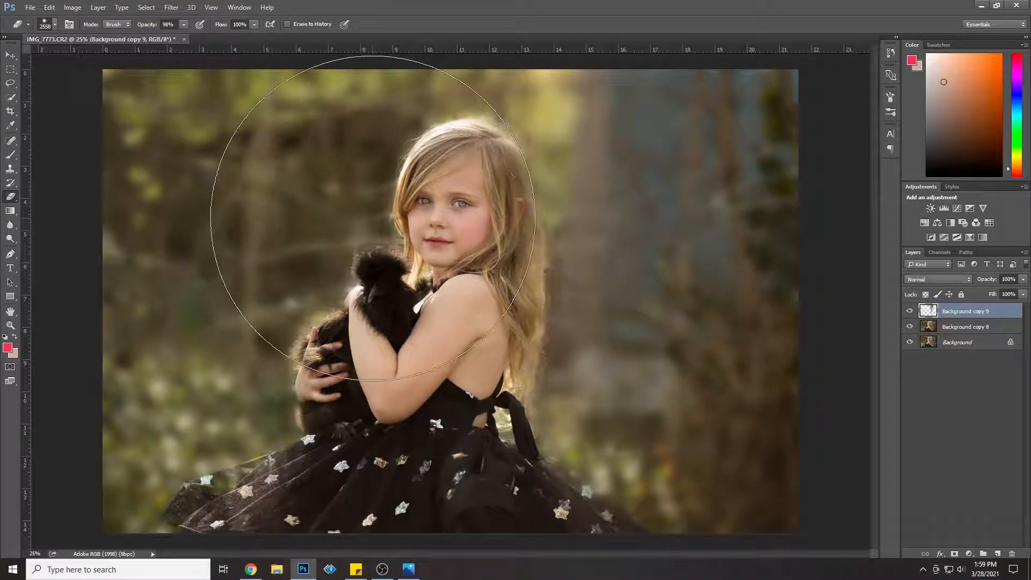
click(909, 312)
click(909, 311)
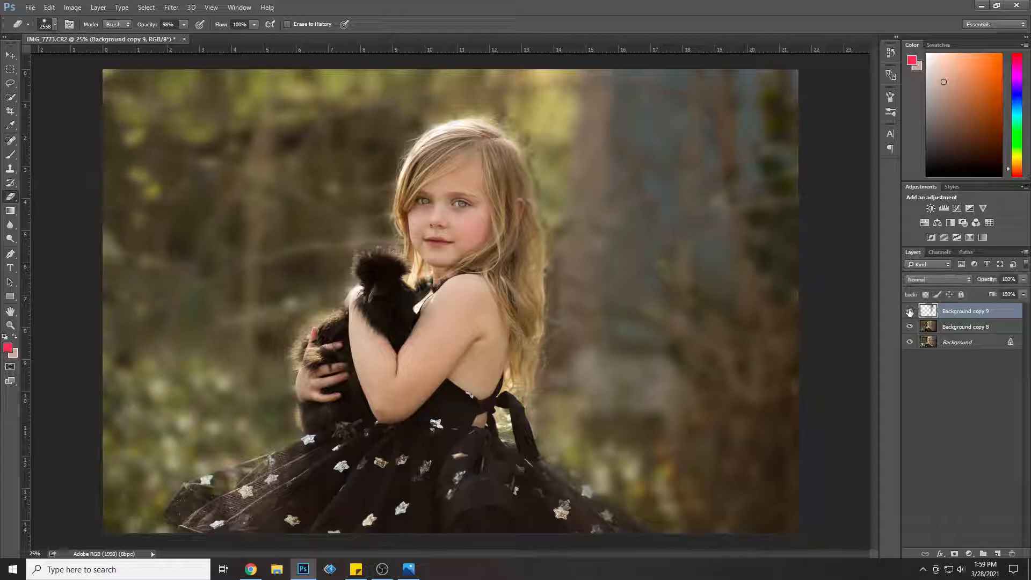
Step: Set the Eraser size to 191 px and recheck the Background copy 9 layer's effect by toggling its visibility
click(47, 26)
drag(112, 59, 109, 59)
click(595, 82)
click(910, 311)
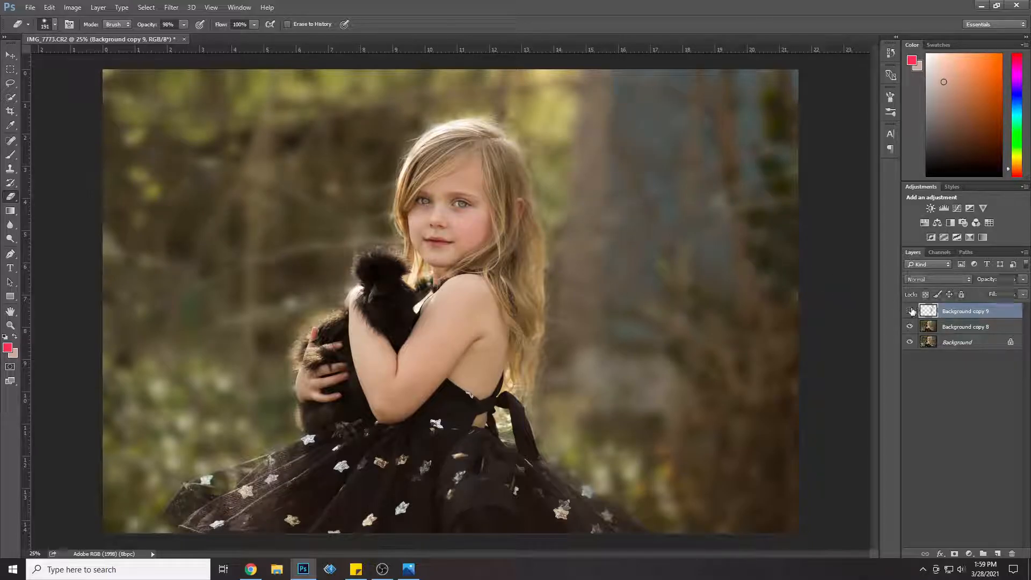
click(910, 311)
click(910, 311)
click(910, 311)
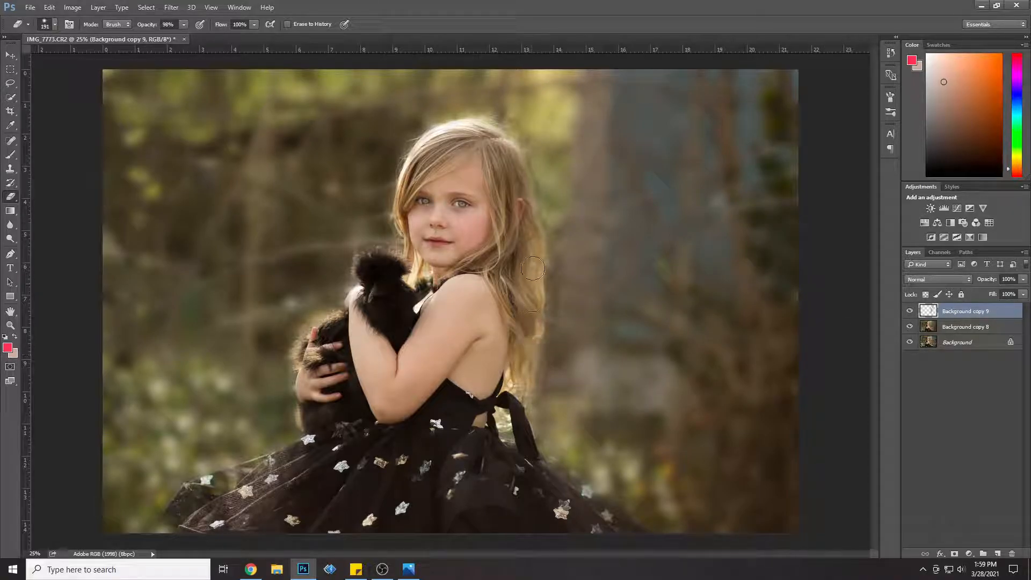
Step: Merge the Background copy 8 and Background copy 9 layers, and hide the merged layer to compare with the original photo
right_click(963, 331)
click(905, 392)
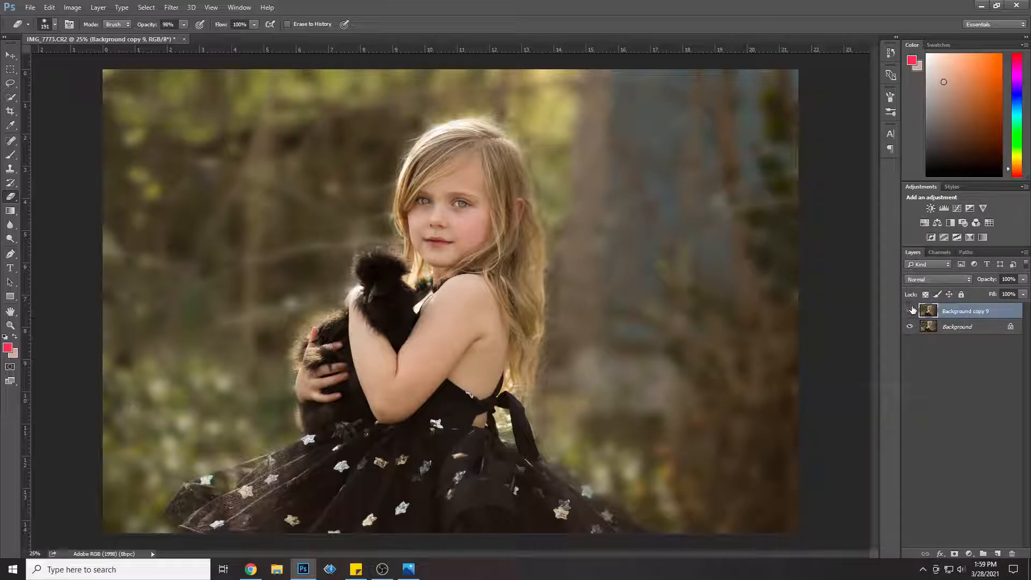
click(912, 311)
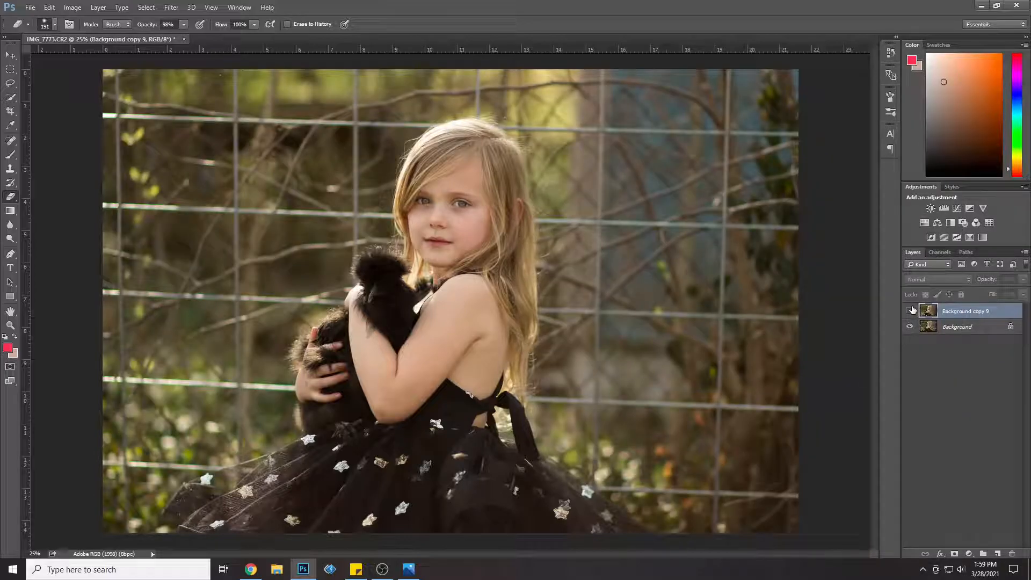
Step: Compare the portrait with and without the merged Background copy 9 layer, leaving the layer shown
click(912, 311)
click(911, 310)
click(911, 311)
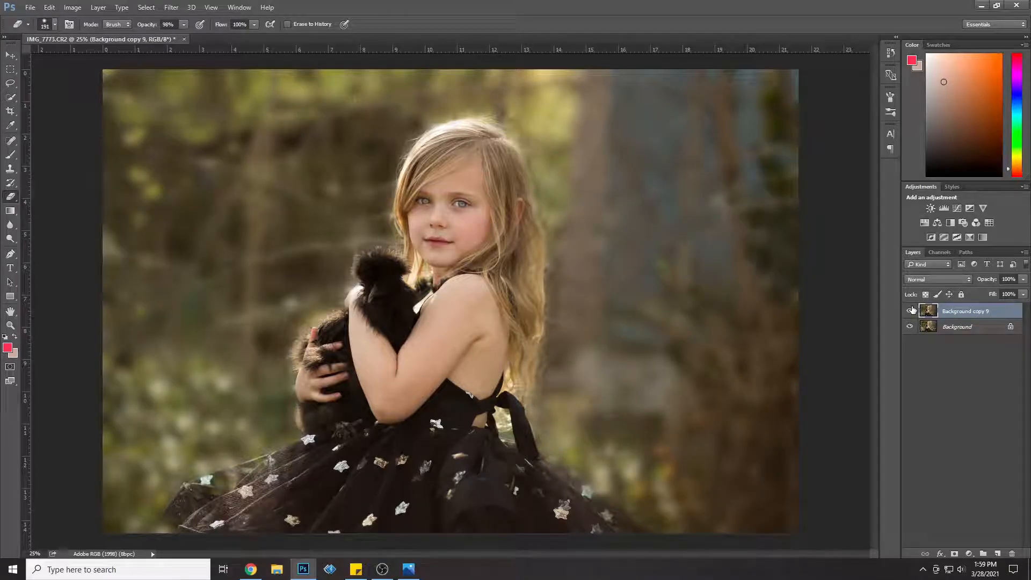
Step: Duplicate the Background copy 9 layer within the same document
right_click(990, 311)
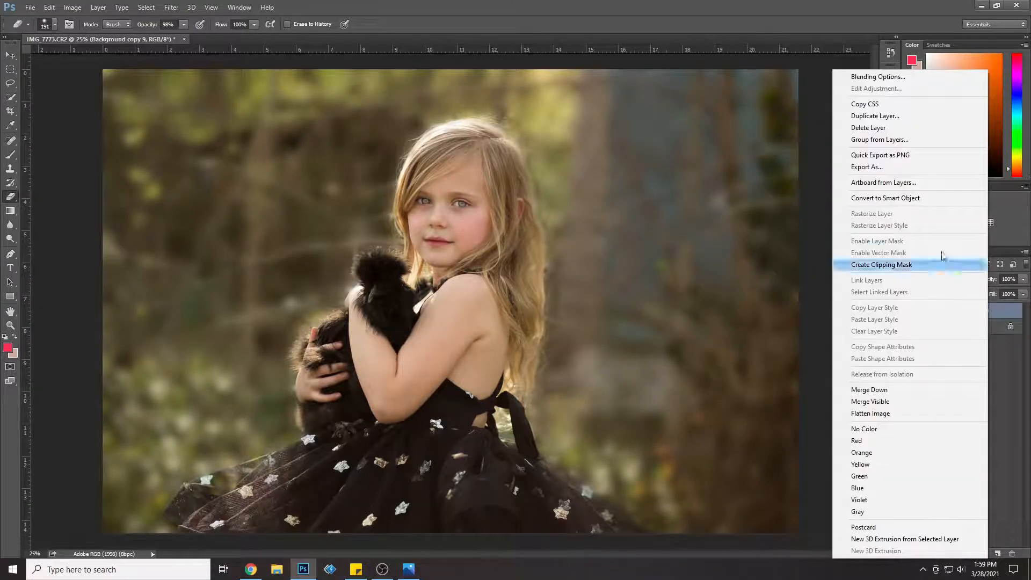
click(917, 111)
click(611, 175)
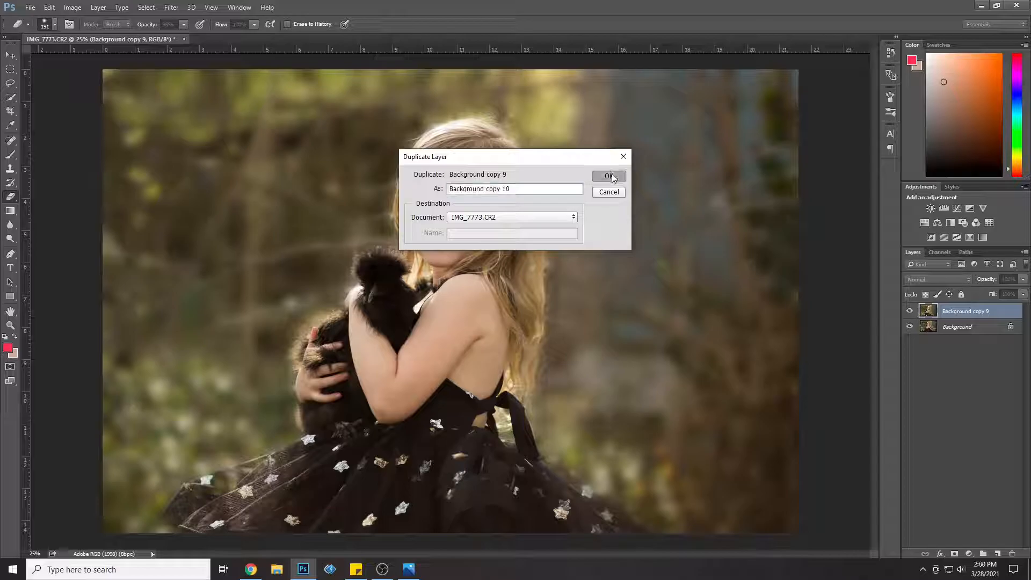
Step: Render a 105mm Prime lens flare with raised brightness in the upper-left corner of the photo on the duplicate layer
click(172, 9)
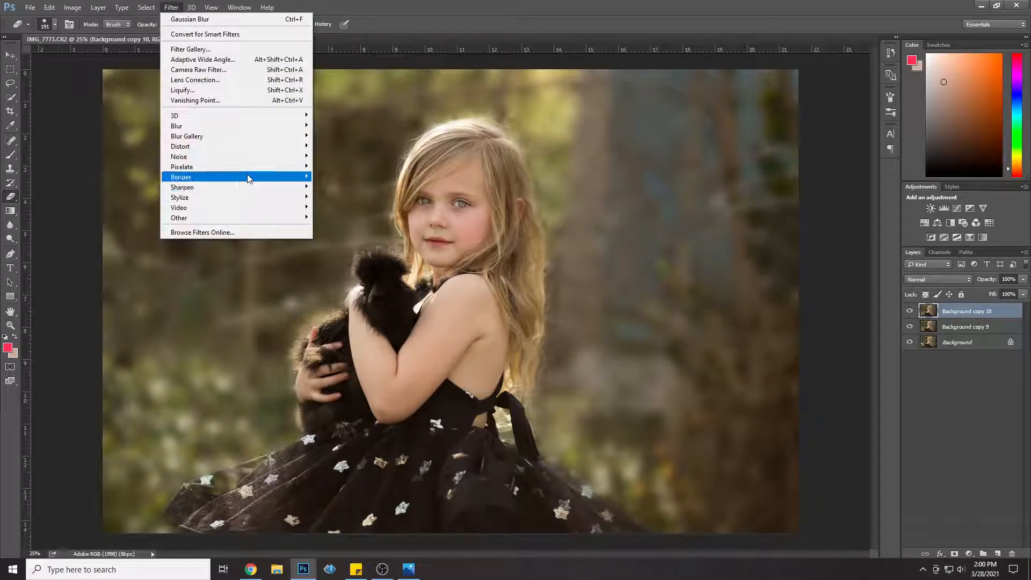
mouse_move(247, 176)
click(373, 247)
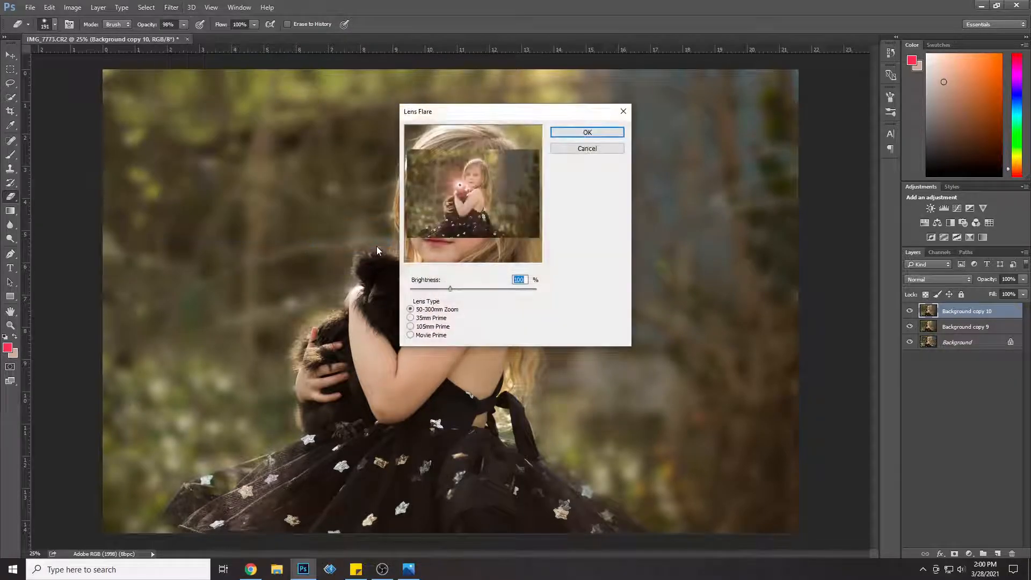
click(436, 328)
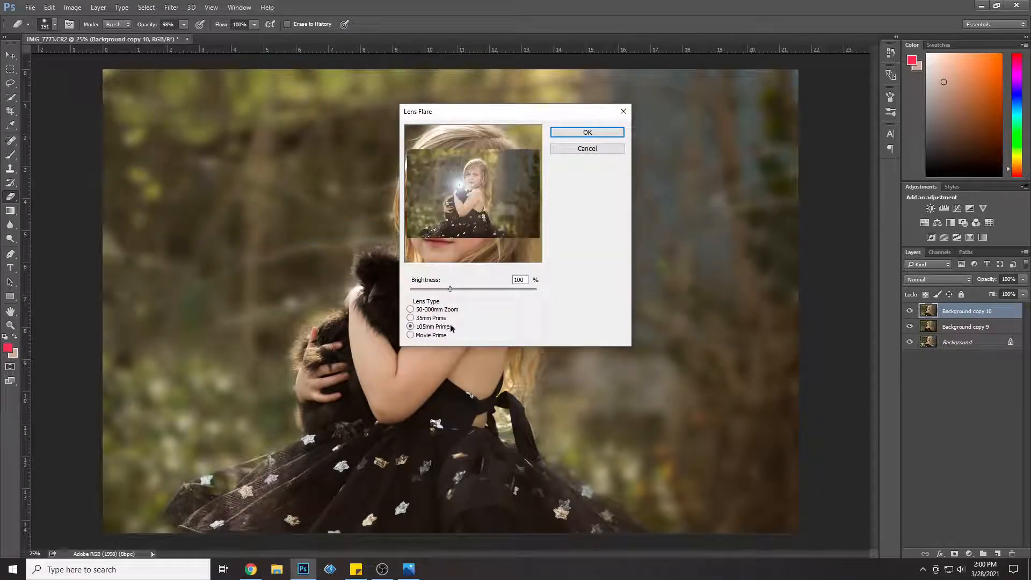
drag(460, 185, 415, 157)
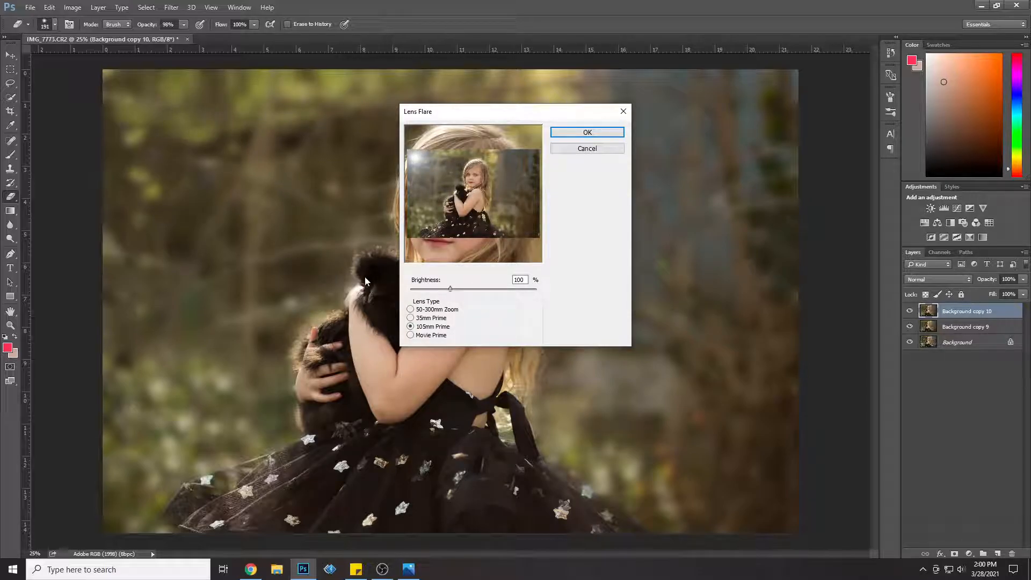
drag(468, 288, 475, 290)
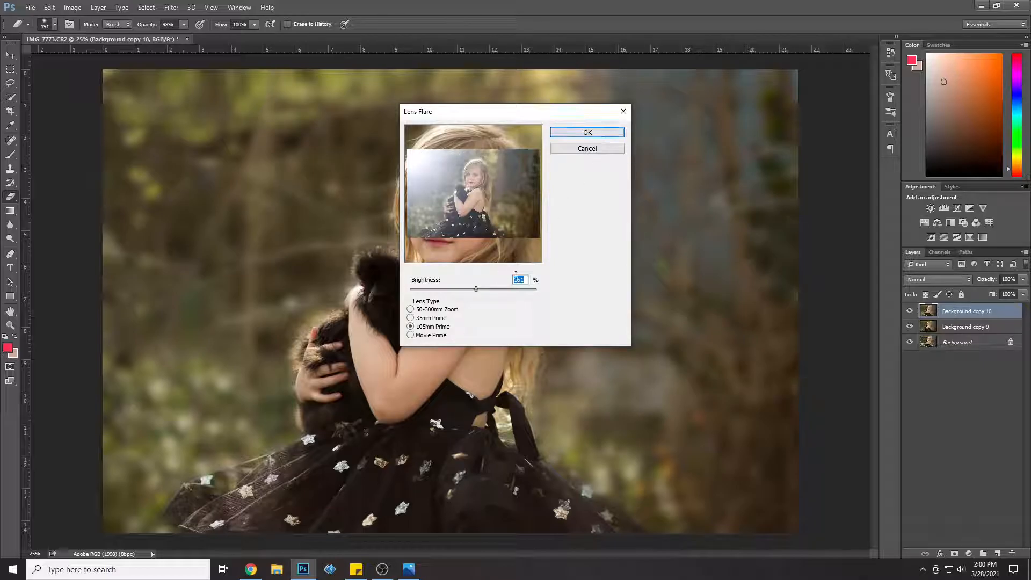
click(588, 132)
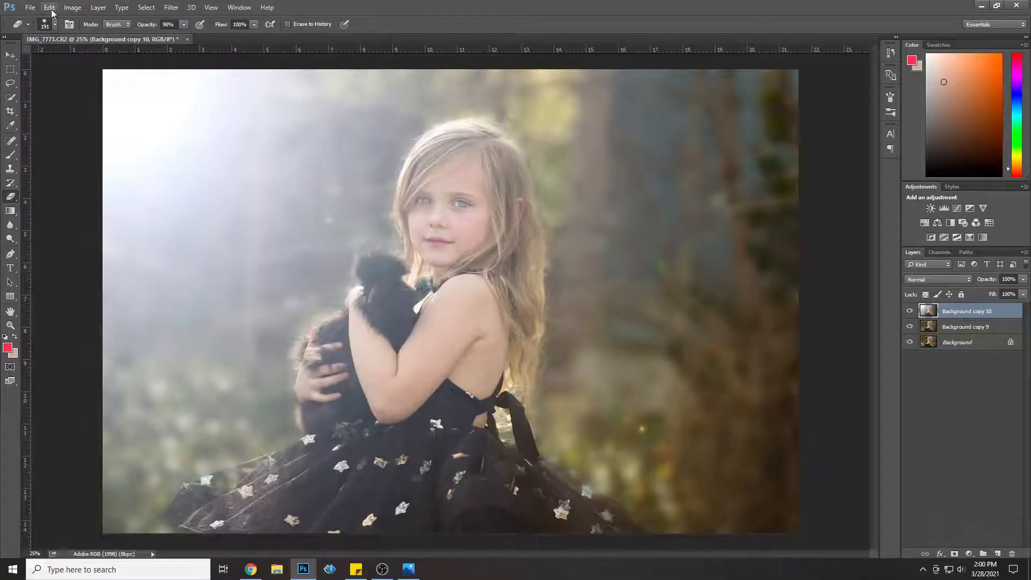
Step: Set the Eraser to 2558 px and 69% opacity, and erase the flare from the right-hand background and the lower skirt
click(49, 8)
click(49, 8)
click(54, 24)
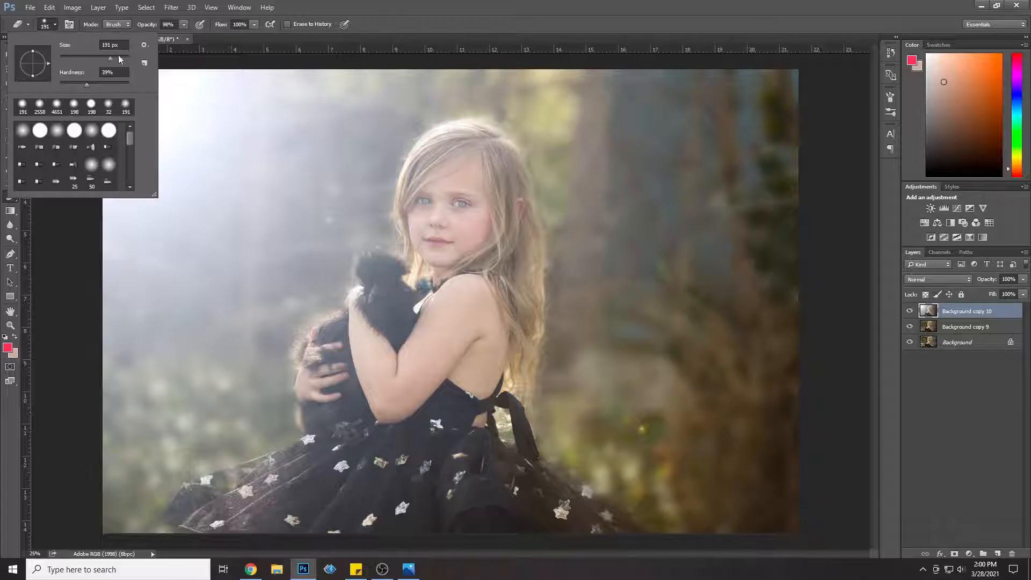
drag(124, 57, 168, 38)
click(183, 26)
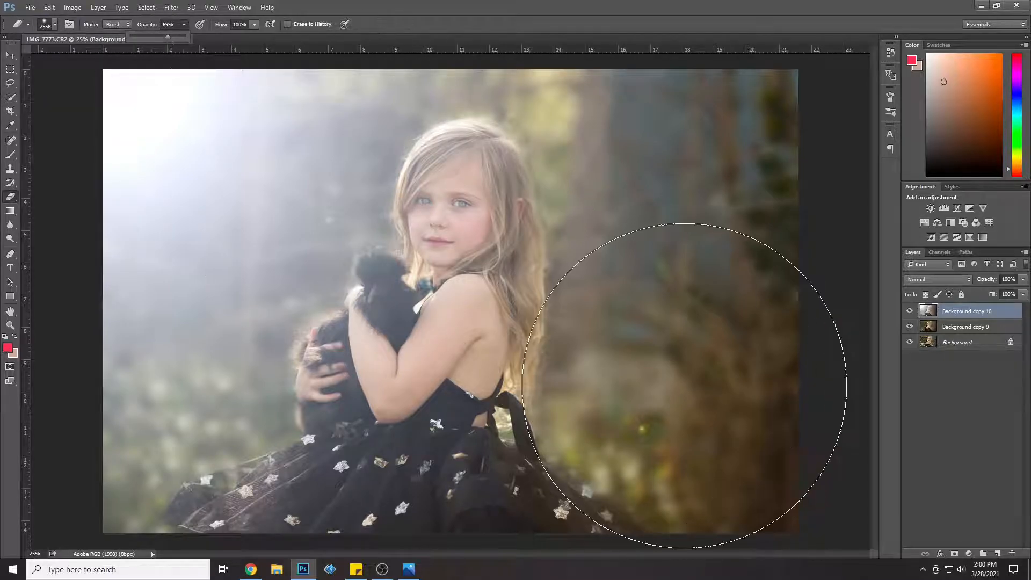
click(629, 403)
click(628, 402)
mouse_move(424, 532)
mouse_down()
mouse_move(377, 572)
mouse_move(326, 579)
mouse_move(493, 573)
mouse_up()
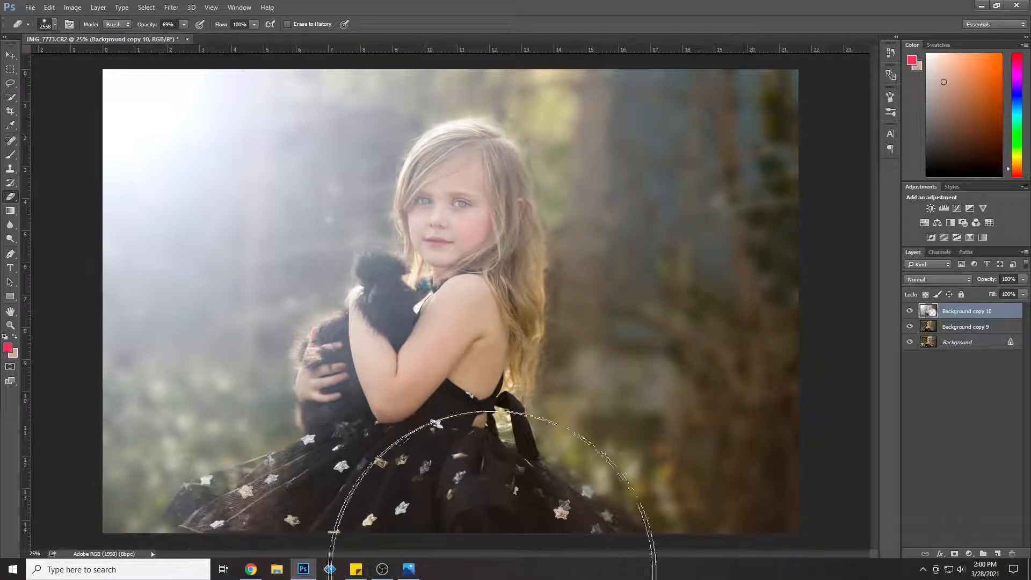
Step: Reduce the Eraser to 467 px and erase the flare over the skirt, the bird and the girl's face, hair and arms
click(52, 29)
click(224, 506)
mouse_move(223, 506)
mouse_down()
mouse_move(202, 516)
mouse_move(204, 541)
mouse_move(200, 528)
mouse_move(355, 483)
mouse_move(408, 502)
mouse_move(577, 527)
mouse_move(554, 530)
mouse_move(389, 408)
mouse_move(331, 413)
mouse_move(329, 430)
mouse_move(341, 370)
mouse_move(381, 372)
mouse_move(406, 345)
mouse_move(379, 277)
mouse_move(373, 305)
mouse_move(335, 354)
mouse_move(329, 394)
mouse_move(318, 394)
mouse_move(336, 434)
mouse_move(397, 363)
mouse_move(493, 300)
mouse_move(515, 260)
mouse_move(503, 240)
mouse_move(511, 217)
mouse_move(516, 318)
mouse_move(502, 315)
mouse_move(511, 213)
mouse_move(479, 149)
mouse_move(442, 169)
mouse_move(425, 292)
mouse_move(483, 216)
mouse_move(436, 303)
mouse_up()
mouse_move(489, 222)
mouse_down()
mouse_move(448, 255)
mouse_move(461, 210)
mouse_move(445, 184)
mouse_move(467, 156)
mouse_move(448, 226)
mouse_move(451, 316)
mouse_move(366, 277)
mouse_move(461, 348)
mouse_up()
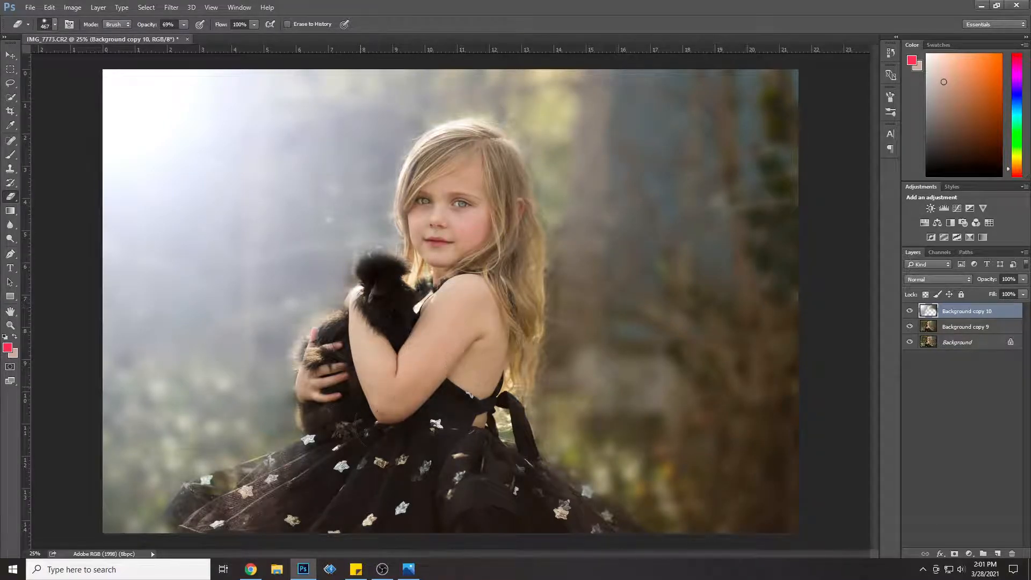
Step: Lower the flare layer's opacity to 70% and toggle its visibility to check the effect
click(1021, 280)
drag(1023, 292, 1005, 293)
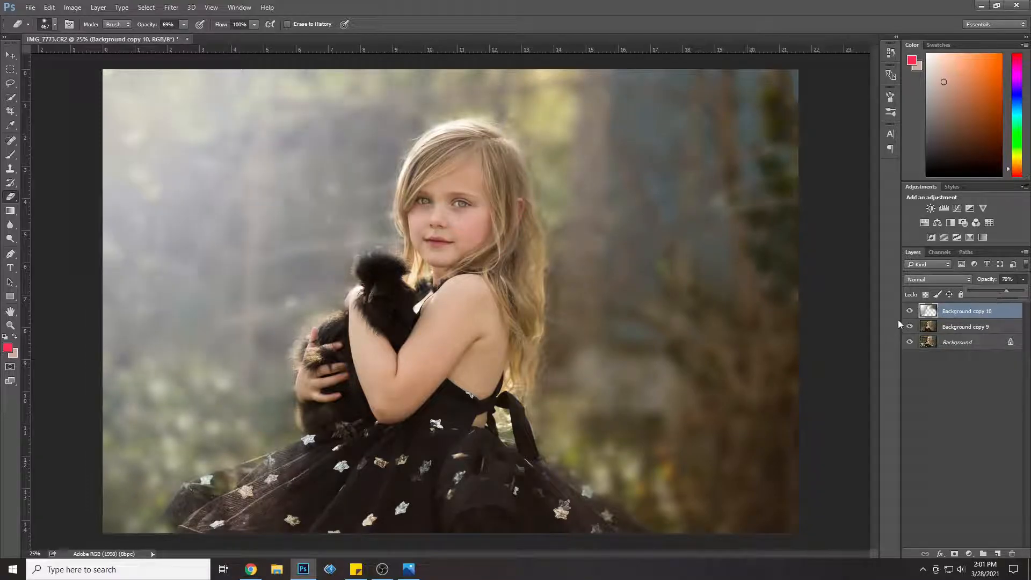
click(910, 312)
click(909, 312)
click(909, 312)
click(909, 313)
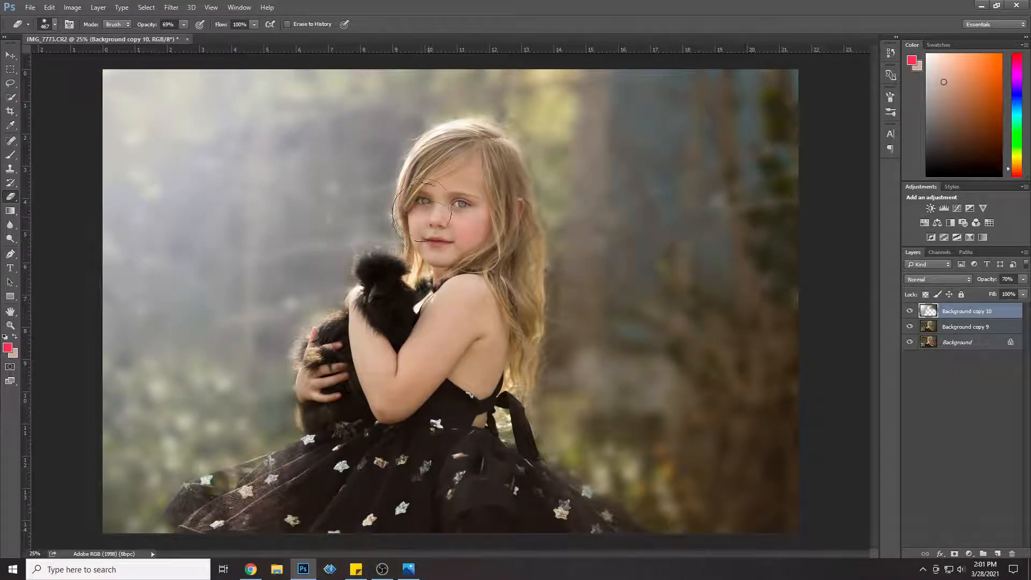
Step: Merge the Background copy 9 and Background copy 10 layers, and duplicate the merged layer as Background copy 11
shift+click(978, 326)
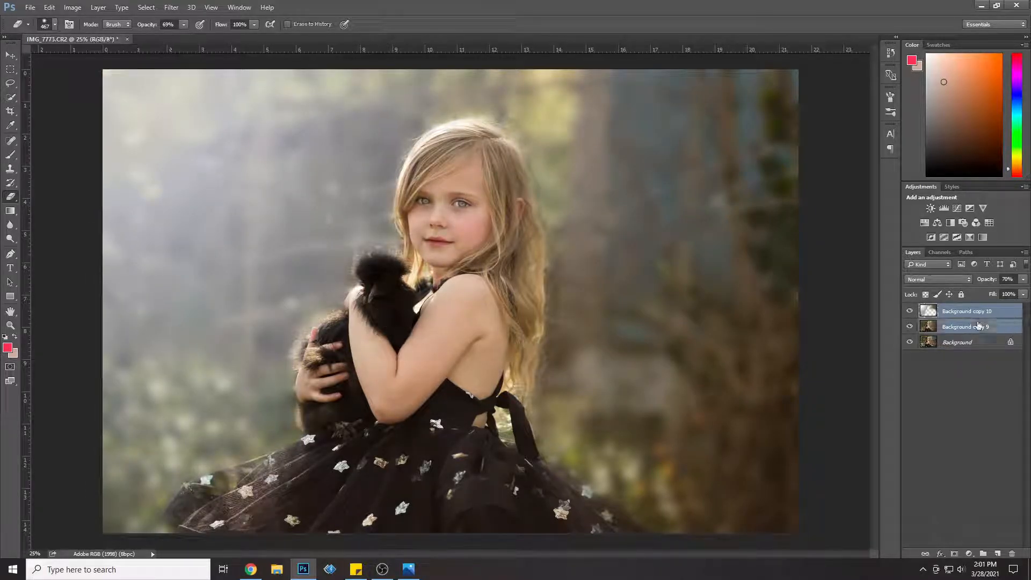
right_click(978, 327)
click(915, 398)
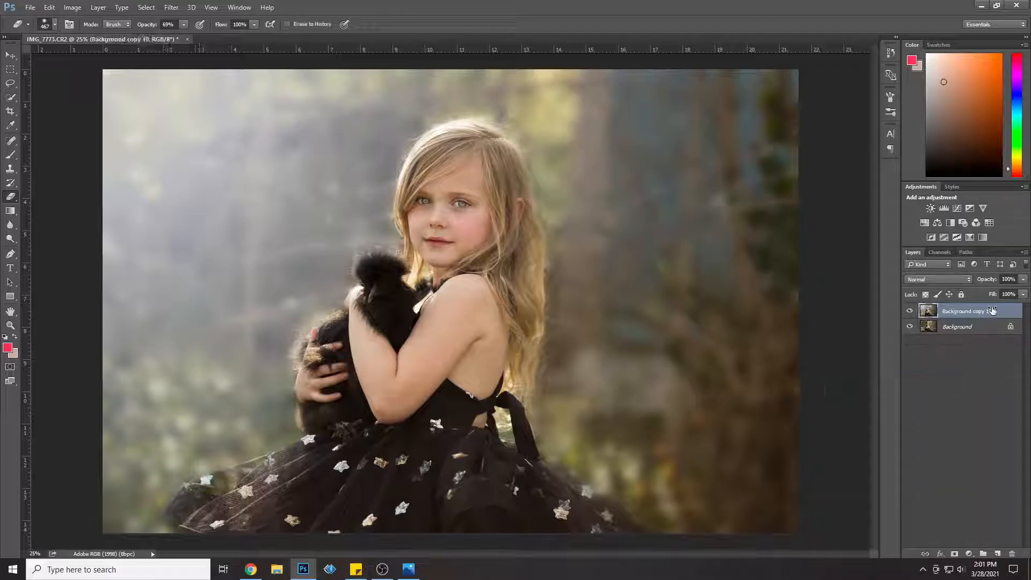
right_click(996, 311)
click(923, 116)
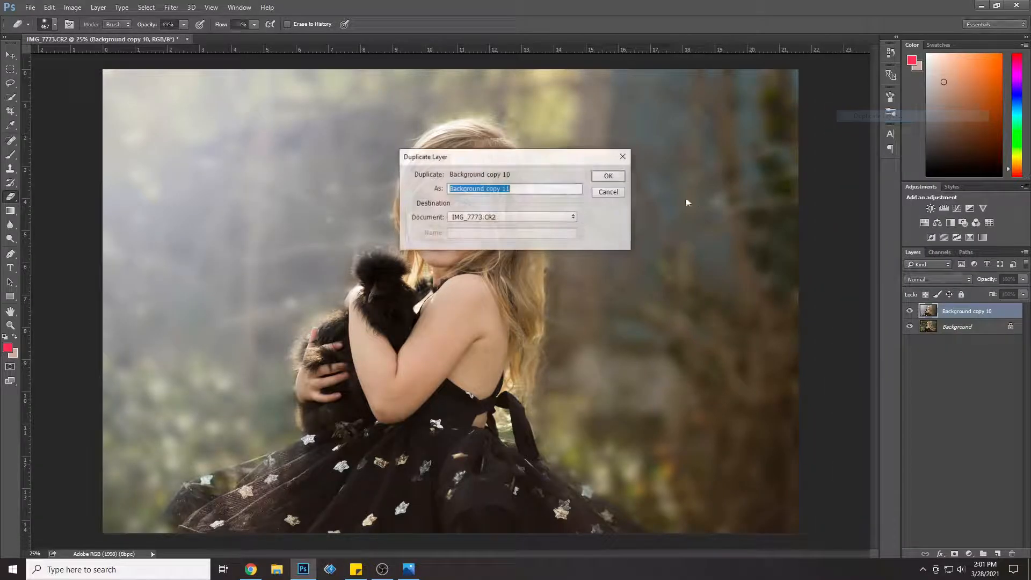
click(609, 176)
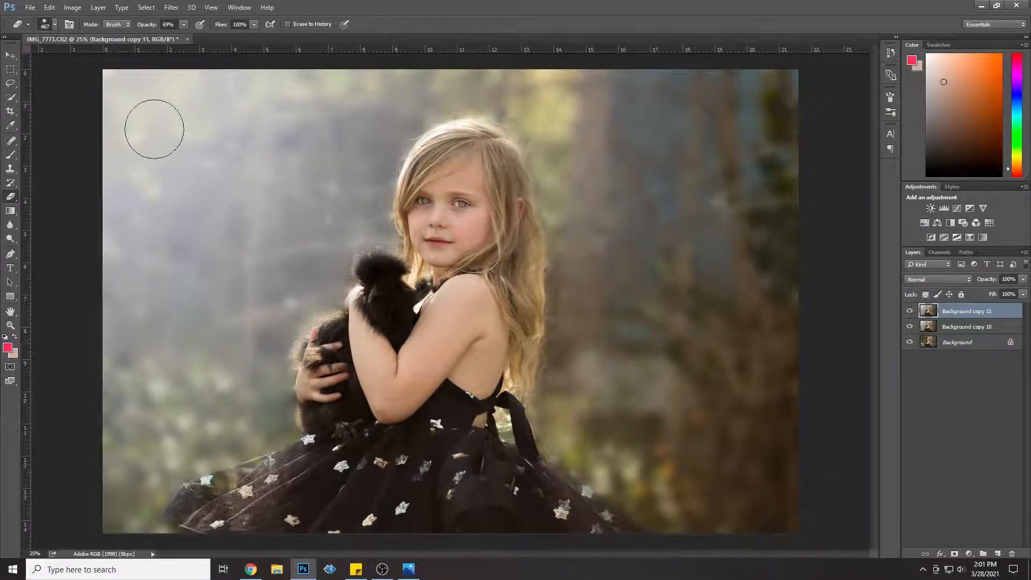
Step: Darken the bird's feathers with the Burn tool at 170 px and 25% exposure
click(10, 239)
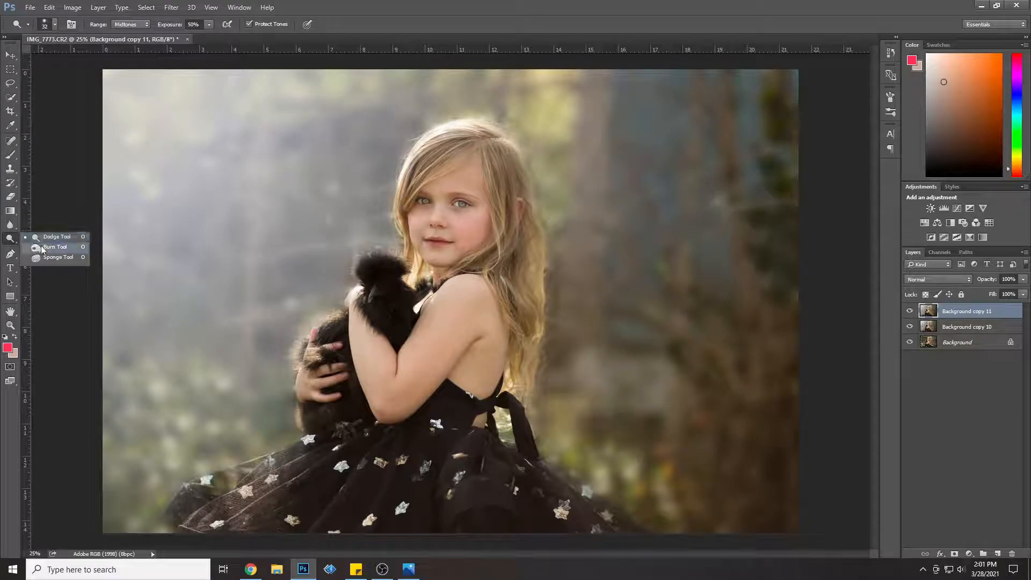
click(43, 237)
click(54, 25)
click(106, 59)
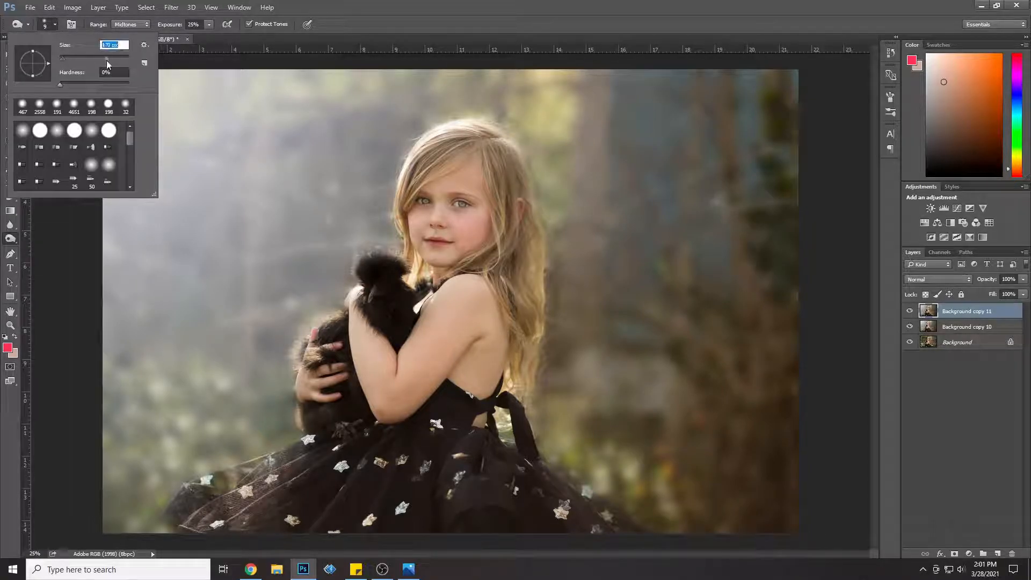
click(376, 304)
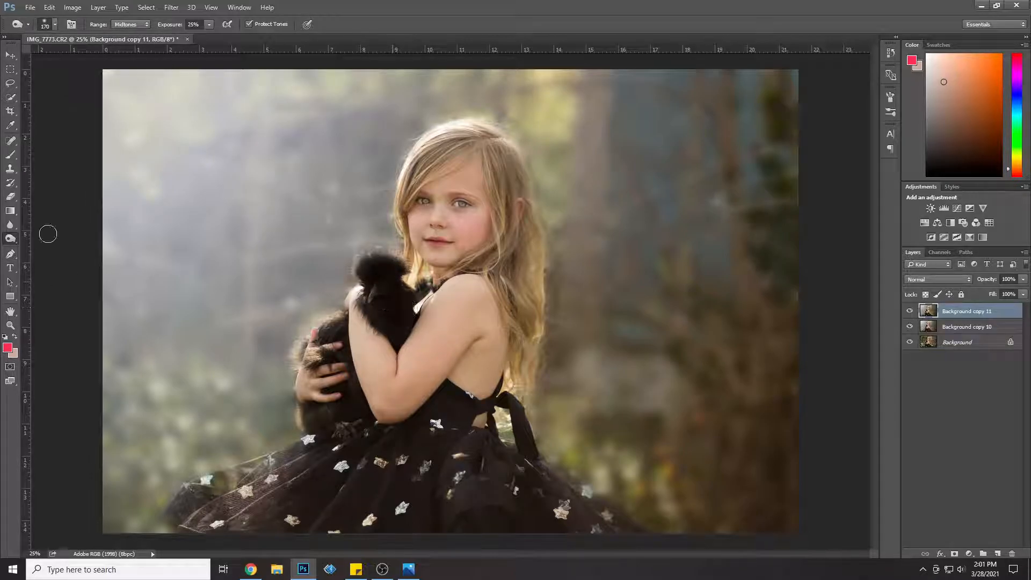
Step: Lighten the bird's feathers beside the girl's hand with the Dodge tool at 123 px
drag(11, 238, 49, 247)
click(54, 24)
key(Return)
mouse_move(342, 324)
mouse_down()
mouse_move(343, 335)
mouse_move(343, 327)
mouse_up()
Step: Darken the shaded side of the girl's hair and face with the Burn tool at 343 px and 25% exposure
click(11, 225)
click(10, 238)
click(39, 249)
click(55, 24)
drag(106, 57, 117, 57)
click(509, 166)
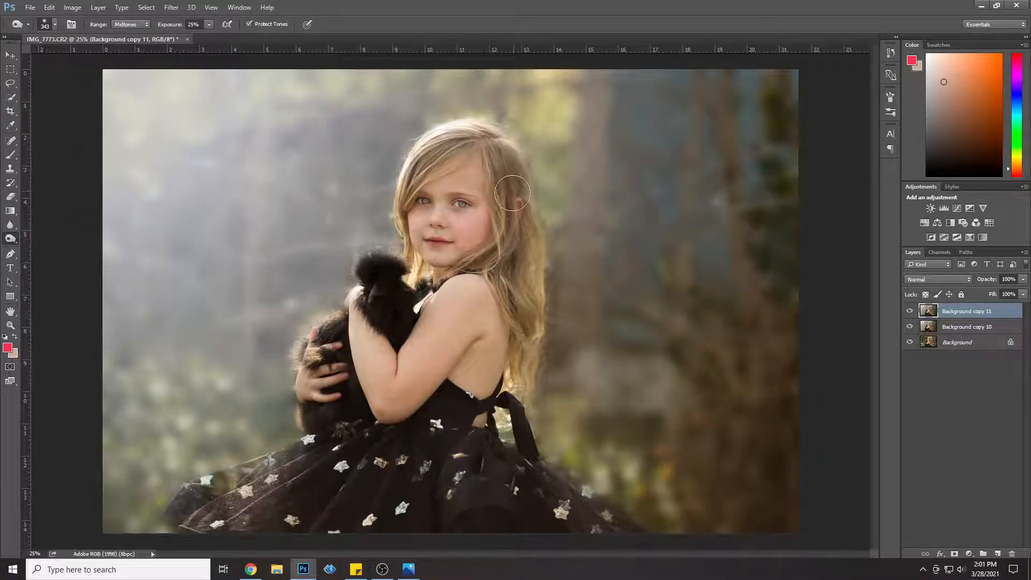
mouse_move(529, 267)
mouse_down()
mouse_move(527, 243)
mouse_move(529, 352)
mouse_move(522, 262)
mouse_move(477, 250)
mouse_move(487, 226)
mouse_move(476, 217)
mouse_move(491, 209)
mouse_move(476, 170)
mouse_move(492, 200)
mouse_move(467, 257)
mouse_move(477, 233)
mouse_up()
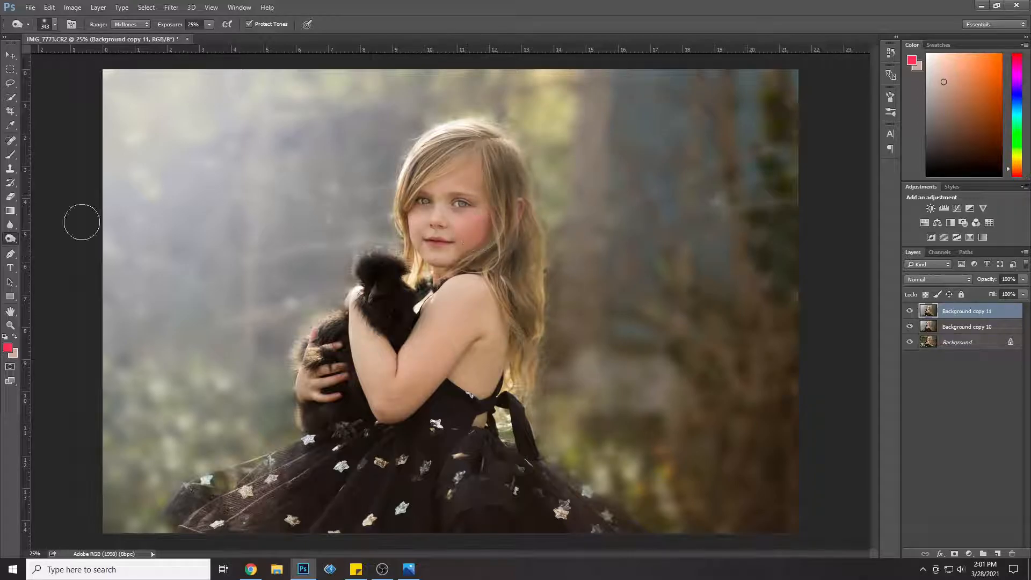
Step: Brighten the girl's face and front hair with the Dodge tool at 160 px, reducing its exposure to 26%
right_click(10, 238)
click(43, 236)
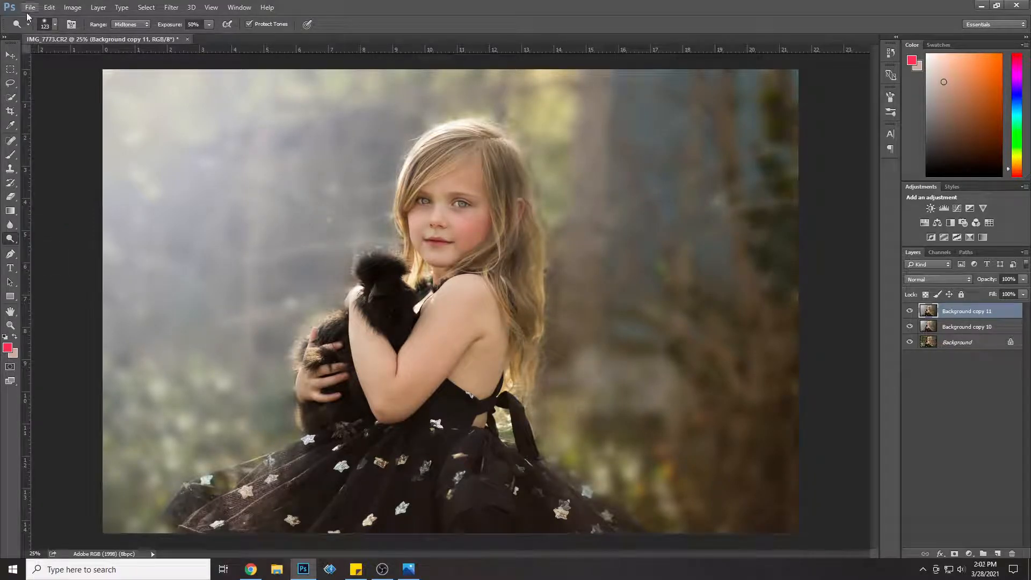
click(54, 25)
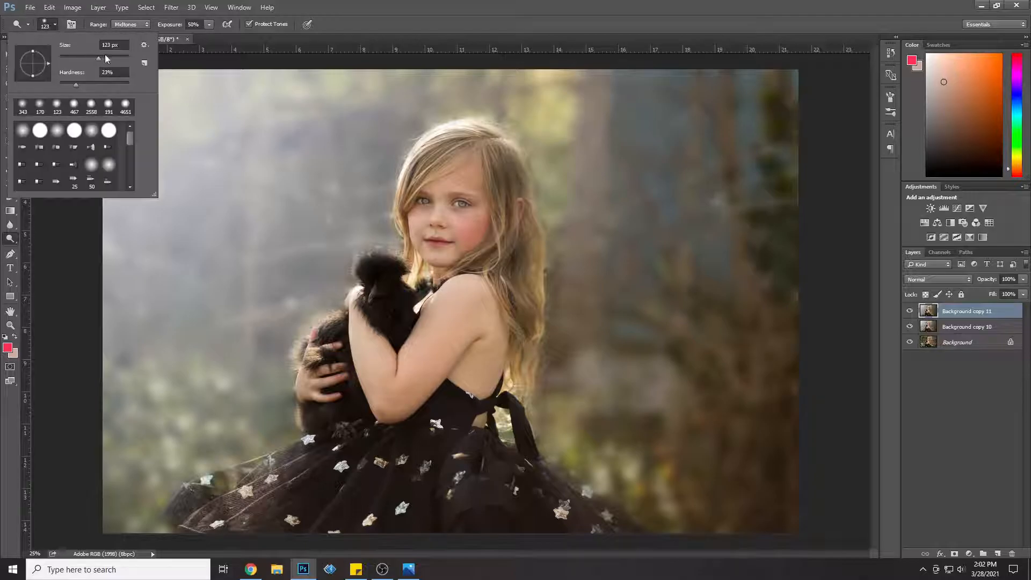
click(428, 231)
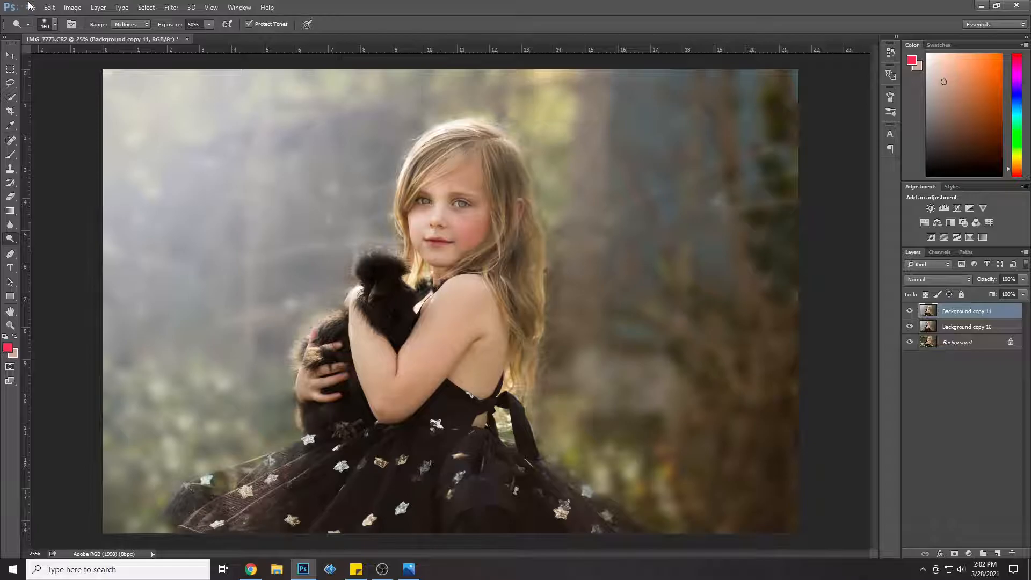
click(49, 7)
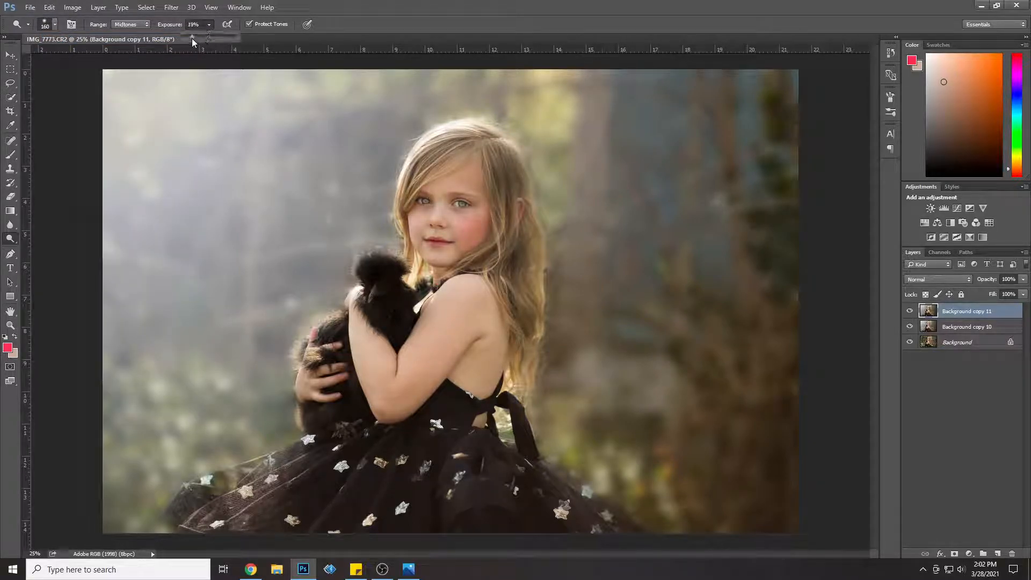
click(439, 159)
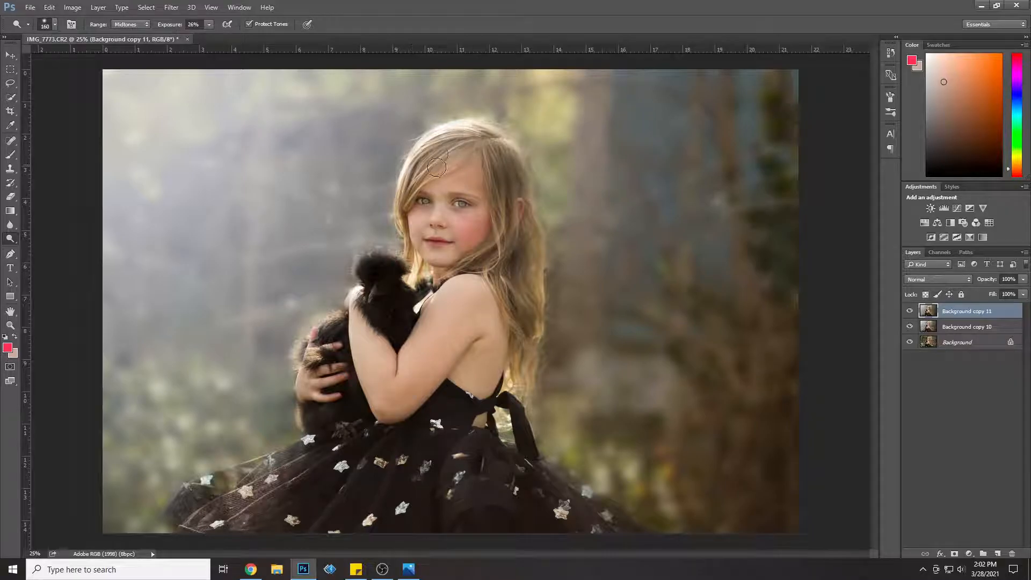
drag(426, 218, 433, 233)
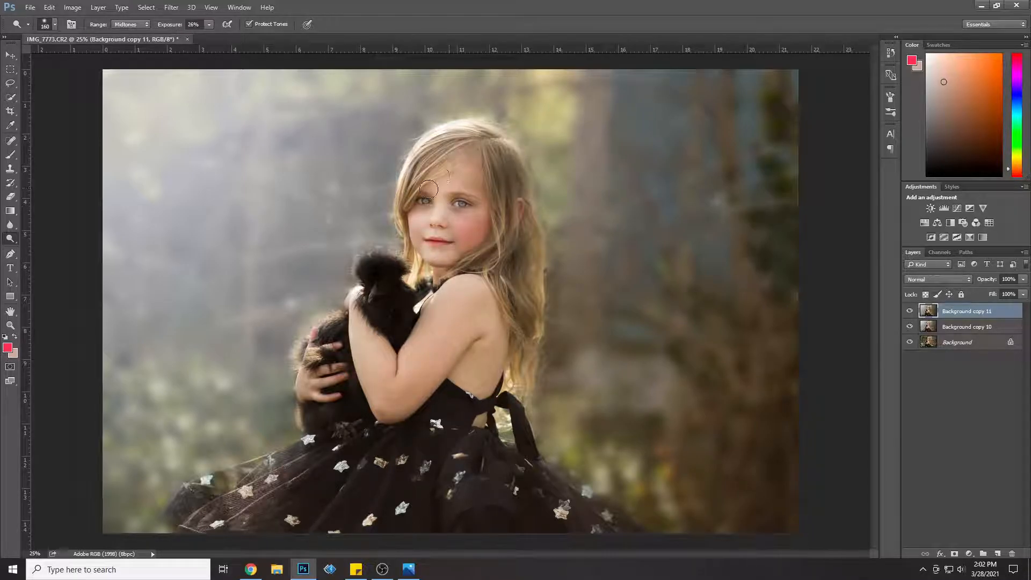
Step: Lower the Background copy 11 layer's opacity to 60% and compare the portrait with and without it
click(1023, 279)
click(991, 293)
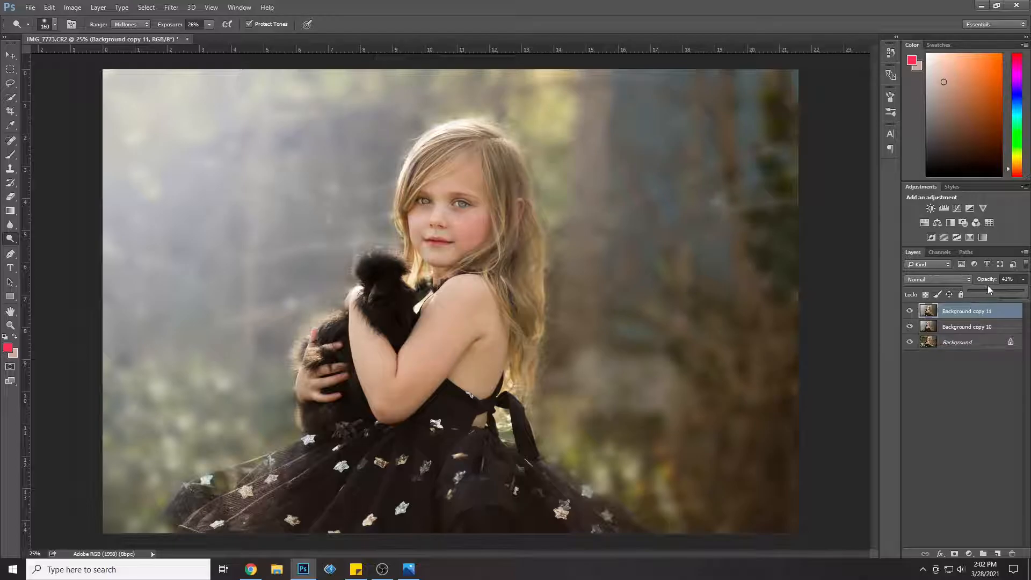
drag(1001, 292, 1001, 292)
click(910, 312)
click(910, 312)
click(910, 312)
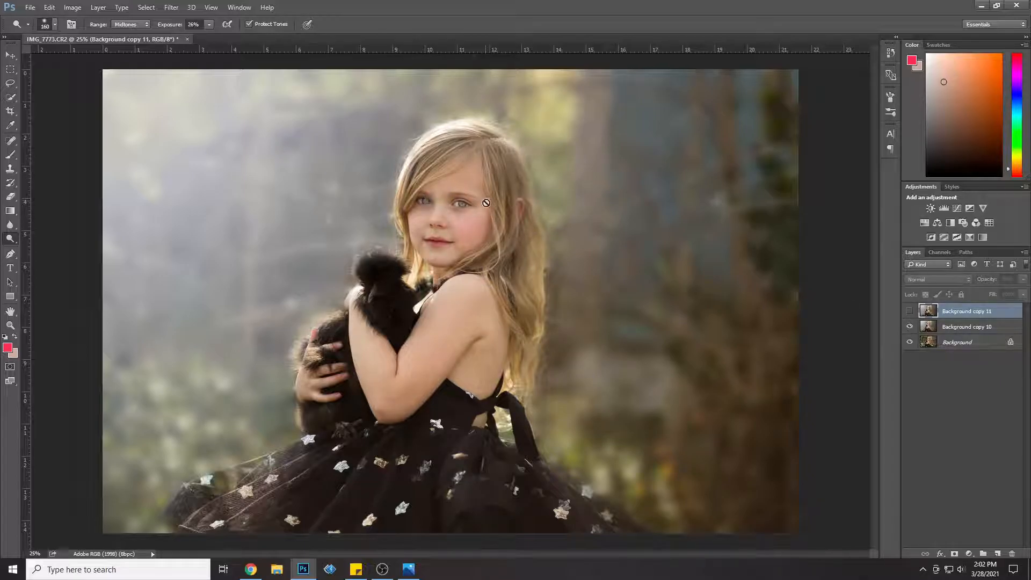
click(910, 311)
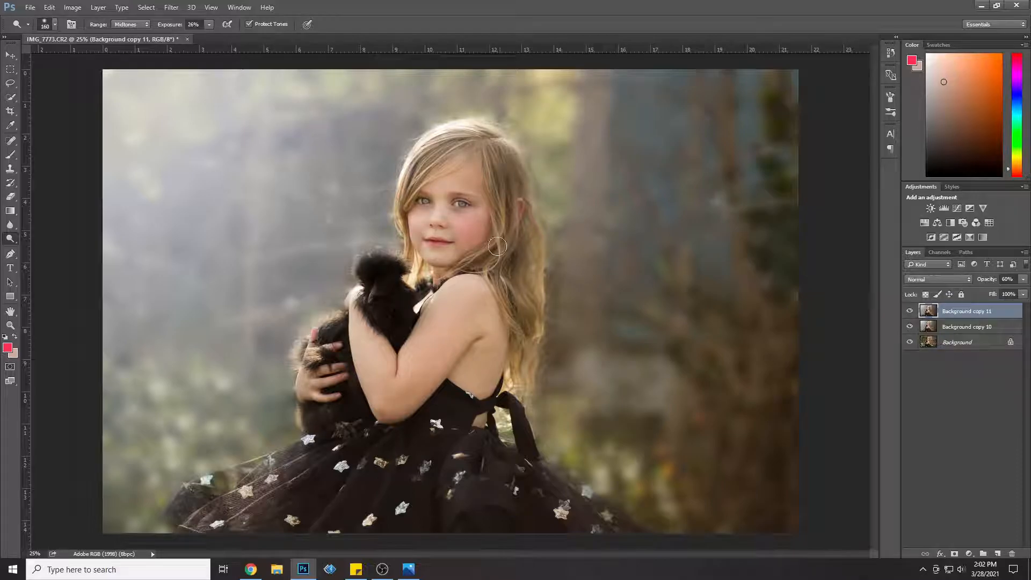
Step: Set the Background copy 11 layer's opacity to 37% and merge it with Background copy 10
click(1024, 280)
drag(996, 288, 991, 294)
shift+click(969, 330)
right_click(970, 329)
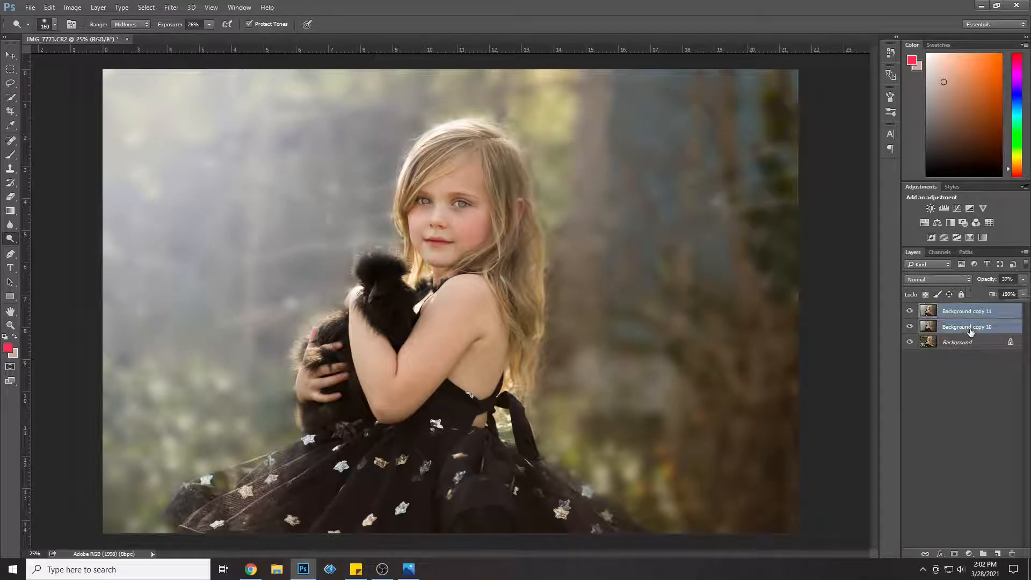
click(881, 387)
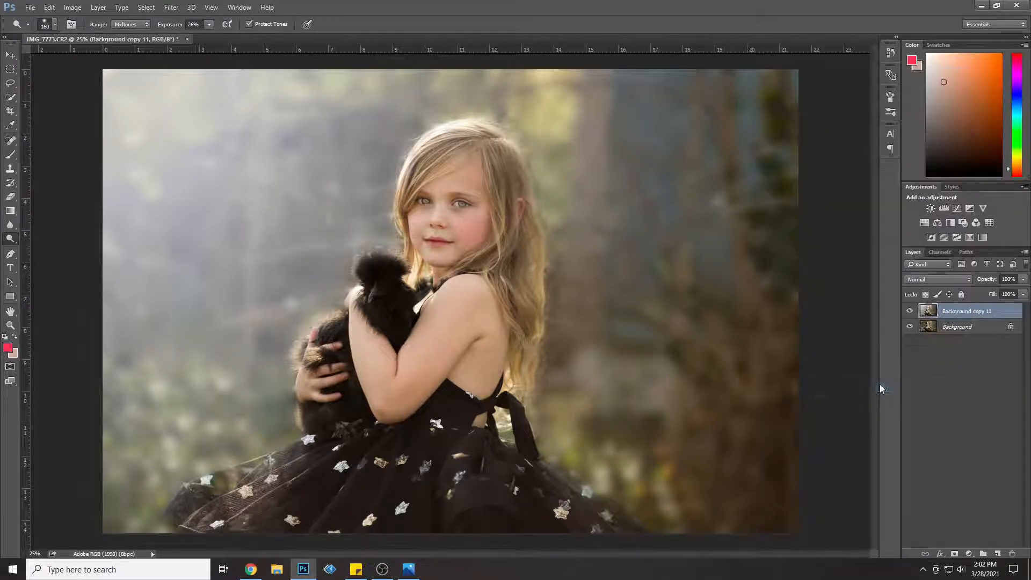
Step: Compare the portrait with and without the Background copy 11 layer, and duplicate that layer
click(908, 310)
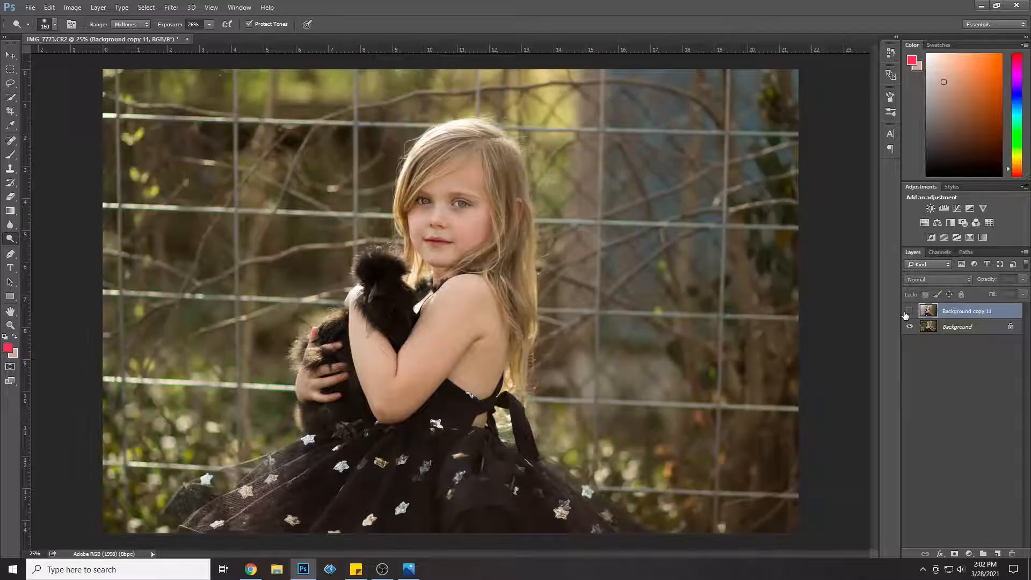
click(909, 311)
click(909, 311)
click(908, 311)
right_click(975, 314)
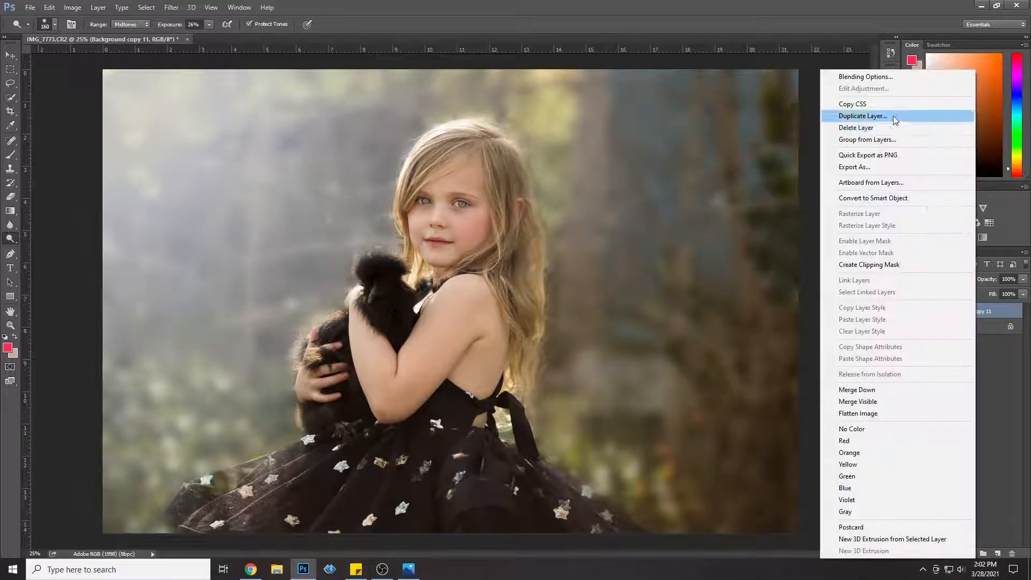
click(856, 117)
click(599, 180)
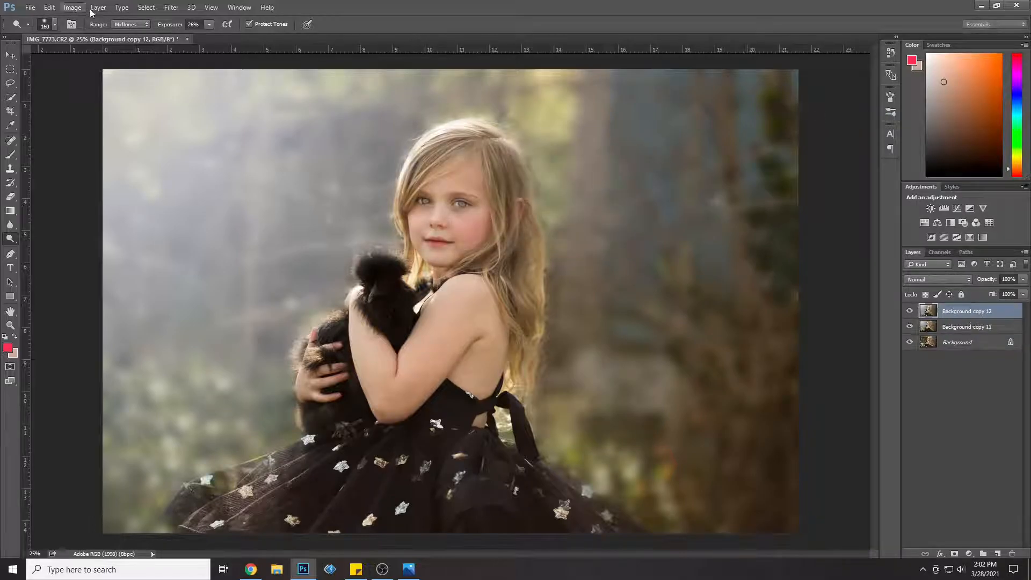
Step: Add a Curves adjustment layer that strongly darkens the midtones and slightly lifts the black point of the RGB curve
click(98, 7)
mouse_move(205, 139)
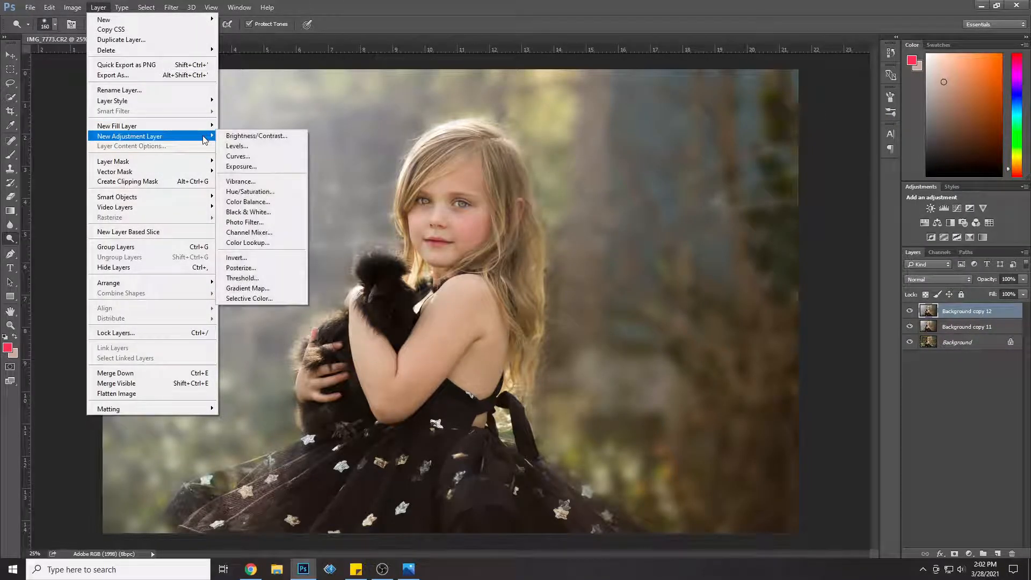
click(237, 155)
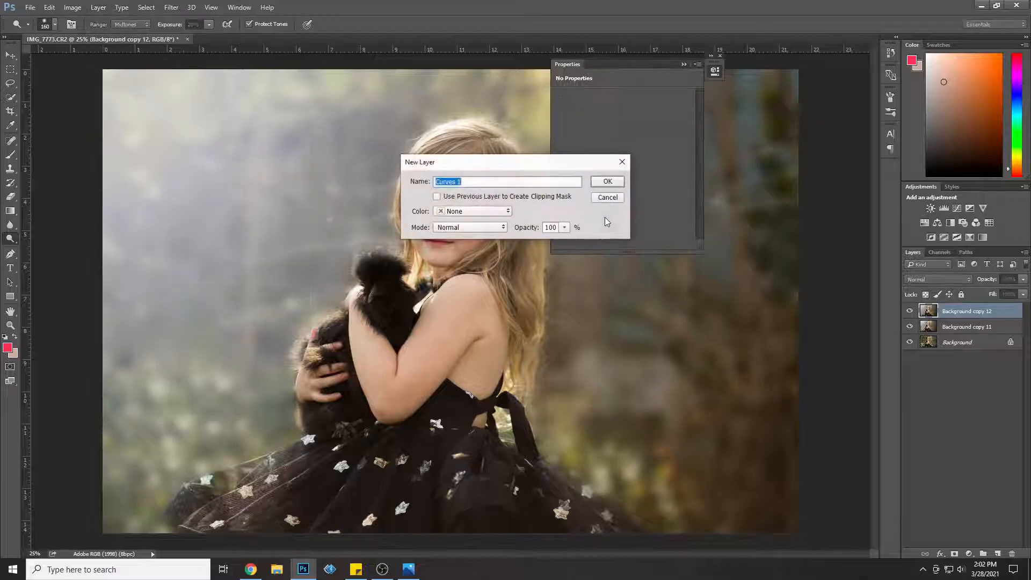
click(621, 183)
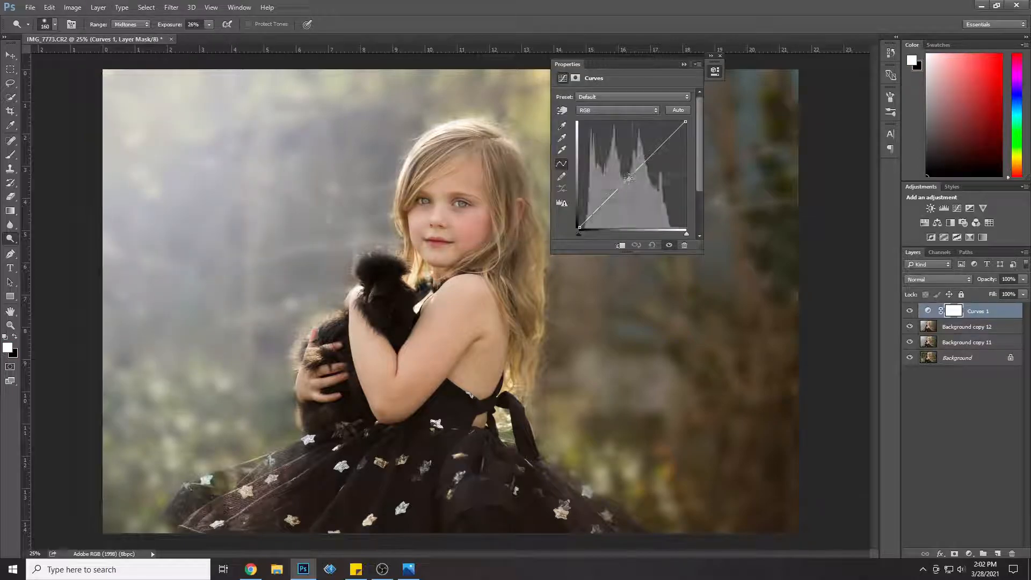
drag(630, 174, 648, 197)
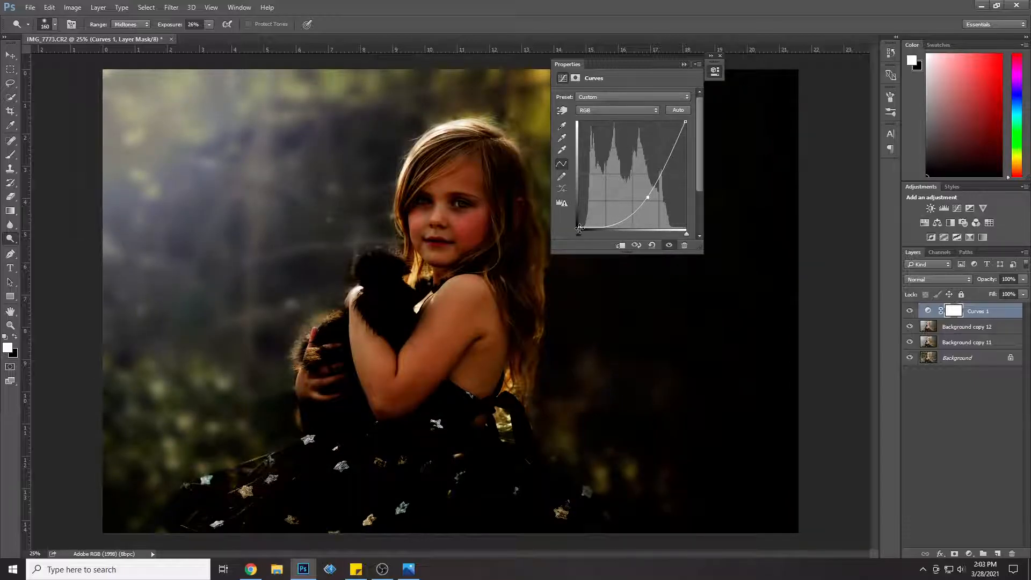
drag(574, 221, 573, 217)
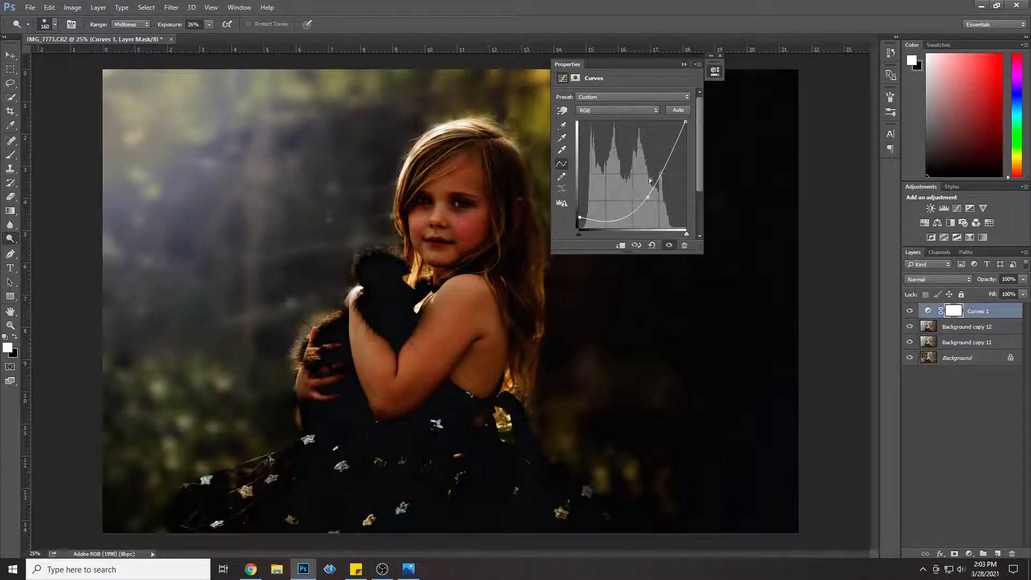
click(720, 55)
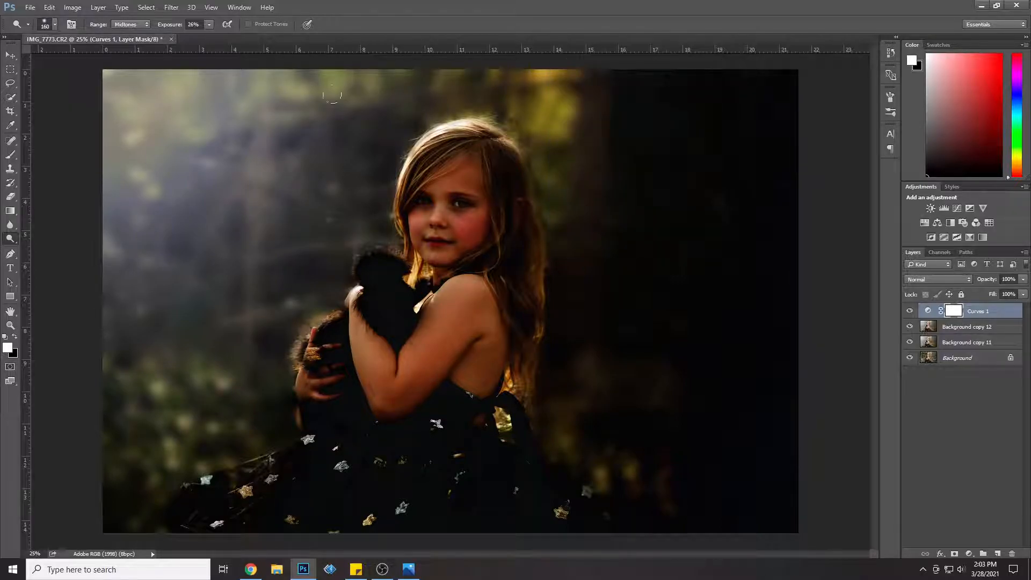
Step: Paint black on the Curves mask with a 2558 px brush at 37% opacity over the girl, dress and background, keeping the edges darker
click(13, 157)
click(55, 25)
click(121, 57)
click(225, 25)
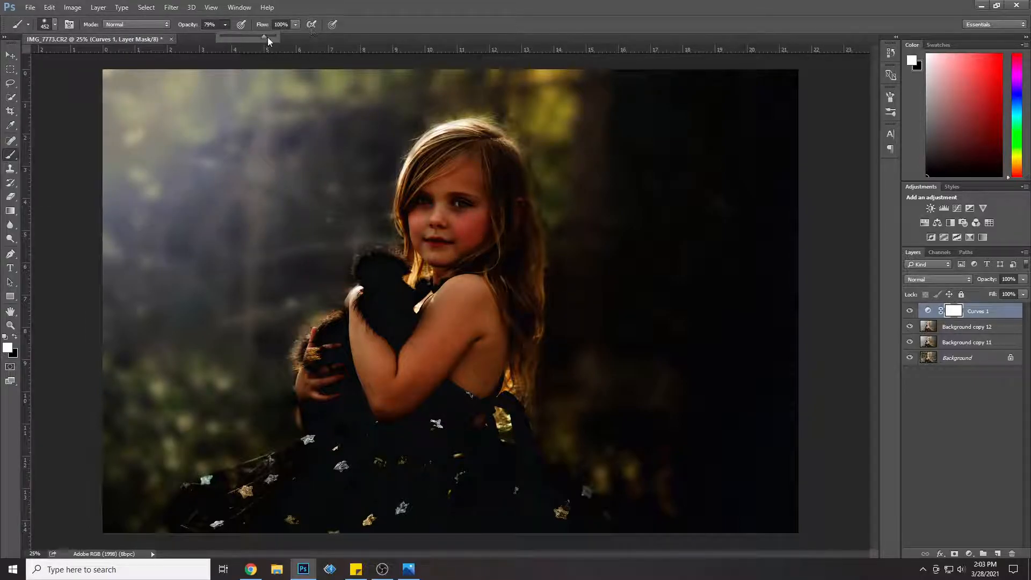
click(15, 337)
click(54, 25)
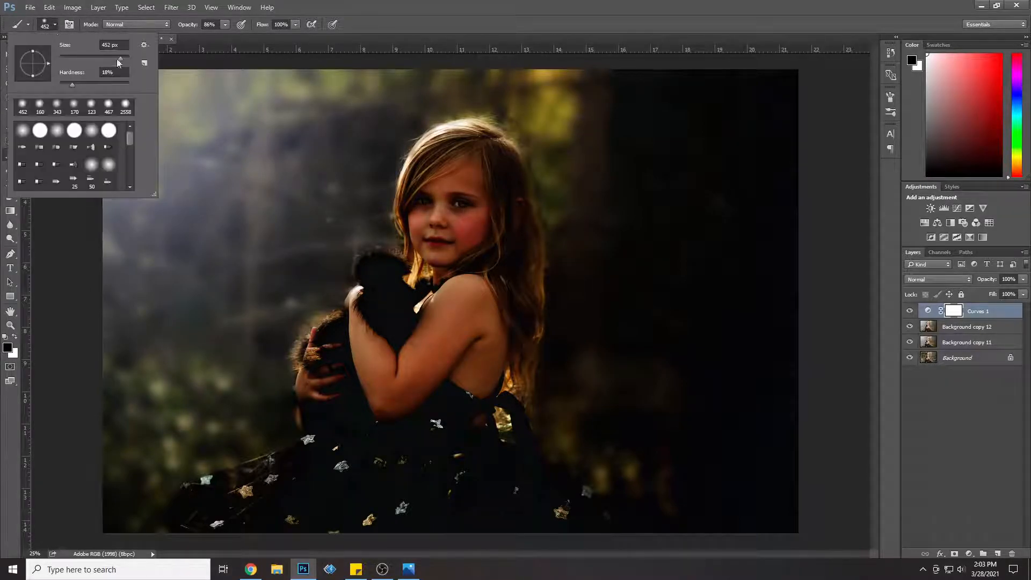
drag(121, 59, 198, 36)
click(225, 26)
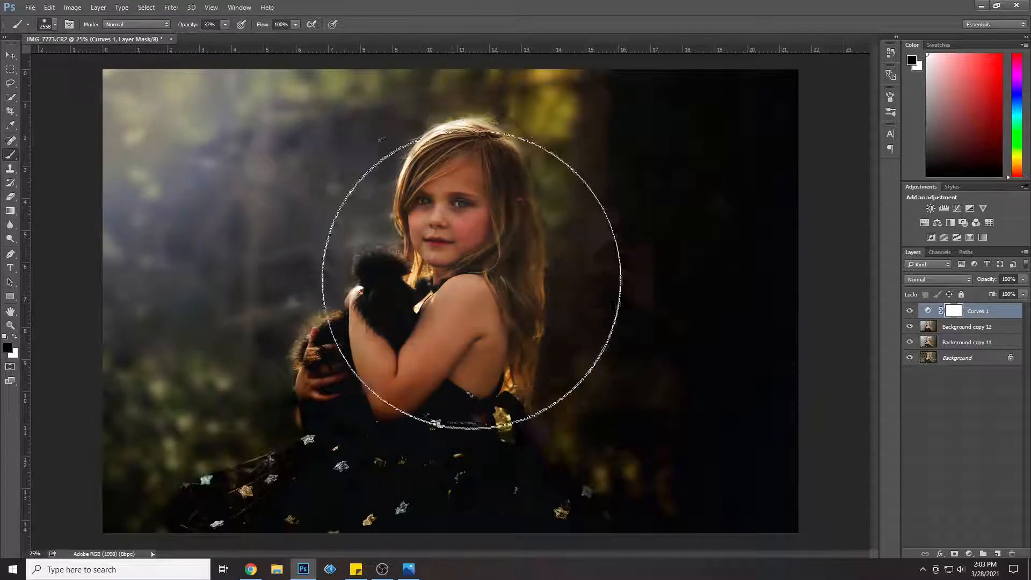
mouse_move(304, 420)
mouse_down()
mouse_move(509, 244)
mouse_move(497, 386)
mouse_move(617, 345)
mouse_move(683, 192)
mouse_move(655, 437)
mouse_move(674, 395)
mouse_move(299, 494)
mouse_move(477, 379)
mouse_move(454, 246)
mouse_move(421, 258)
mouse_move(269, 207)
mouse_move(282, 183)
mouse_move(196, 258)
mouse_move(421, 265)
mouse_move(403, 328)
mouse_move(433, 240)
mouse_move(361, 241)
mouse_move(382, 185)
mouse_move(231, 196)
mouse_move(242, 219)
mouse_move(225, 462)
mouse_up()
drag(732, 247, 716, 191)
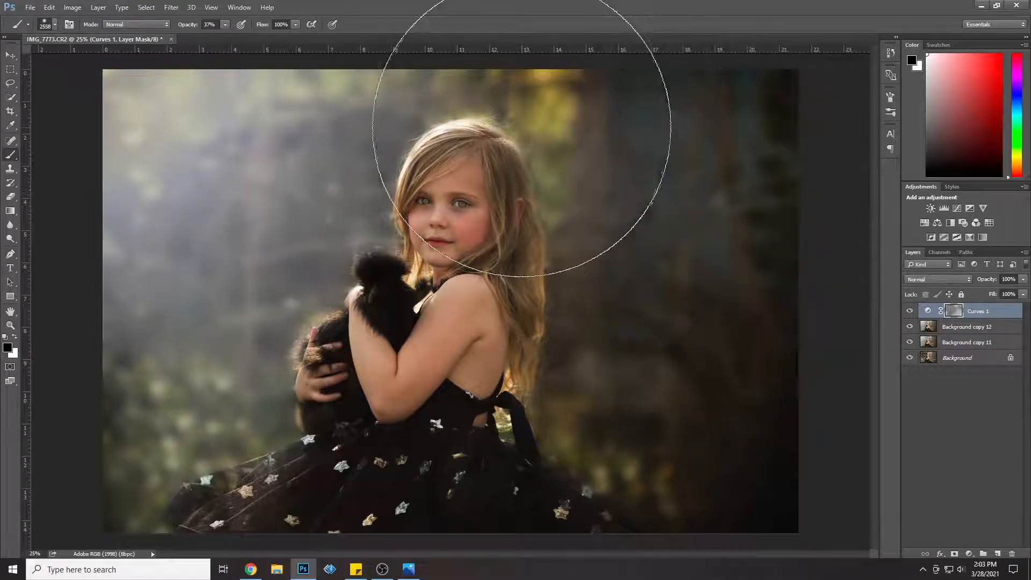
mouse_move(750, 426)
mouse_down()
mouse_move(665, 408)
mouse_move(630, 385)
mouse_move(668, 399)
mouse_up()
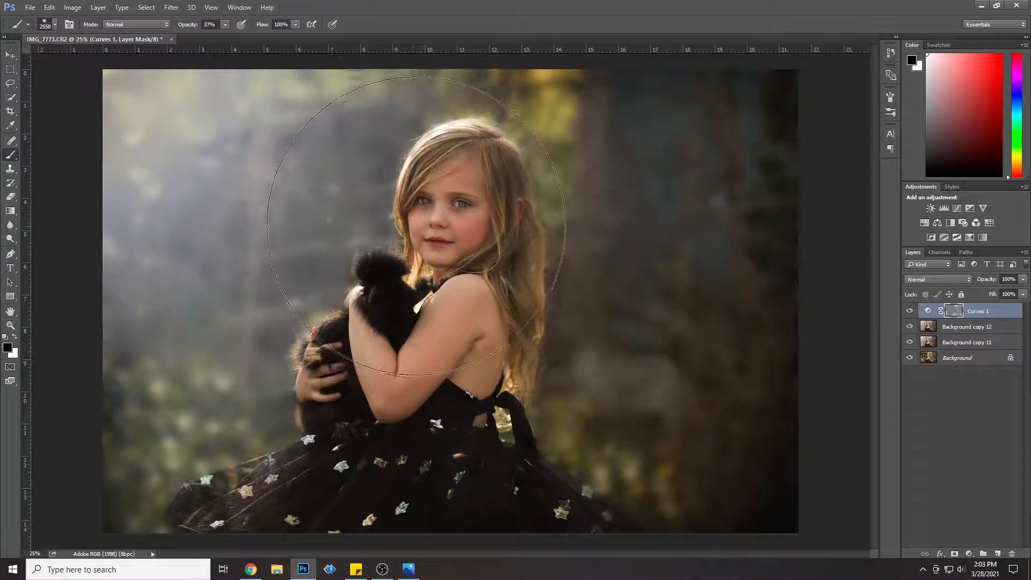
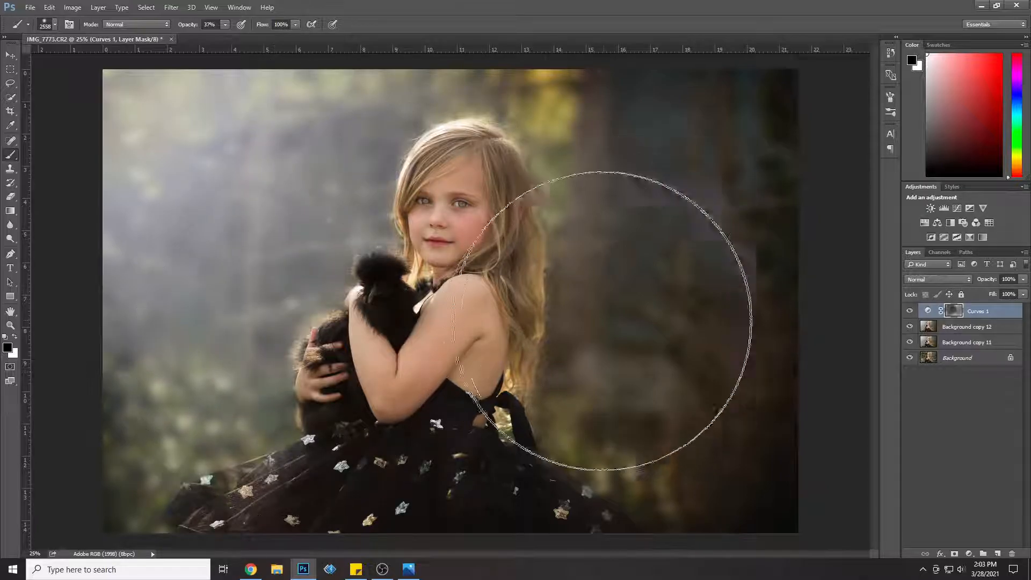
Step: Compare the portrait with and without the Curves 1 layer, and paint black on its mask over the upper-right and lower-left background corners
click(908, 312)
click(908, 312)
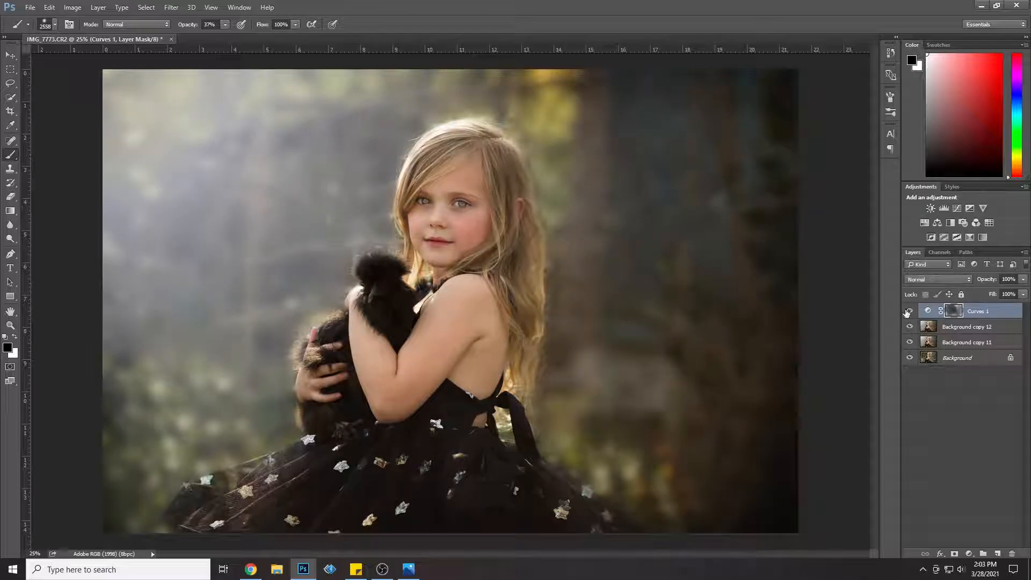
click(908, 312)
click(907, 312)
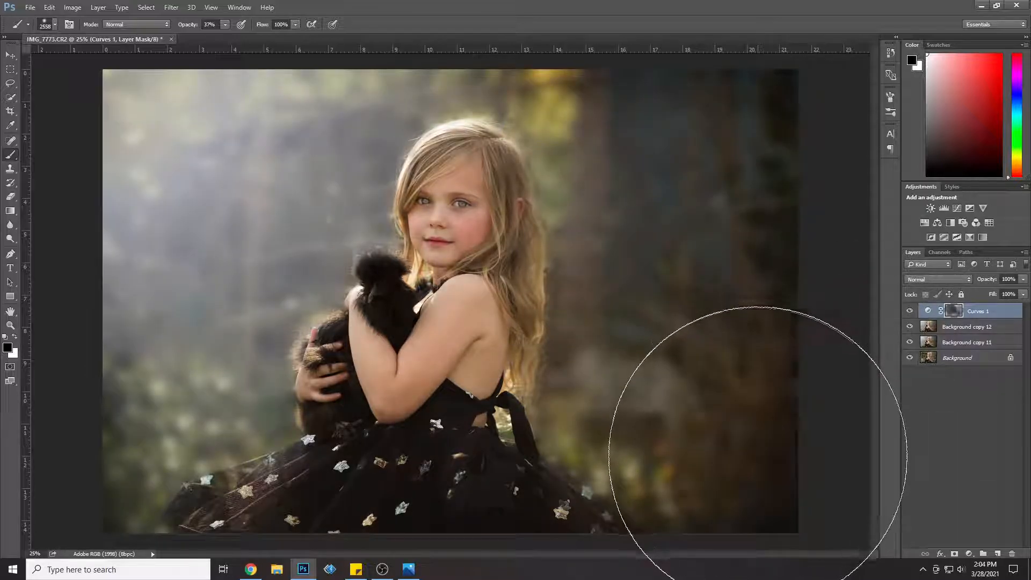
click(746, 92)
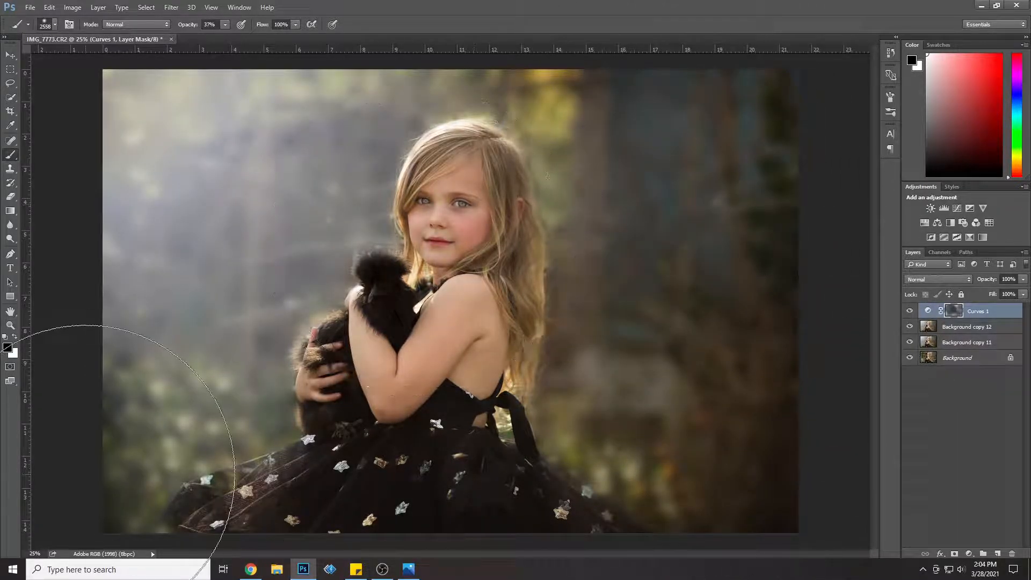
click(84, 465)
Step: Merge the Curves 1 layer with Background copy 12 and duplicate the merged layer
shift+click(1002, 328)
right_click(1002, 332)
click(1015, 346)
shift+click(1005, 348)
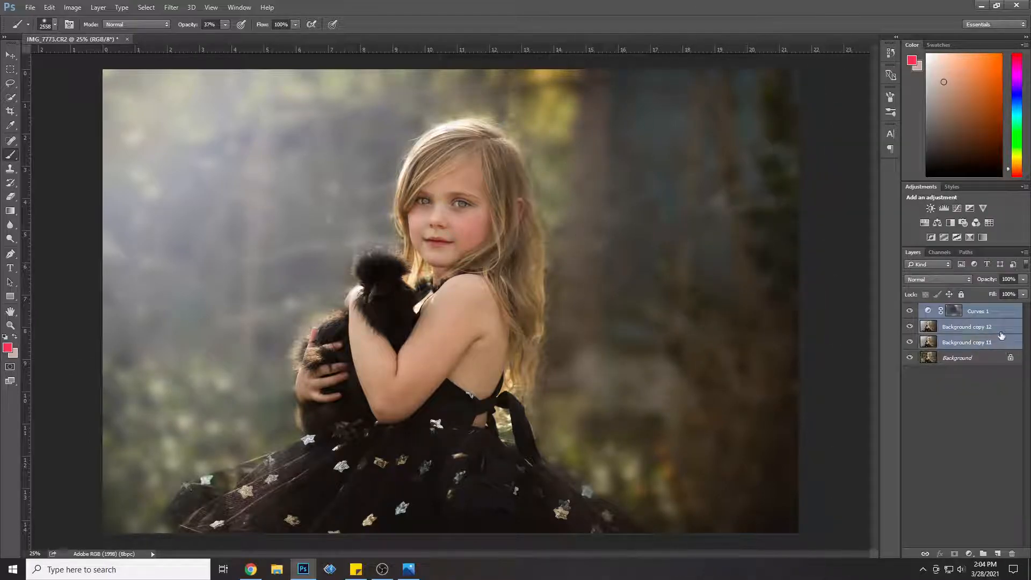
right_click(1000, 328)
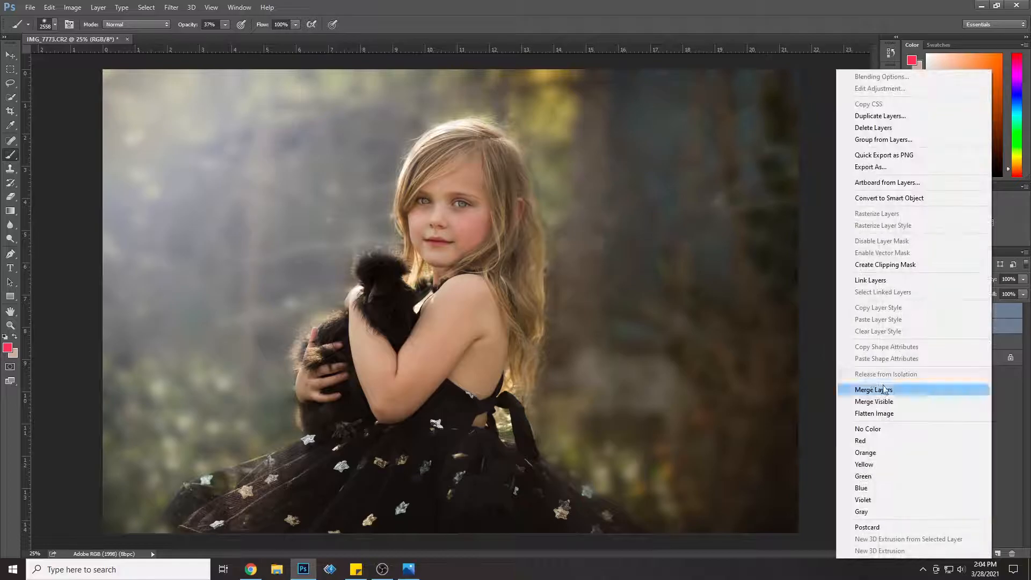
click(945, 391)
right_click(975, 315)
click(945, 116)
click(598, 174)
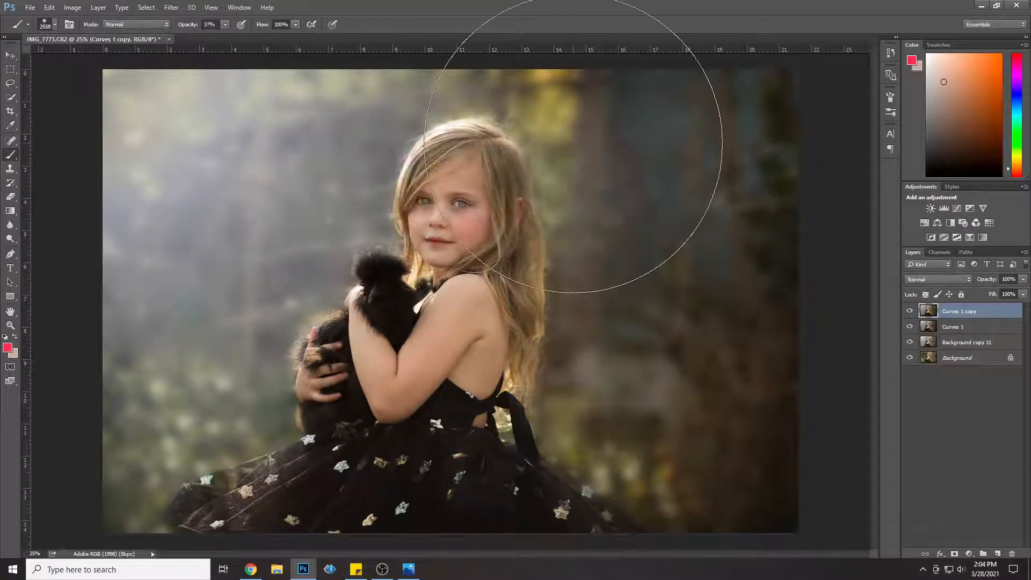
Step: Apply a Camera Raw filter with Exposure -0.15, Contrast +15, Shadows -11 and Blacks -6, and set the layer's opacity to 79%
click(171, 7)
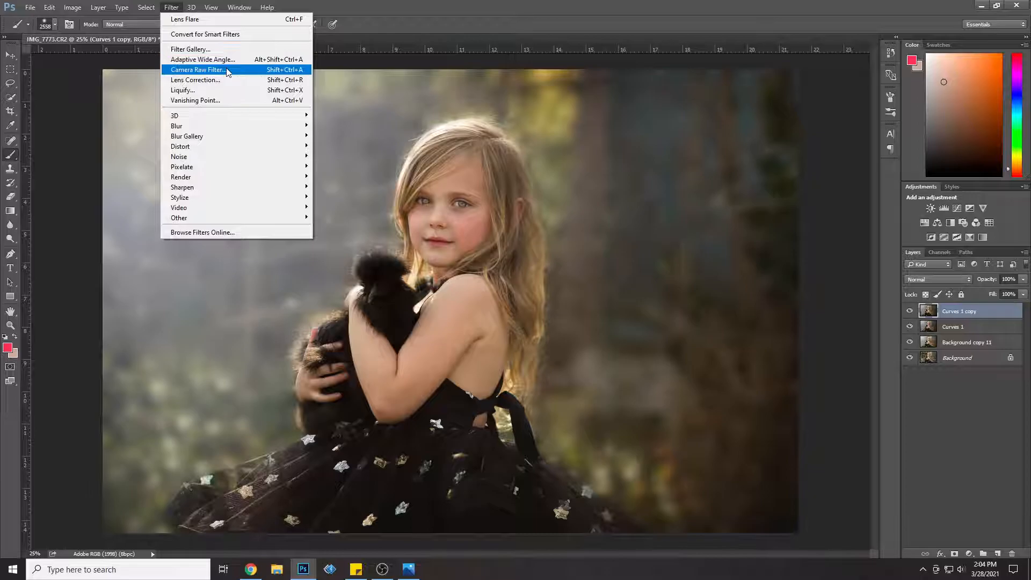
click(258, 70)
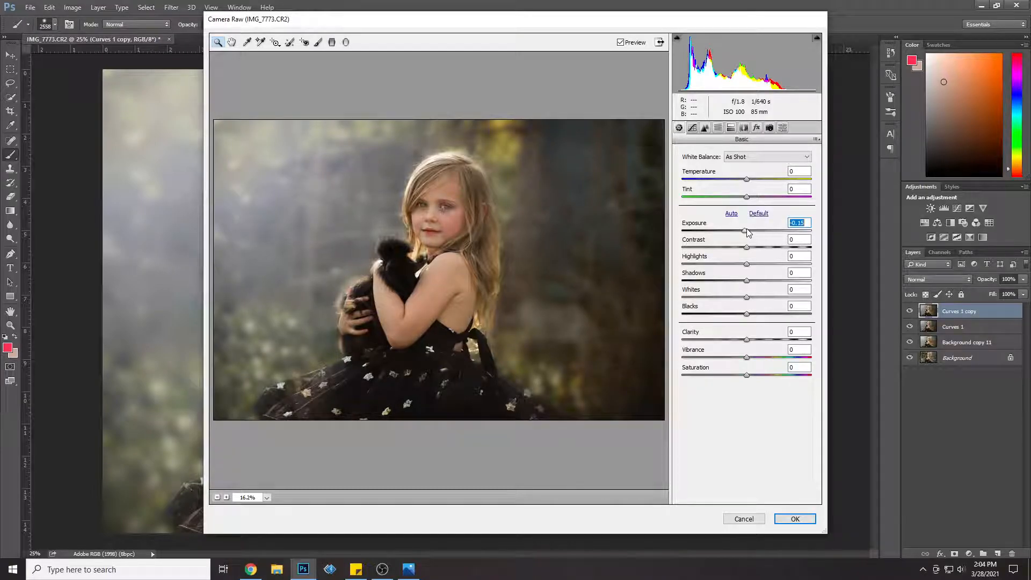
drag(754, 252, 742, 315)
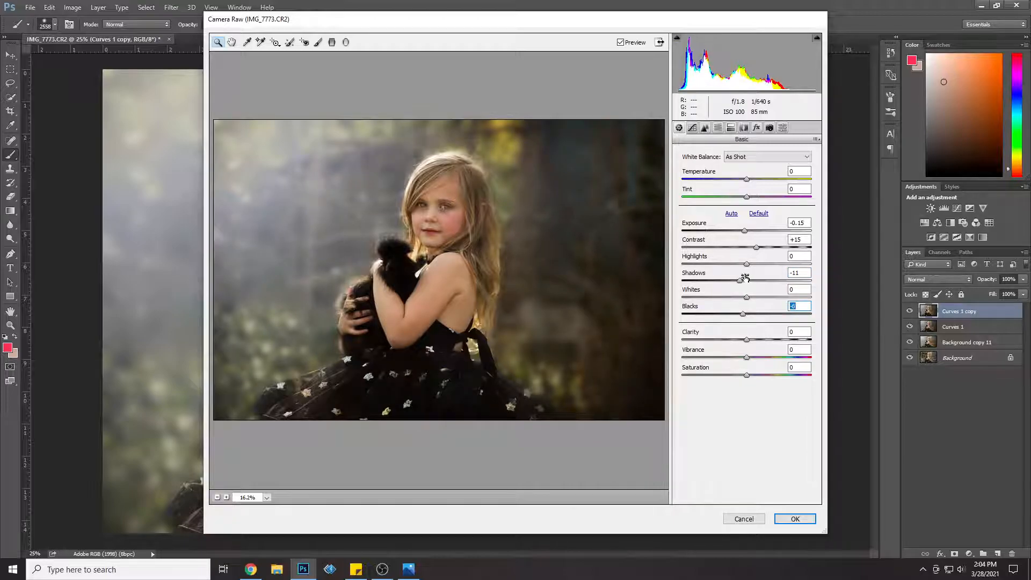
click(795, 519)
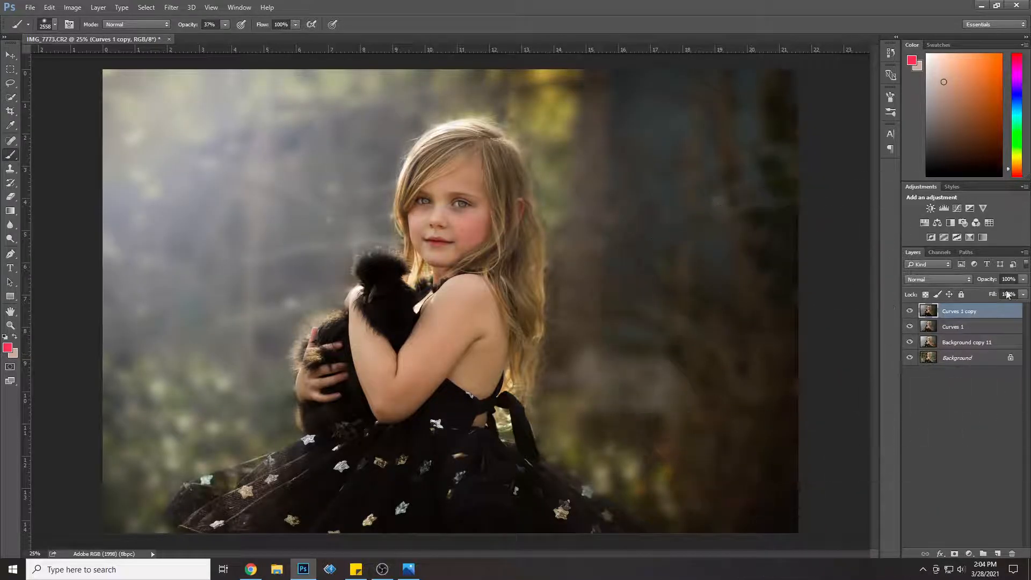
drag(1022, 278, 1013, 294)
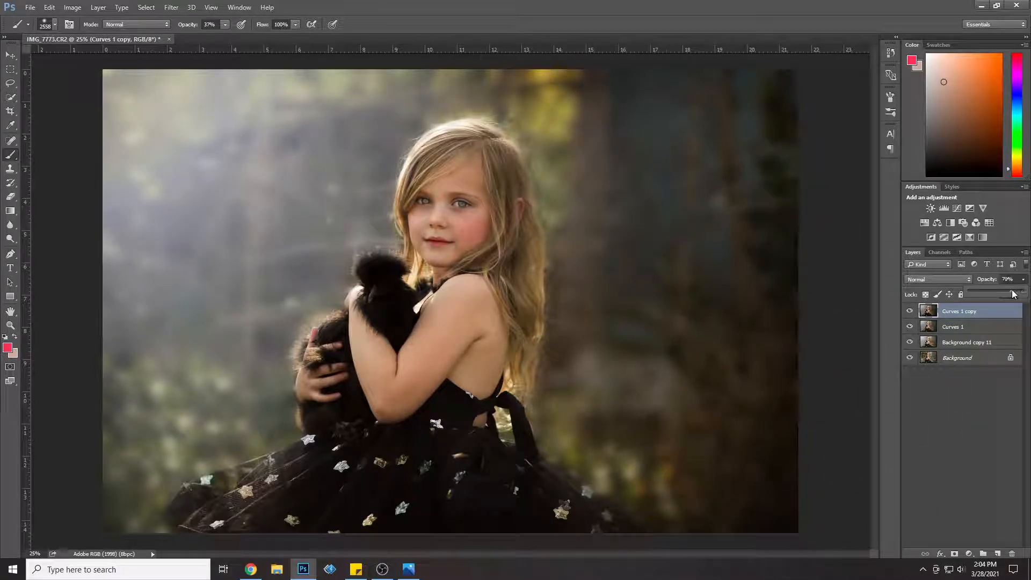
Step: Merge Curves 1 copy, Curves 1 and Background copy 11 into one layer and duplicate it
shift+click(961, 342)
right_click(967, 342)
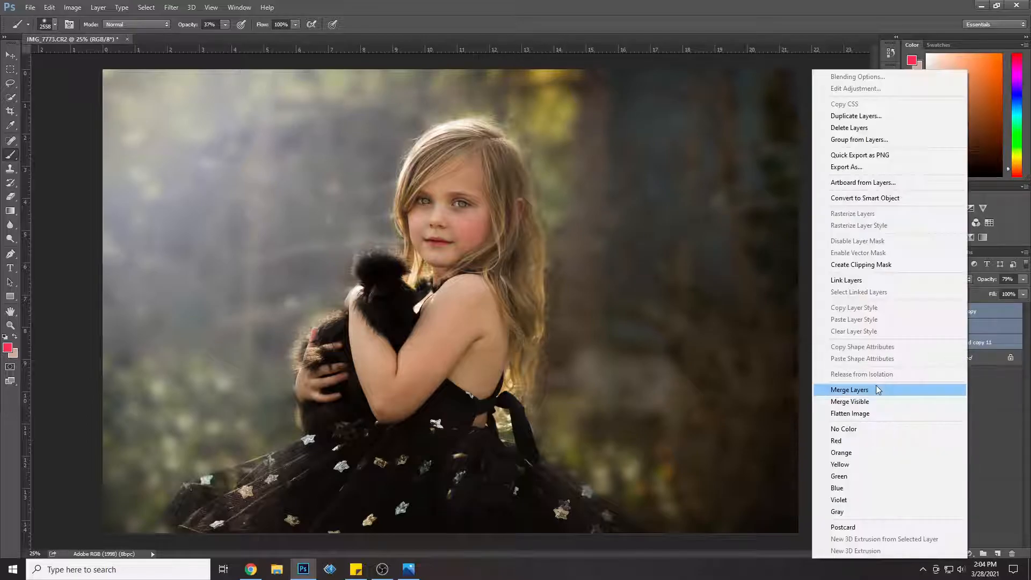
click(876, 385)
right_click(984, 314)
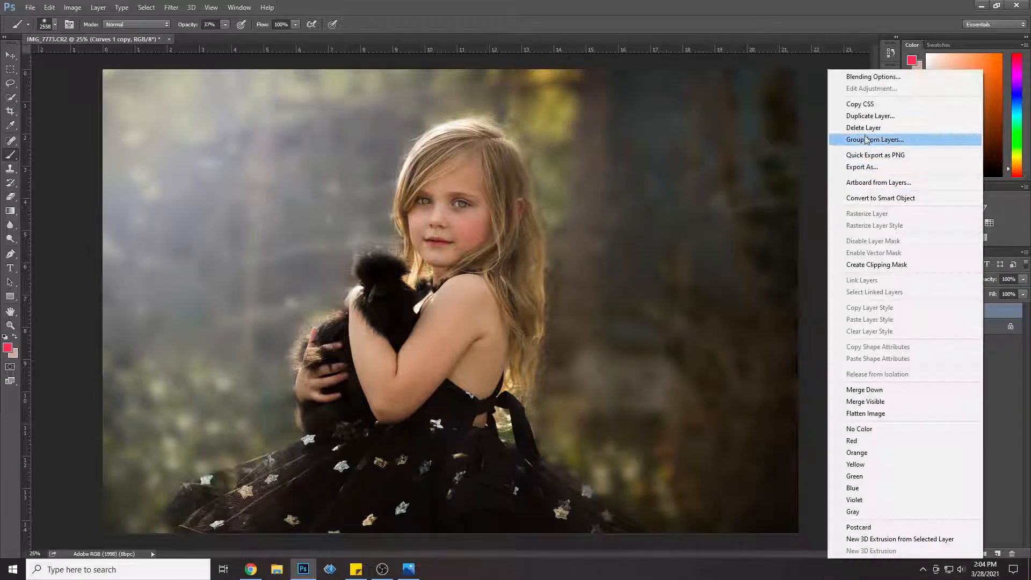
click(875, 111)
click(614, 184)
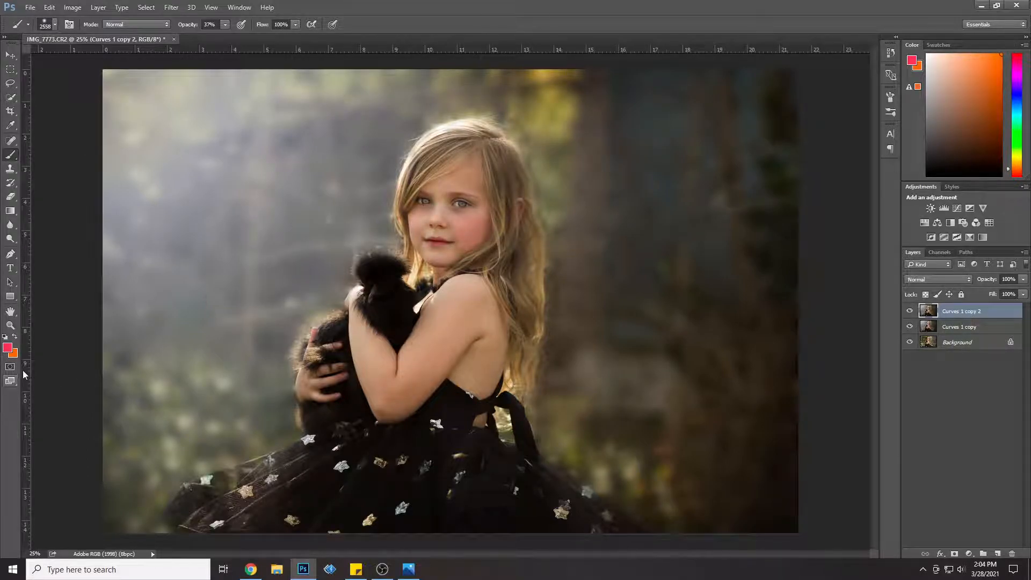
Step: Paint orange over the whole background around the girl with a 2558 px brush at 35% opacity
click(15, 337)
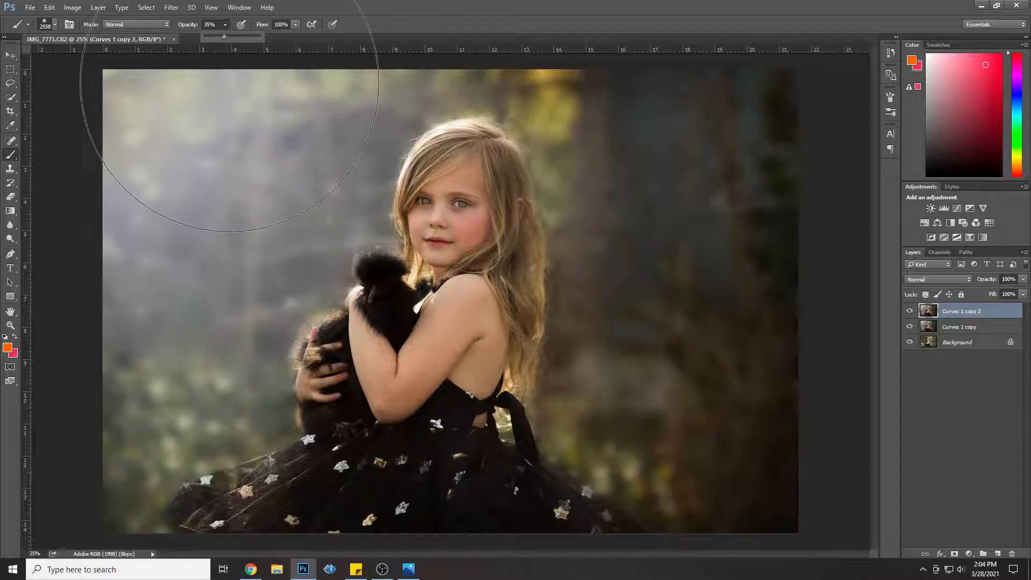
mouse_move(228, 81)
mouse_down()
mouse_move(153, 156)
mouse_move(291, 89)
mouse_move(173, 107)
mouse_move(177, 152)
mouse_move(212, 188)
mouse_move(153, 366)
mouse_move(83, 454)
mouse_move(178, 342)
mouse_move(193, 349)
mouse_move(260, 225)
mouse_move(267, 179)
mouse_move(226, 102)
mouse_move(208, 35)
mouse_up()
mouse_move(771, 92)
mouse_down()
mouse_move(717, 106)
mouse_move(712, 310)
mouse_move(694, 369)
mouse_move(730, 455)
mouse_move(689, 412)
mouse_move(675, 359)
mouse_move(712, 214)
mouse_move(641, 62)
mouse_move(606, 23)
mouse_move(525, 0)
mouse_move(490, 0)
mouse_up()
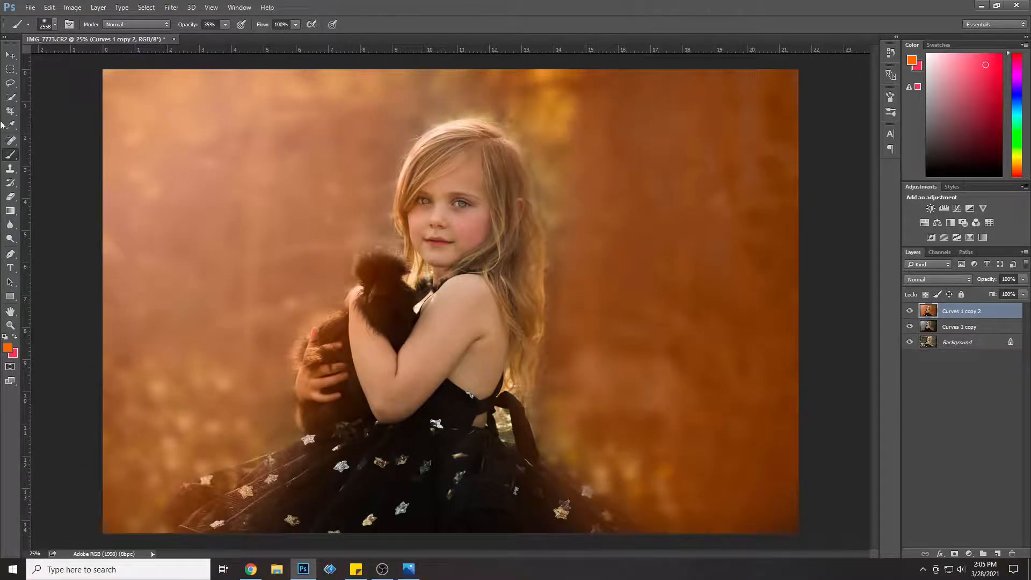
Step: Erase the orange tint from the dress, hair, girl and bird with a 343 px eraser at 100% opacity
click(10, 196)
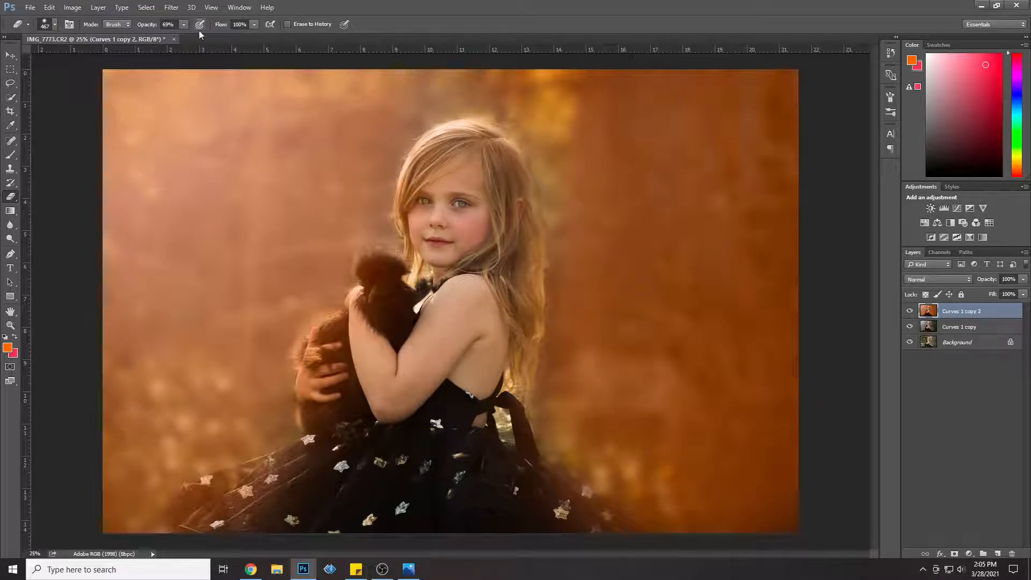
click(51, 25)
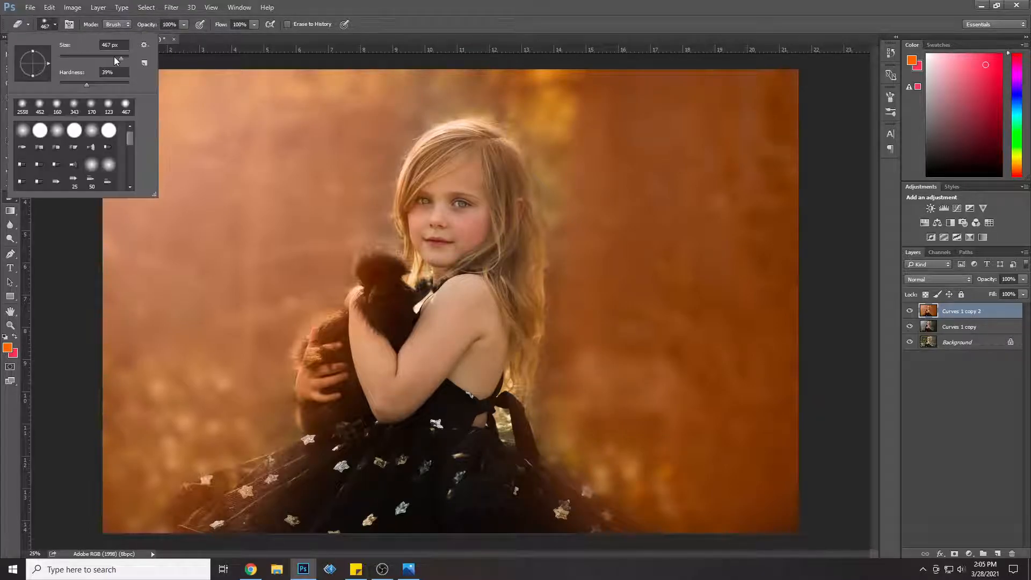
drag(126, 59, 125, 59)
click(74, 104)
click(252, 523)
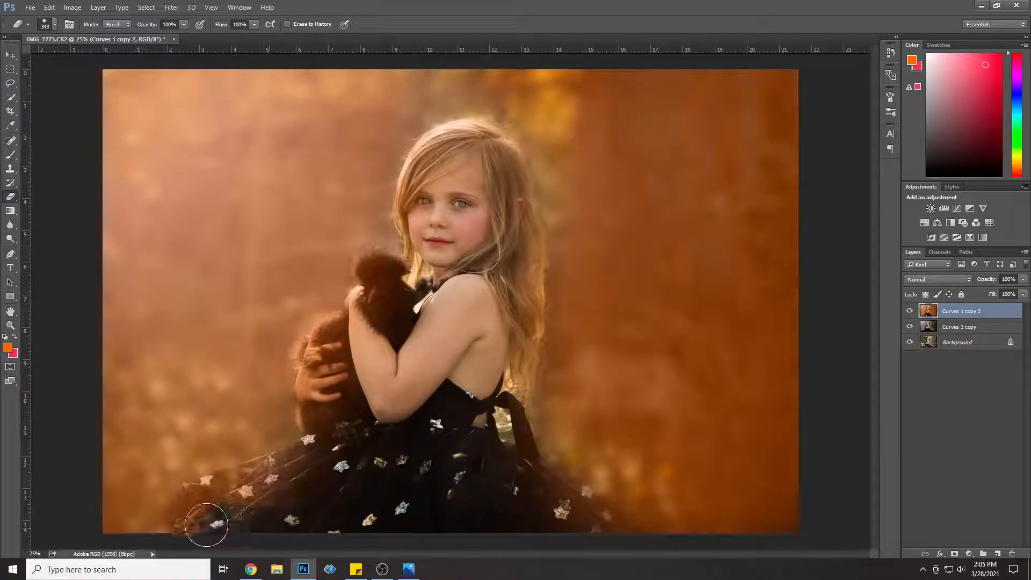
mouse_move(250, 500)
mouse_down()
mouse_move(317, 478)
mouse_move(311, 514)
mouse_move(310, 469)
mouse_move(333, 455)
mouse_move(182, 517)
mouse_move(232, 512)
mouse_up()
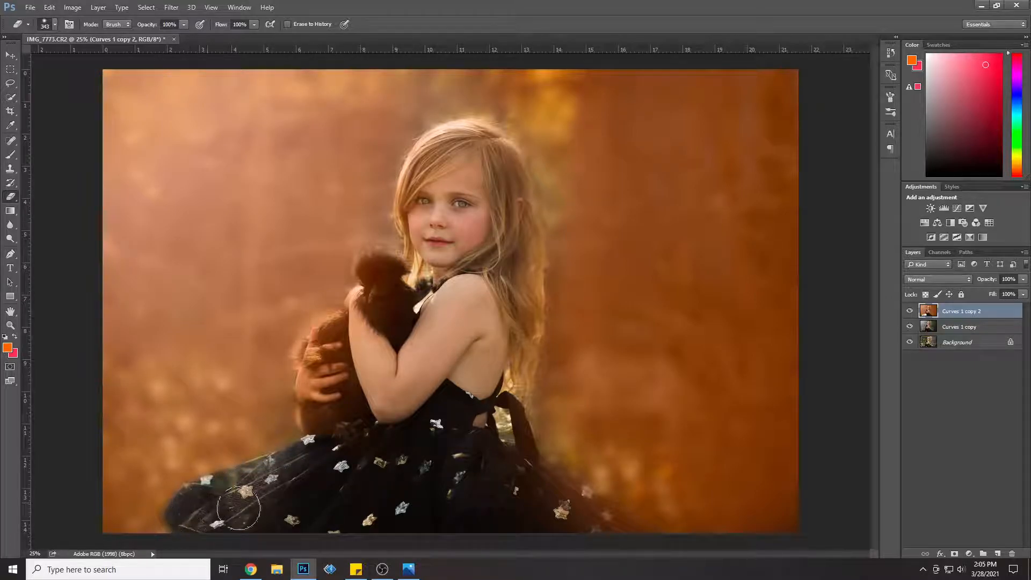
mouse_move(558, 527)
mouse_down()
mouse_move(641, 549)
mouse_move(526, 469)
mouse_move(554, 514)
mouse_move(516, 468)
mouse_move(505, 382)
mouse_move(520, 324)
mouse_up()
mouse_move(520, 252)
mouse_down()
mouse_move(497, 160)
mouse_move(481, 145)
mouse_move(446, 141)
mouse_move(416, 181)
mouse_move(429, 264)
mouse_move(451, 173)
mouse_move(495, 263)
mouse_move(476, 244)
mouse_move(440, 307)
mouse_move(376, 265)
mouse_move(394, 273)
mouse_move(400, 297)
mouse_move(391, 333)
mouse_move(354, 310)
mouse_move(398, 345)
mouse_move(372, 305)
mouse_move(348, 339)
mouse_move(326, 344)
mouse_move(313, 372)
mouse_move(327, 438)
mouse_move(349, 375)
mouse_move(361, 357)
mouse_move(378, 357)
mouse_move(394, 352)
mouse_up()
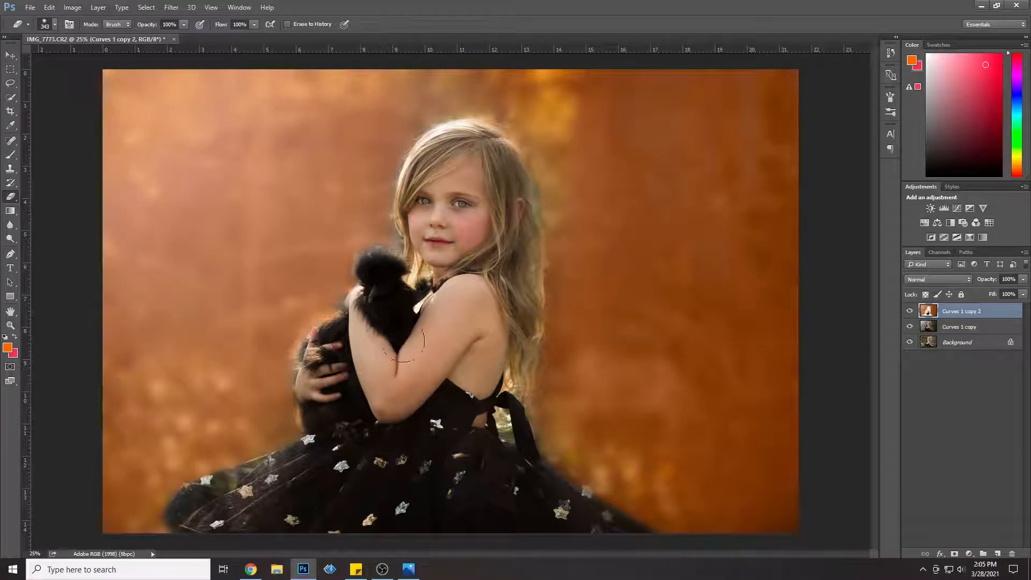
Step: Set the orange-tinted layer's opacity to 45% and merge it with Curves 1 copy
click(1023, 279)
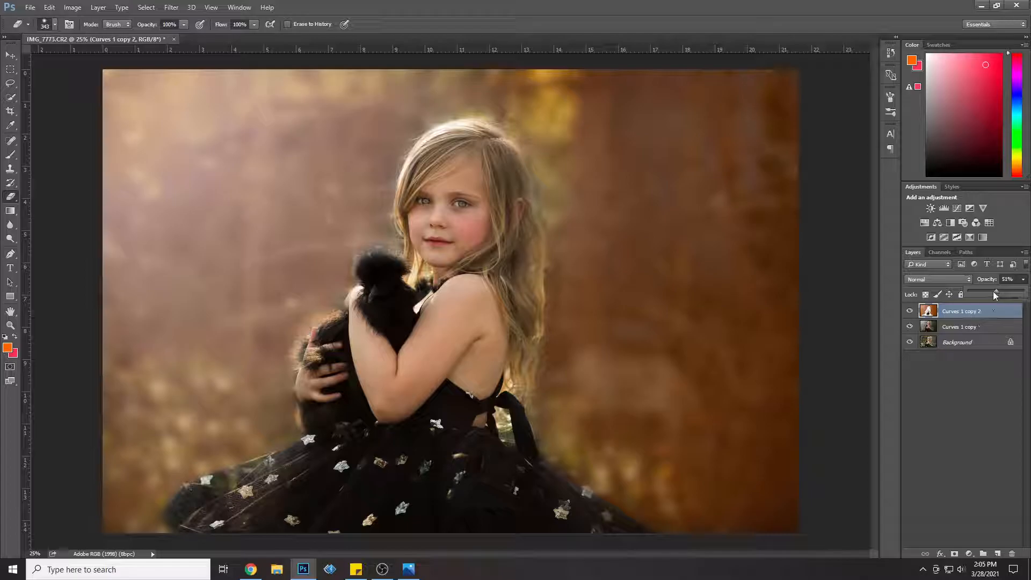
drag(994, 295, 989, 294)
shift+click(966, 326)
right_click(980, 326)
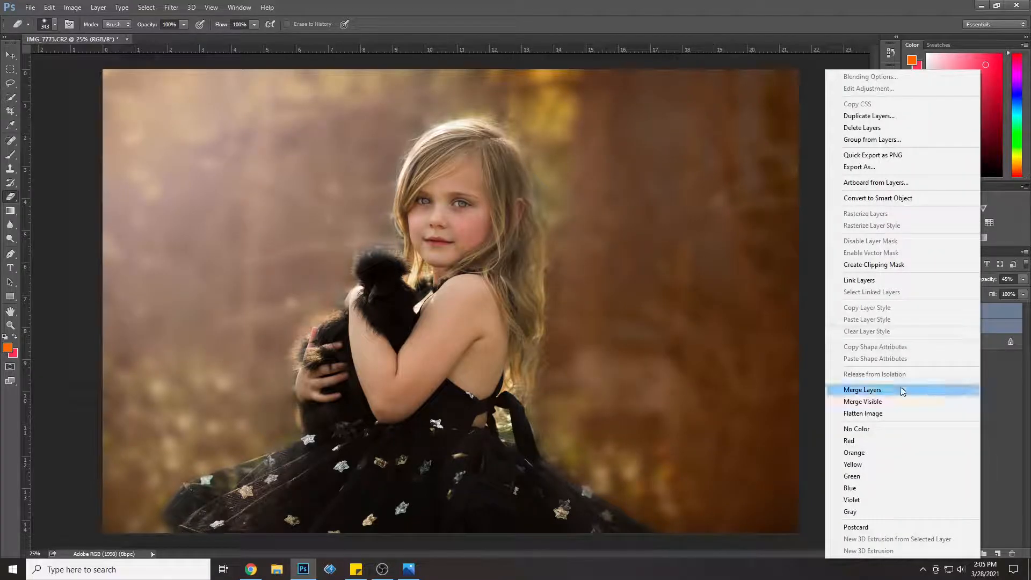
click(902, 391)
Step: Duplicate the merged Curves 1 copy 2 layer as Curves 1 copy 3
right_click(953, 312)
click(866, 115)
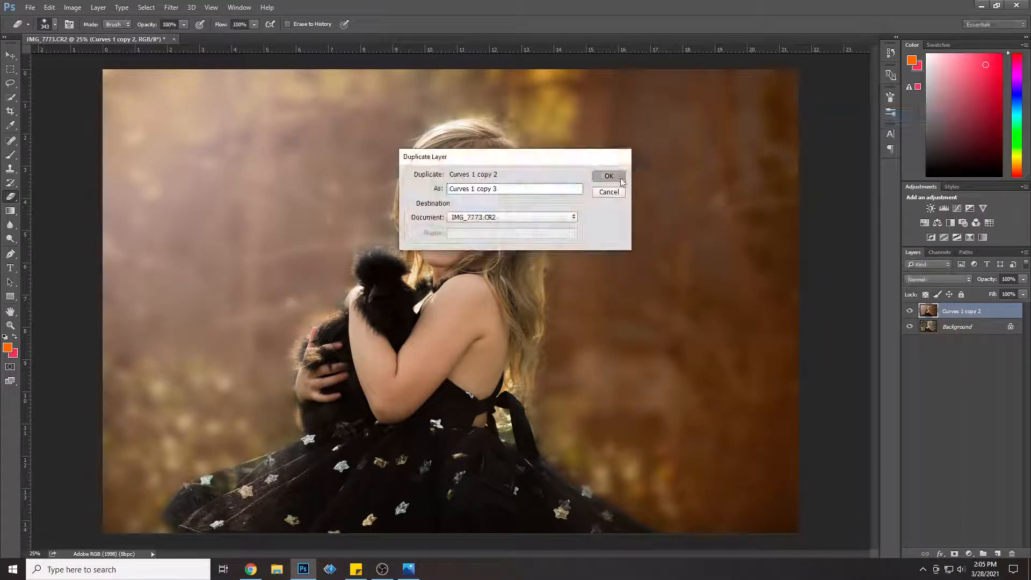
click(620, 179)
Step: Paint orange along the edges of the girl's hair and dress bow with a 136 px brush at 22% opacity
click(11, 156)
click(225, 24)
drag(224, 43, 217, 34)
click(55, 25)
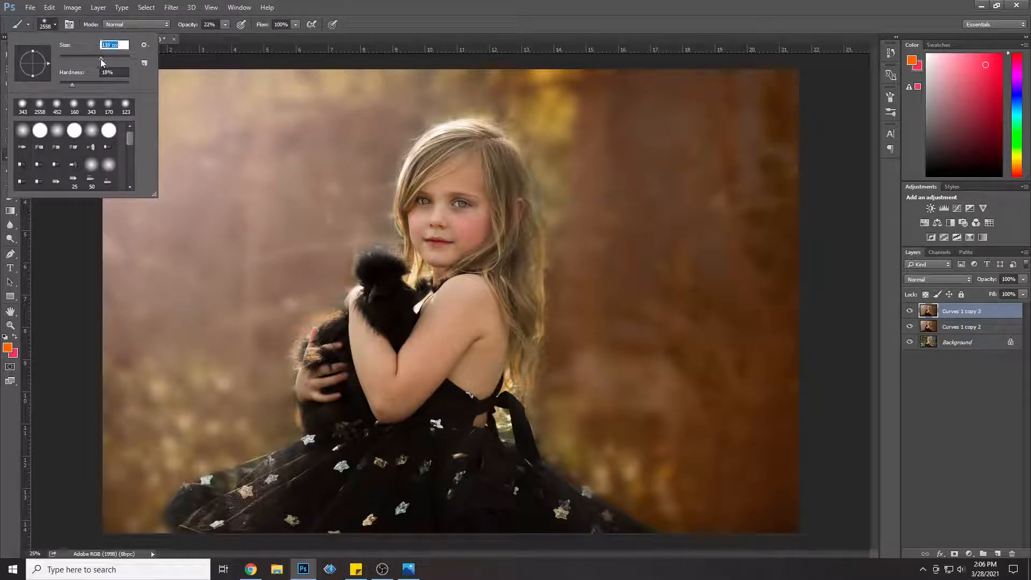
click(400, 243)
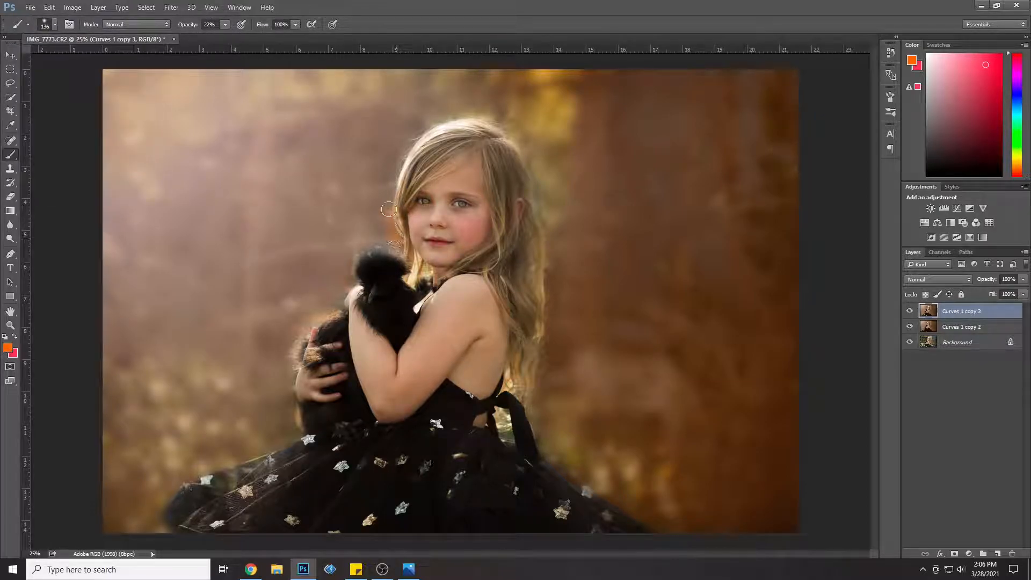
drag(393, 175, 412, 139)
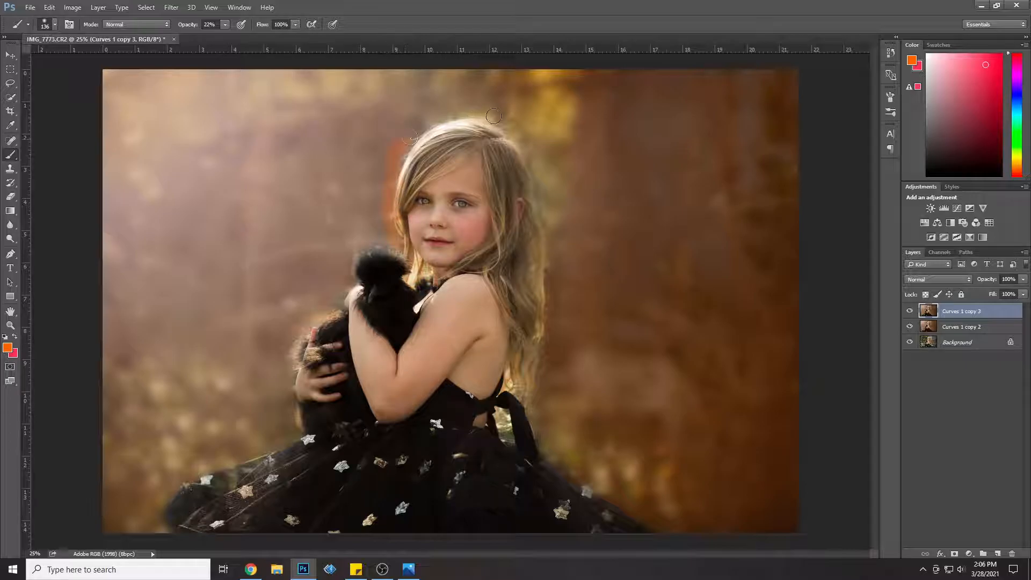
drag(548, 255, 537, 310)
mouse_move(543, 452)
mouse_down()
mouse_move(538, 420)
mouse_move(505, 435)
mouse_up()
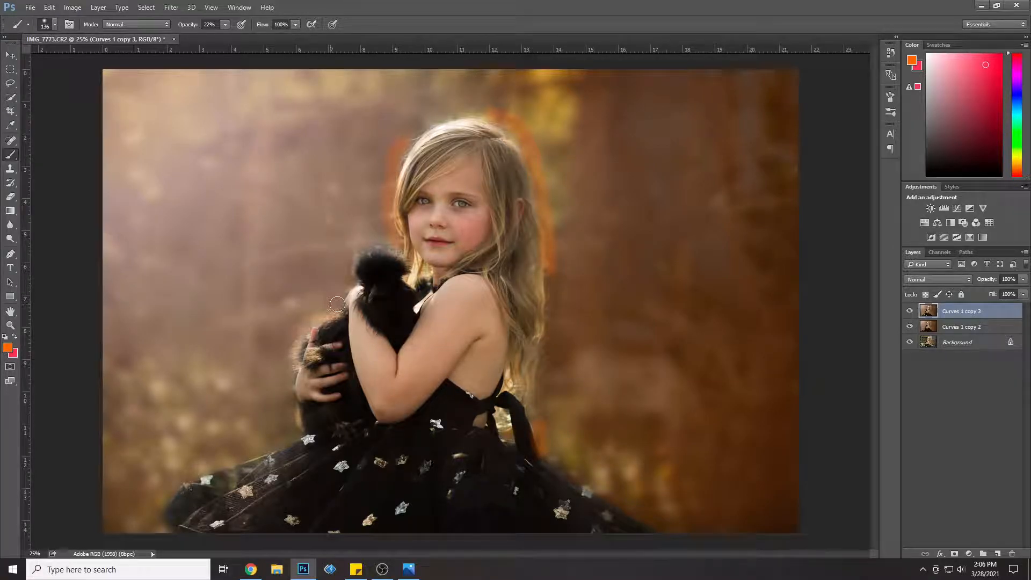
Step: Reset the foreground and background colours to black and white, and set up the Eraser with a 51 px brush
click(16, 336)
click(947, 175)
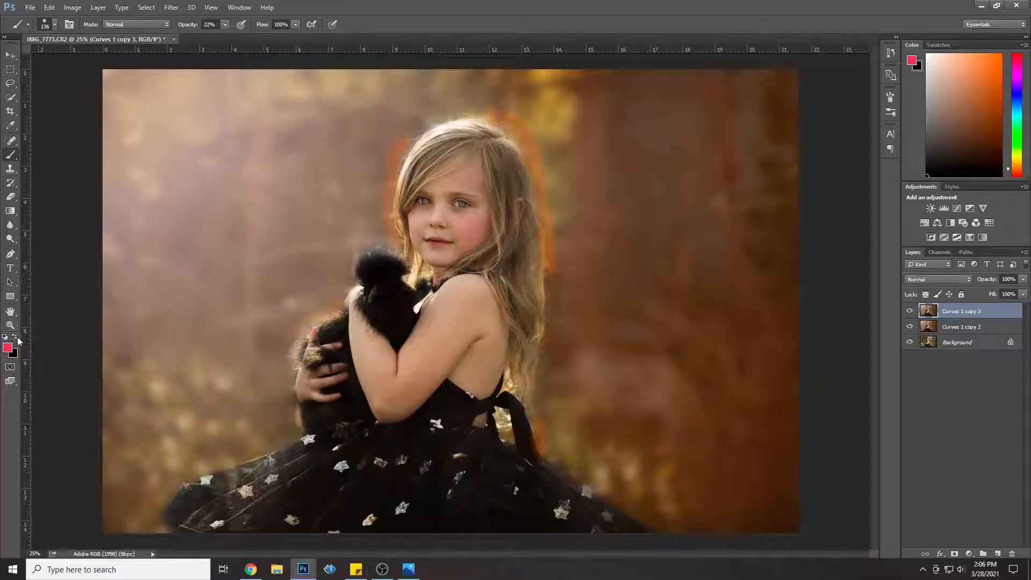
key(d)
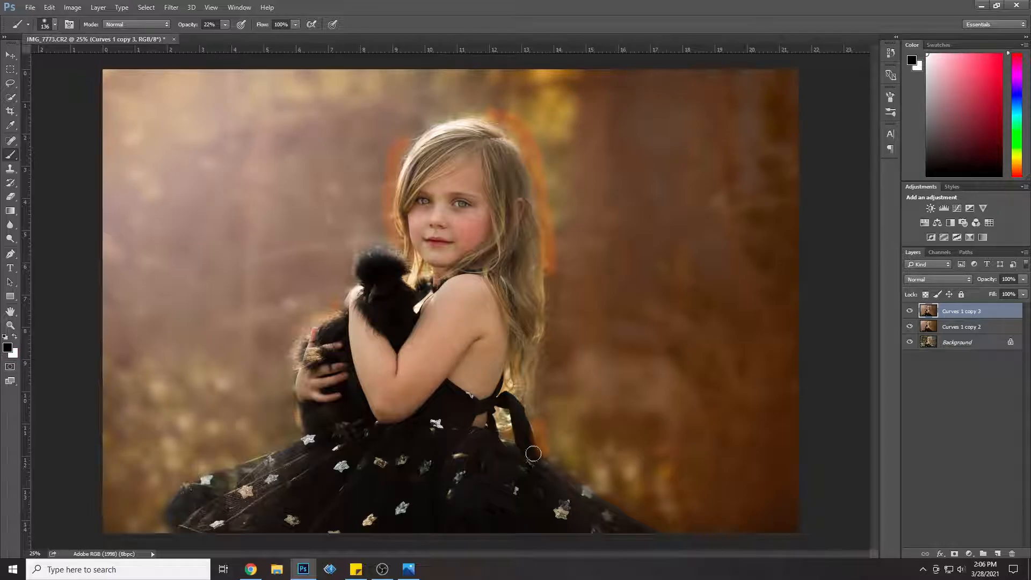
click(10, 196)
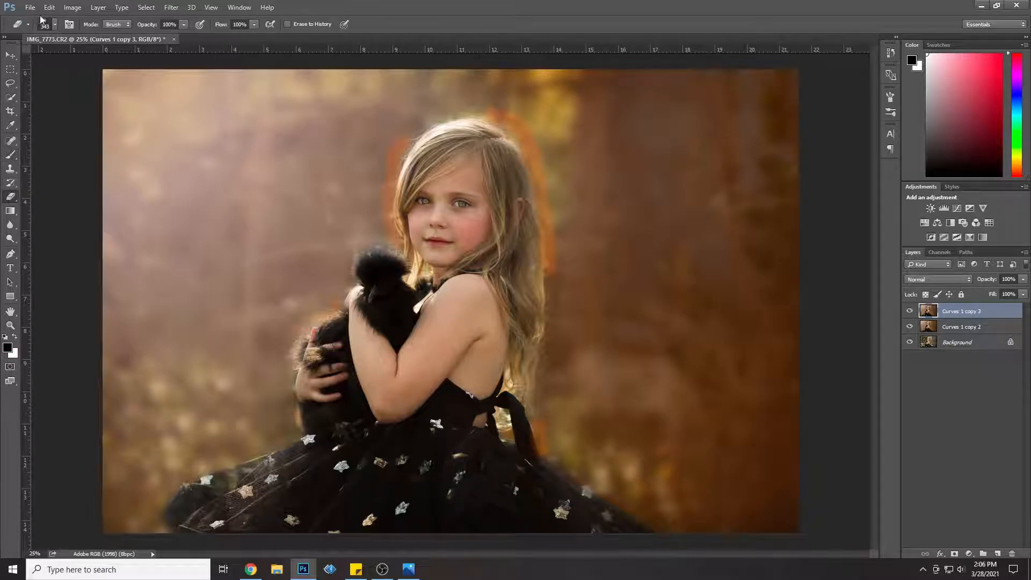
click(54, 24)
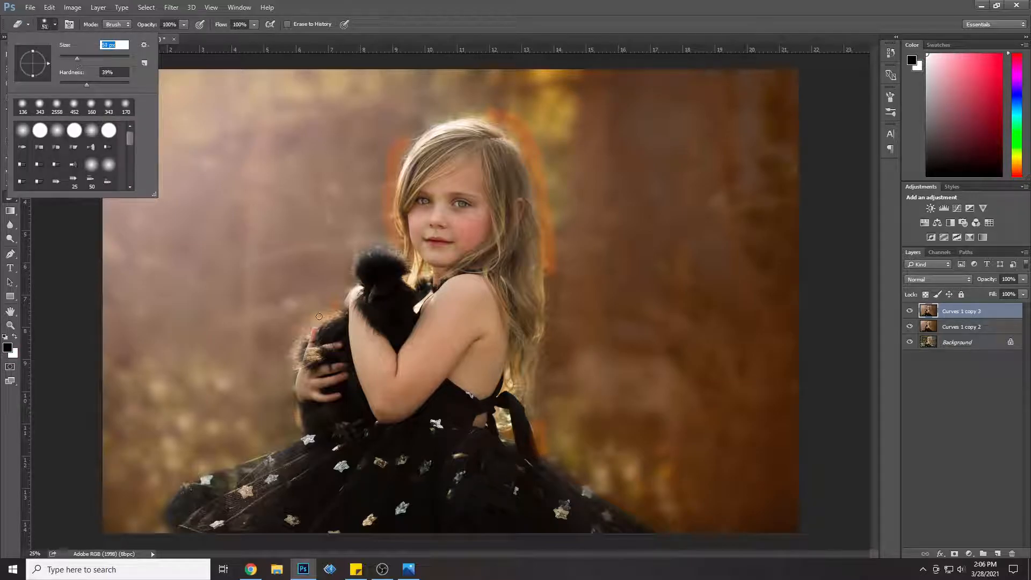
Step: Set the Curves 1 copy 3 layer's opacity to 18% and erase the orange over the hair and dress bow with a 139 px eraser
click(1024, 279)
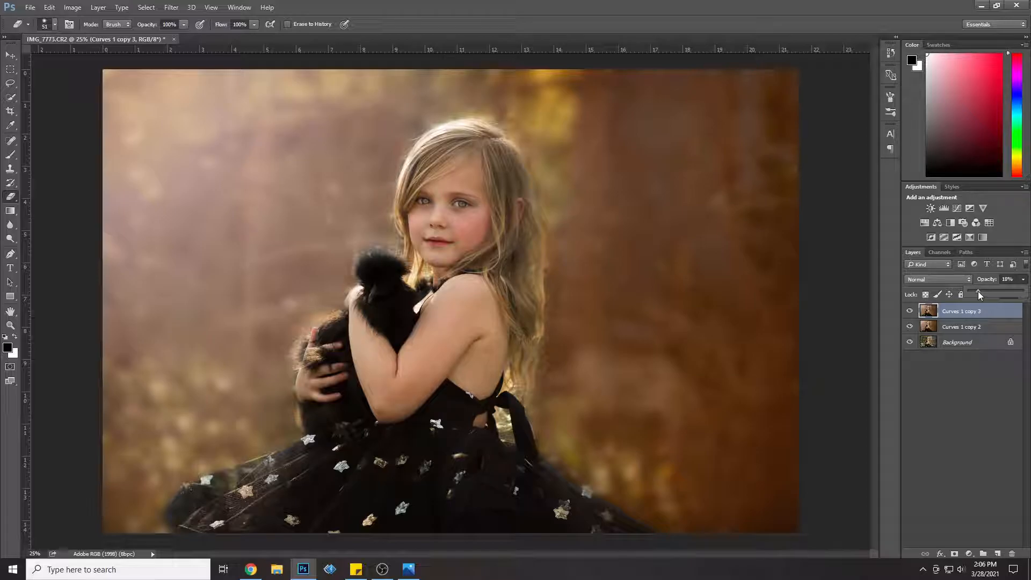
click(51, 26)
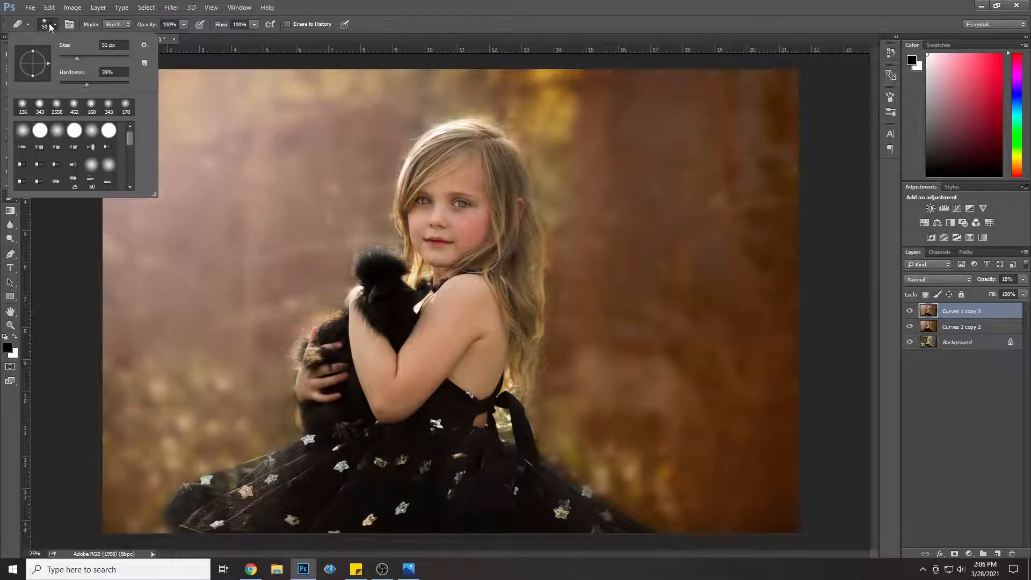
mouse_move(534, 251)
mouse_down()
mouse_move(538, 229)
mouse_move(536, 256)
mouse_move(508, 182)
mouse_up()
mouse_move(522, 366)
mouse_down()
mouse_move(531, 458)
mouse_move(517, 439)
mouse_up()
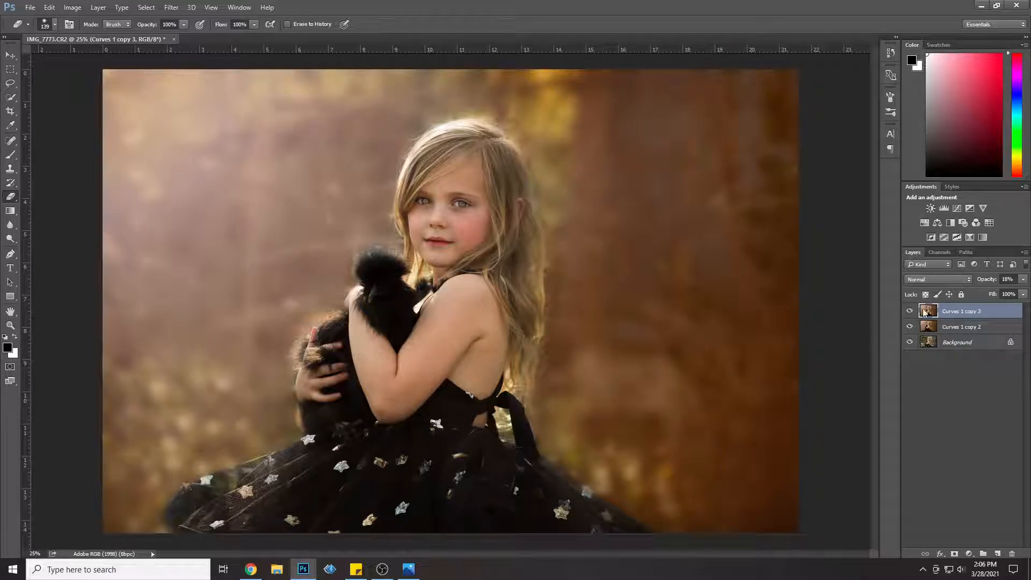
Step: Merge Curves 1 copy 3 with Curves 1 copy 2, and hide the merged layer to compare with the original photo
click(1023, 279)
ctrl+click(982, 327)
right_click(983, 331)
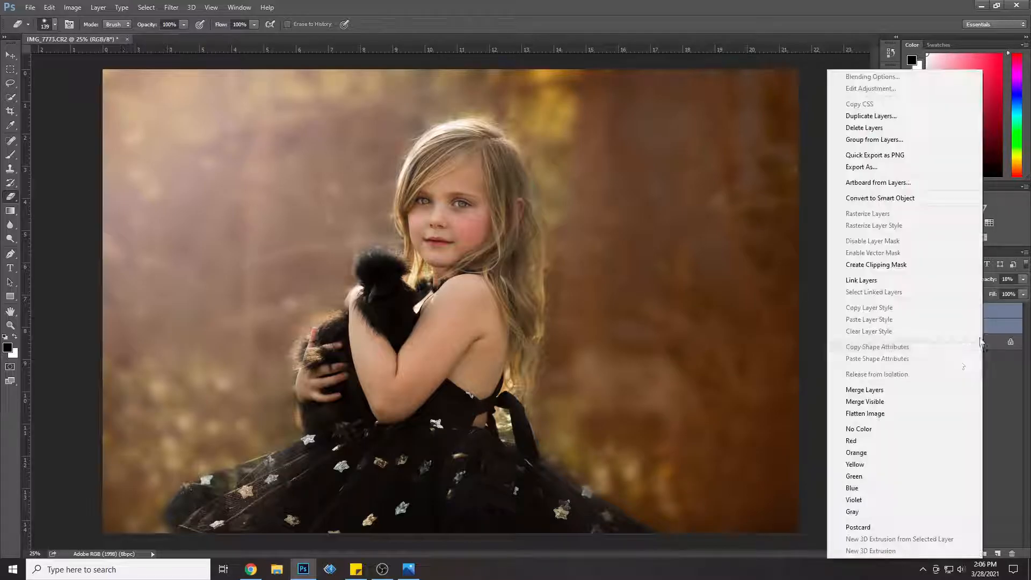
click(915, 396)
click(908, 311)
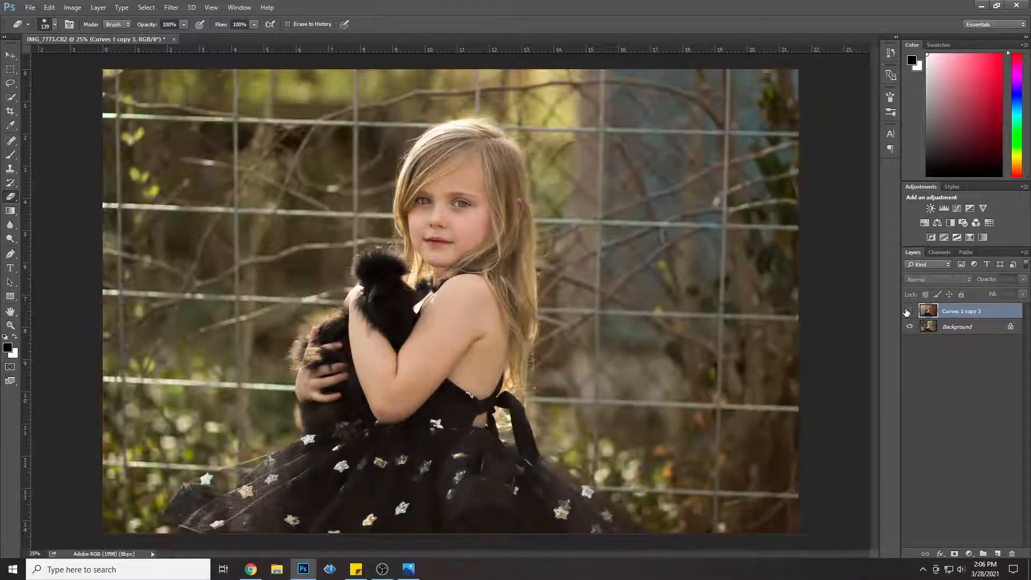
Step: Toggle the Curves 1 copy 3 layer to compare with the original photo, and duplicate it as Curves 1 copy 4
click(909, 311)
click(909, 311)
click(908, 310)
right_click(968, 309)
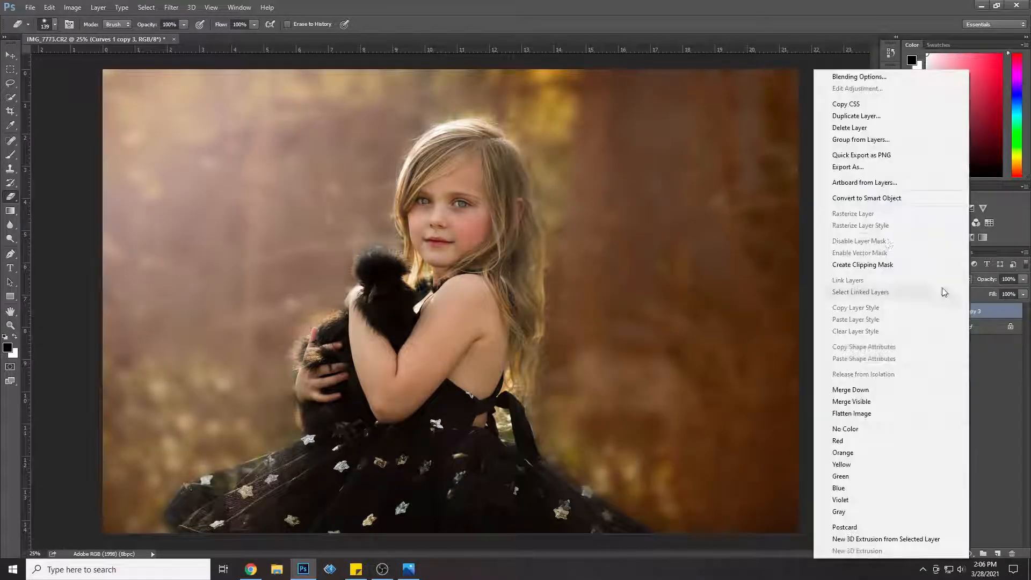
click(865, 118)
click(625, 175)
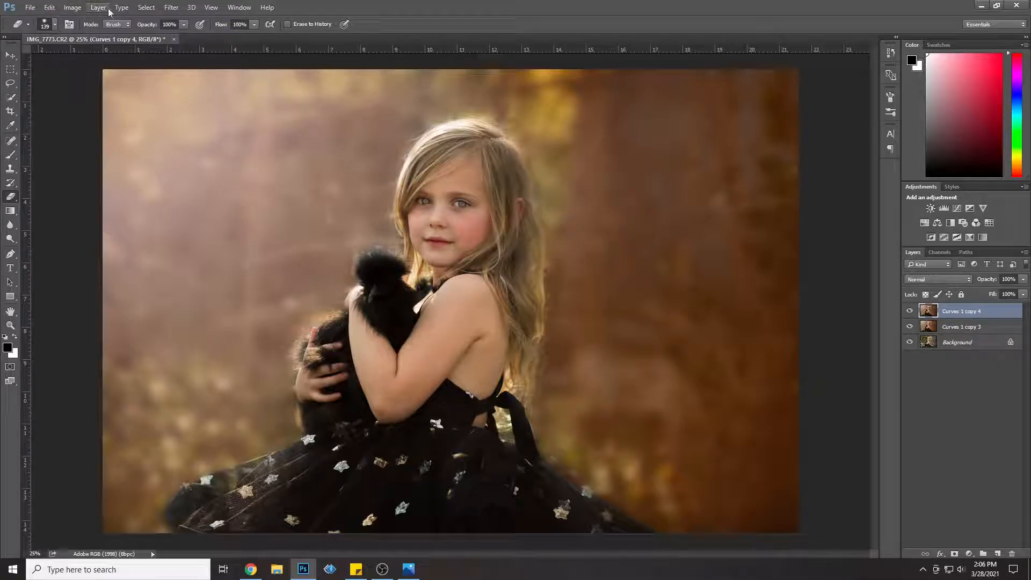
Step: Add a Curves adjustment layer and pull the RGB curve's midtones down strongly to darken the whole image
click(108, 8)
mouse_move(173, 133)
click(238, 156)
click(608, 181)
drag(643, 163, 646, 194)
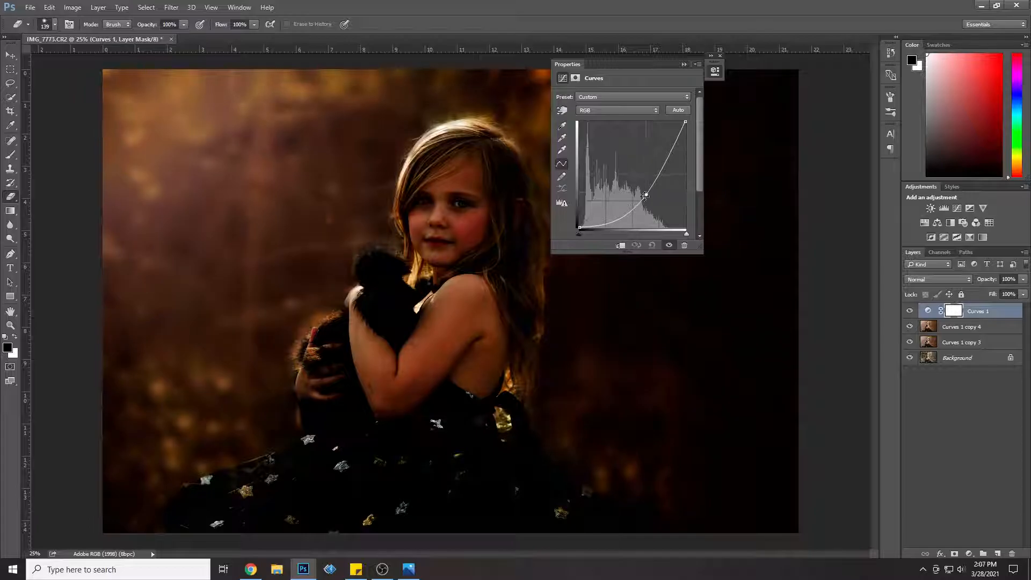
click(684, 64)
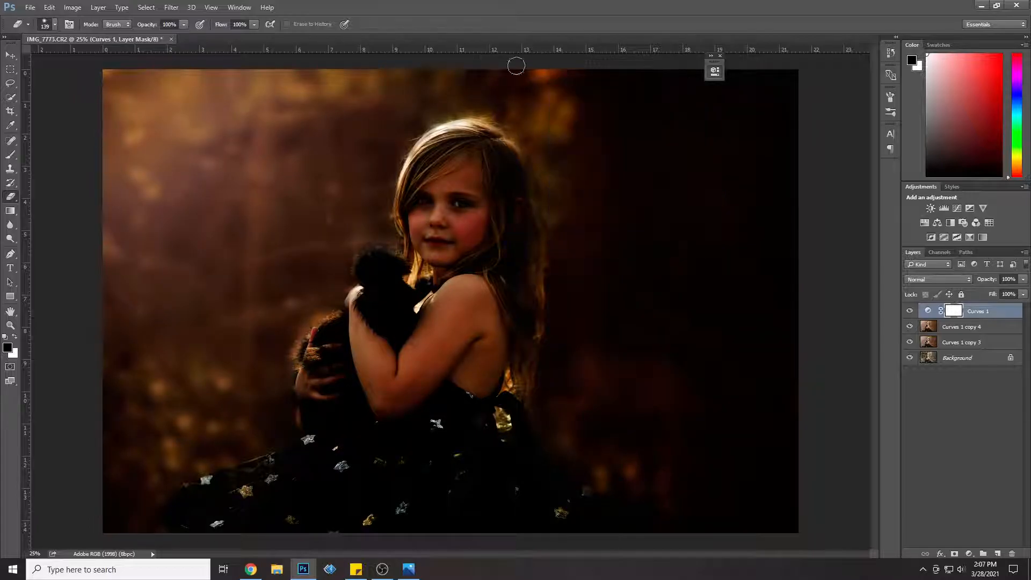
Step: Paint black on the Curves mask with a 2907 px brush at 22% opacity over the girl and surrounding area, keeping the edges dark
key(b)
click(49, 26)
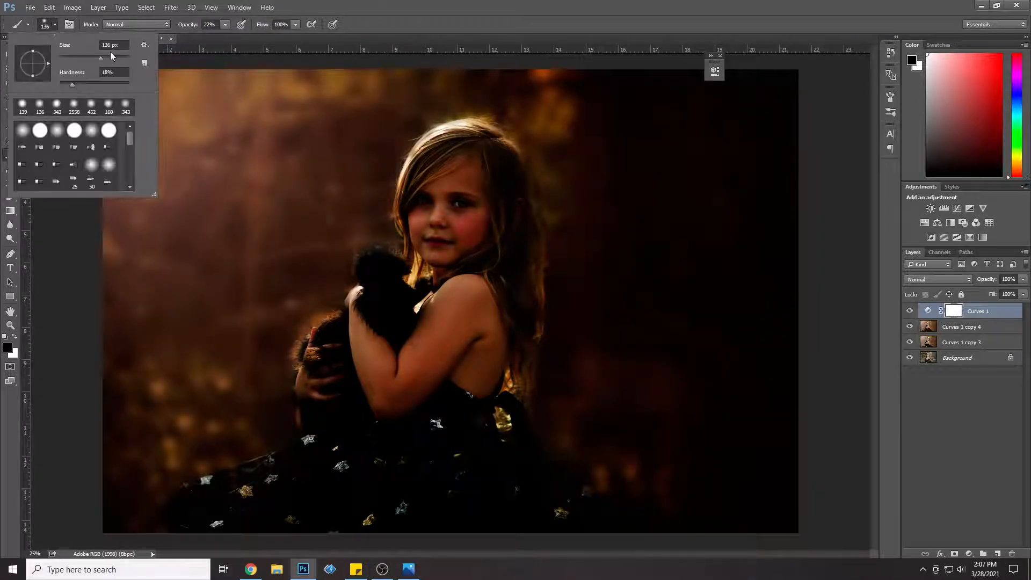
drag(122, 56, 123, 56)
click(126, 59)
click(414, 225)
mouse_move(415, 225)
mouse_down()
mouse_move(442, 315)
mouse_move(569, 327)
mouse_move(509, 453)
mouse_move(474, 217)
mouse_move(432, 242)
mouse_move(732, 173)
mouse_move(714, 437)
mouse_move(287, 466)
mouse_move(379, 184)
mouse_move(453, 258)
mouse_move(414, 219)
mouse_move(426, 269)
mouse_move(209, 124)
mouse_move(313, 175)
mouse_move(143, 157)
mouse_move(406, 258)
mouse_move(465, 297)
mouse_move(255, 232)
mouse_move(295, 214)
mouse_move(240, 195)
mouse_move(221, 214)
mouse_move(248, 144)
mouse_move(425, 237)
mouse_move(467, 281)
mouse_move(437, 281)
mouse_move(297, 491)
mouse_move(401, 559)
mouse_move(369, 487)
mouse_move(384, 554)
mouse_up()
mouse_move(198, 533)
mouse_down()
mouse_move(306, 491)
mouse_move(584, 537)
mouse_move(319, 453)
mouse_move(415, 357)
mouse_move(500, 241)
mouse_move(492, 224)
mouse_move(300, 466)
mouse_move(120, 474)
mouse_move(477, 391)
mouse_move(666, 378)
mouse_move(668, 225)
mouse_move(742, 223)
mouse_move(729, 158)
mouse_move(427, 278)
mouse_up()
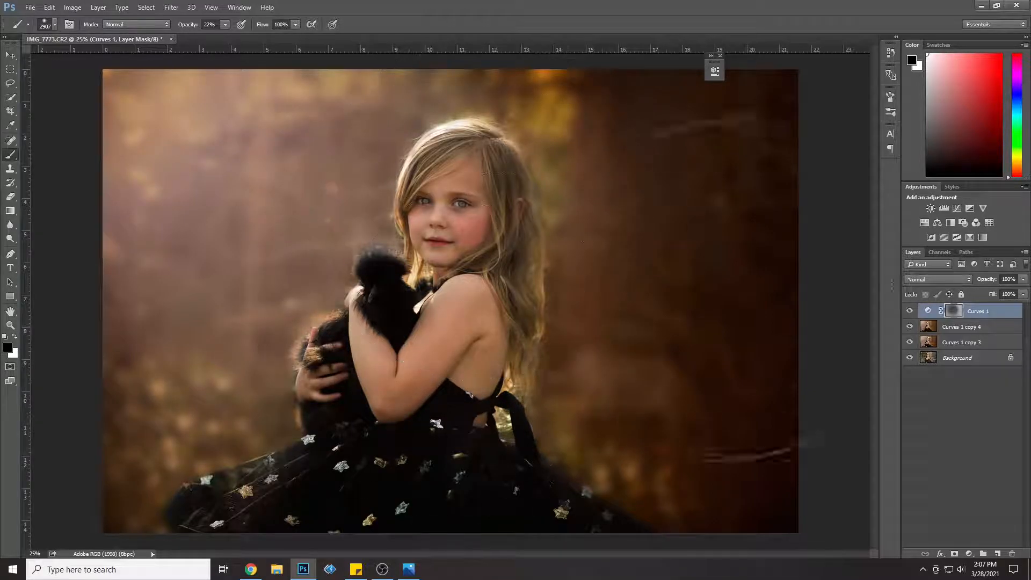
Step: Set the Curves 1 layer's opacity to 61% and toggle its visibility to compare the vignette
click(988, 292)
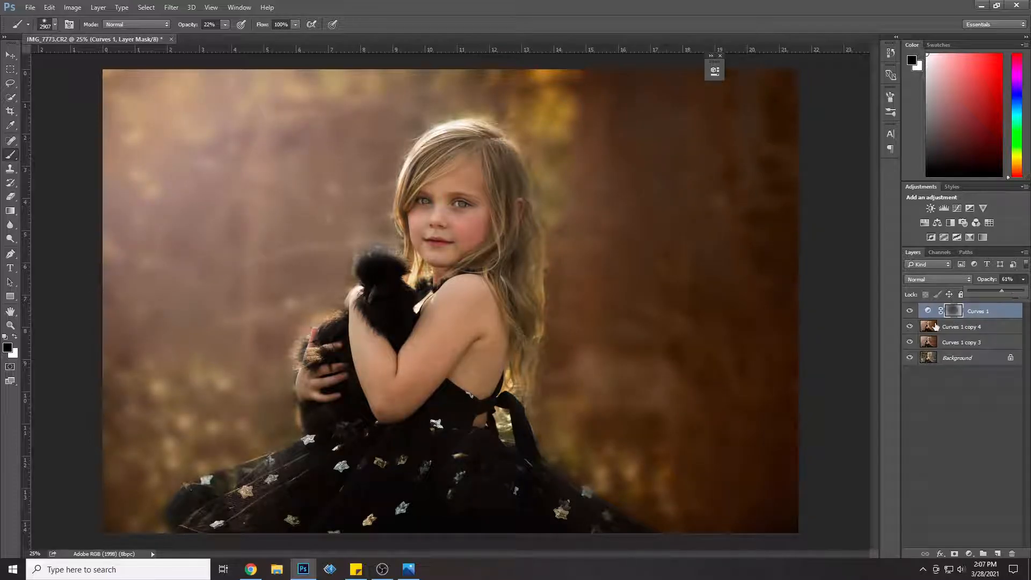
click(911, 311)
click(911, 311)
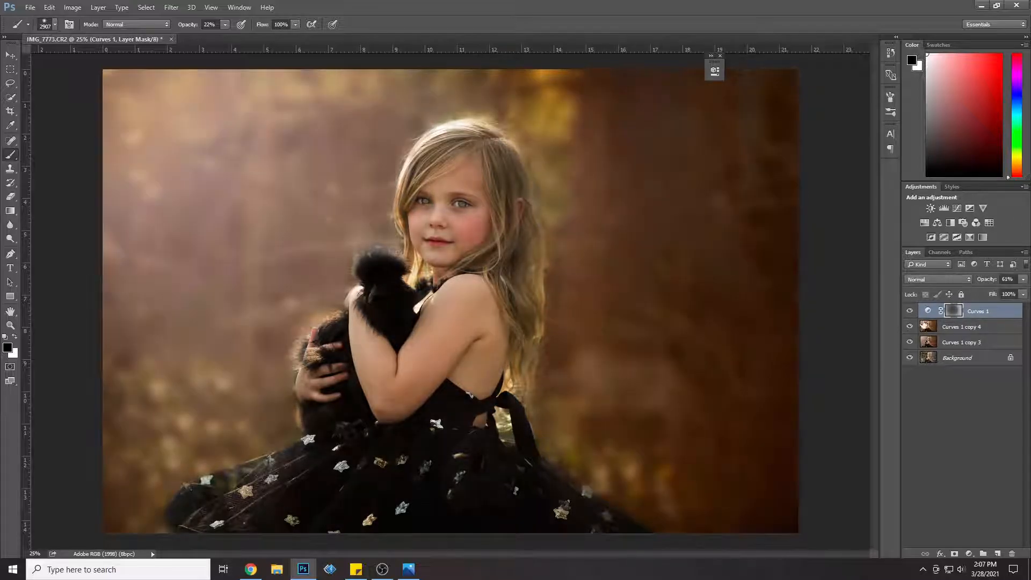
Step: Merge Curves 1, Curves 1 copy 4 and Curves 1 copy 3, and duplicate the merged layer as Curves 1 copy
shift+click(961, 342)
right_click(961, 342)
click(897, 388)
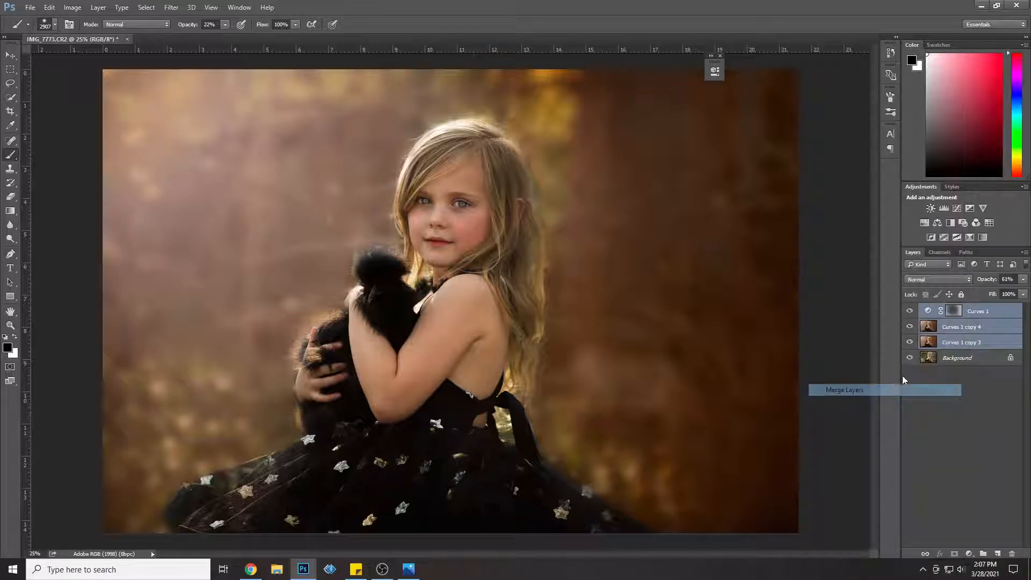
right_click(985, 309)
click(906, 114)
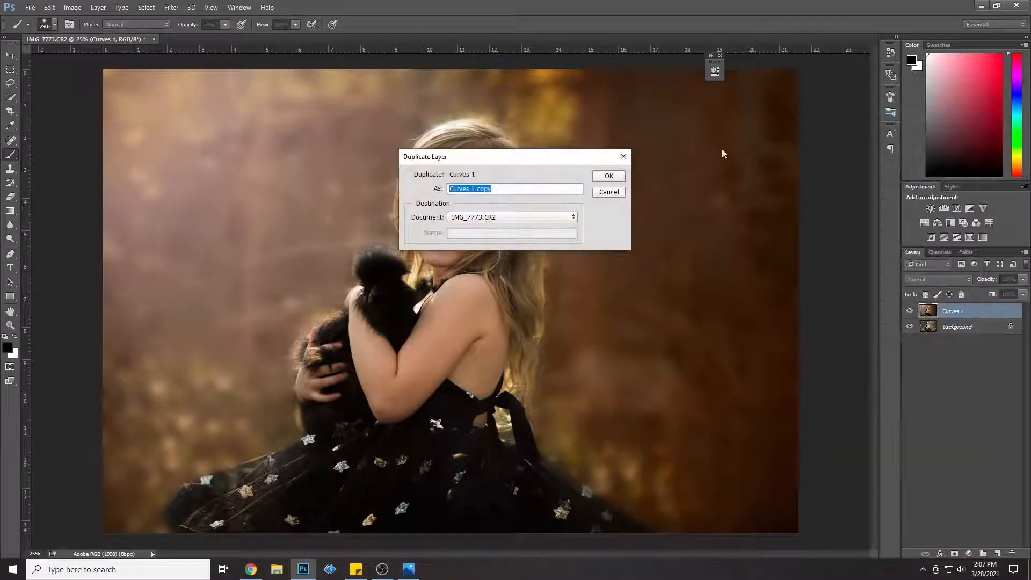
click(606, 179)
Step: Apply the Camera Raw filter with Exposure -0.05, Contrast +21, Highlights +14, Shadows +15 and Blacks -10
click(171, 7)
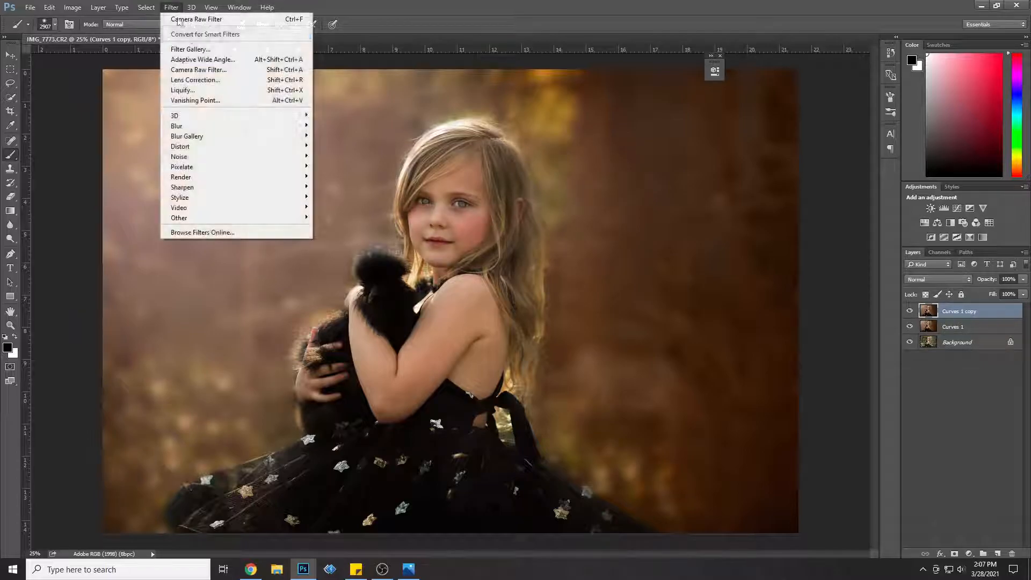
click(206, 71)
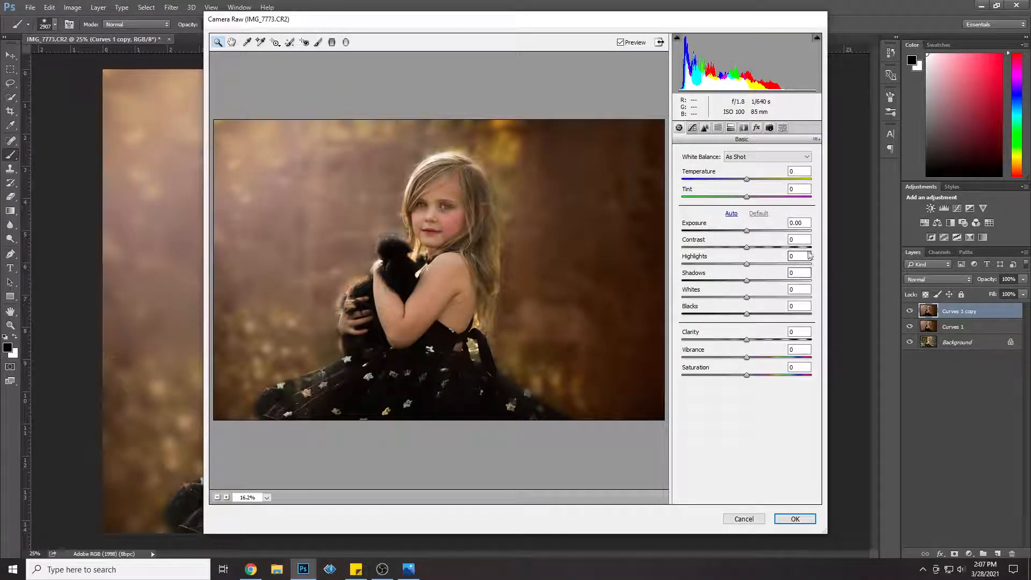
click(761, 247)
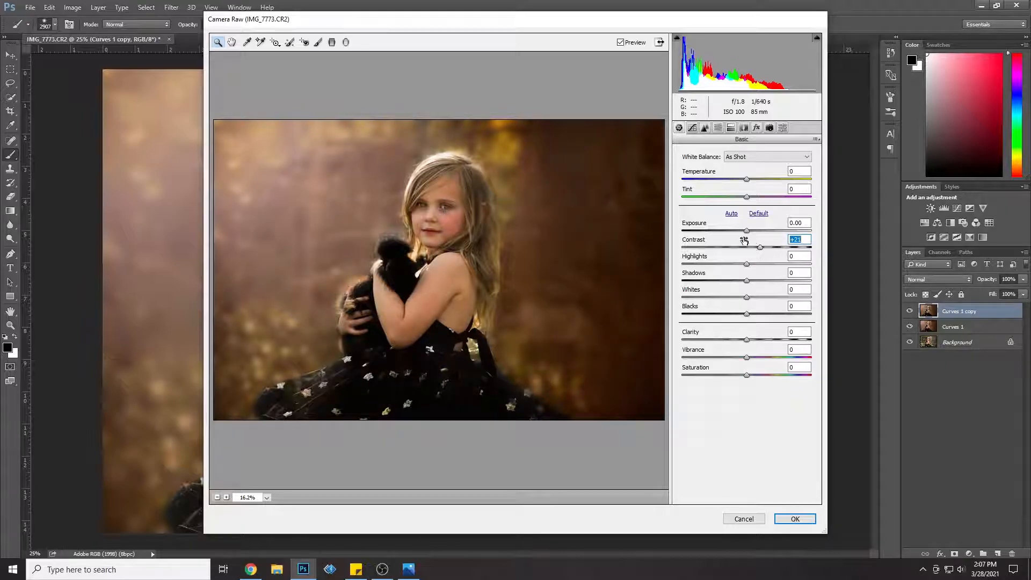
drag(745, 233, 746, 233)
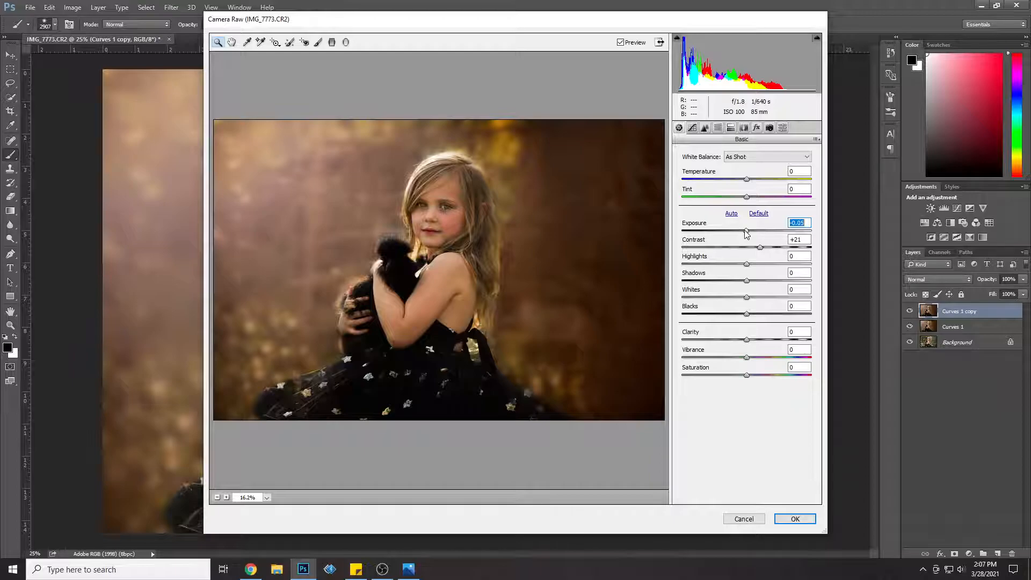
drag(750, 268, 741, 314)
click(620, 42)
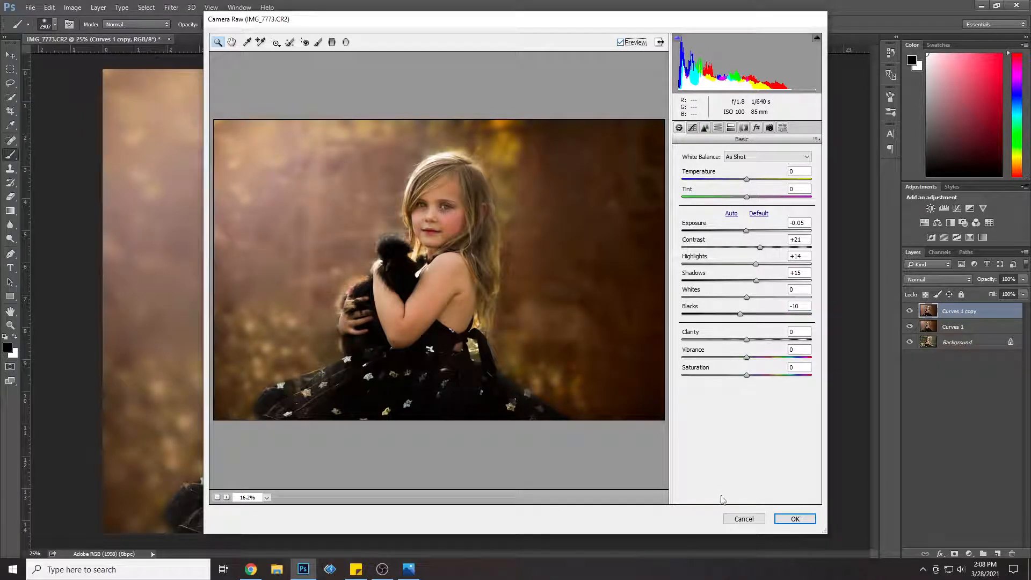
click(795, 518)
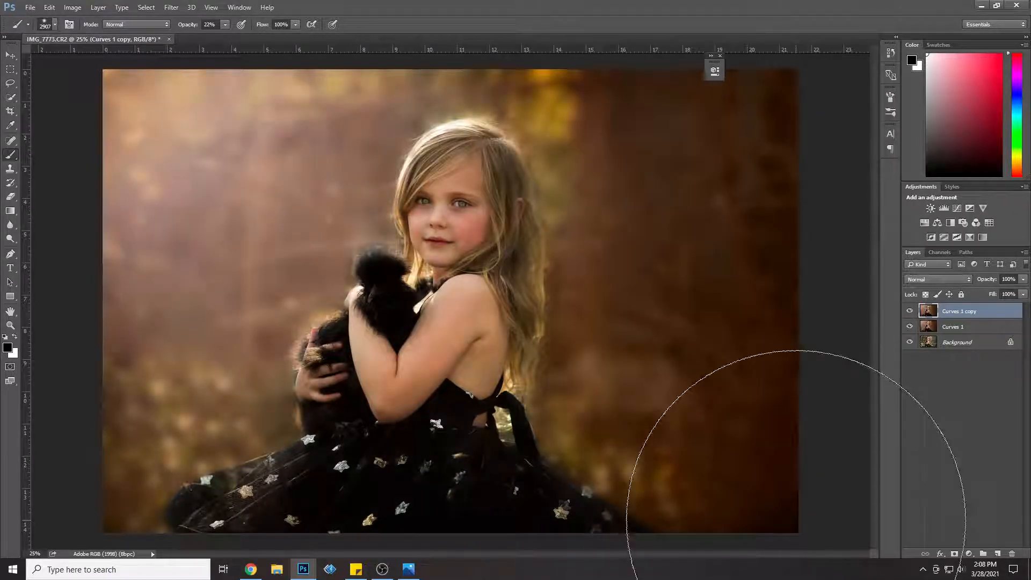
Step: Set the Curves 1 copy layer's opacity to 36% and merge it with Curves 1
click(1023, 279)
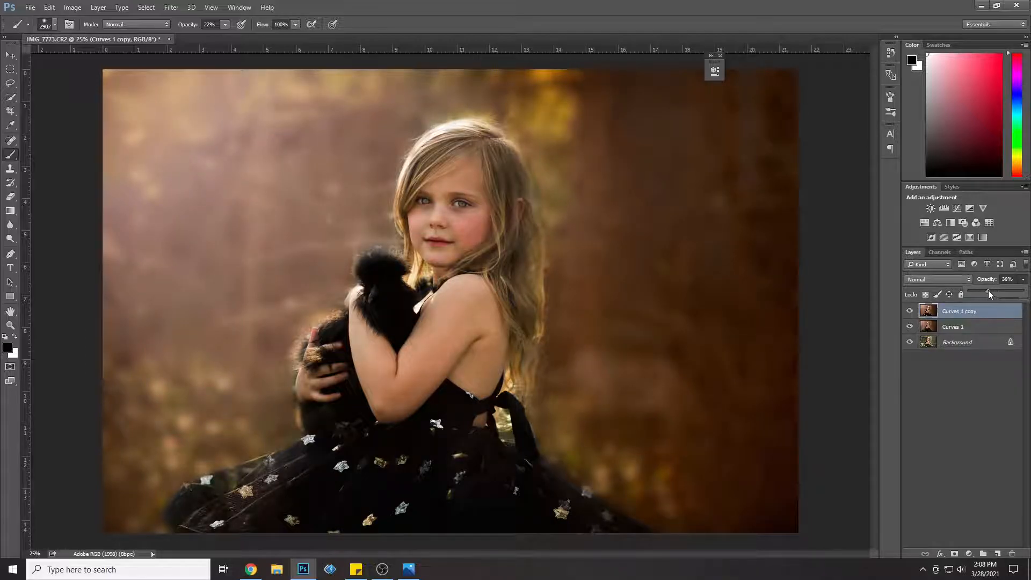
ctrl+click(956, 327)
right_click(966, 327)
click(894, 388)
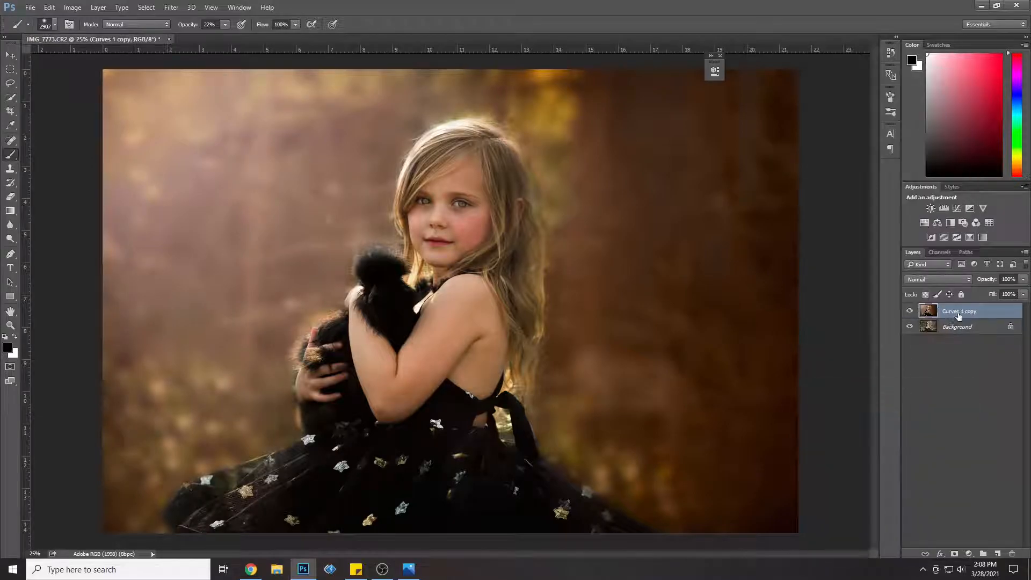
Step: Add a Brightness/Contrast adjustment layer with brightness 47 and invert its mask to black
click(100, 7)
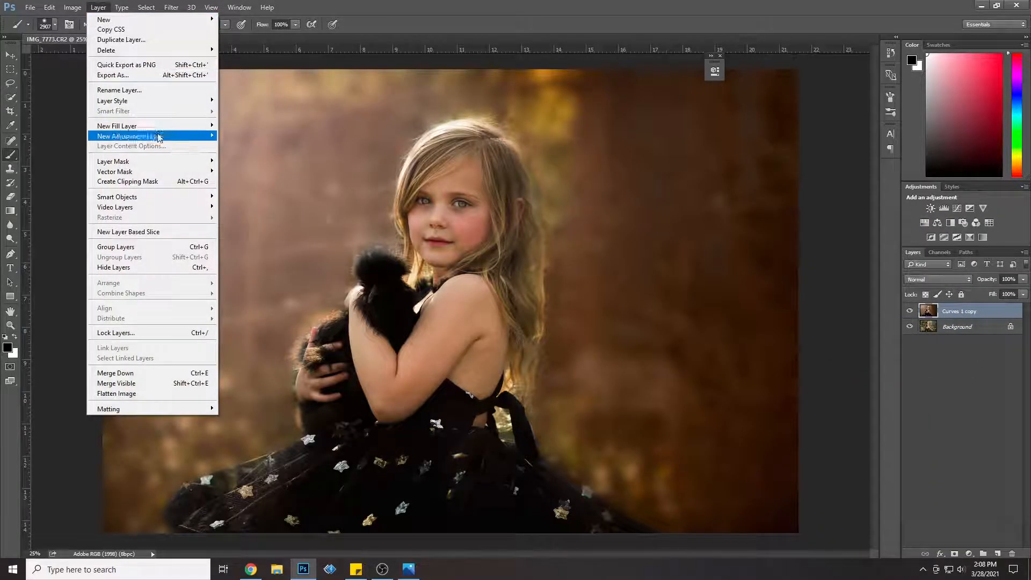
mouse_move(151, 136)
click(250, 139)
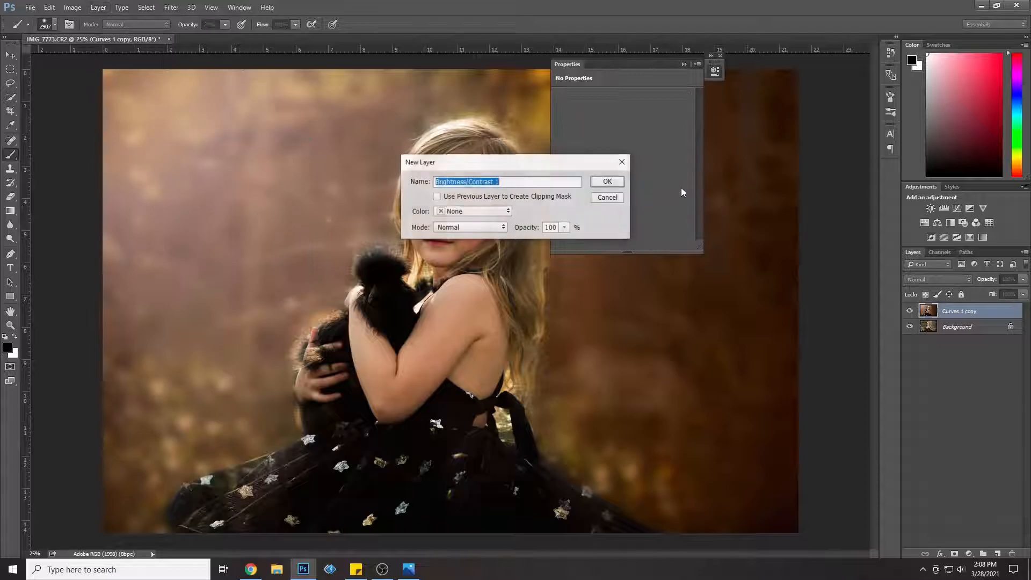
click(622, 177)
drag(637, 125, 643, 123)
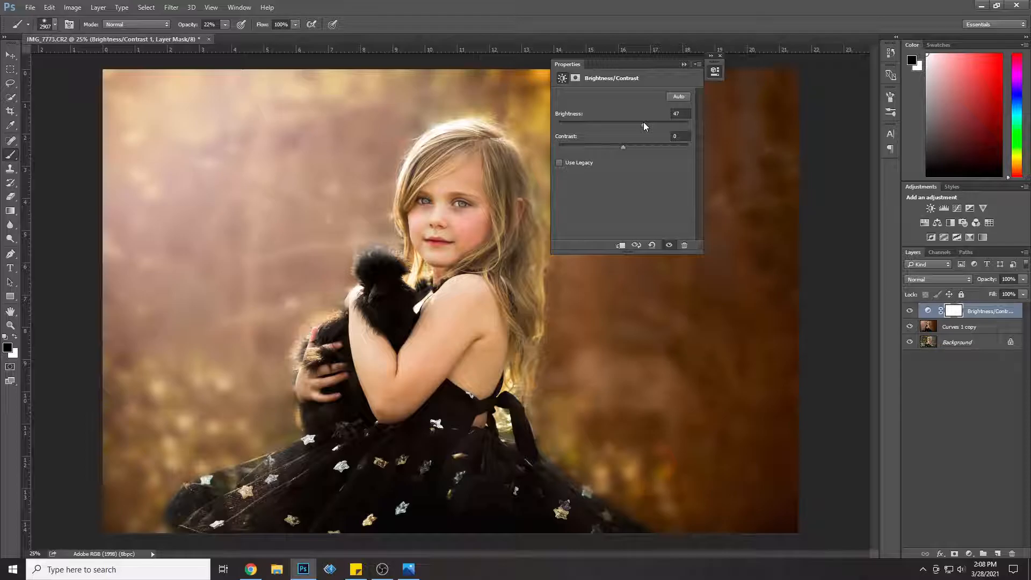
key(ctrl+i)
Step: Paint white on the Brightness/Contrast mask with a 421 px brush at 100% opacity over the girl's face, arms and hands
click(54, 24)
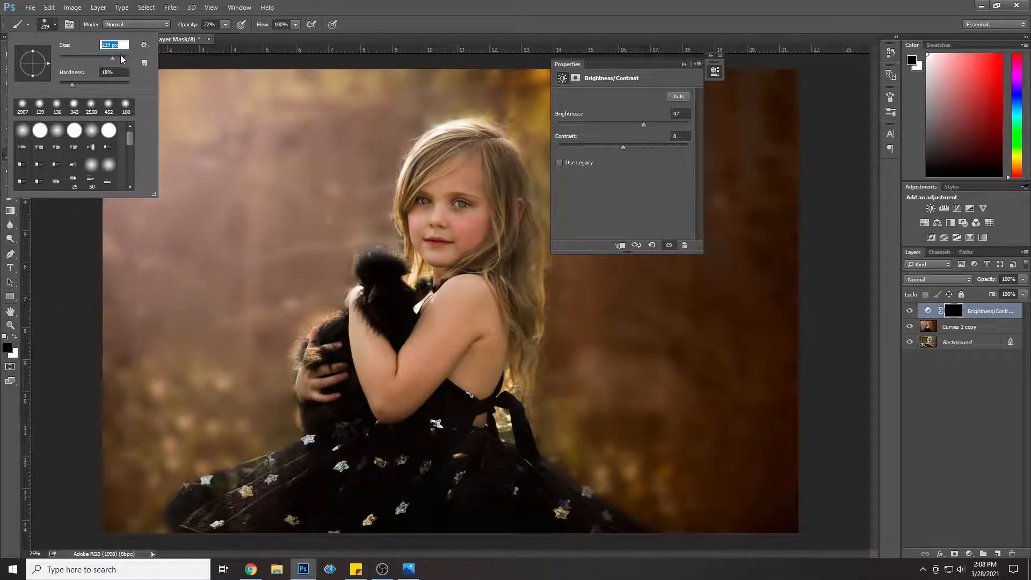
click(224, 25)
drag(242, 40, 302, 51)
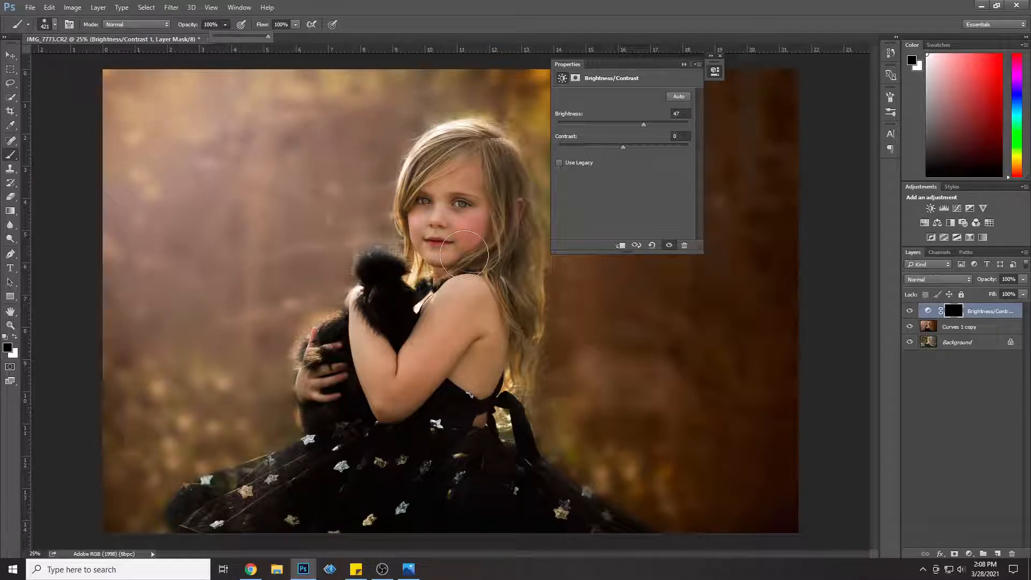
click(15, 336)
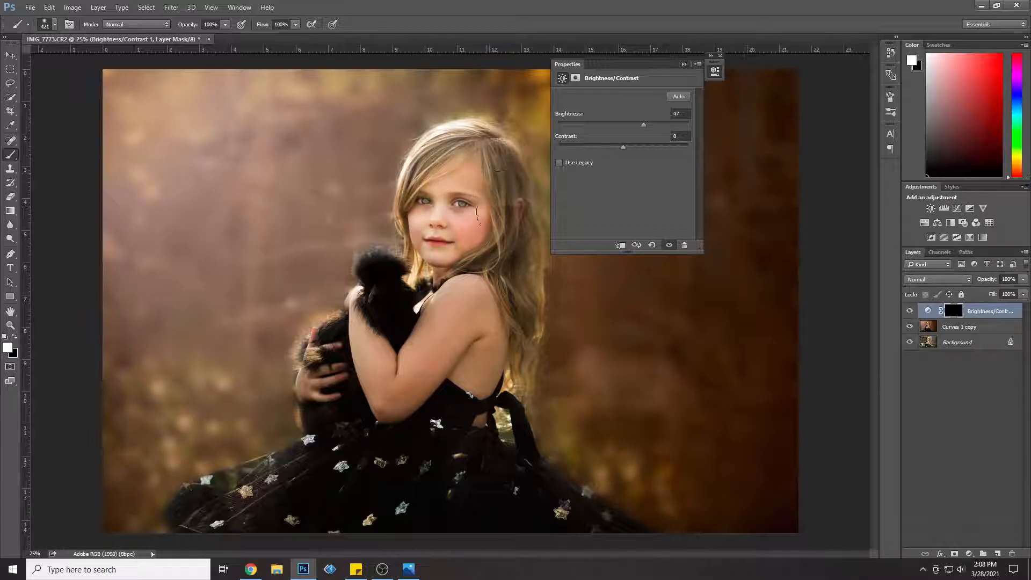
mouse_move(427, 364)
mouse_down()
mouse_move(374, 356)
mouse_move(383, 366)
mouse_move(380, 277)
mouse_move(333, 343)
mouse_move(315, 395)
mouse_move(370, 333)
mouse_move(397, 334)
mouse_up()
mouse_move(327, 403)
mouse_down()
mouse_move(469, 385)
mouse_move(464, 279)
mouse_up()
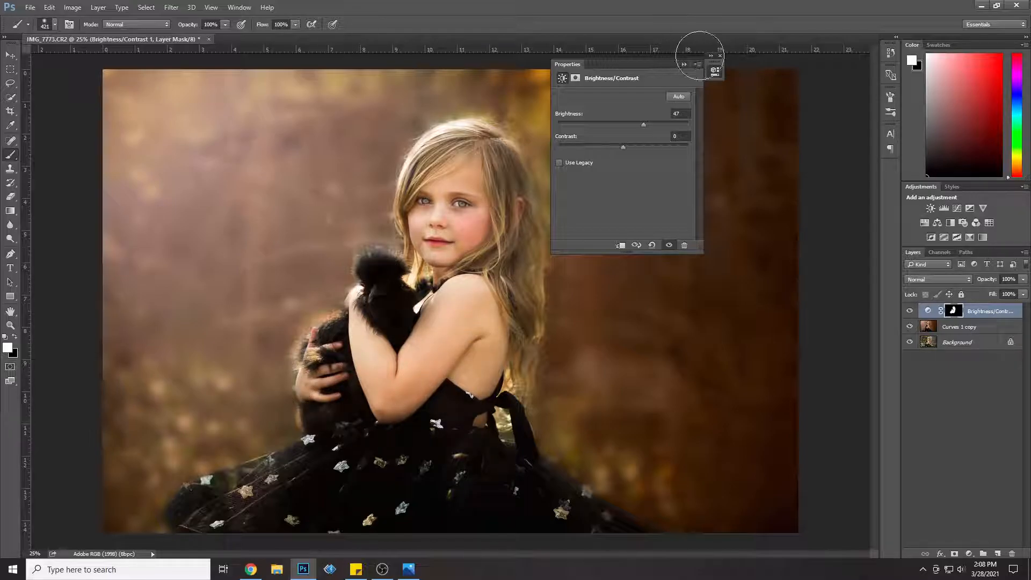
Step: Close the adjustment's settings and lower the Brightness/Contrast layer's opacity to about 30%
click(720, 55)
click(1023, 279)
drag(1025, 289, 985, 291)
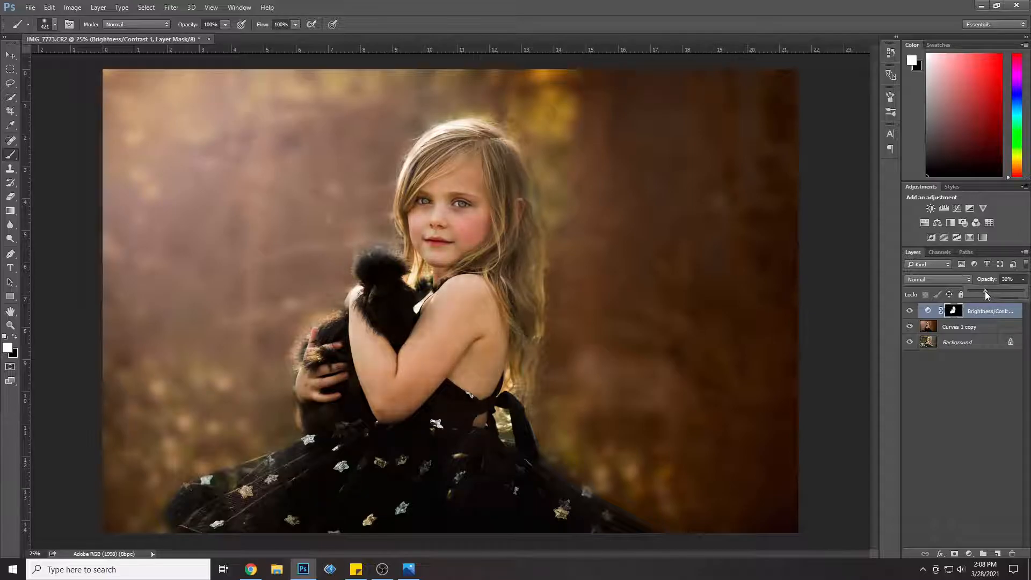
click(522, 281)
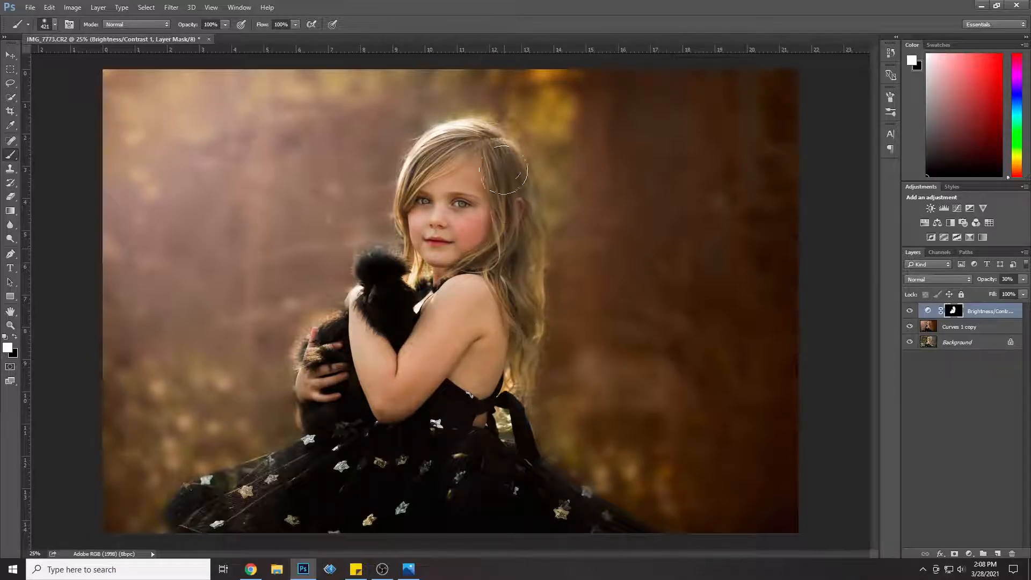
click(1022, 279)
drag(988, 291, 984, 290)
Step: Merge the Brightness/Contrast layer with Curves 1 copy, and toggle the merged layer to compare with the original photo
shift+click(966, 326)
right_click(966, 327)
click(907, 391)
click(909, 311)
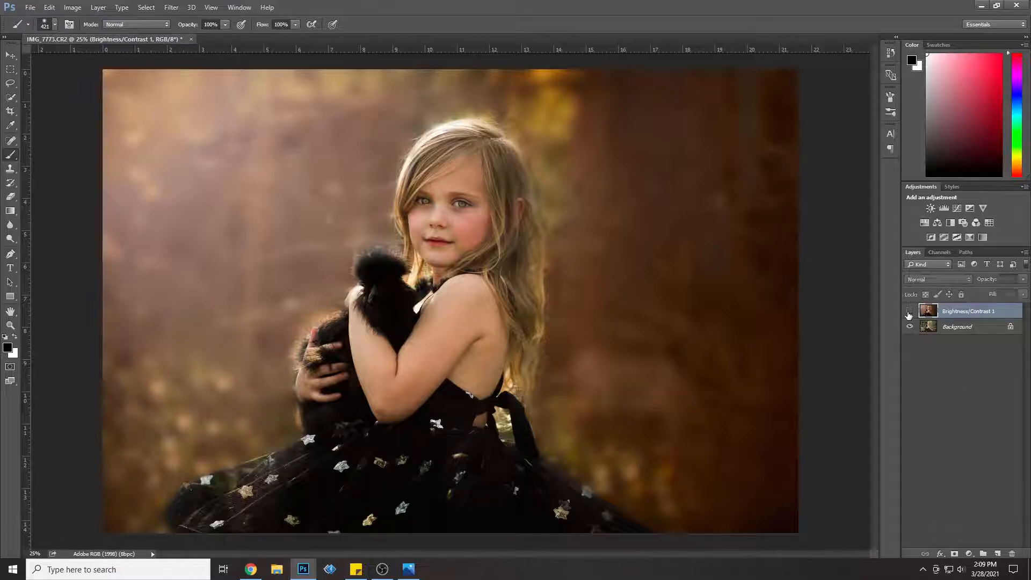
click(909, 312)
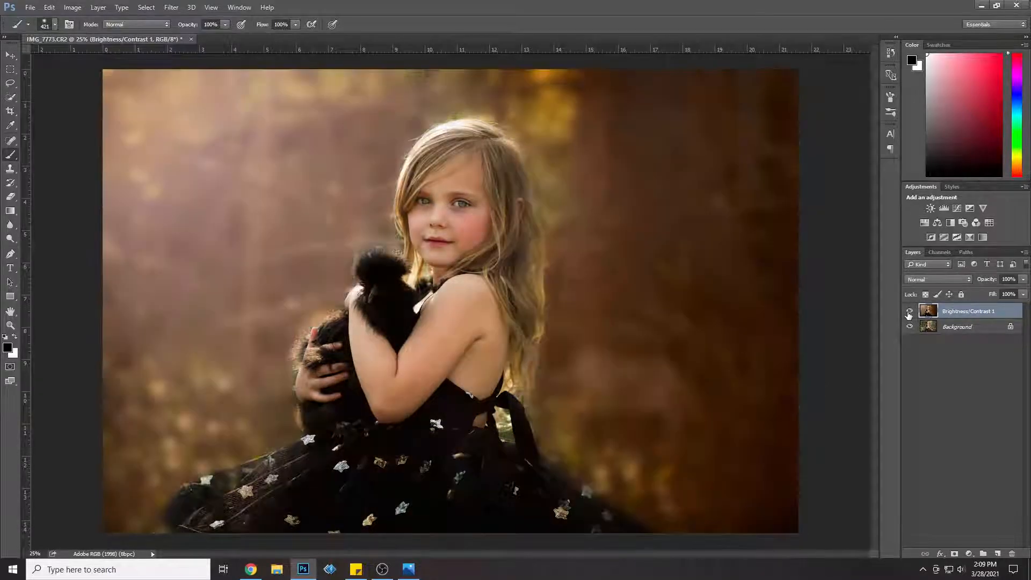
click(909, 312)
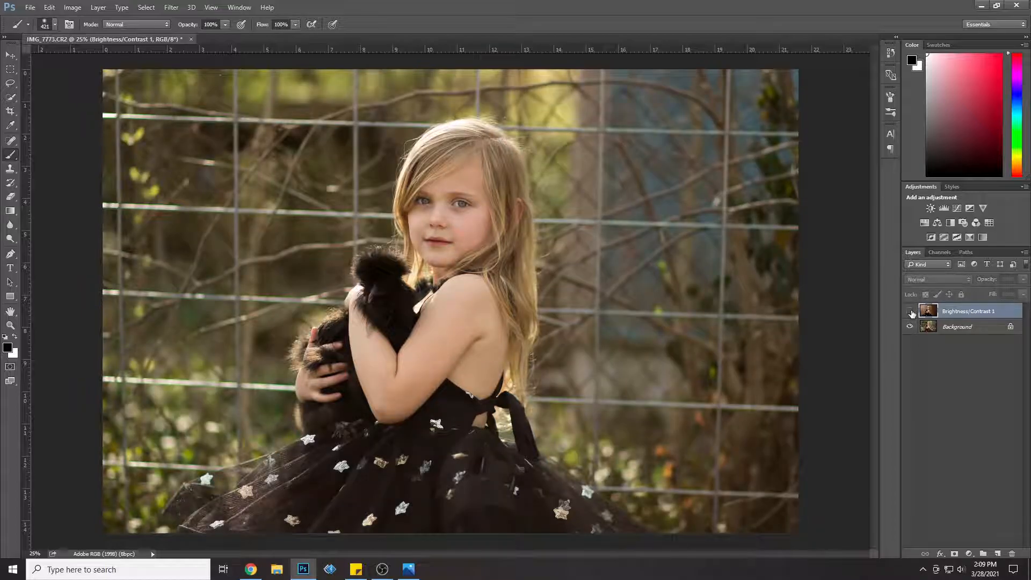
click(910, 312)
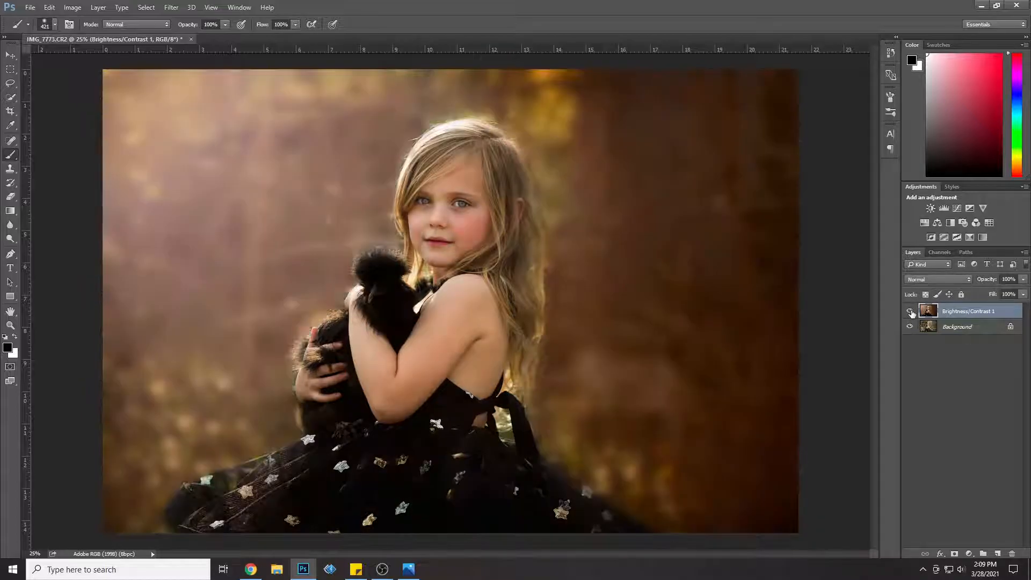
Step: Try out the merged Brightness/Contrast 1 layer's opacity, deselect all layers and activate the Move tool
click(1024, 280)
mouse_move(1024, 292)
mouse_down()
mouse_move(964, 285)
mouse_move(1023, 290)
mouse_up()
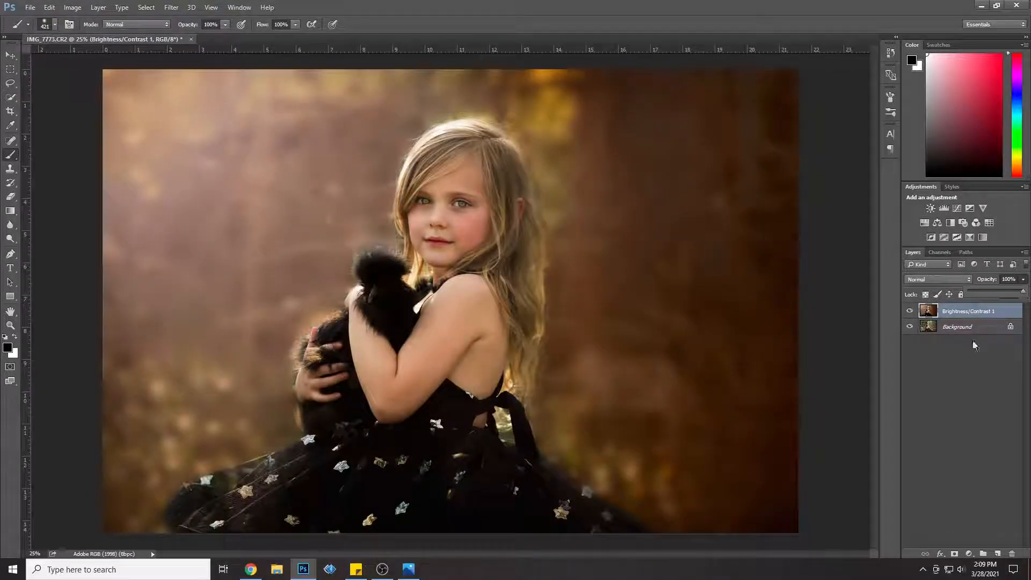
click(961, 363)
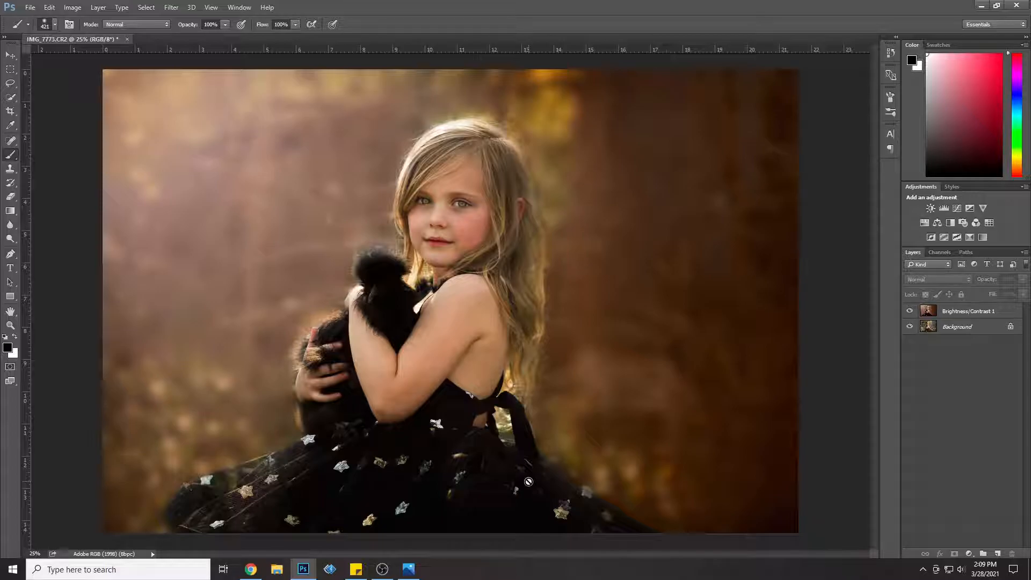
click(10, 55)
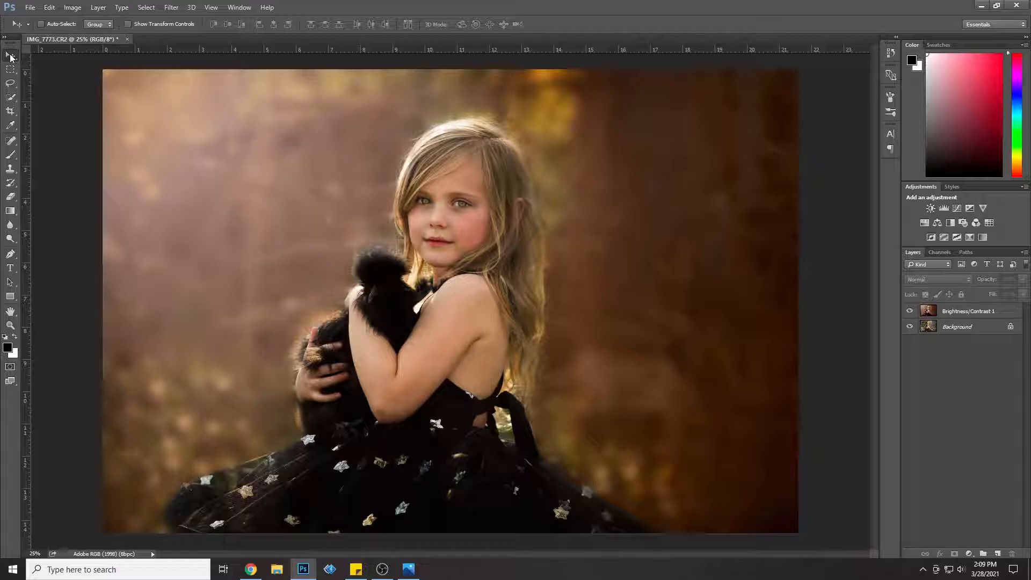